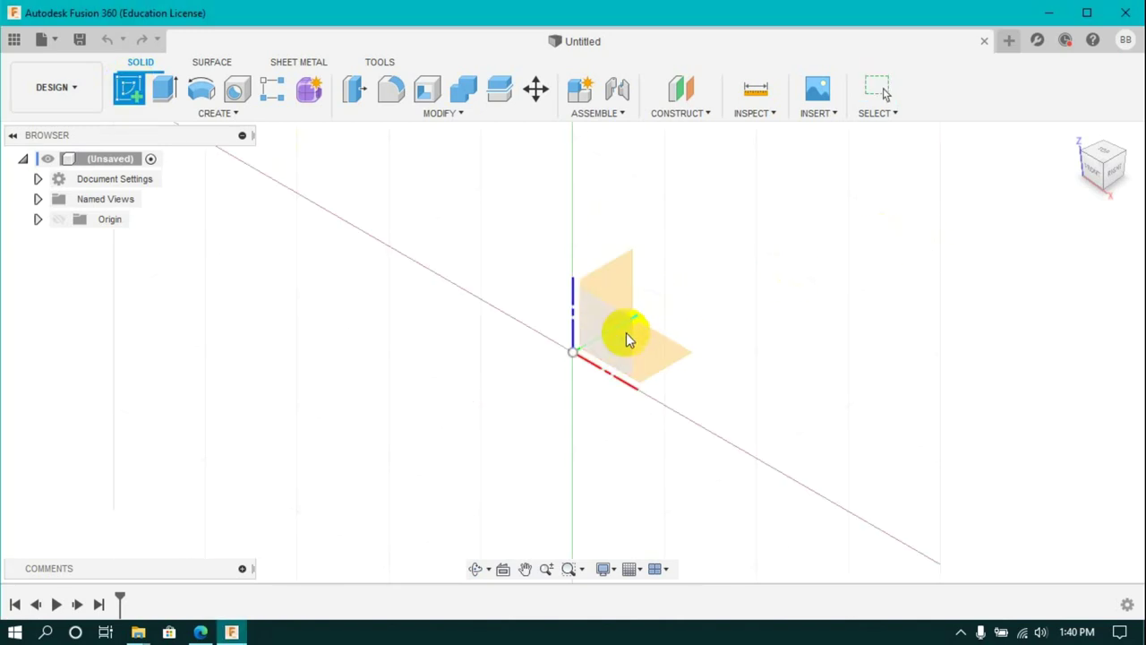
Start a sketch on the front plane and draw two centred circles at the origin.
left_click(201, 87)
left_click(471, 325)
left_click(522, 246)
left_click(462, 347)
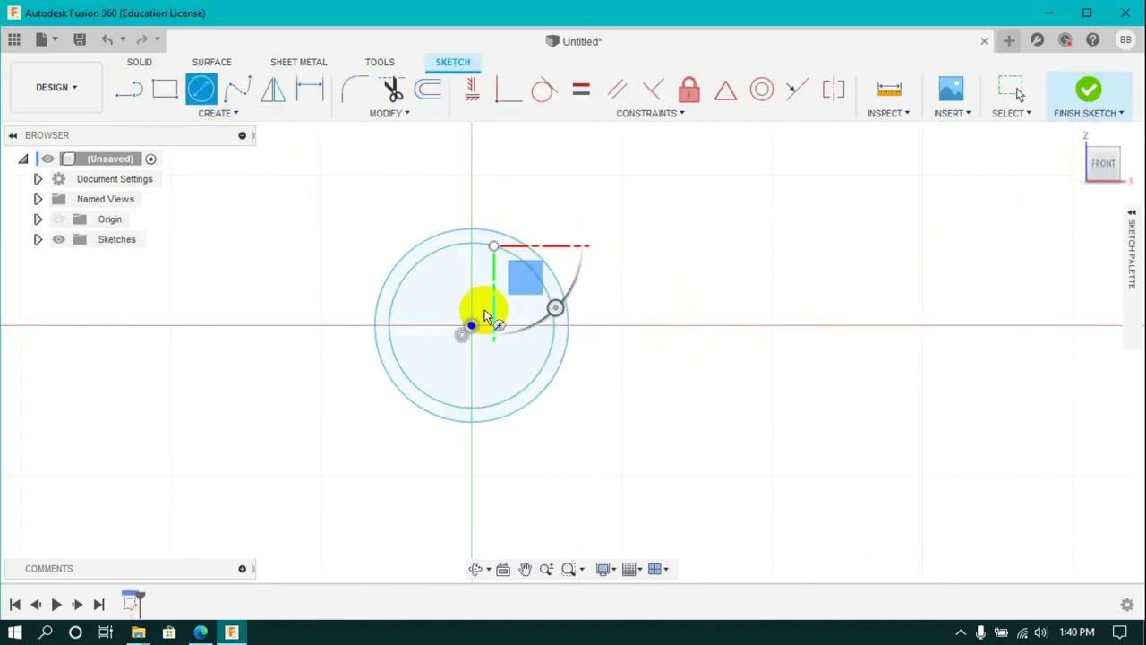
Dimension the concentric circles to Ø50, Ø45 and Ø55.556.
left_click(516, 295)
left_click(588, 256)
type("50")
key("Return")
left_click(511, 256)
left_click(570, 215)
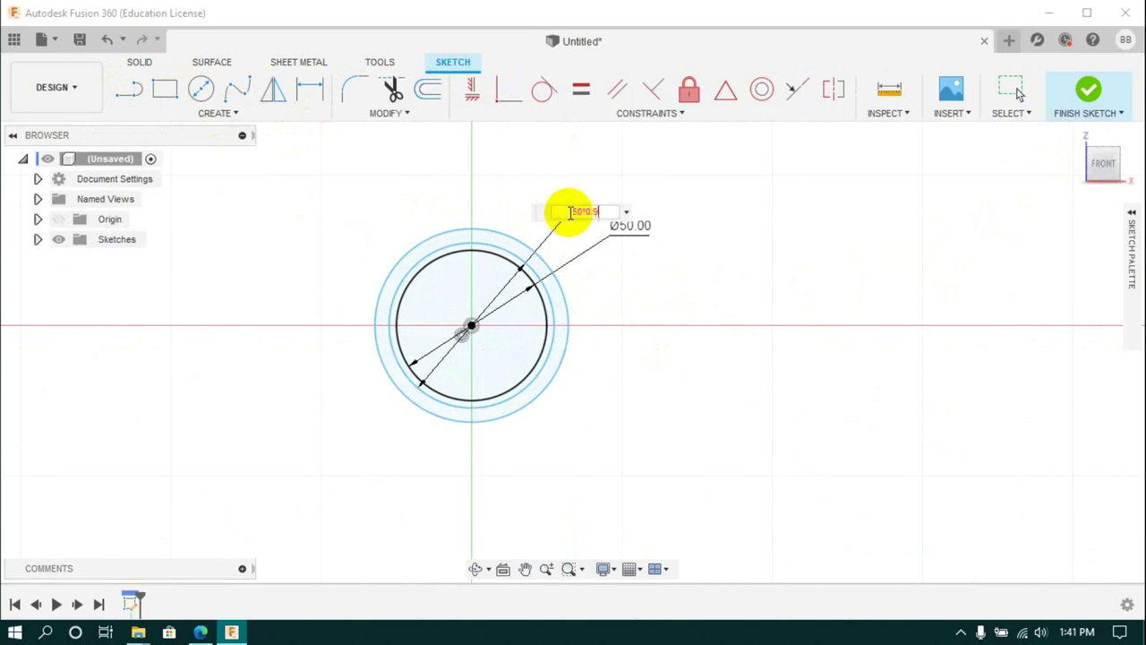
key("Return")
left_click(515, 243)
left_click(546, 184)
type("50*")
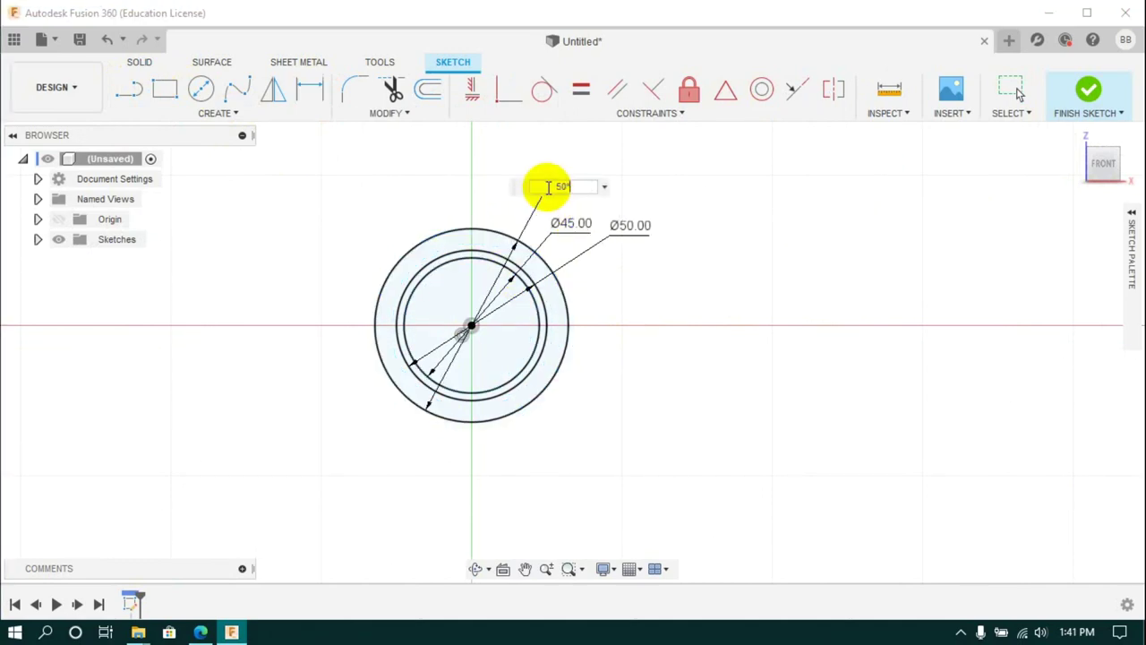
key("Return")
Draw a vertical and a second radial line from the centre, 9.0° apart.
key("l")
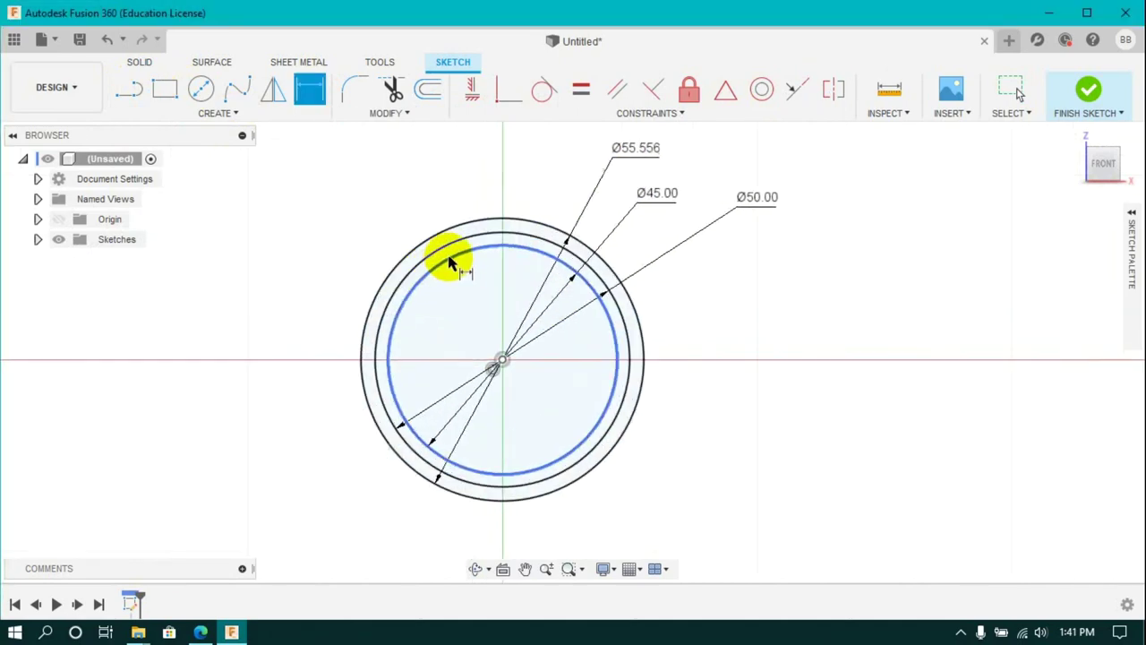
left_click(503, 360)
left_click(502, 195)
left_click(419, 198)
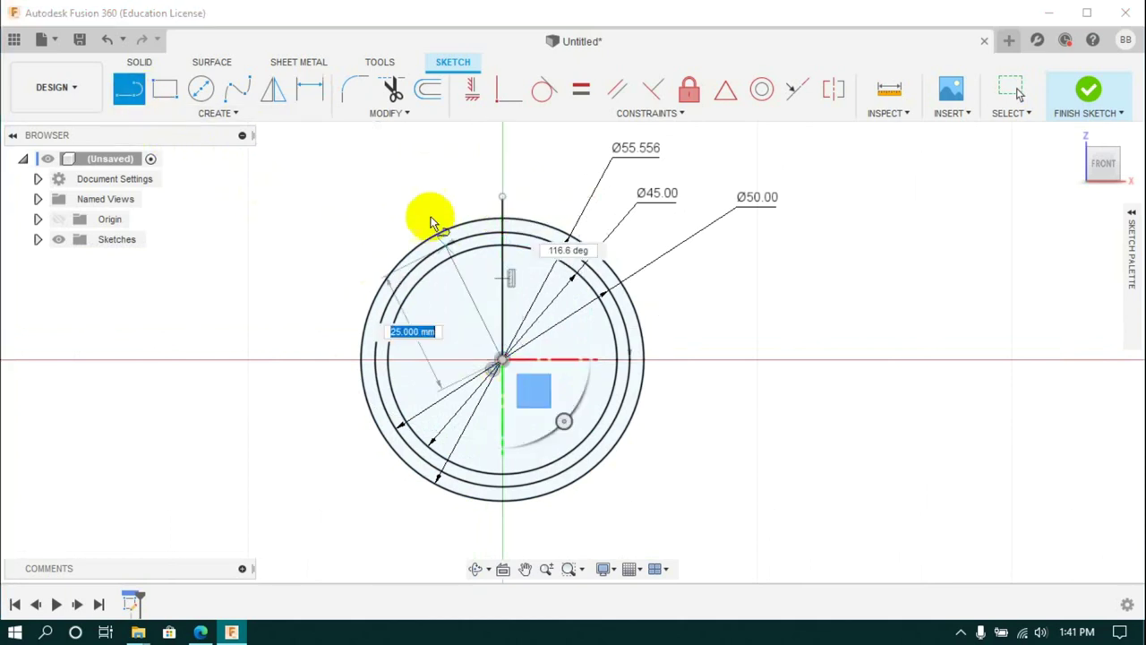
key("d")
left_click(471, 184)
type("360/36*0")
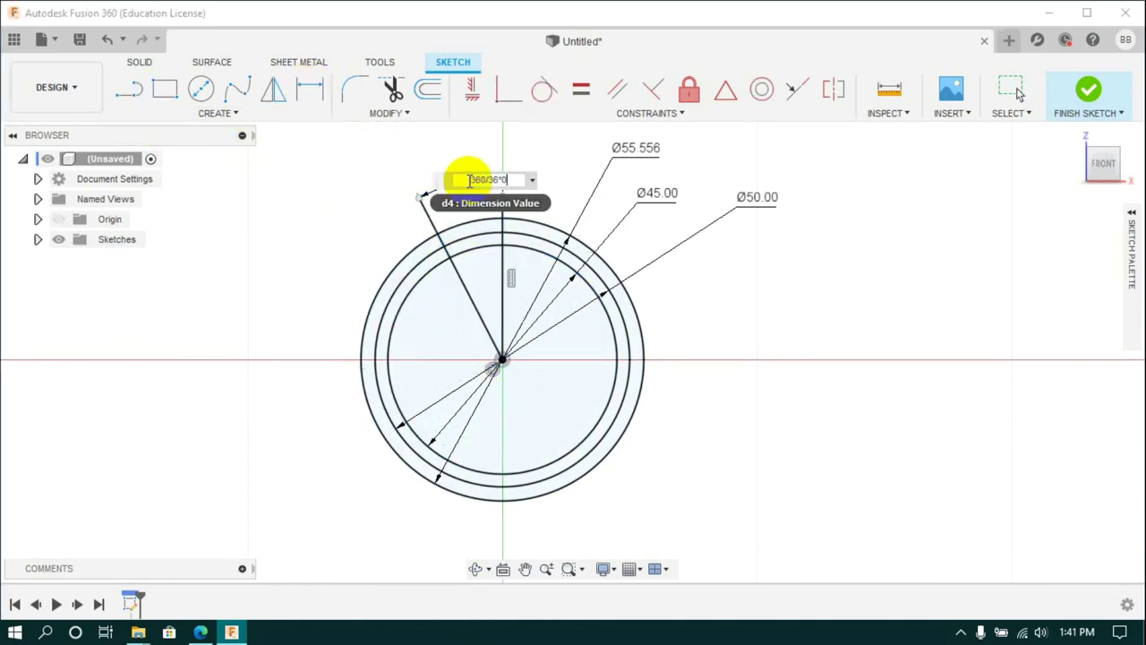
key("Return")
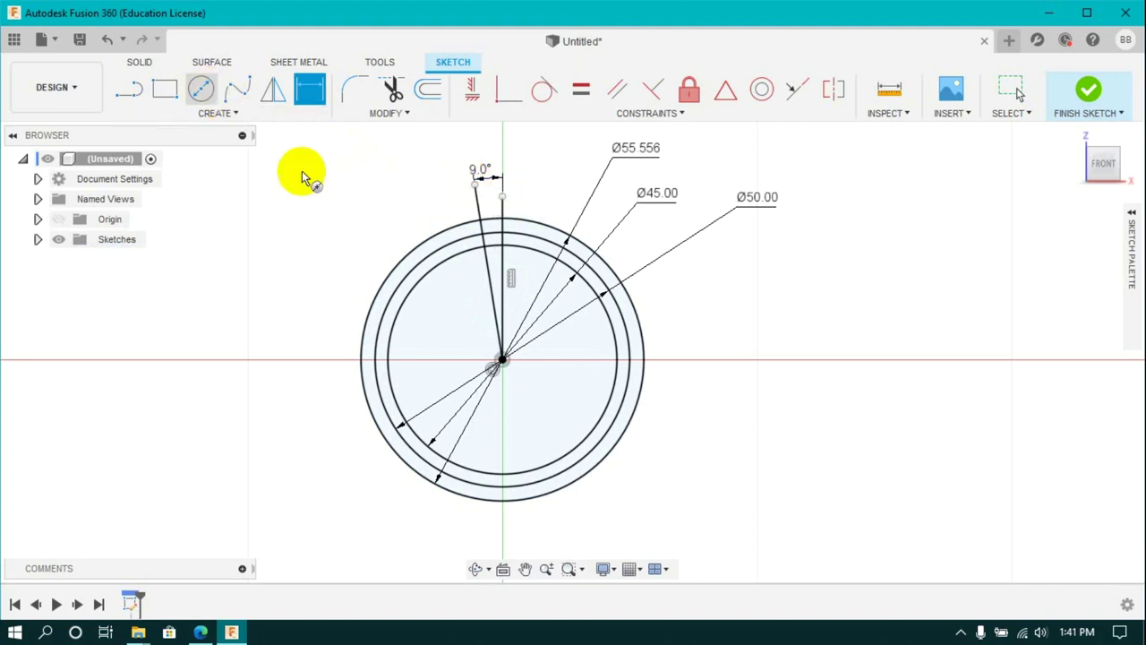
scroll(473, 235, "up", 5)
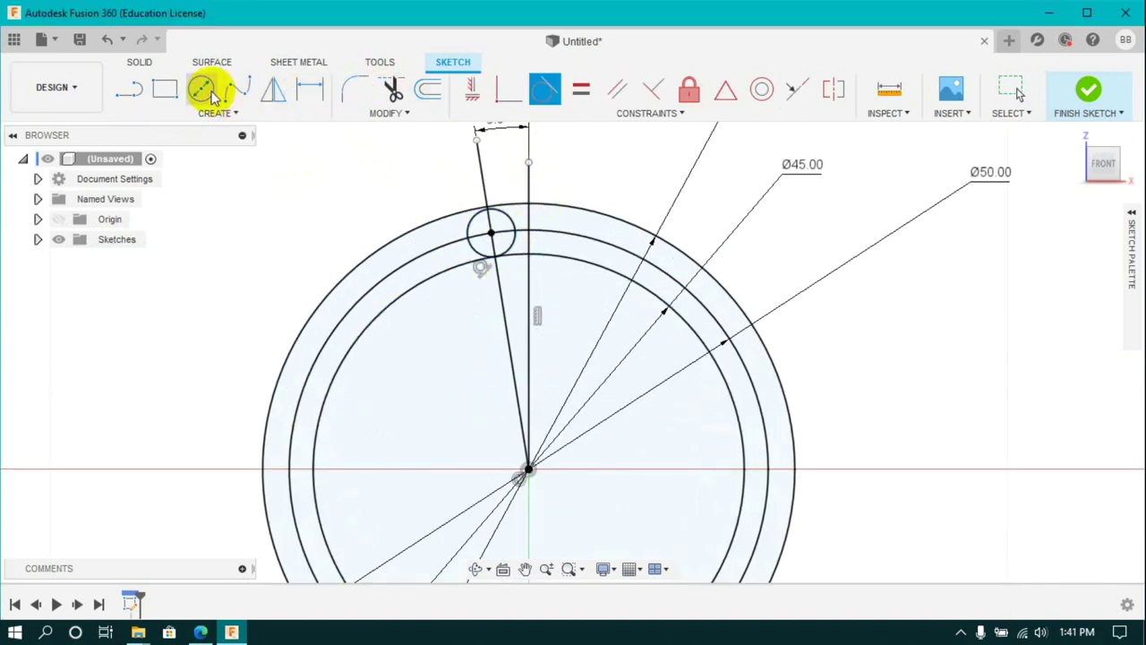
Mirror the small roller circle across the vertical centre line.
left_click(273, 90)
left_click(512, 225)
left_click(528, 376)
left_click(1021, 289)
Draw a large flank circle beside the roller, tangent to the roller circle.
left_click(202, 90)
left_click(589, 238)
left_click(553, 179)
left_click(544, 89)
left_click(627, 287)
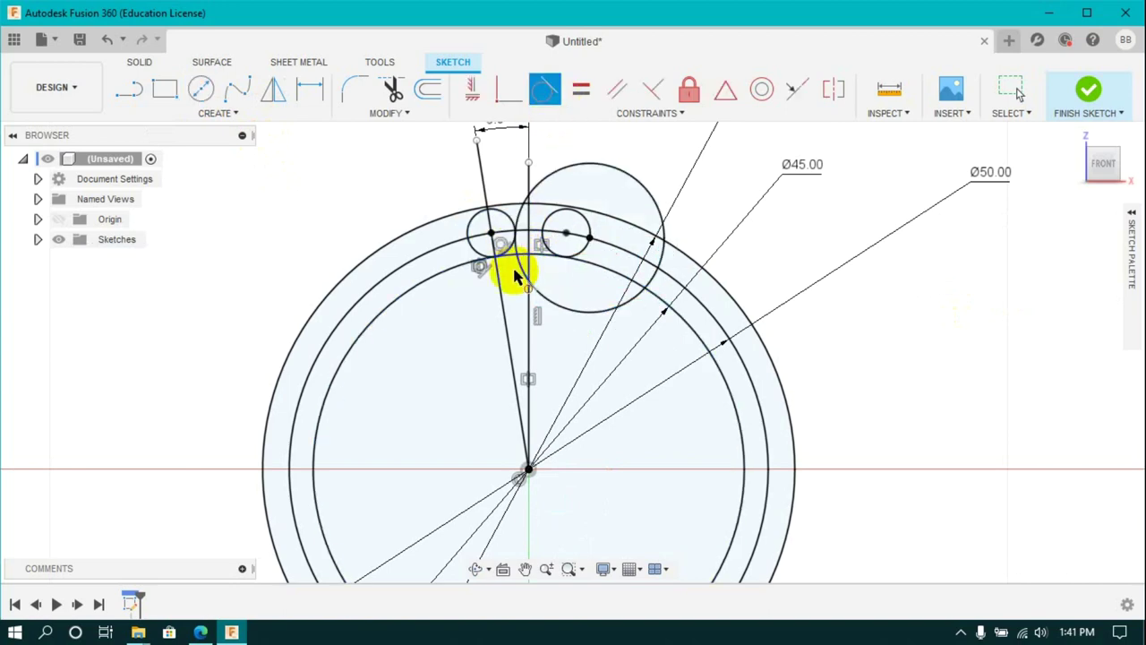
Mirror the large flank circle across the vertical line.
left_click(273, 90)
left_click(554, 178)
left_click(743, 332)
key("Return")
scroll(552, 213, "up", 5)
Add a Ø1.00 tip circle near the top and mirror it across the vertical line.
left_click(201, 90)
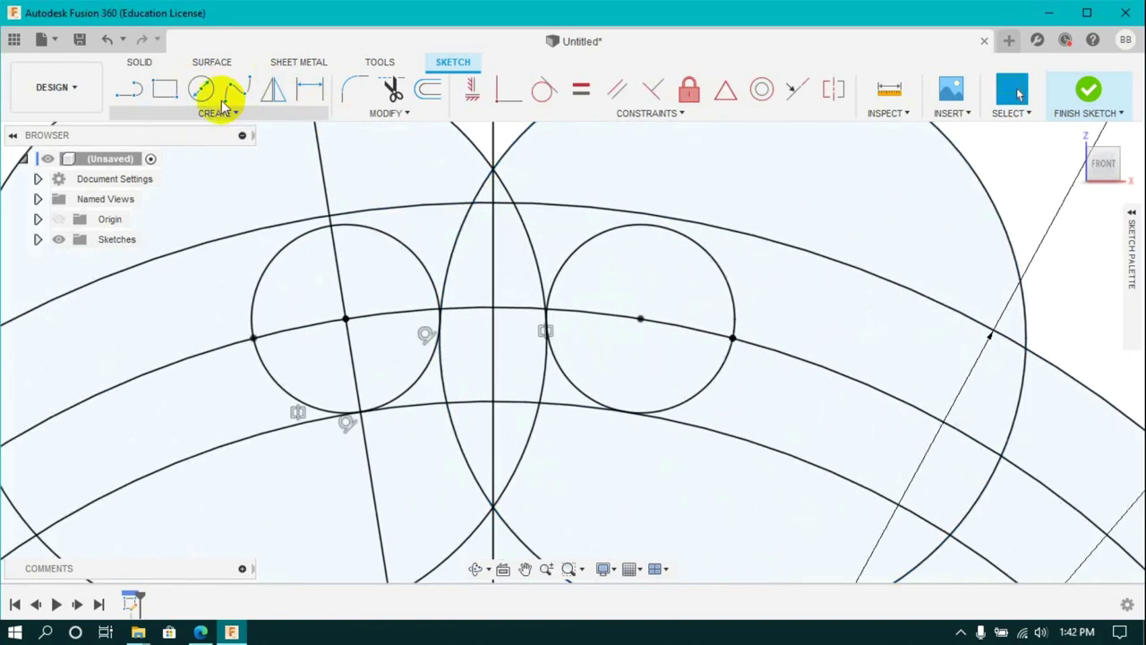
key("d")
left_click(565, 183)
left_click(486, 202)
left_click(485, 223)
left_click(273, 89)
left_click(492, 286)
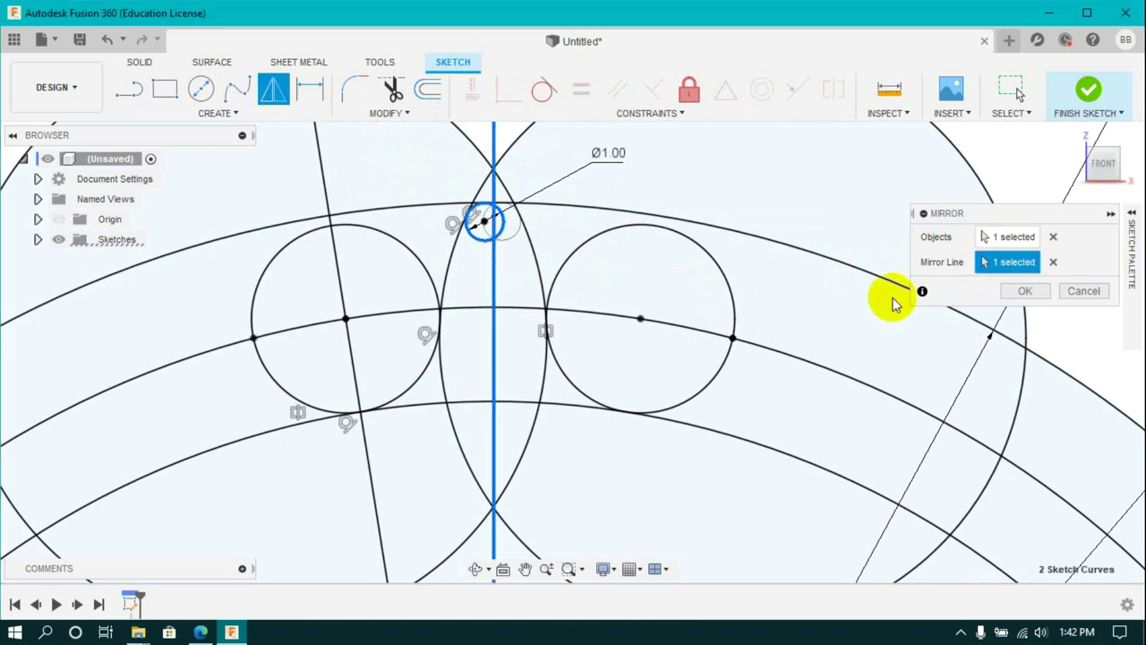
left_click(1025, 291)
Trim the extra circle segments into a tooth outline, finish the sketch and begin extruding the tooth.
left_click(394, 89)
scroll(519, 235, "up", 3)
left_click(519, 235)
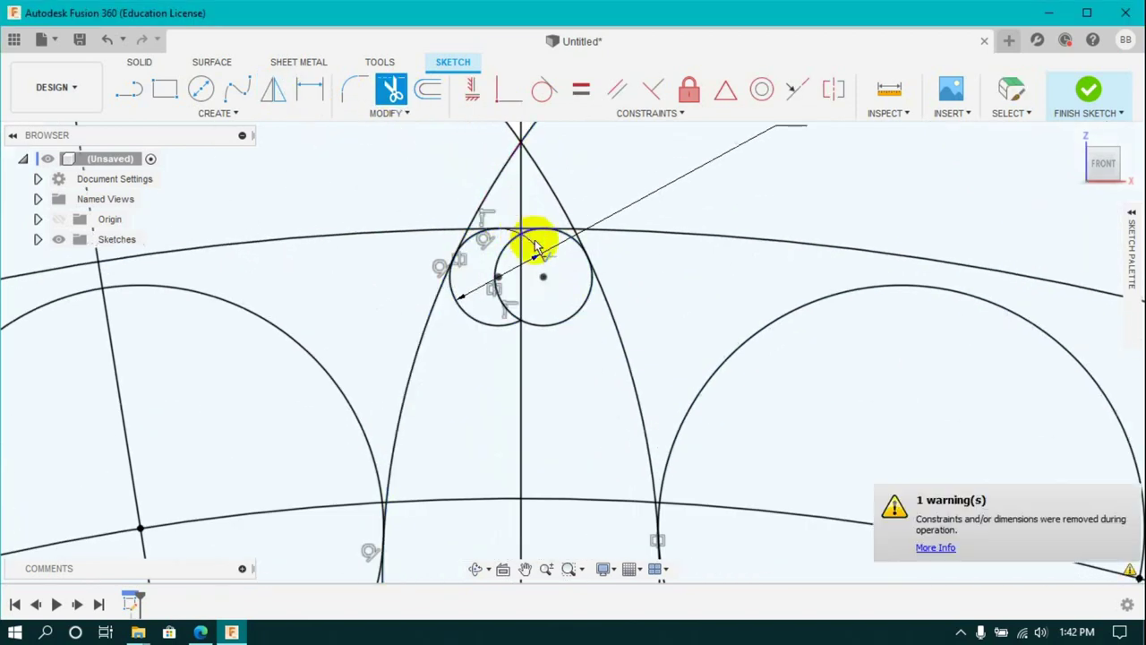
scroll(569, 273, "down", 5)
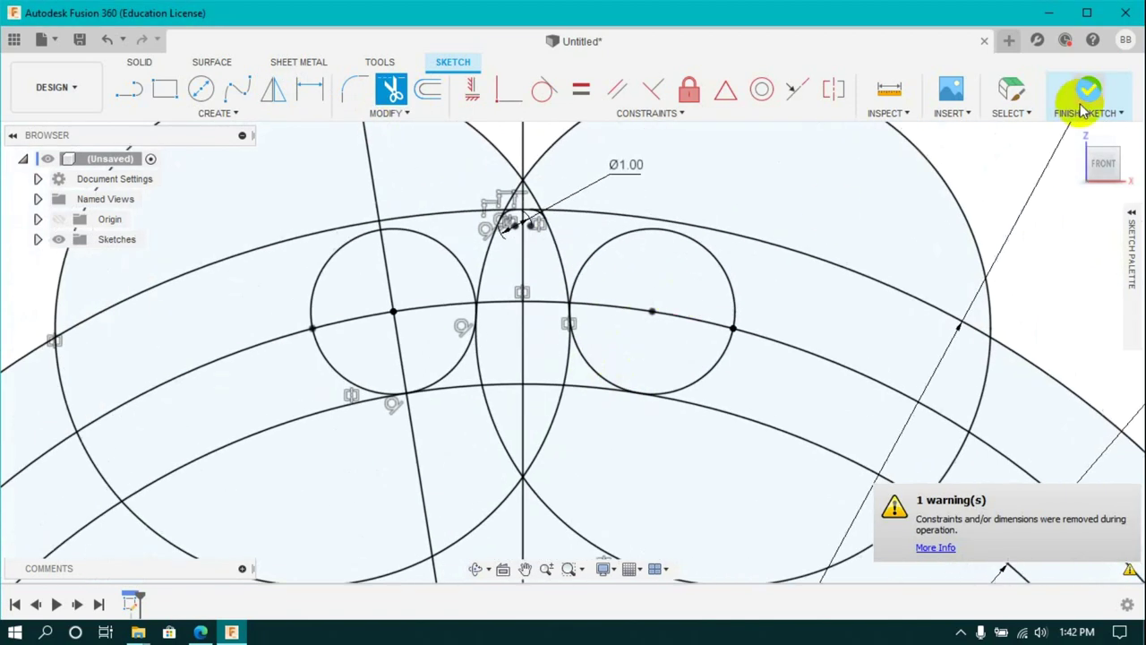
left_click(1087, 90)
left_click(165, 90)
left_click(499, 261)
Extrude the selected tooth profile regions symmetrically by 2.
left_click(544, 259)
left_click(544, 349)
left_click(505, 354)
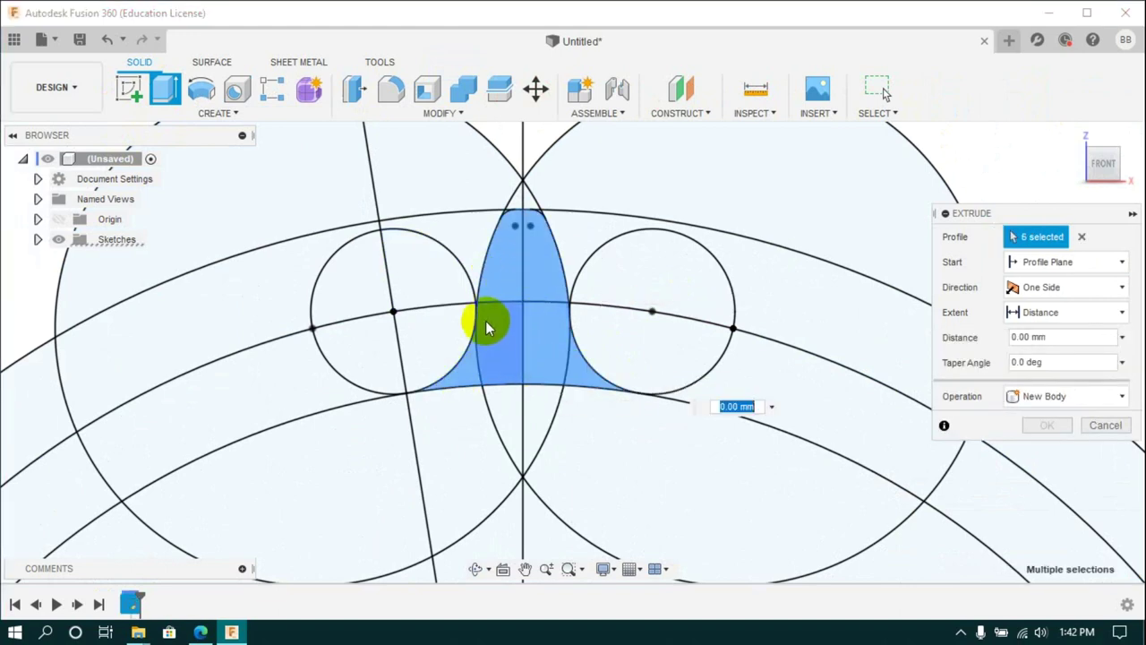
scroll(486, 319, "down", 5)
left_click(1044, 286)
left_click(1059, 358)
type("2")
left_click(1047, 450)
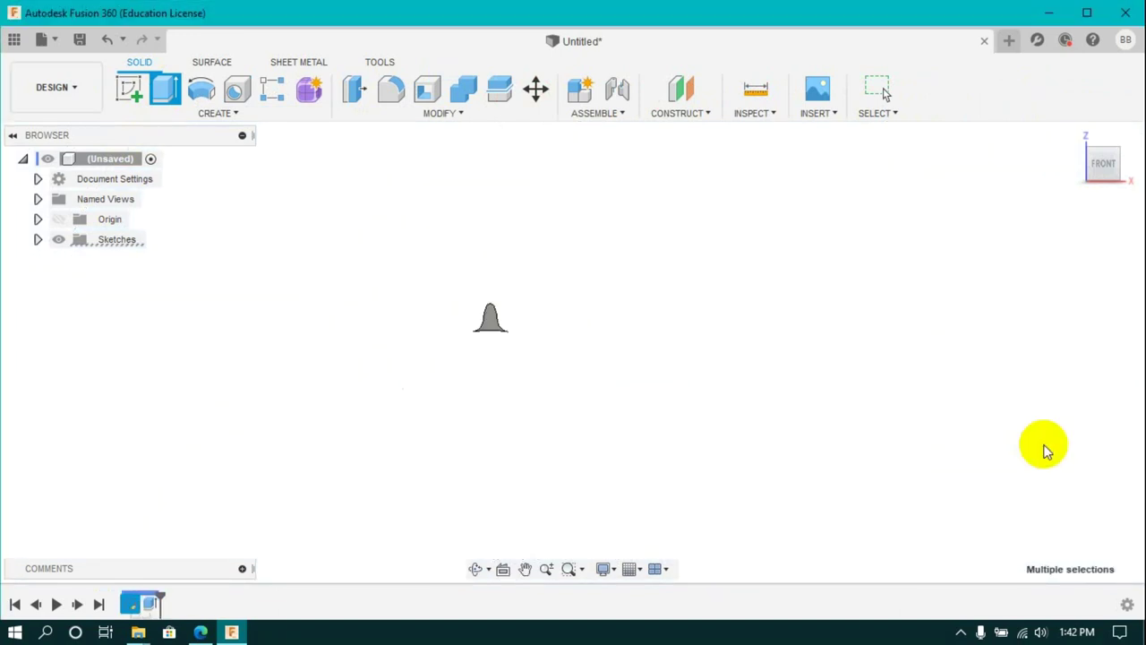
Show Sketch1, extrude the disc regions symmetrically with the tooth, then hide Sketch1.
left_click(38, 259)
left_click(73, 279)
key("e")
left_click(462, 371)
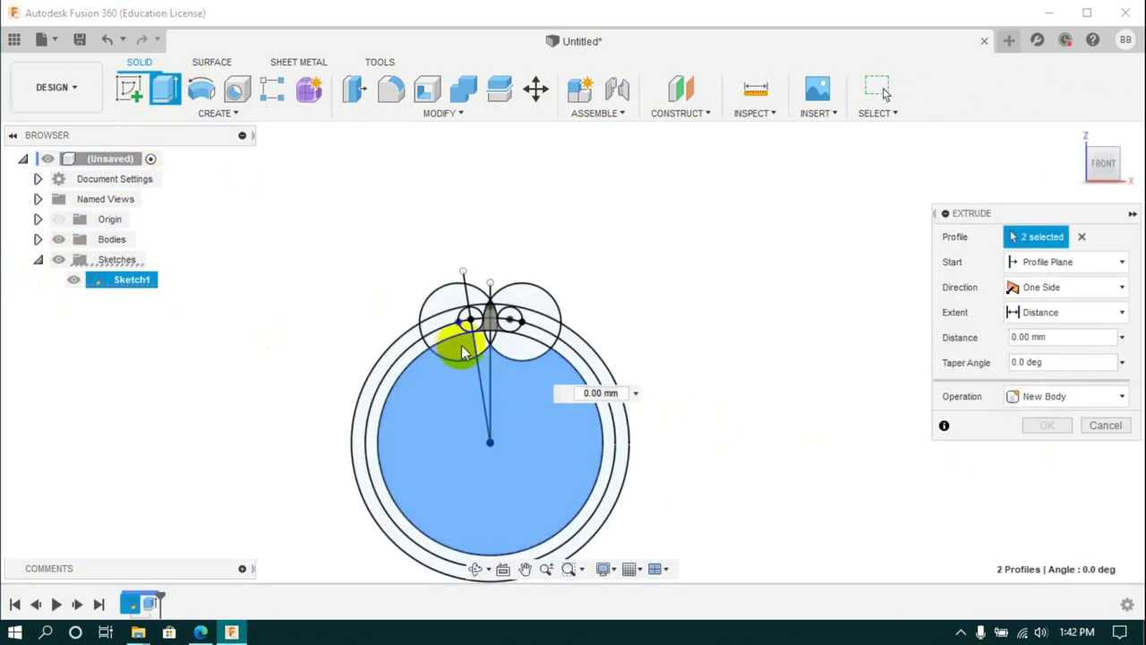
left_click(497, 343)
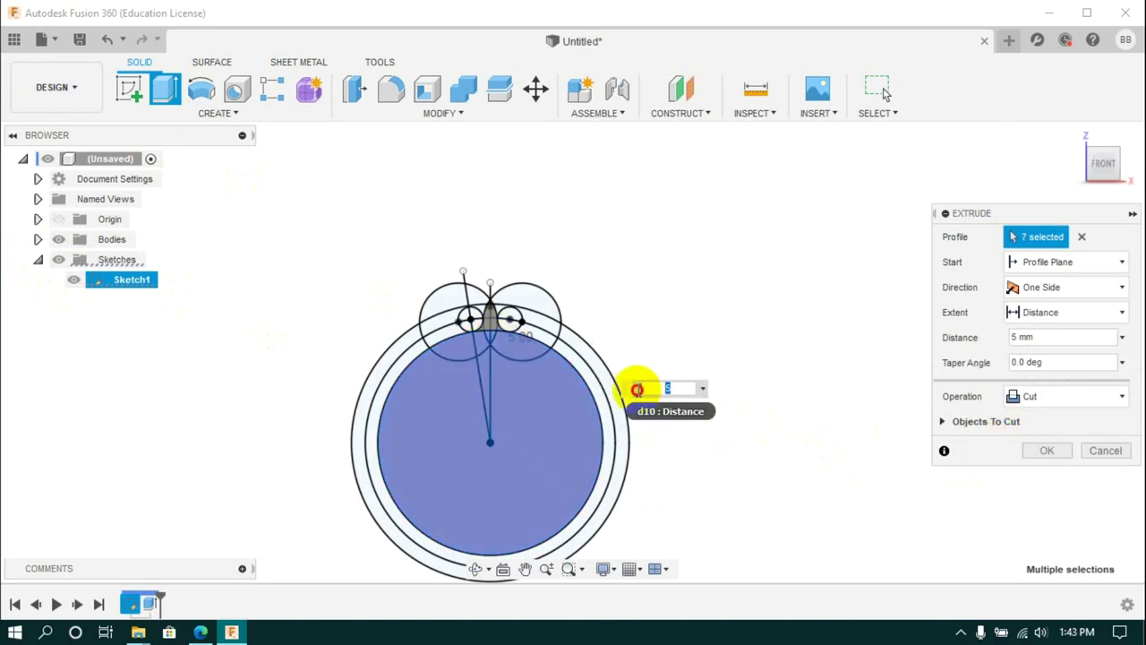
left_click(1072, 287)
left_click(1043, 350)
left_click(1071, 420)
left_click(1046, 468)
left_click(1047, 447)
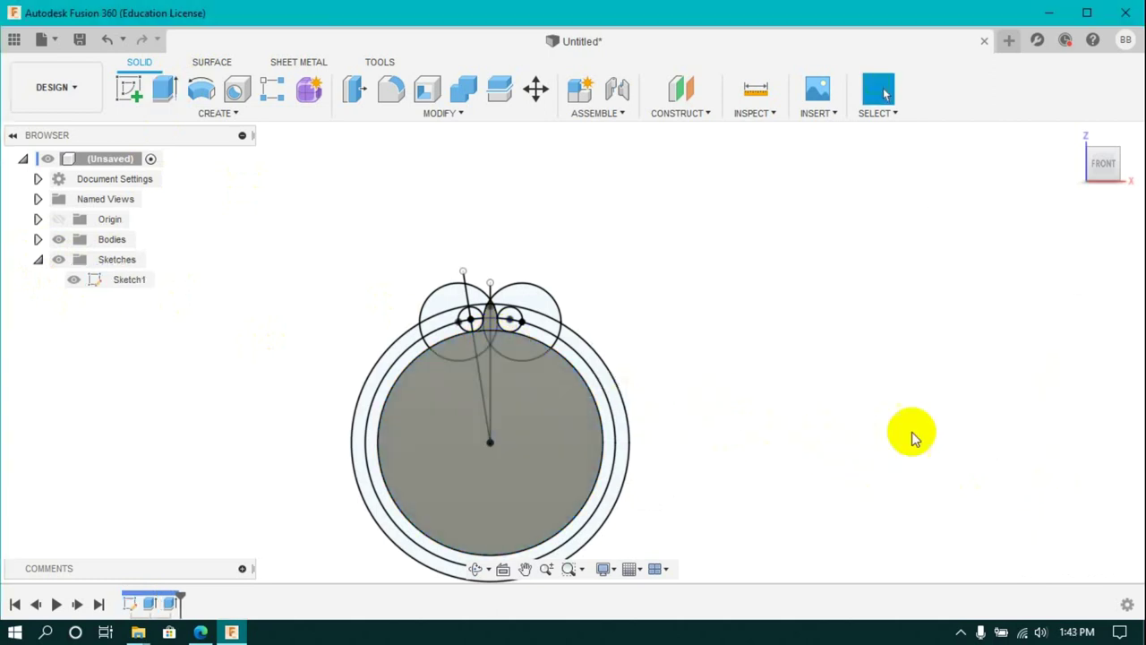
left_click(73, 279)
left_click(128, 89)
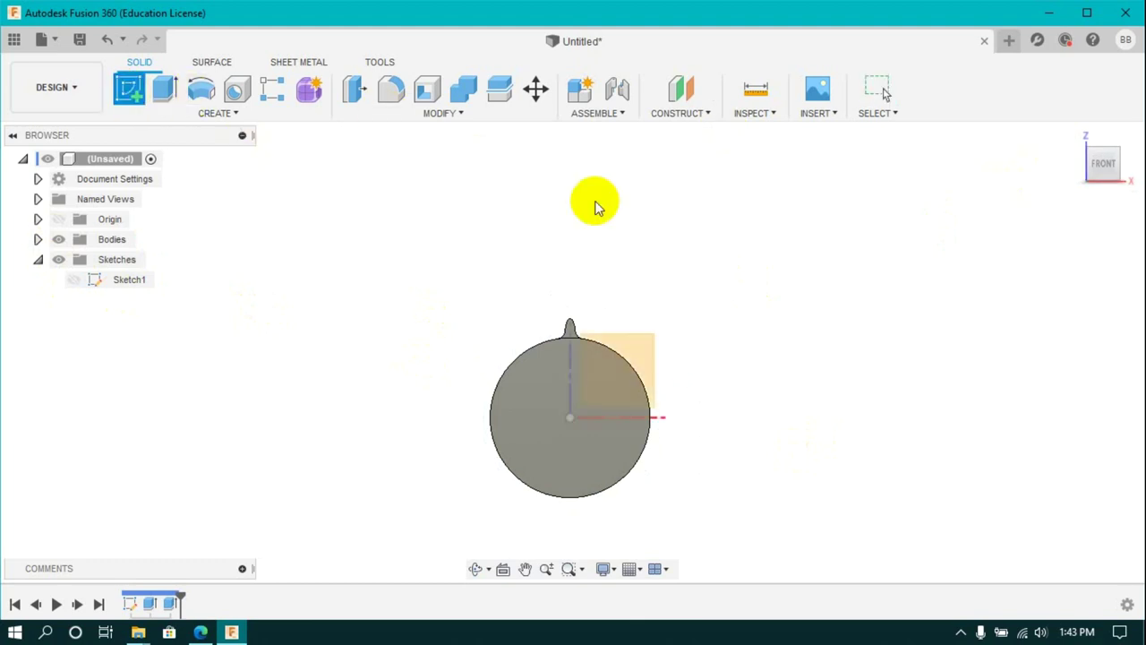
Start a sketch on the side plane with a vertical and a slanted line from the origin.
left_click(618, 371)
left_click(128, 88)
left_click(544, 417)
left_click(543, 221)
left_click(521, 208)
left_click(533, 394)
left_click(455, 228)
Dimension the line angles to 1.0° and 3.0°.
key("d")
left_click(535, 183)
type("1")
key("Return")
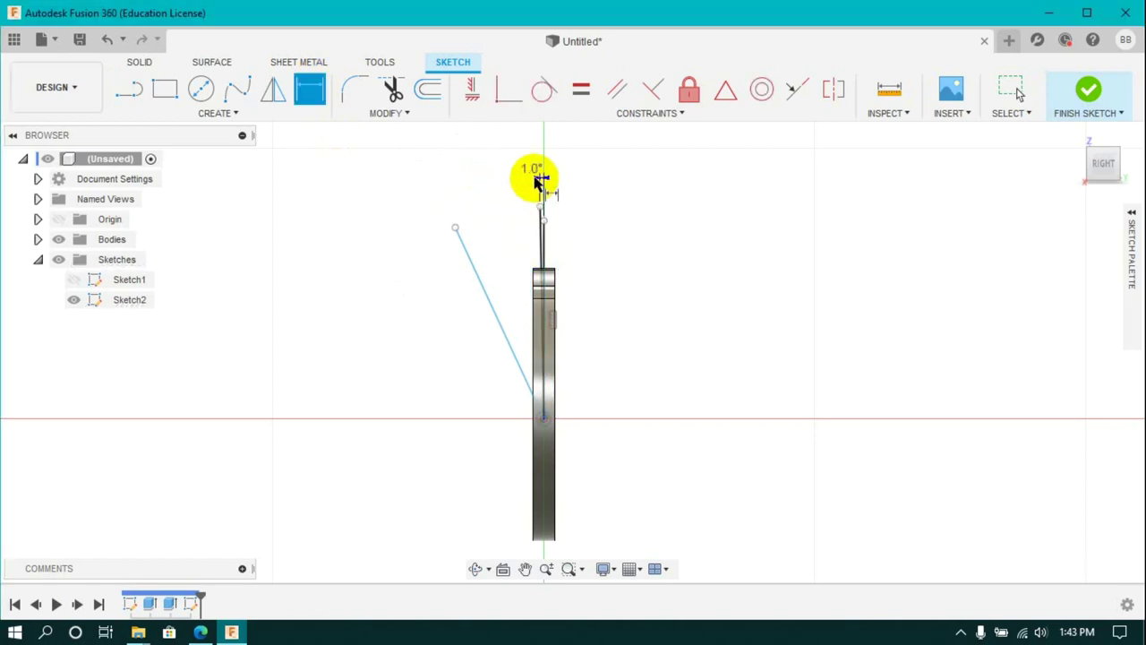
left_click(499, 218)
type("3")
key("Return")
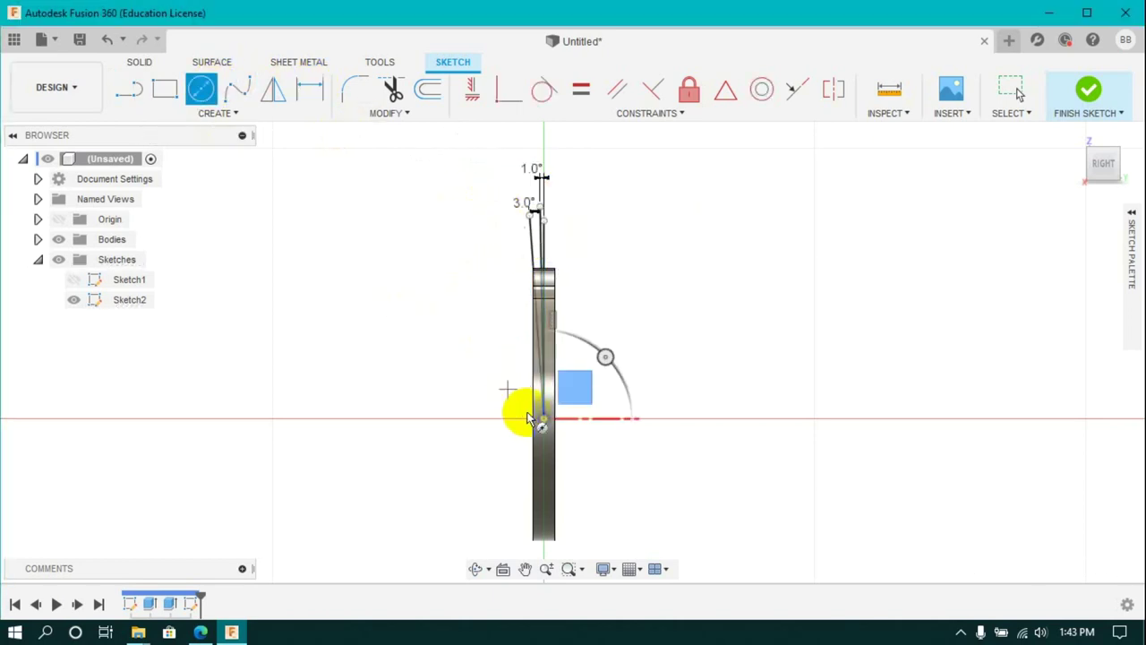
Draw two centred circles at the origin and dimension them Ø45 and Ø55.556.
left_click(543, 418)
left_click(582, 317)
left_click(309, 89)
left_click(617, 344)
left_click(680, 268)
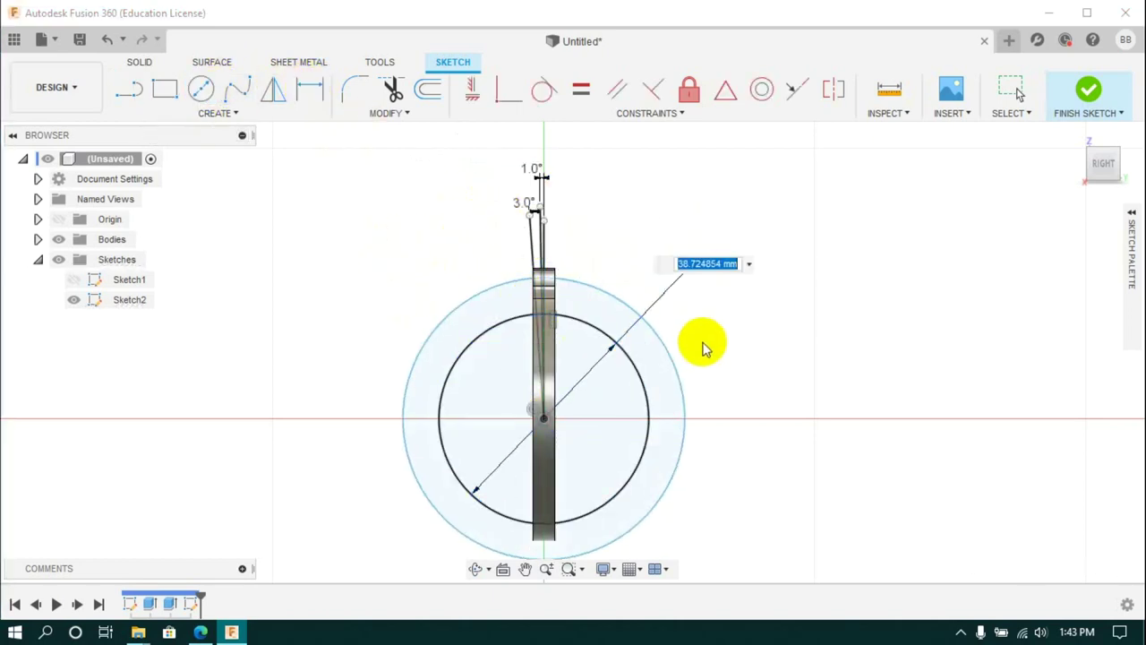
type("45")
key("Return")
left_click(662, 342)
left_click(618, 260)
type("50/0.90")
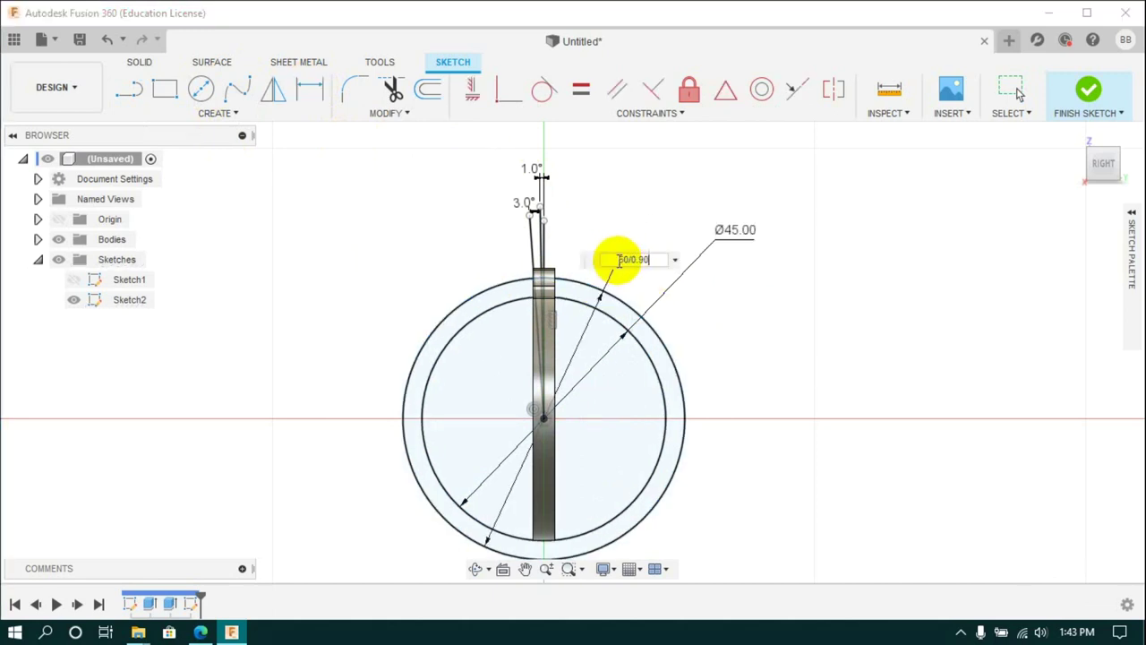
key("Return")
Start another centred circle at the origin and add a new line constrained vertical.
left_click(200, 88)
left_click(543, 418)
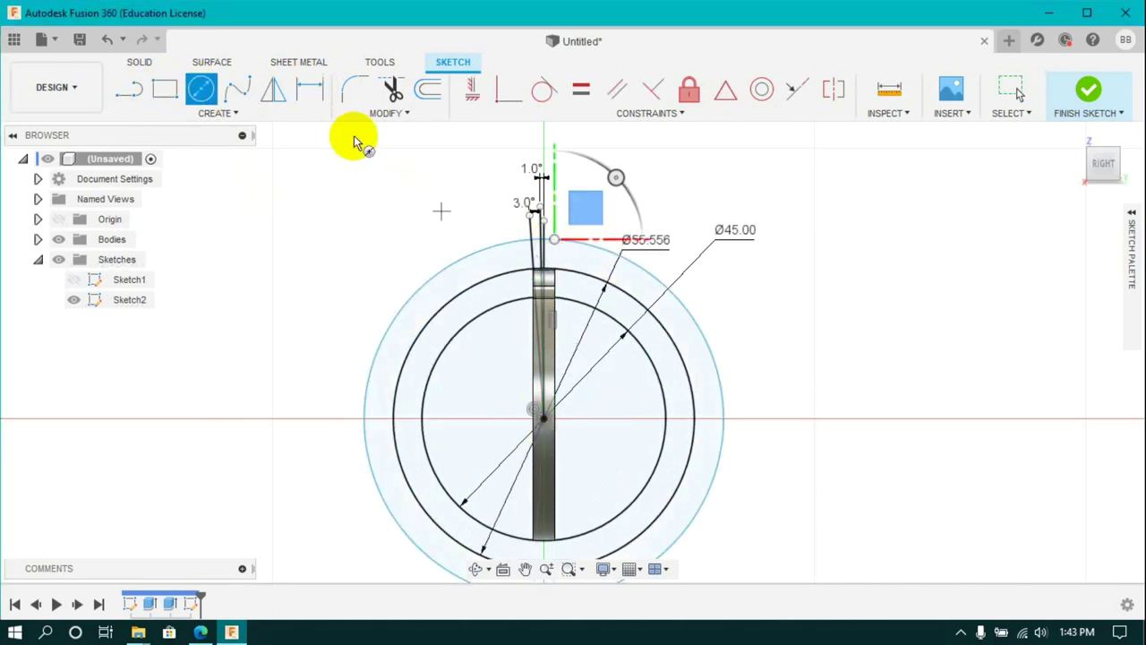
key("l")
left_click(484, 379)
left_click(480, 184)
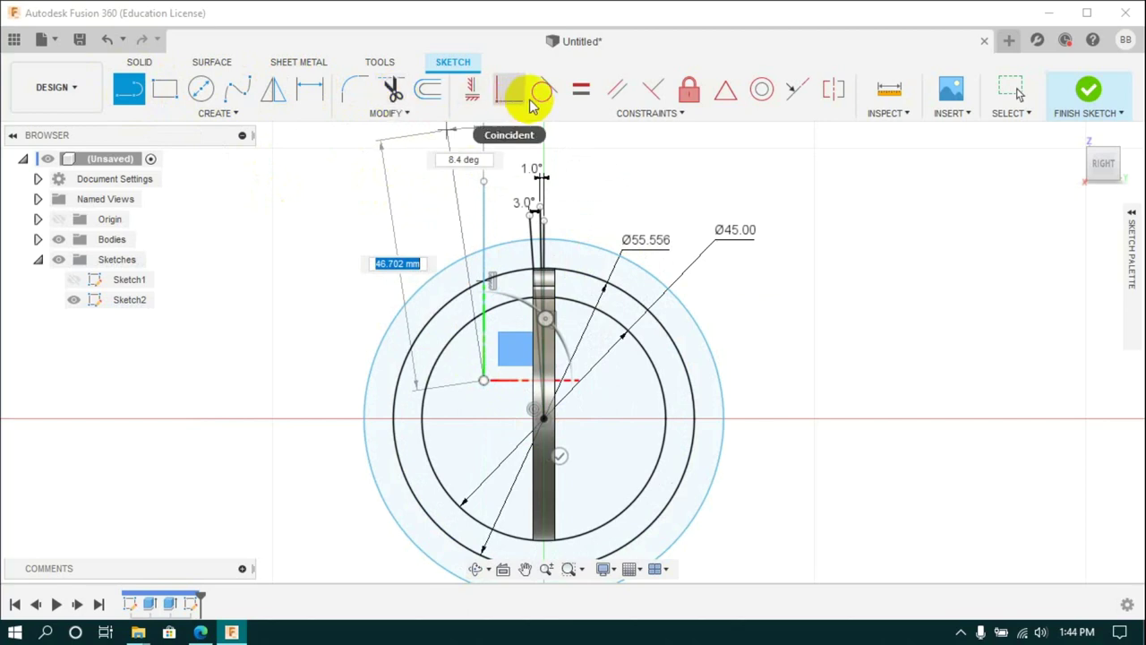
left_click(507, 88)
left_click(484, 237)
scroll(532, 336, "up", 5)
scroll(537, 312, "down", 5)
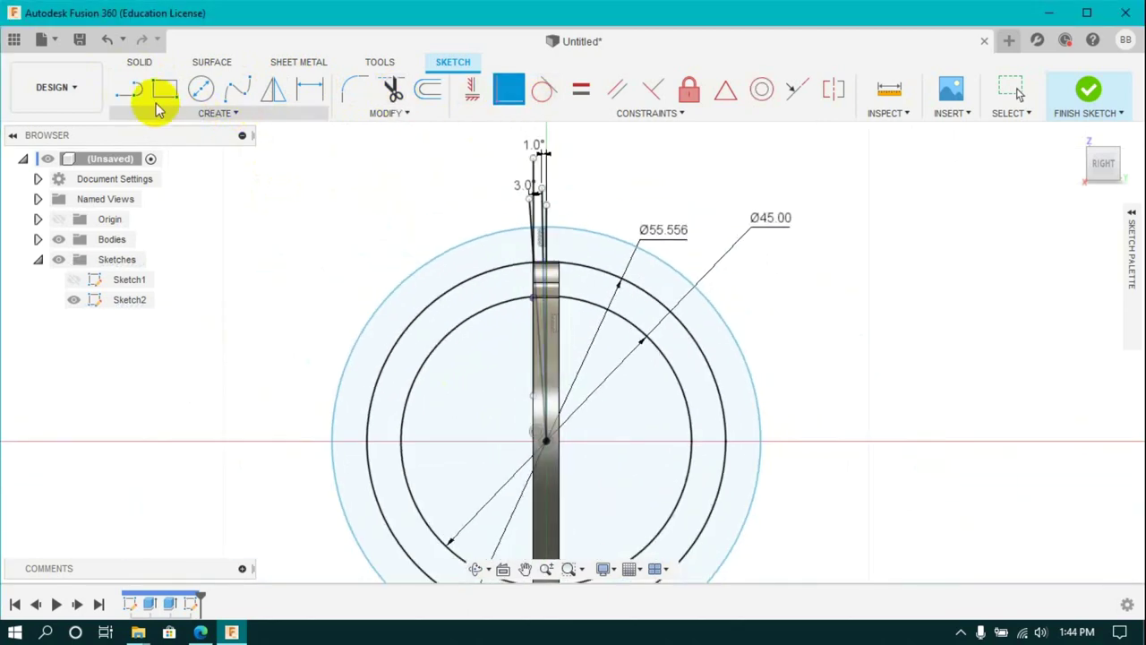
Extend the tooth curve so it meets the circle.
left_click(215, 113)
left_click(212, 134)
scroll(501, 278, "up", 1)
scroll(501, 278, "up", 5)
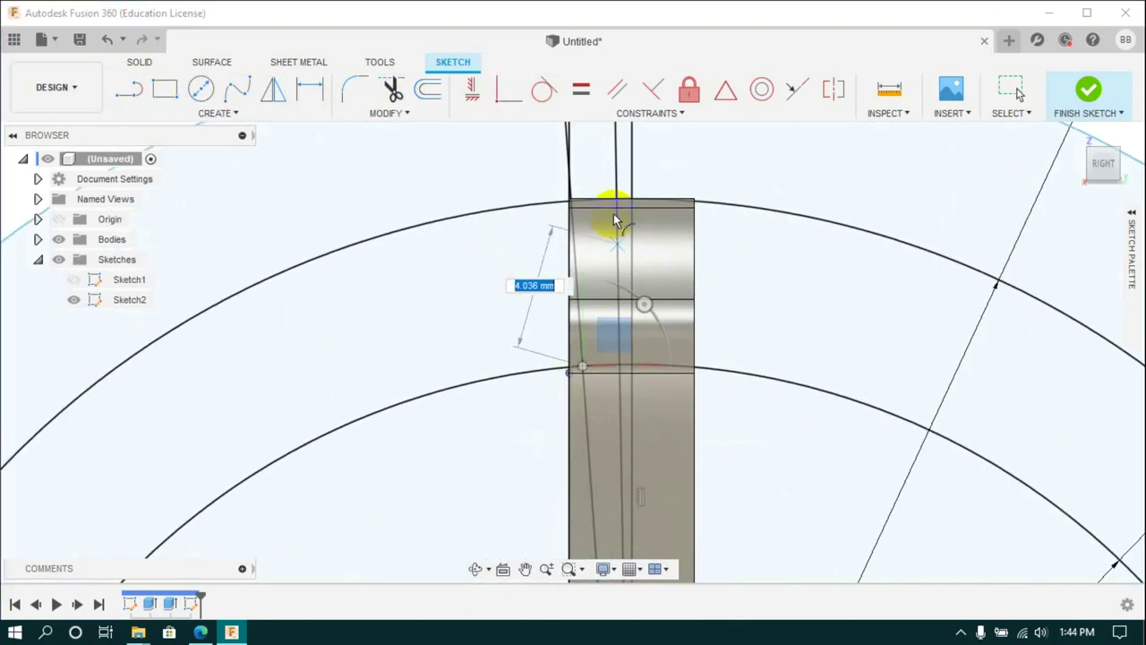
scroll(627, 314, "down", 3)
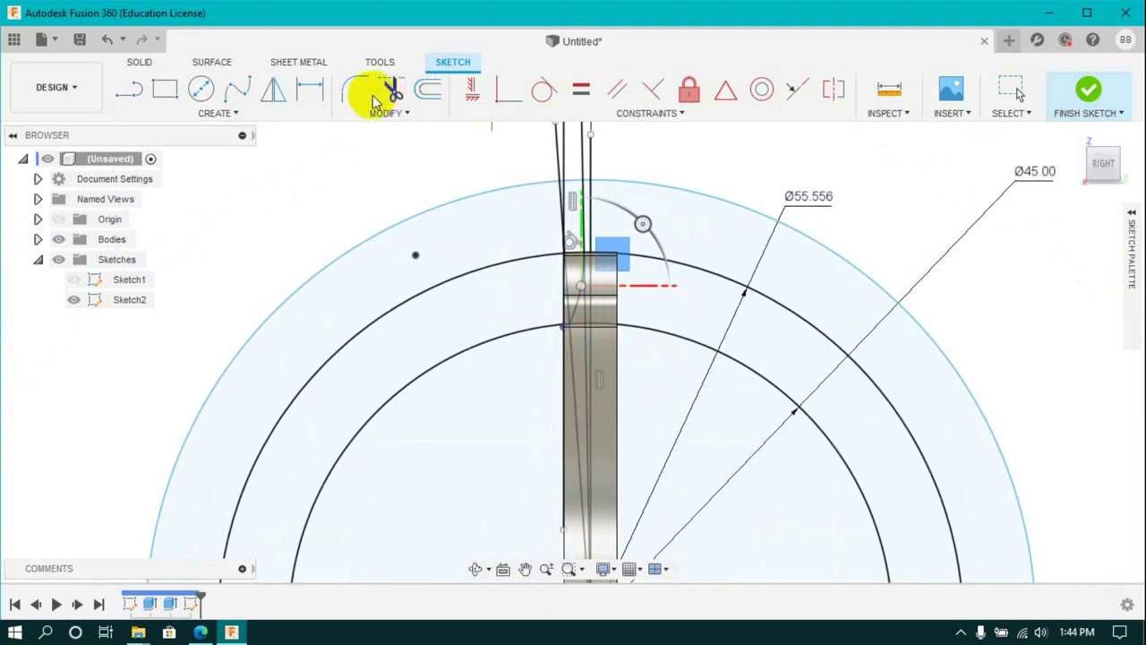
left_click(389, 113)
left_click(376, 171)
scroll(511, 313, "up", 5)
left_click(511, 316)
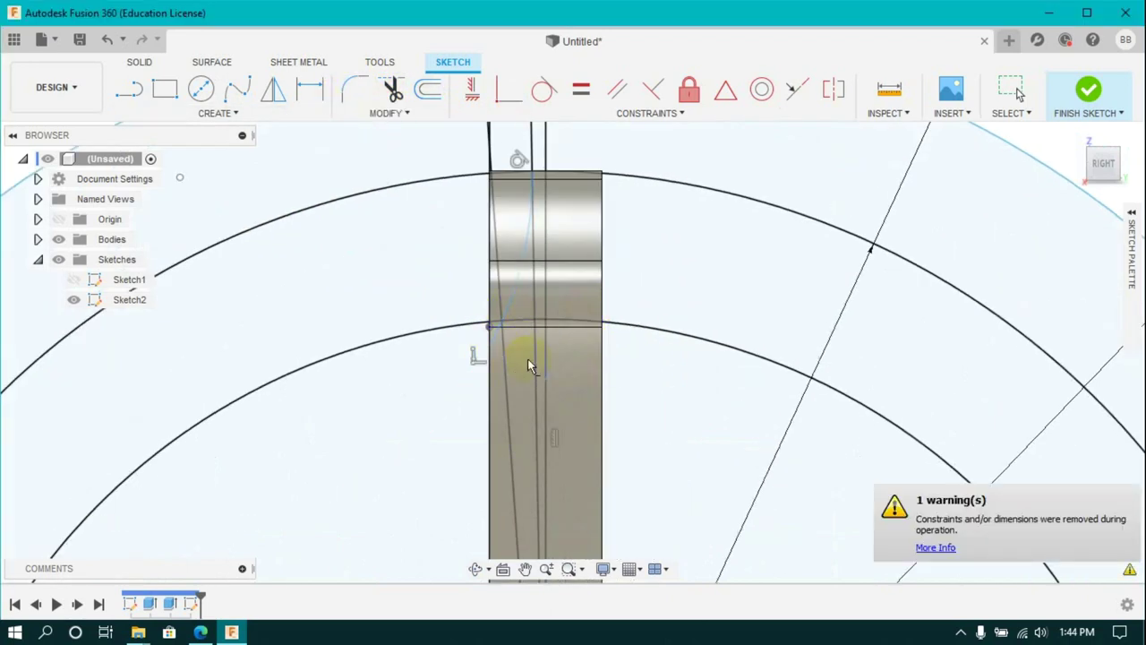
scroll(527, 358, "down", 3)
Mirror the two tooth curves about the vertical line.
left_click(273, 89)
scroll(474, 304, "up", 2)
left_click(475, 305)
left_click(967, 273)
left_click(507, 364)
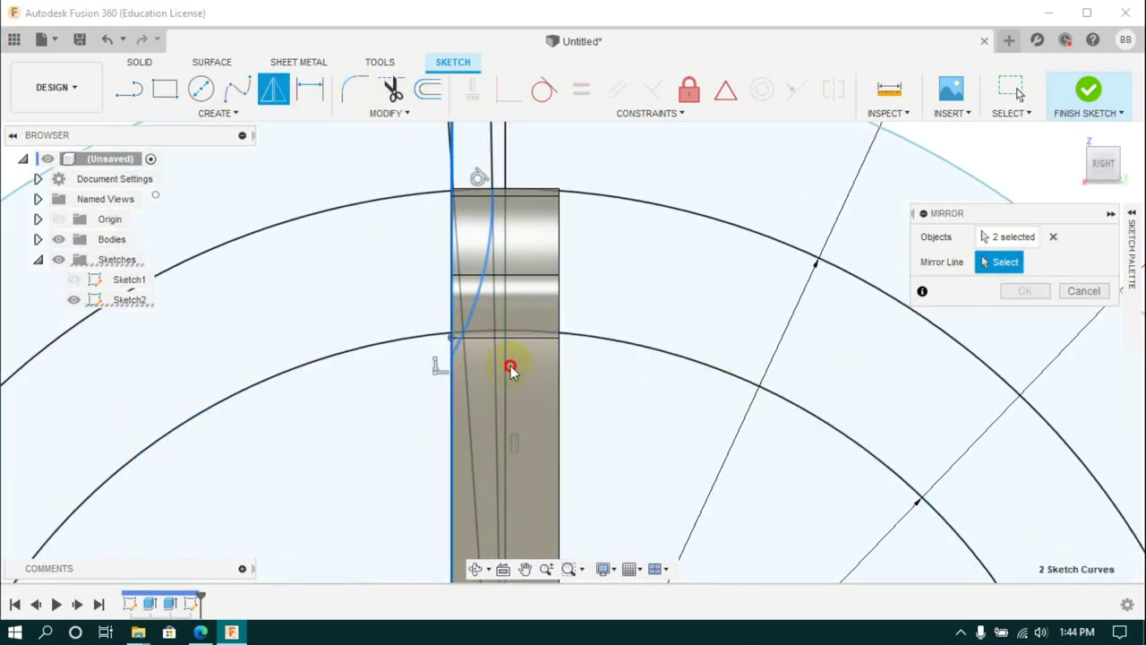
left_click(1024, 292)
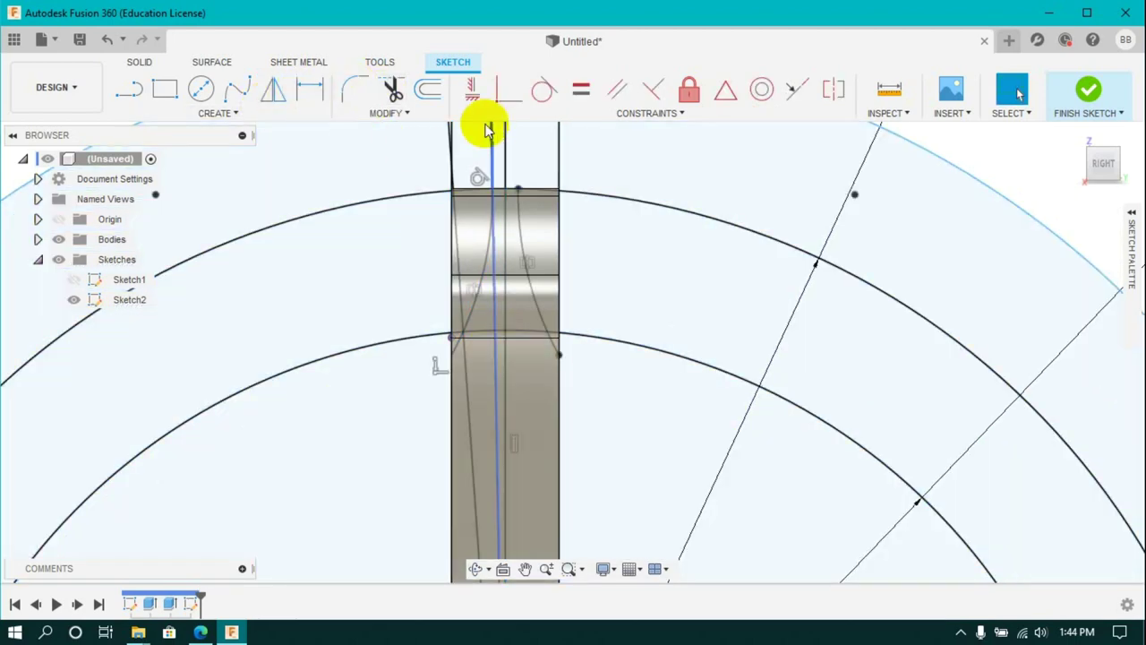
Trim away the unwanted arc segments inside the tooth.
right_click(492, 143)
left_click(201, 89)
scroll(526, 231, "up", 2)
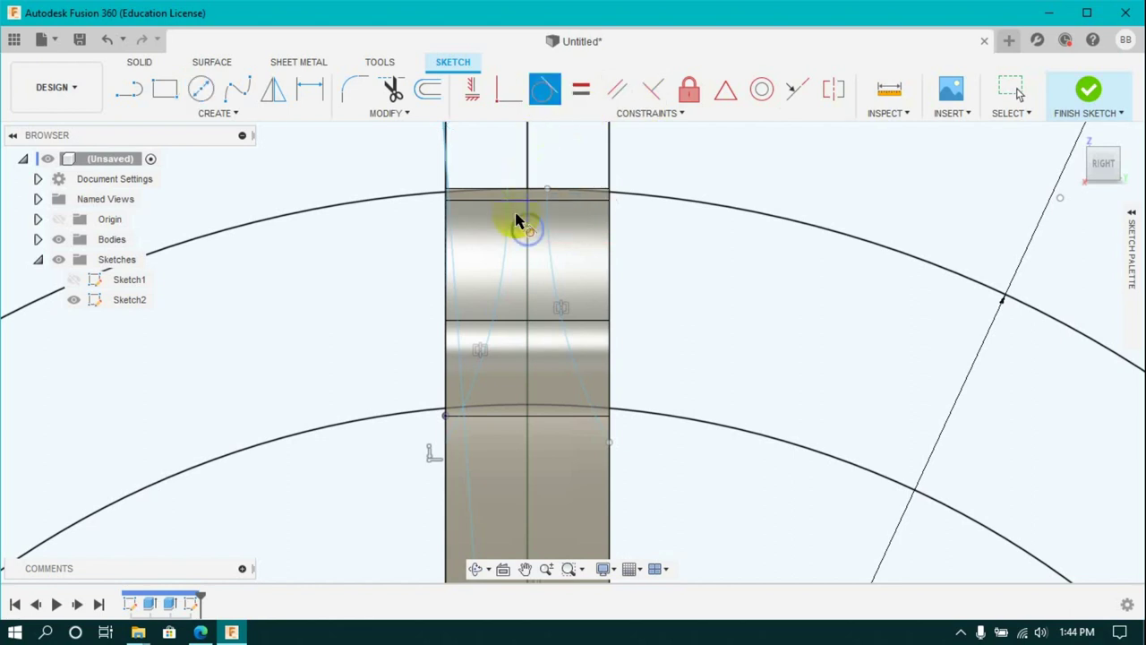
scroll(482, 255, "down", 2)
left_click(391, 89)
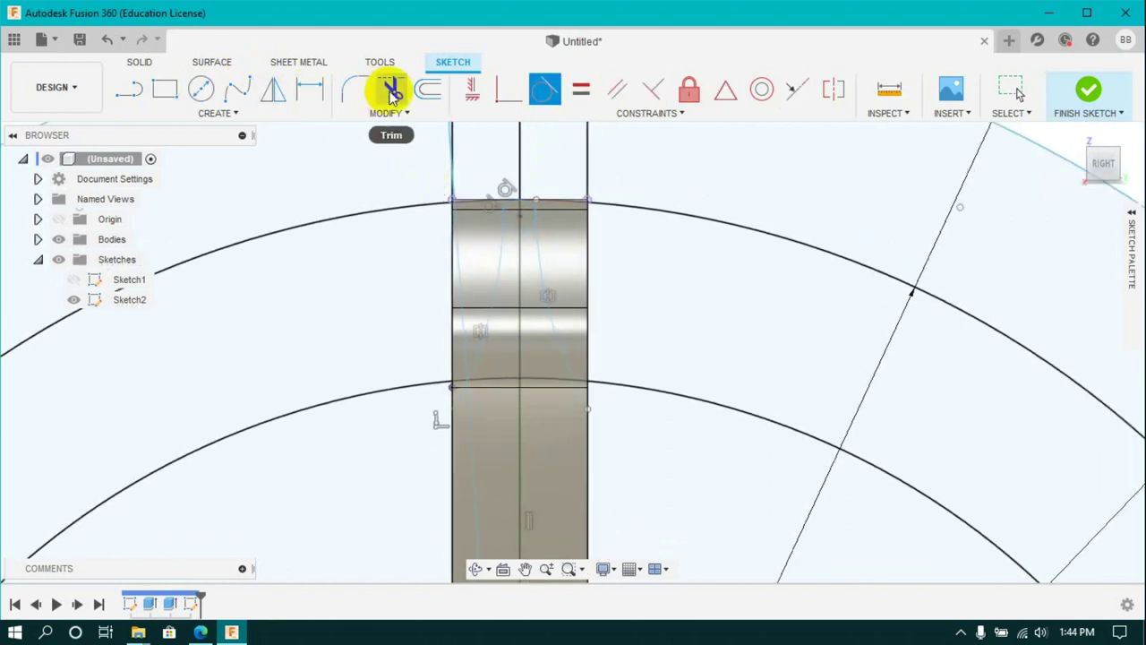
scroll(463, 190, "up", 3)
left_click(486, 240)
scroll(618, 237, "up", 3)
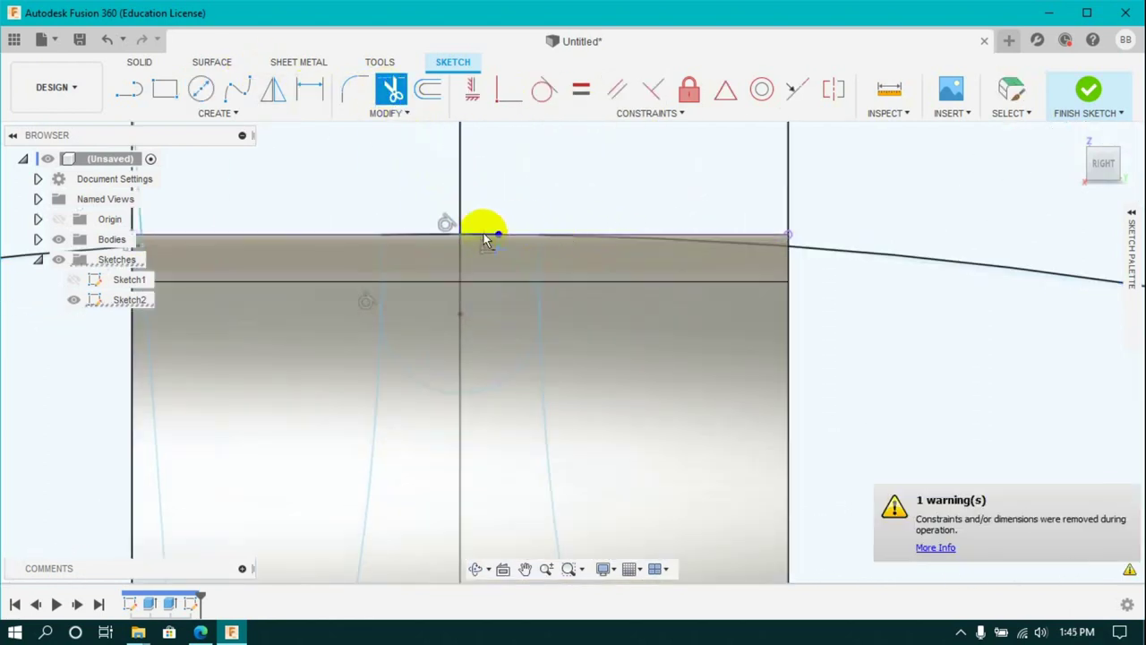
left_click(540, 262)
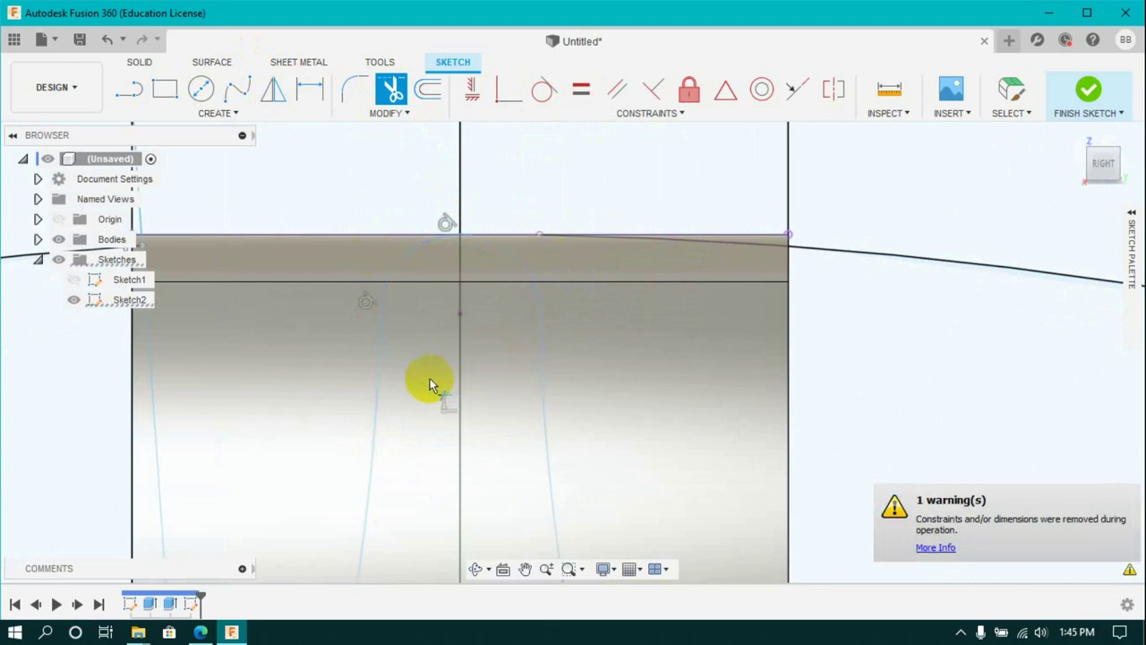
Trim the leftover arc pieces at the tooth's left edge and corner.
scroll(464, 249, "down", 3)
scroll(537, 268, "up", 1)
scroll(569, 295, "down", 3)
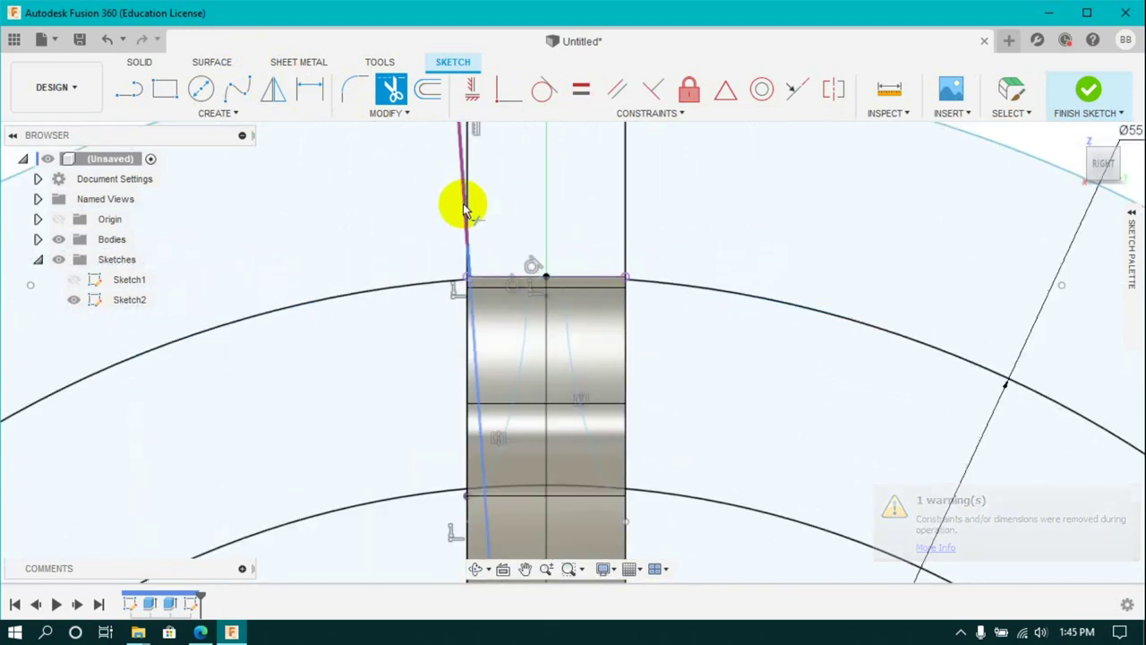
left_click(460, 240)
scroll(460, 251, "up", 2)
scroll(463, 259, "up", 3)
scroll(474, 295, "down", 2)
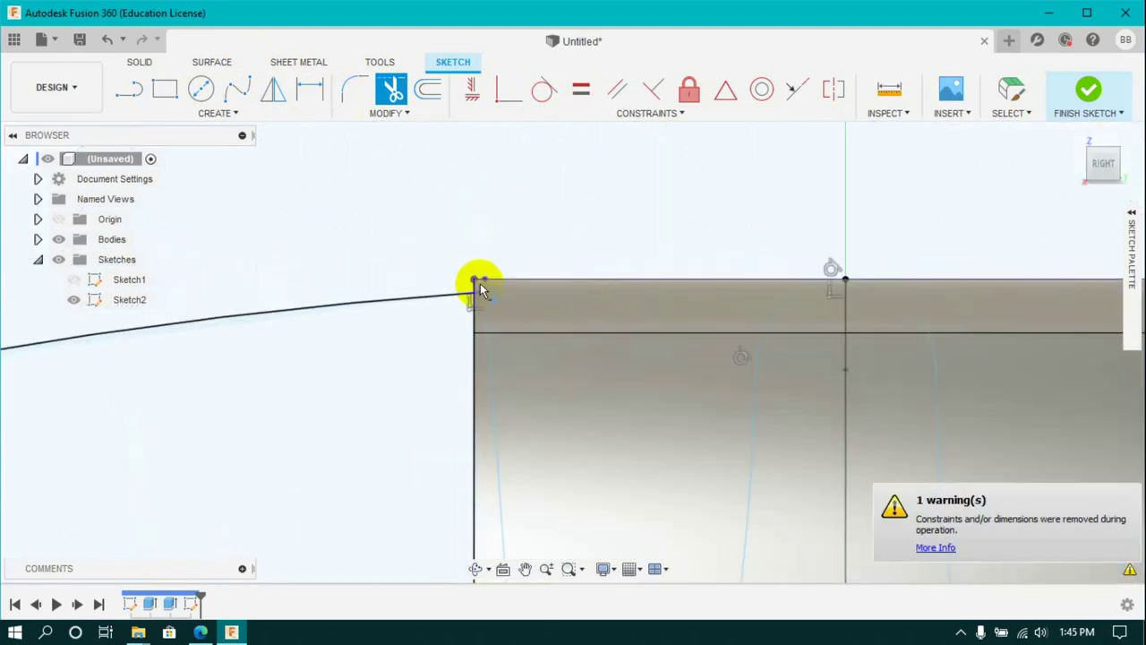
scroll(479, 282, "down", 1)
scroll(475, 302, "up", 3)
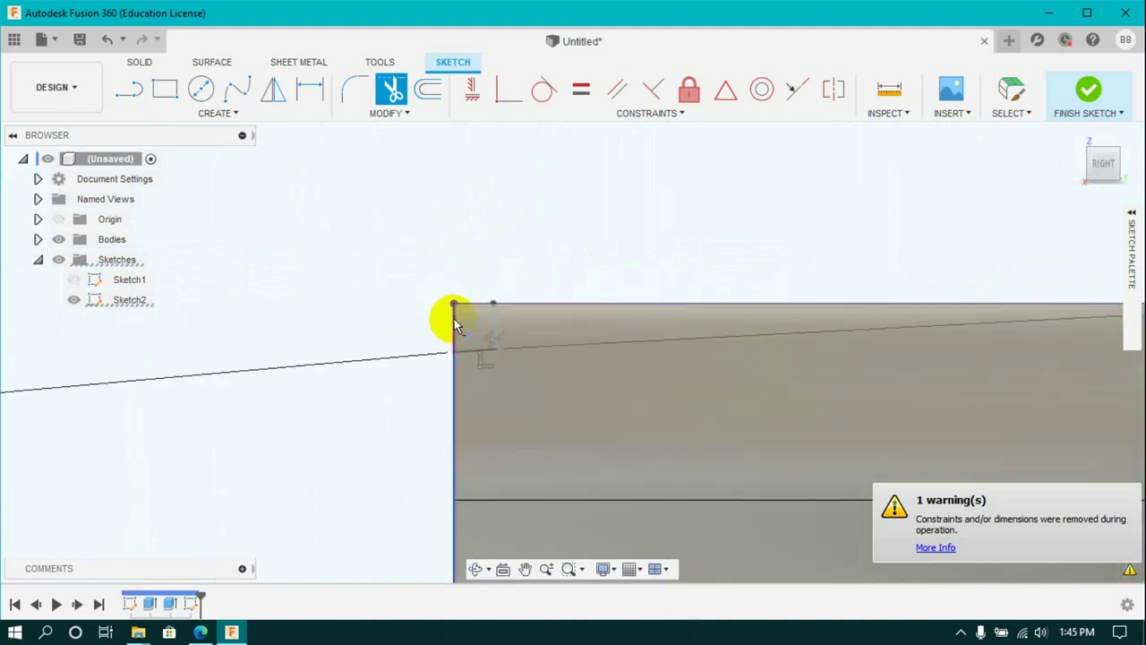
scroll(453, 318, "down", 1)
scroll(475, 299, "down", 3)
left_click(473, 242)
scroll(474, 242, "down", 2)
scroll(493, 296, "up", 2)
scroll(501, 358, "down", 6)
key("l")
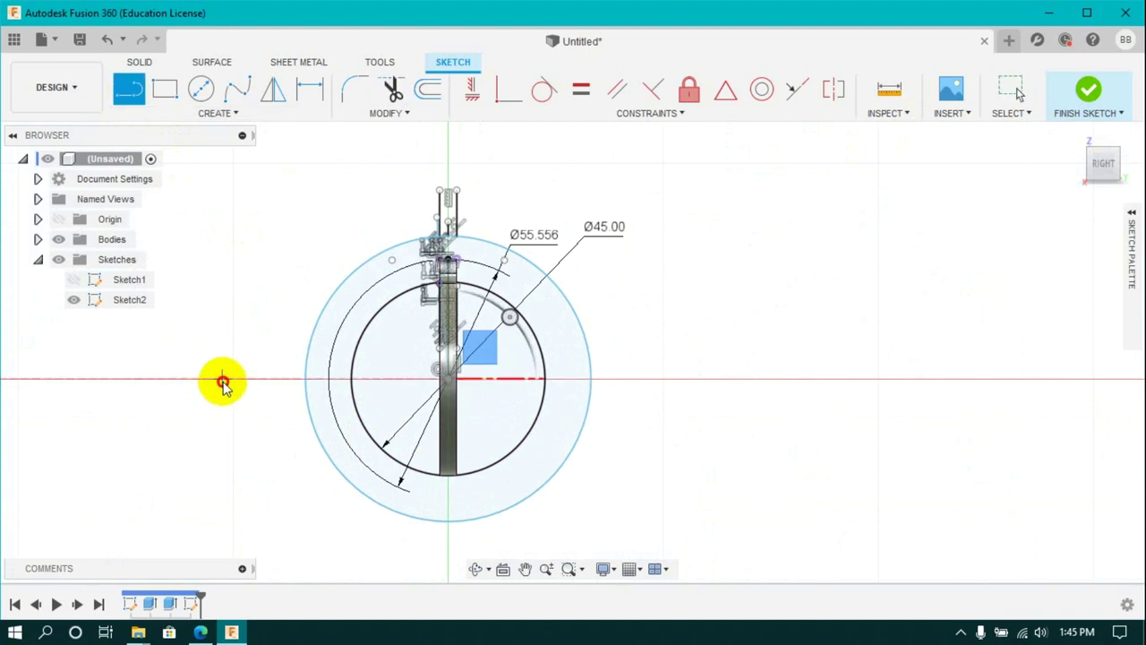
Finish Sketch2 and revolve the three ring profiles about the horizontal line.
left_click(1087, 89)
left_click(202, 88)
left_click(385, 259)
scroll(454, 265, "up", 3)
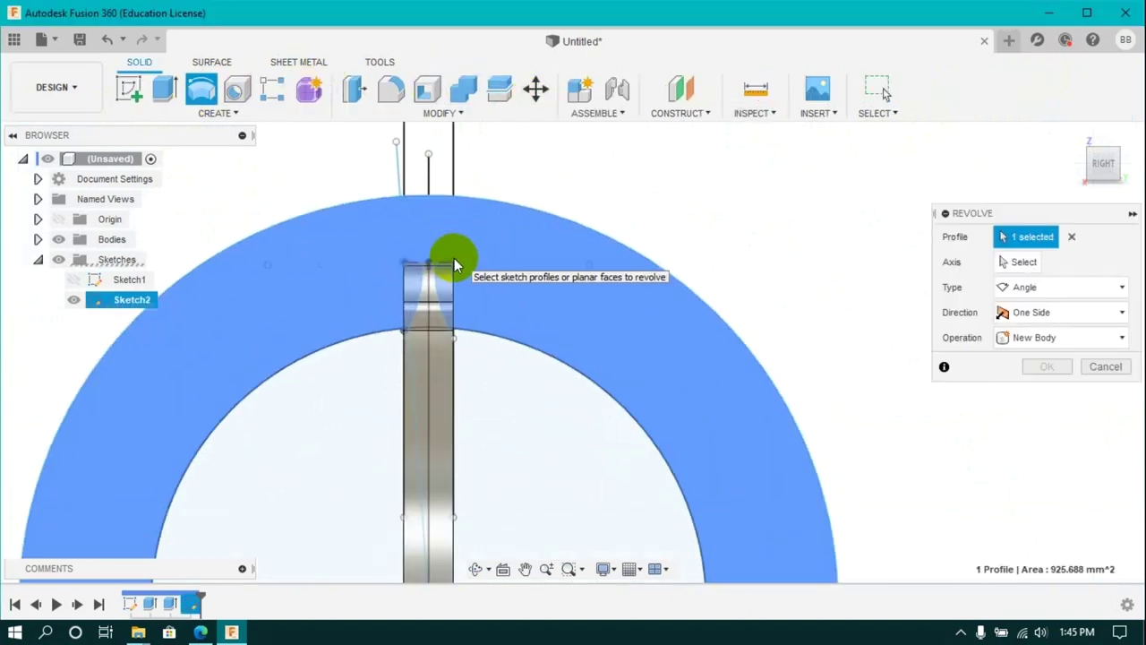
left_click(454, 265)
scroll(546, 323, "up", 3)
scroll(538, 314, "down", 5)
left_click(524, 309)
scroll(525, 310, "down", 2)
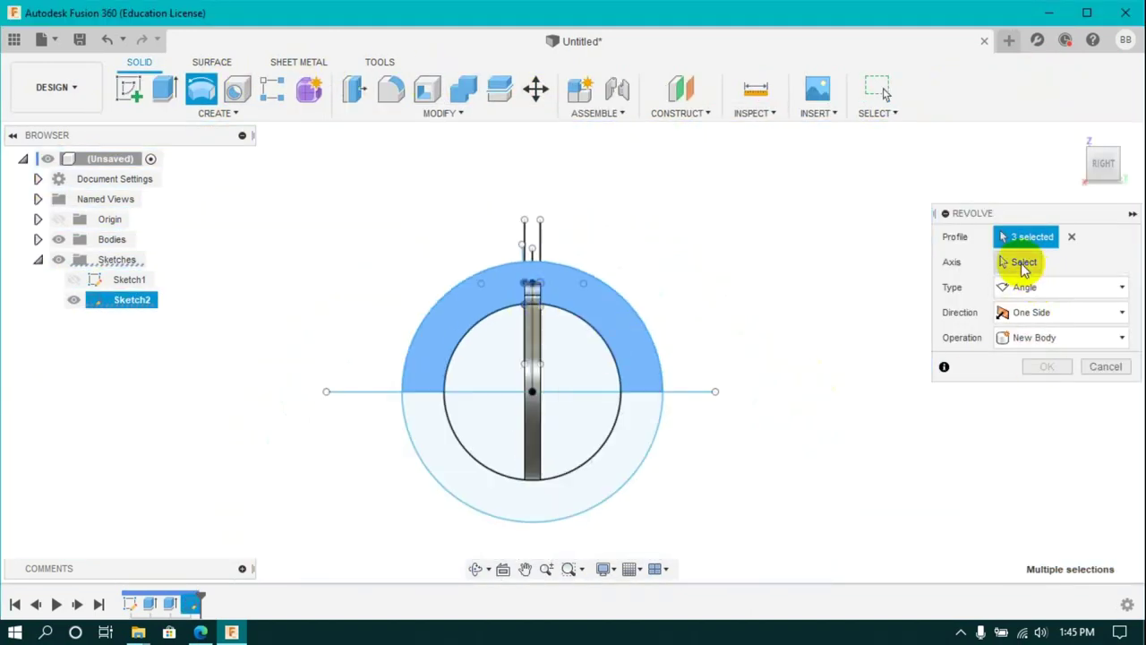
left_click(752, 391)
key("Return")
Switch to an angled 3D view and start Sketch3 on the front plane.
left_click(1088, 172)
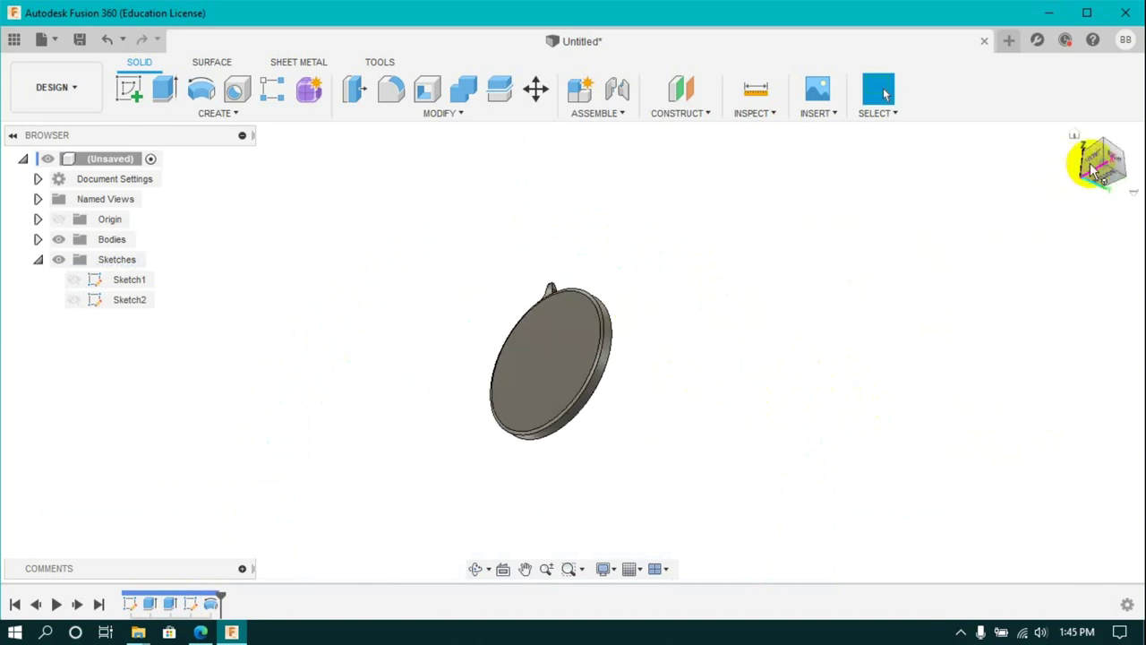
left_click(128, 88)
left_click(578, 300)
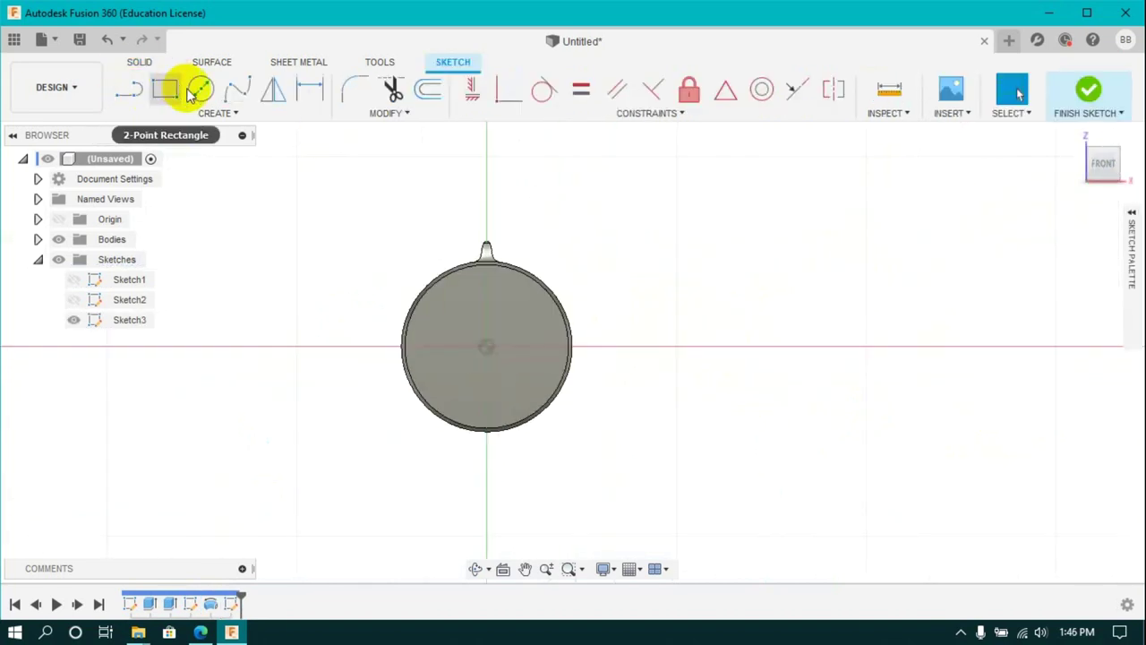
Draw two concentric circles at the origin and dimension them Ø30 and Ø10.
left_click(199, 89)
scroll(513, 388, "up", 2)
left_click(513, 387)
left_click(524, 366)
key("d")
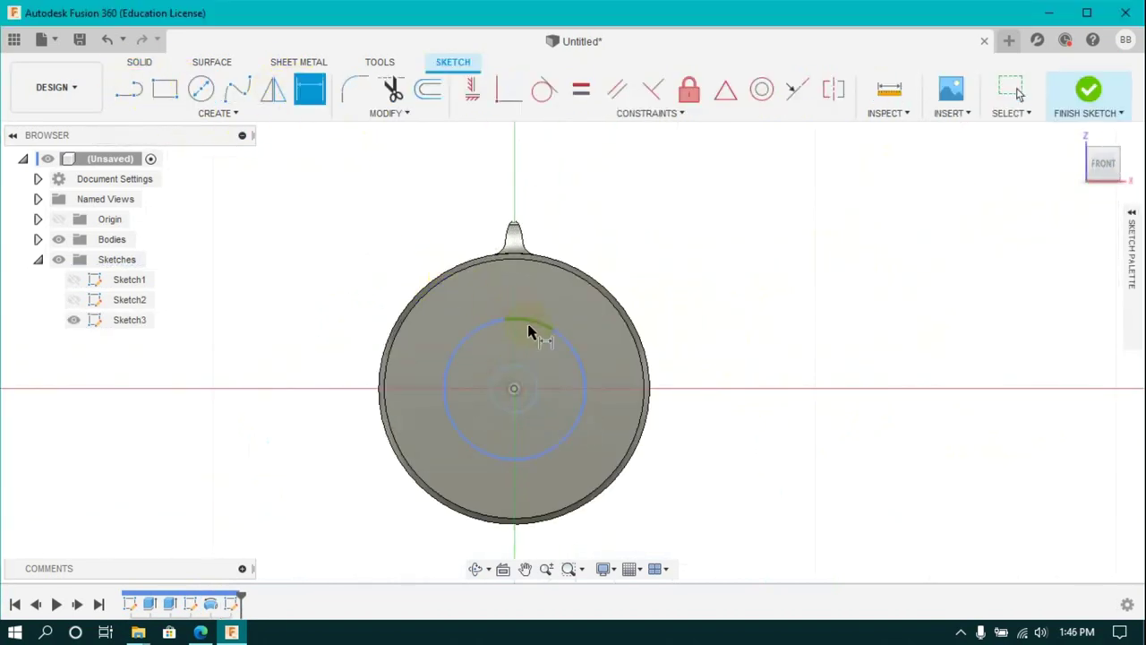
left_click(521, 320)
left_click(667, 263)
type("30")
key("Return")
left_click(528, 370)
left_click(602, 210)
key("Return")
Finish Sketch3 and hide the revolved disc body Body2.
left_click(1087, 88)
left_click(37, 239)
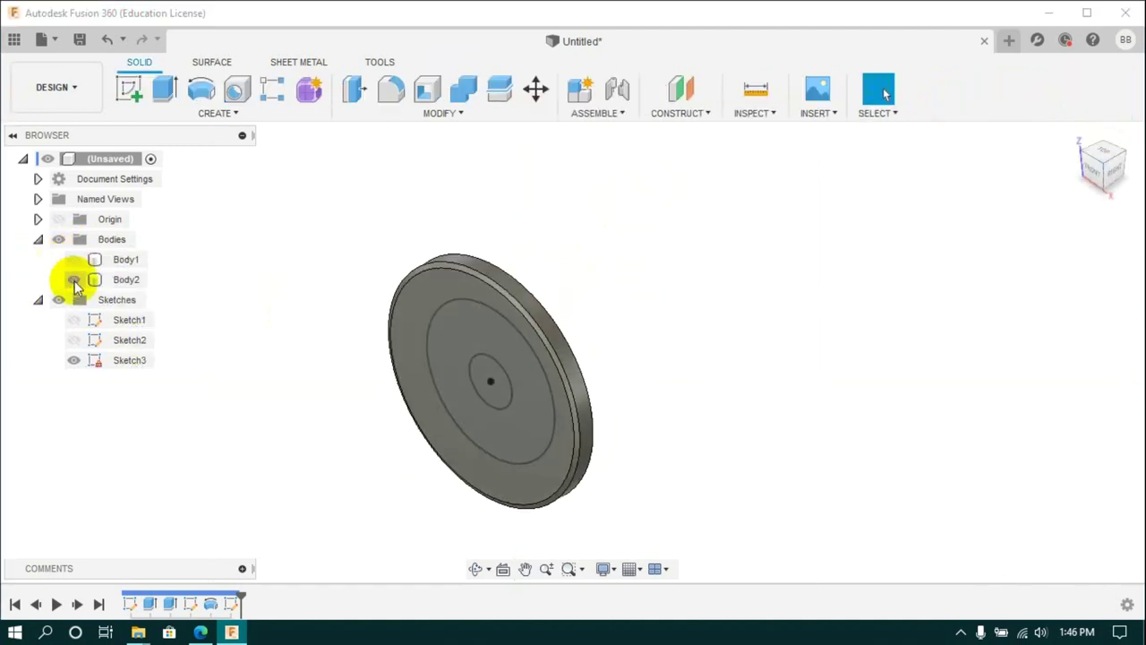
left_click(74, 279)
left_click(152, 97)
Extrude the ring profile 5 mm as new body Body3, then hide it.
left_click(1039, 263)
left_click(1065, 287)
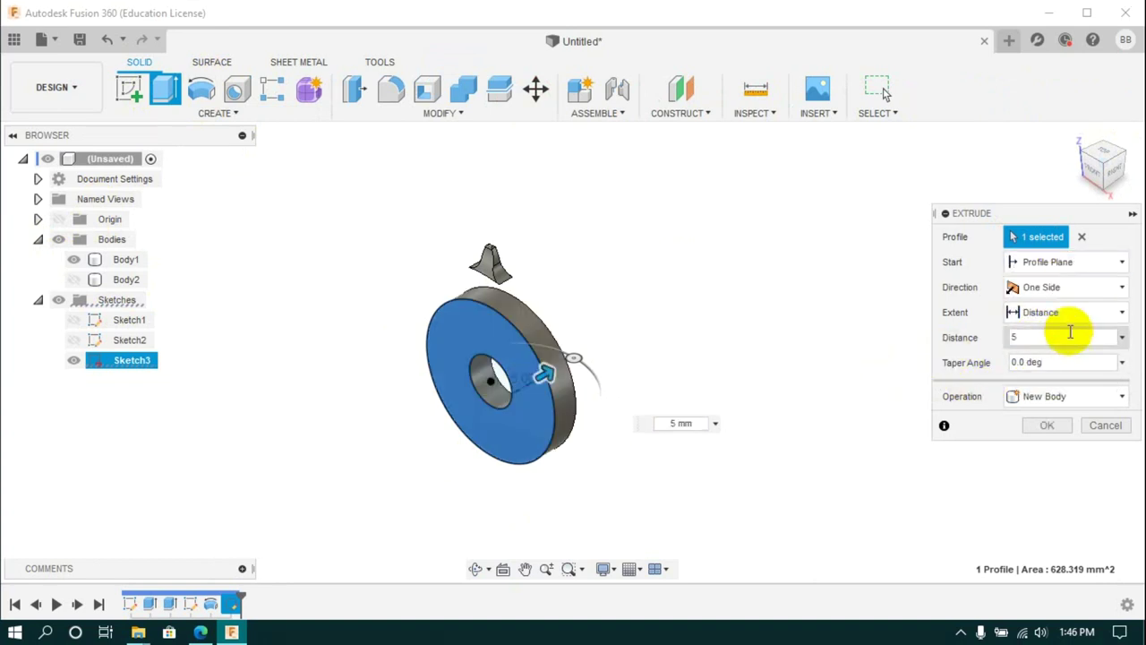
left_click(1048, 350)
key("Return")
left_click(74, 280)
left_click(73, 299)
Extrude the inner Ø10 circle -20 mm symmetrically as the shaft Body4.
left_click(73, 379)
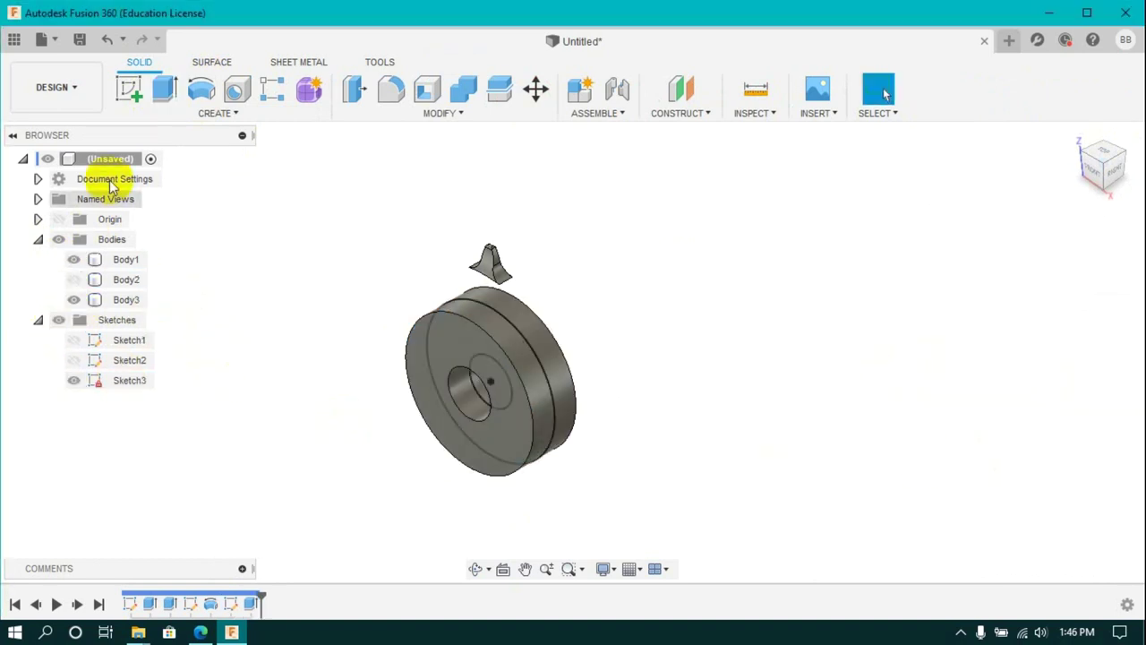
left_click(128, 89)
left_click(496, 388)
left_click(1087, 90)
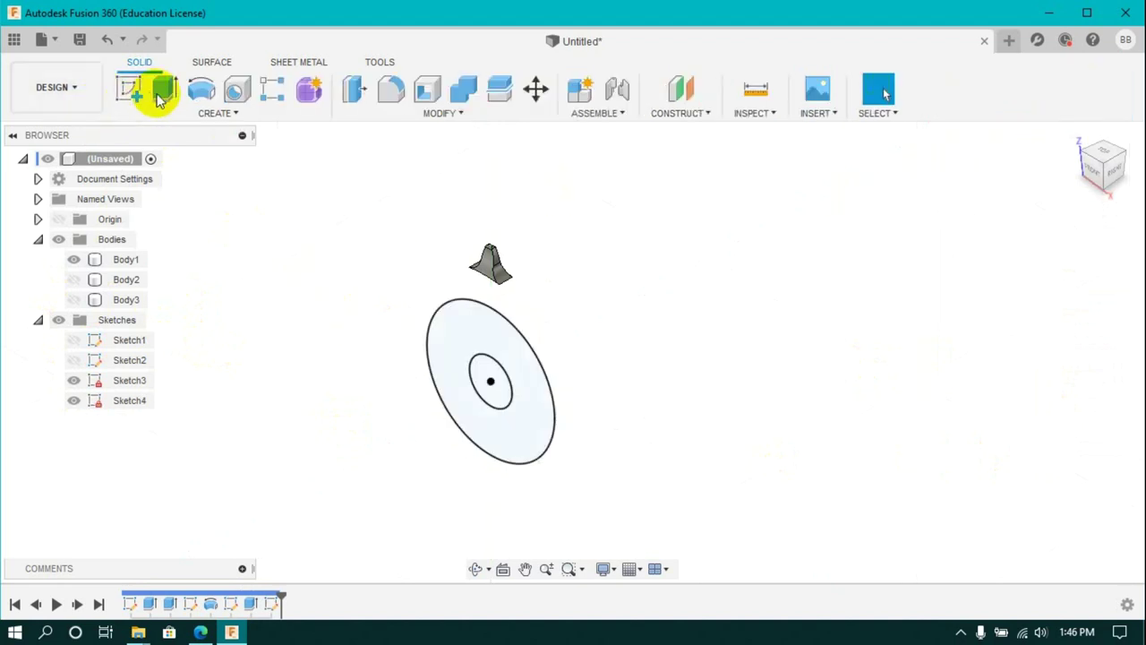
left_click(164, 89)
left_click(499, 376)
type("-20")
left_click(1065, 286)
left_click(1036, 351)
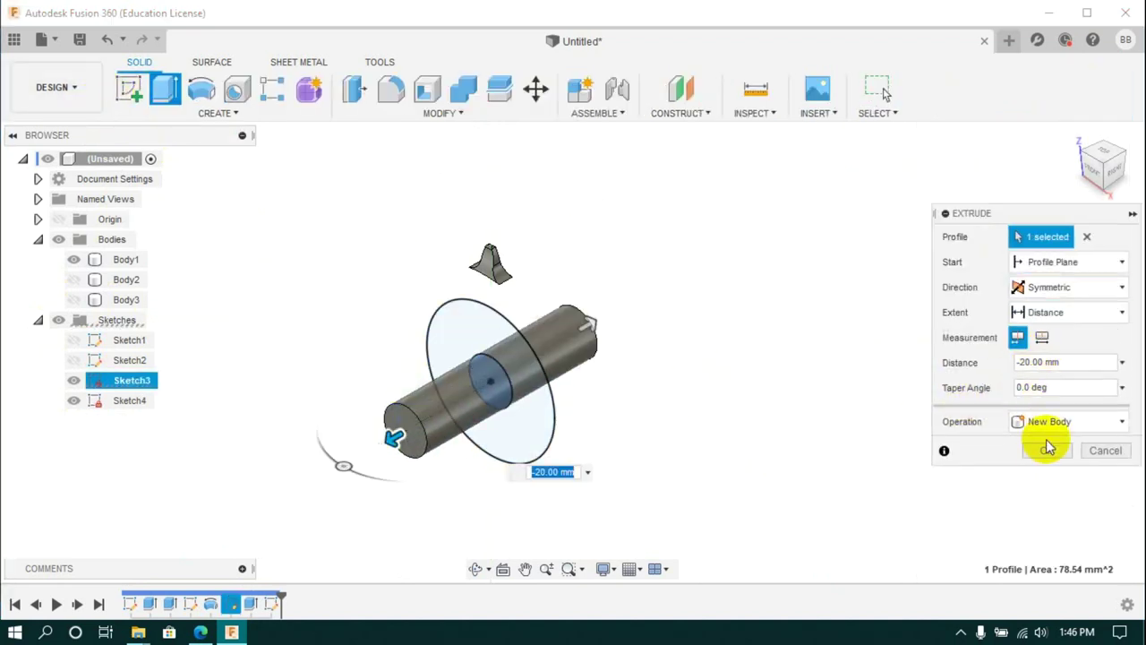
left_click(1045, 444)
Show the disc and ring bodies again.
left_click(74, 279)
left_click(73, 299)
left_click(352, 89)
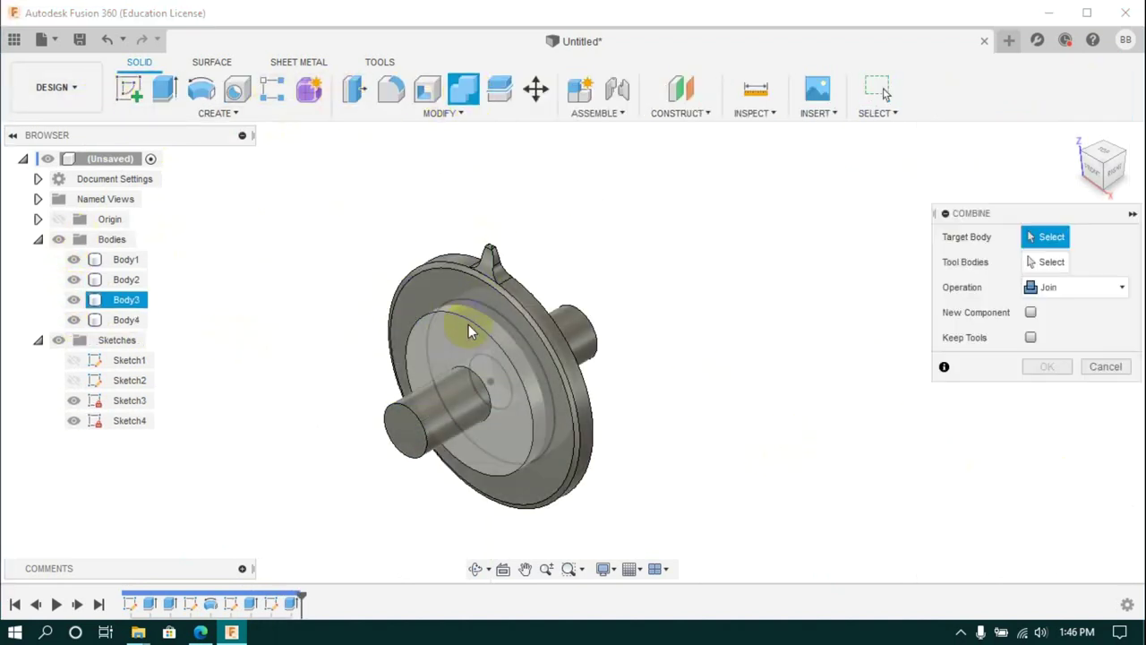
Circular-pattern the tooth body around the shaft axis.
left_click(460, 319)
left_click(564, 331)
left_click(1103, 366)
left_click(219, 113)
left_click(331, 418)
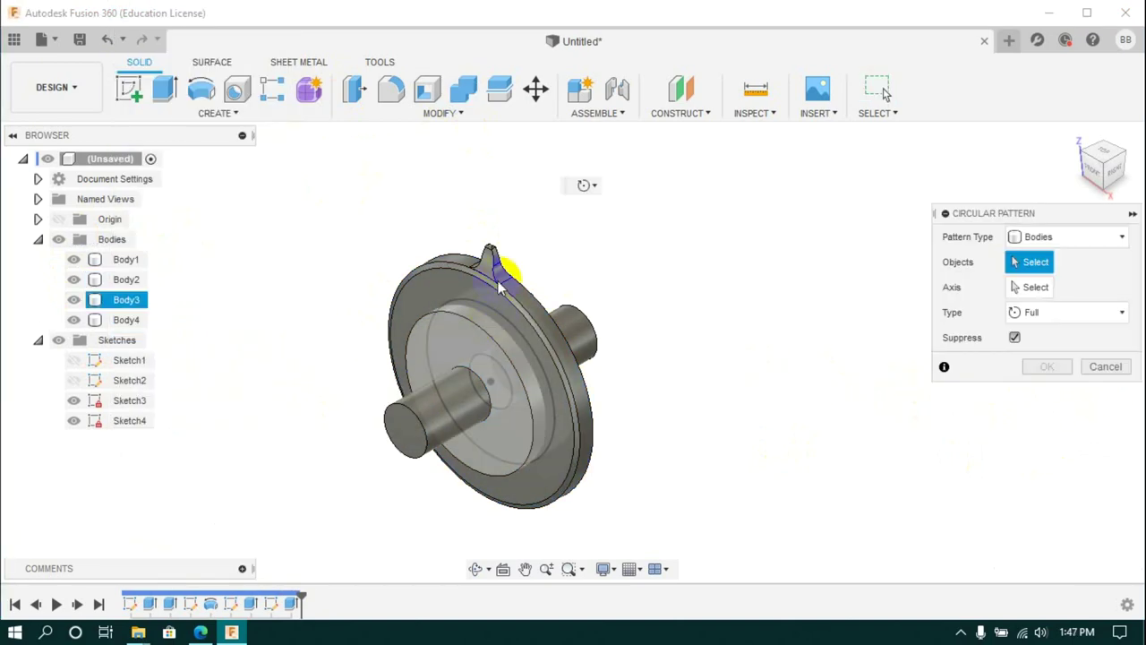
left_click(487, 259)
left_click(1038, 286)
left_click(589, 461)
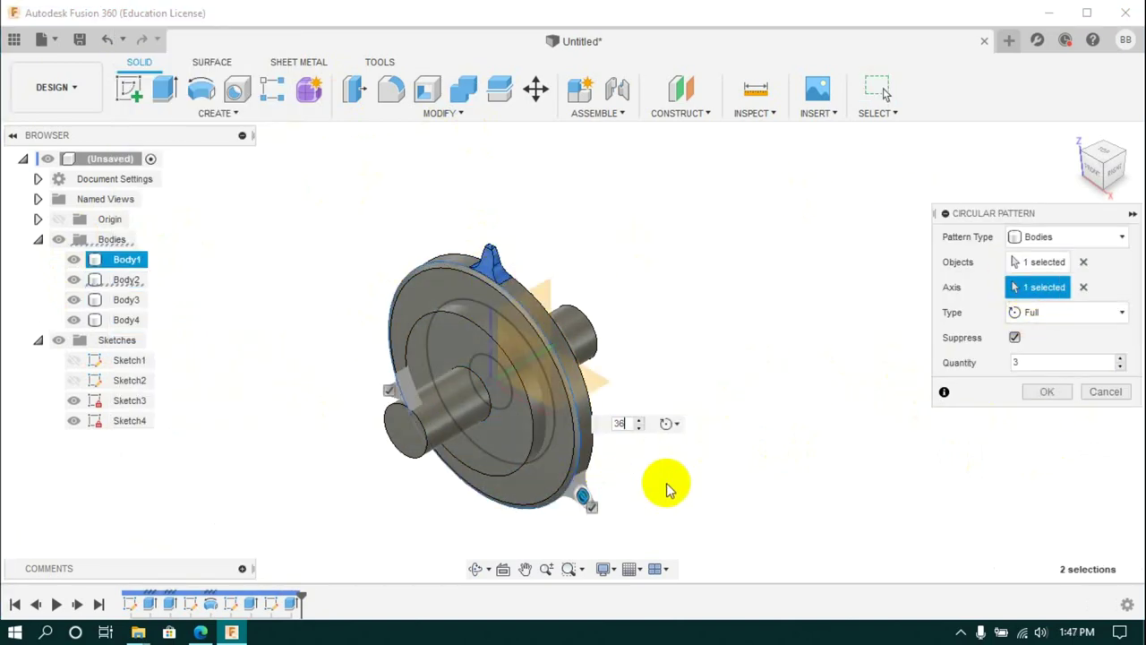
key("Return")
Edit the circular pattern quantity from 36 to 20 teeth.
right_click(251, 605)
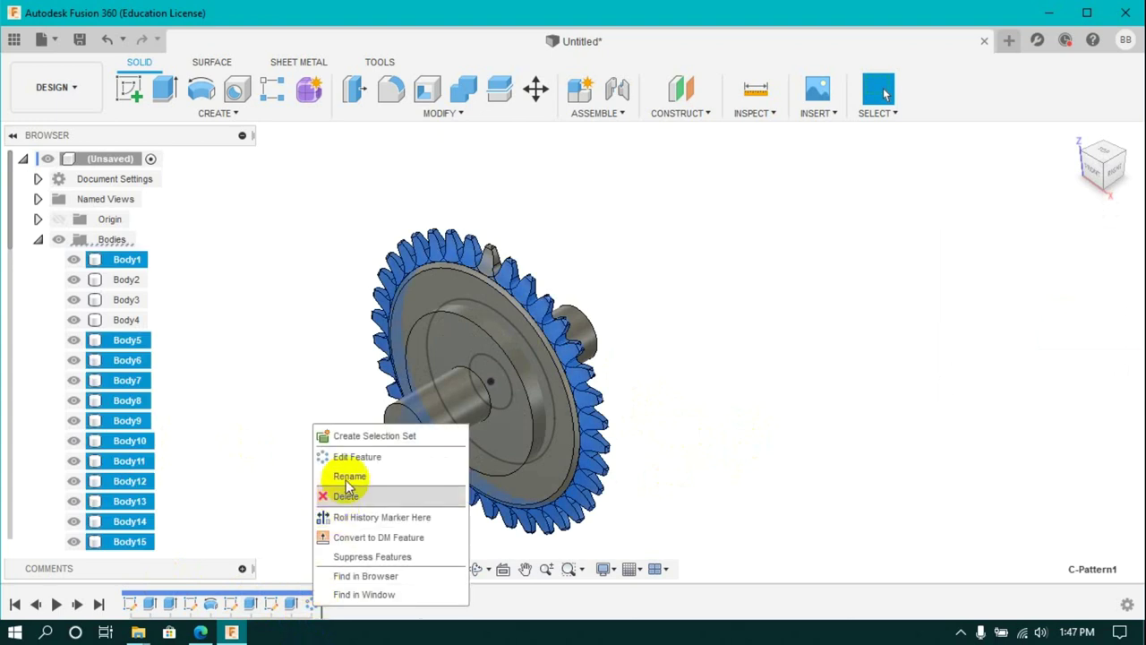
left_click(353, 453)
type("20")
key("Return")
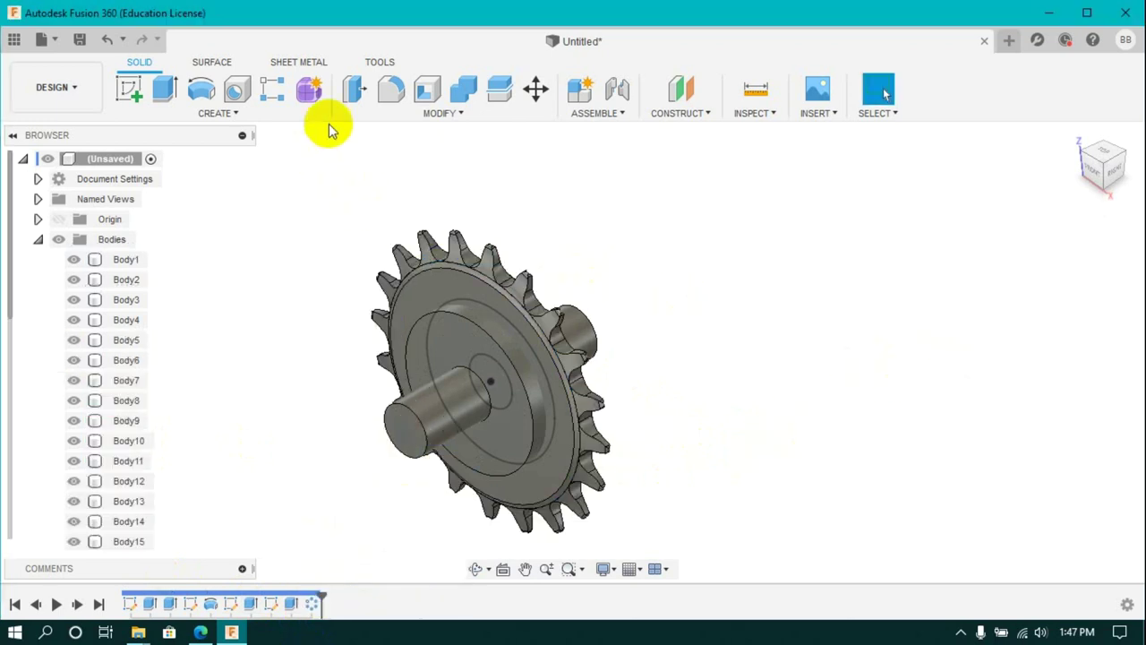
Join all the patterned teeth onto the disc body.
left_click(462, 89)
left_click(454, 289)
left_click_drag(274, 161, 731, 553)
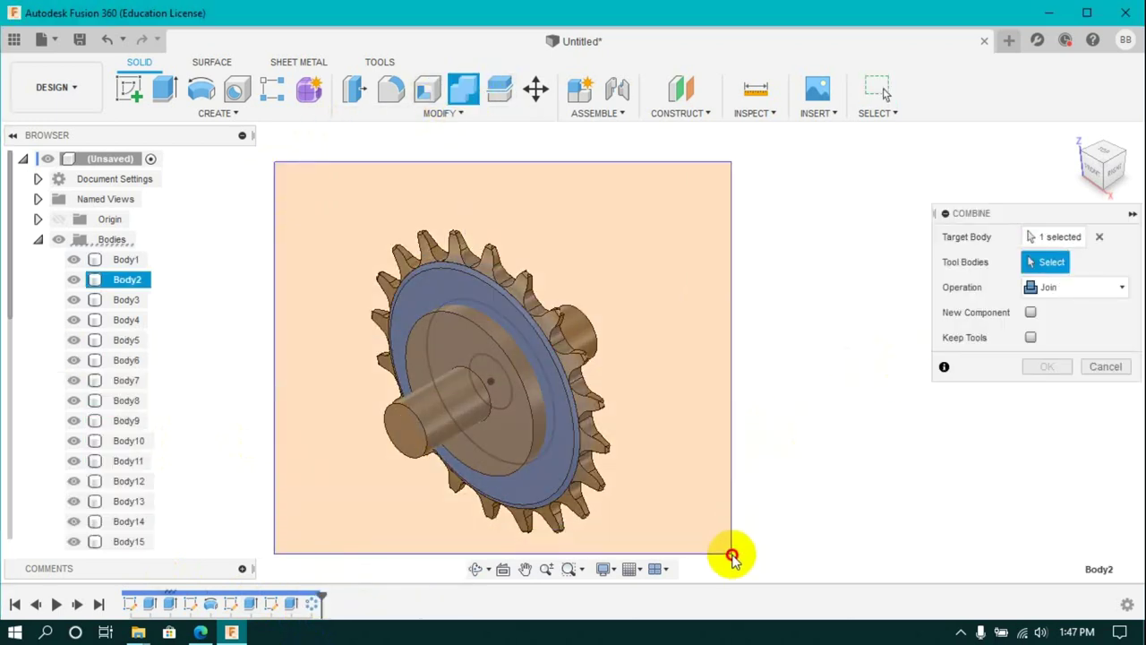
key("Return")
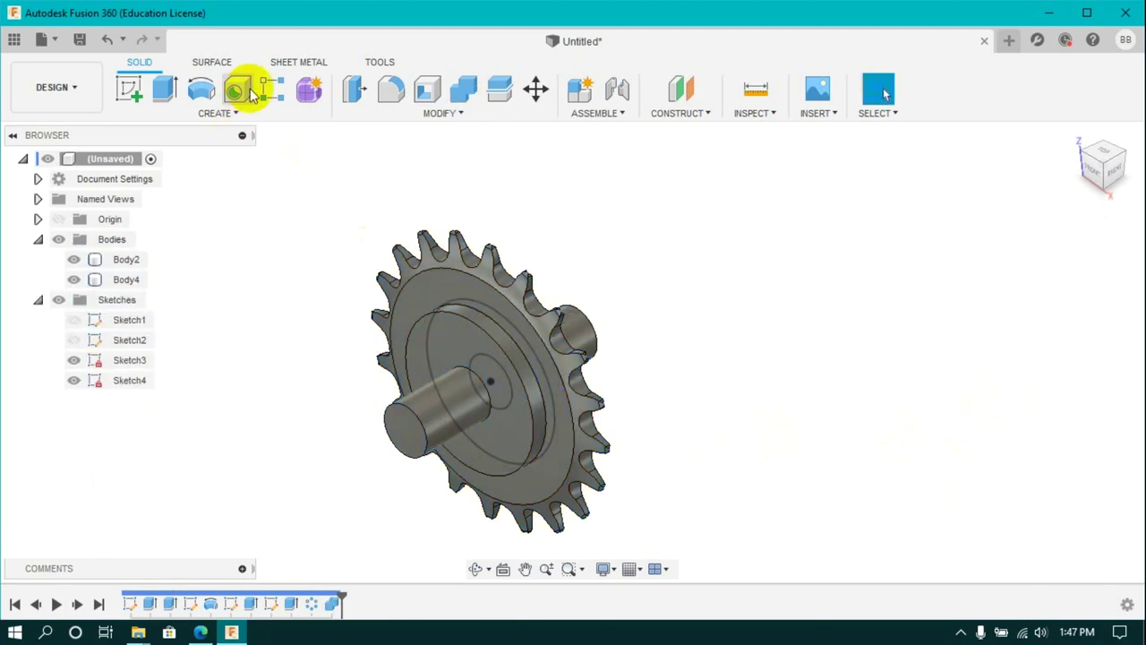
Cut the shaft out of the gear body to leave a centre bore.
left_click(463, 89)
left_click(470, 327)
left_click(458, 400)
left_click(1078, 286)
left_click(1040, 327)
left_click(1046, 366)
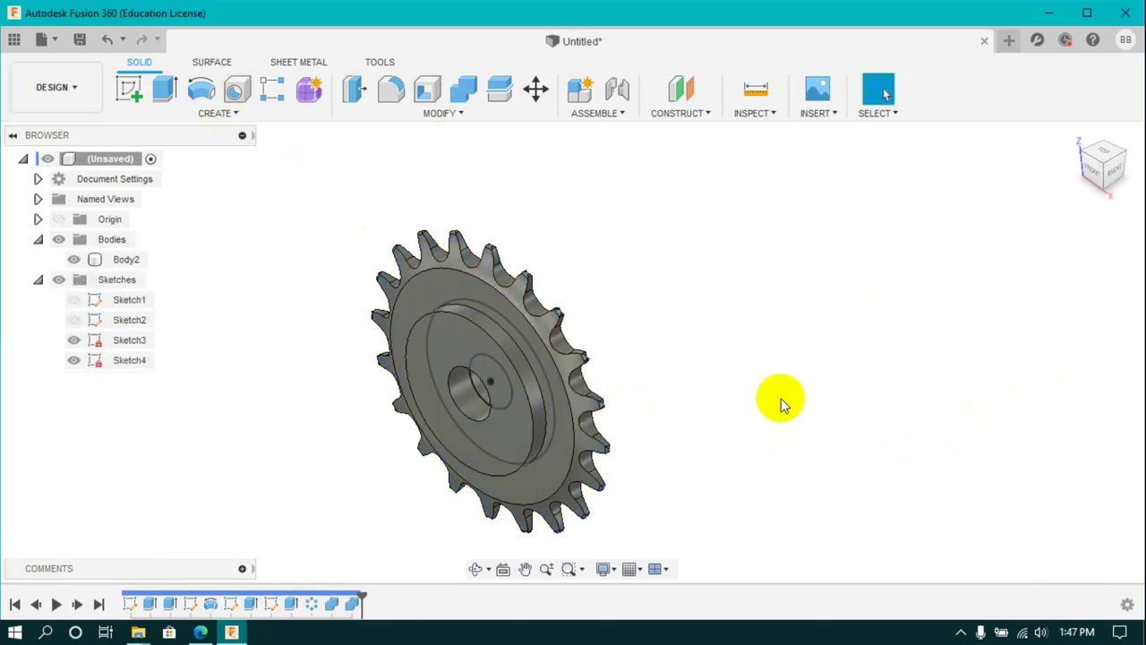
left_click(1103, 175)
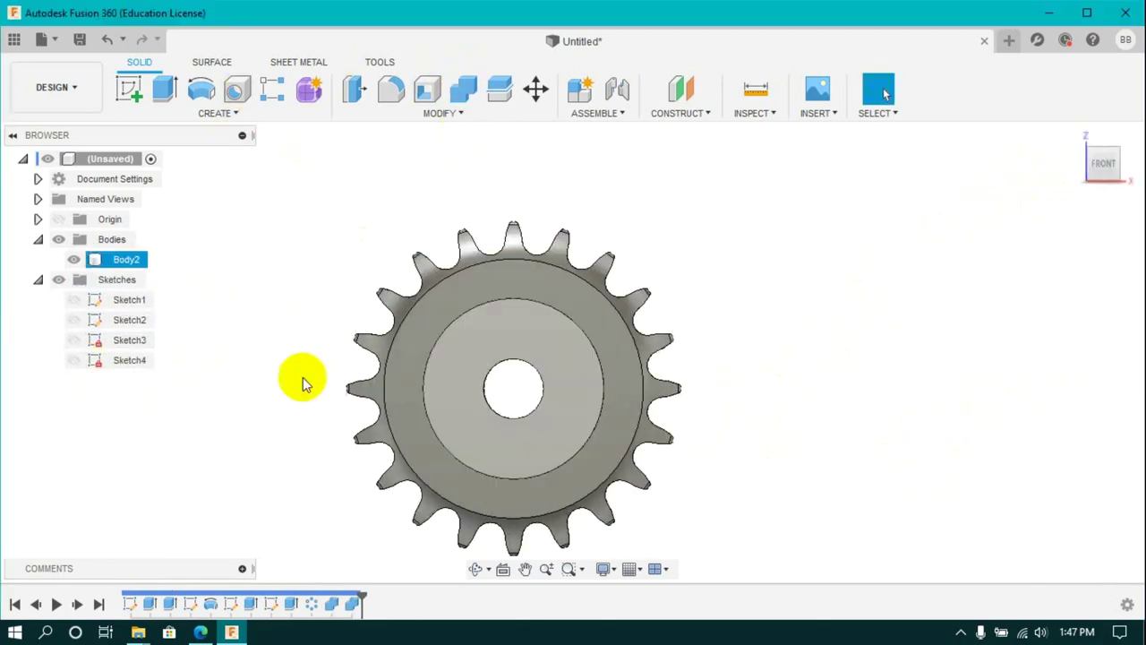
Start a sketch on the gear face and draw a radial line from the centre toward the top tooth.
left_click(141, 100)
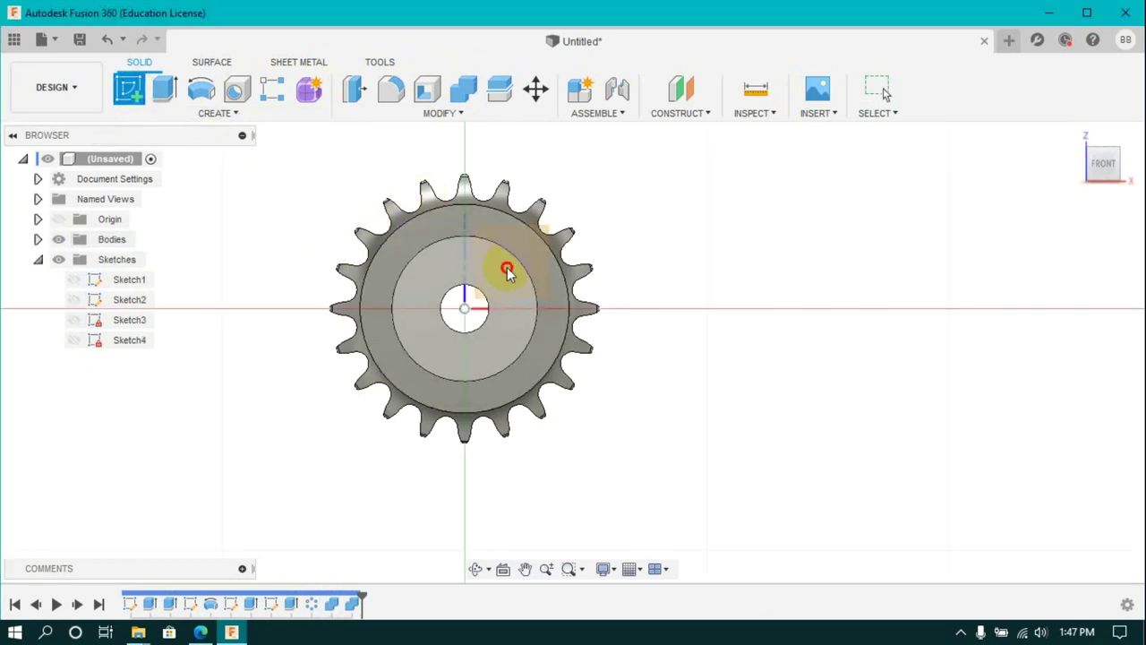
left_click(511, 267)
left_click(116, 90)
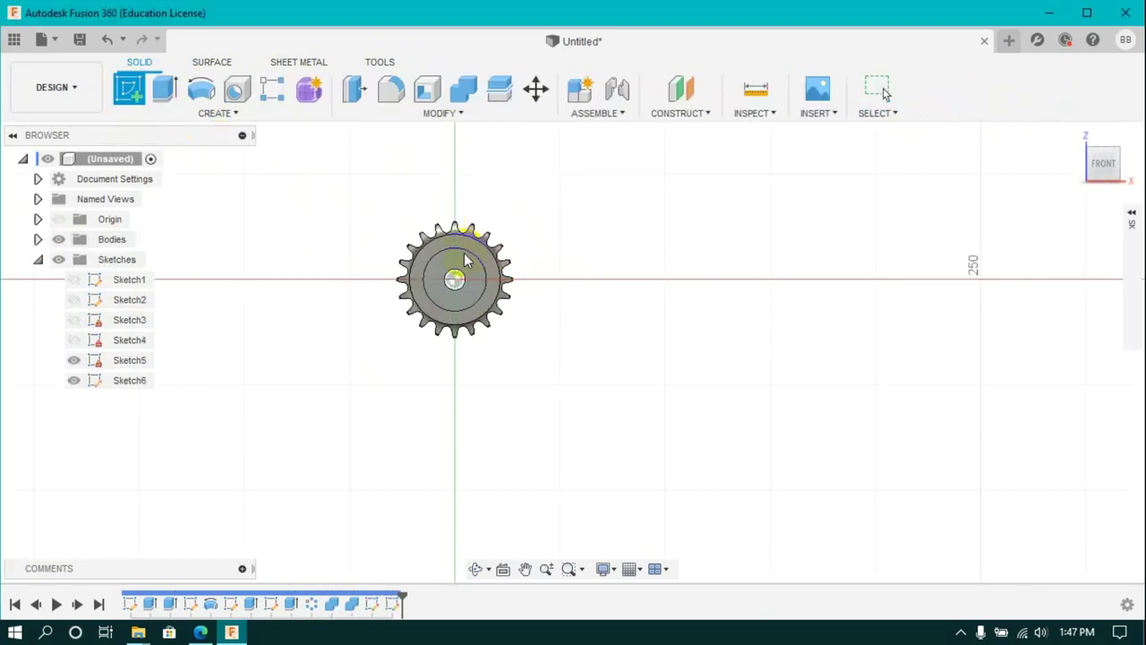
left_click(511, 218)
left_click(128, 89)
left_click(128, 90)
left_click(462, 417)
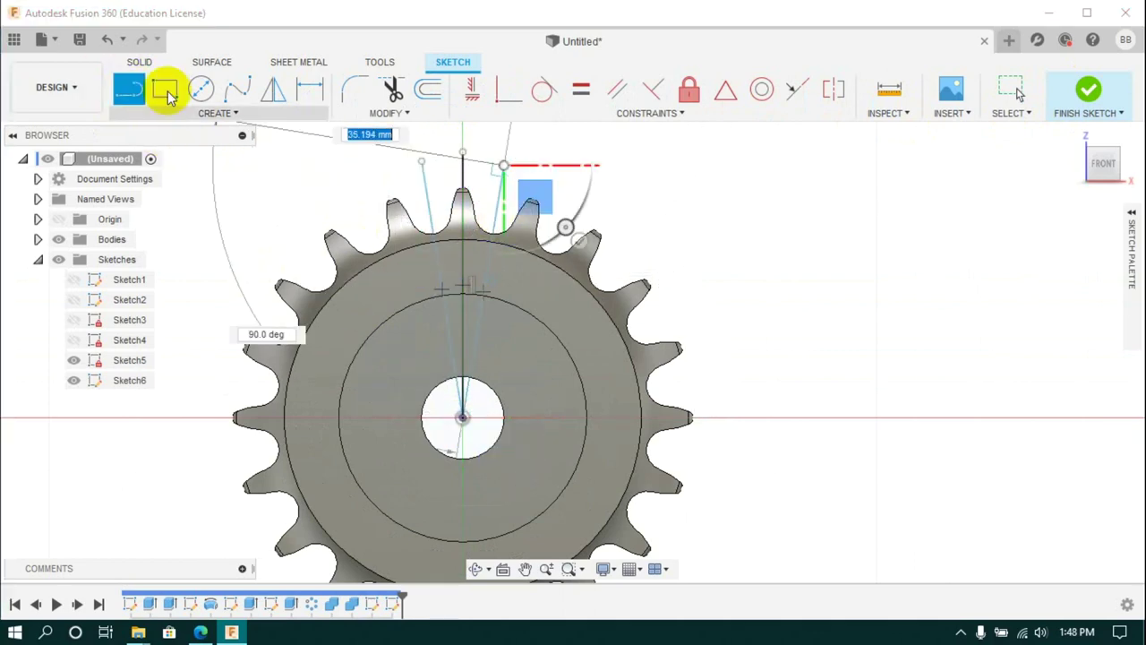
Draw a circle at the gear centre, dimension it to Ø50, and set the lines 18° apart.
left_click(200, 89)
left_click(462, 417)
left_click(483, 210)
left_click(552, 237)
left_click(693, 349)
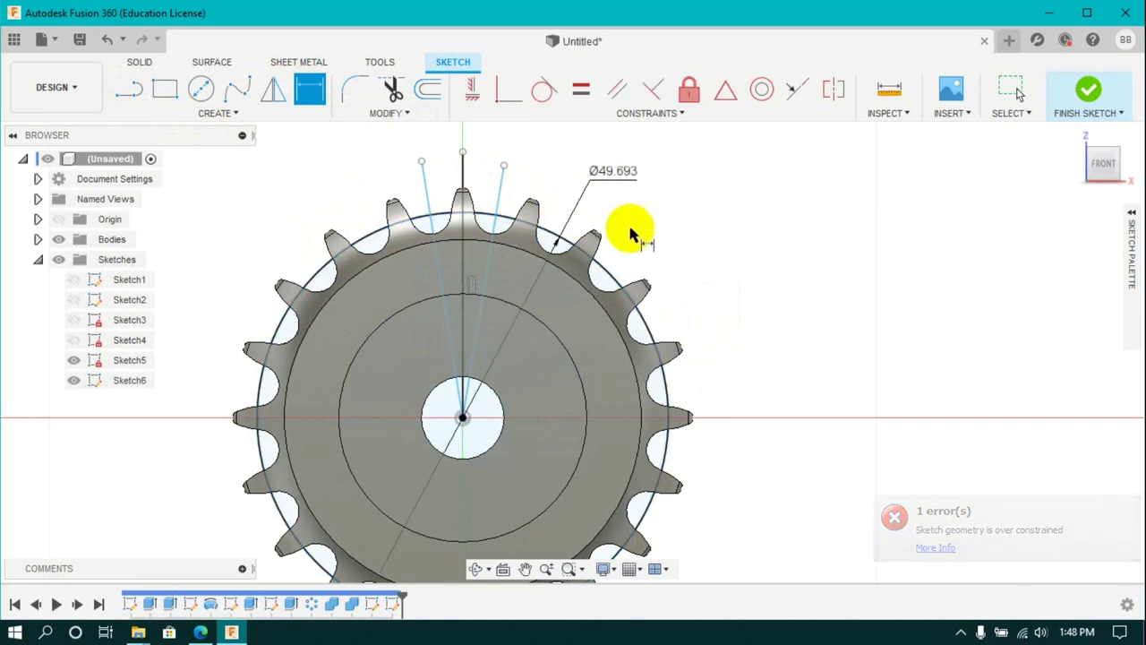
double_click(624, 174)
type("50")
key("Return")
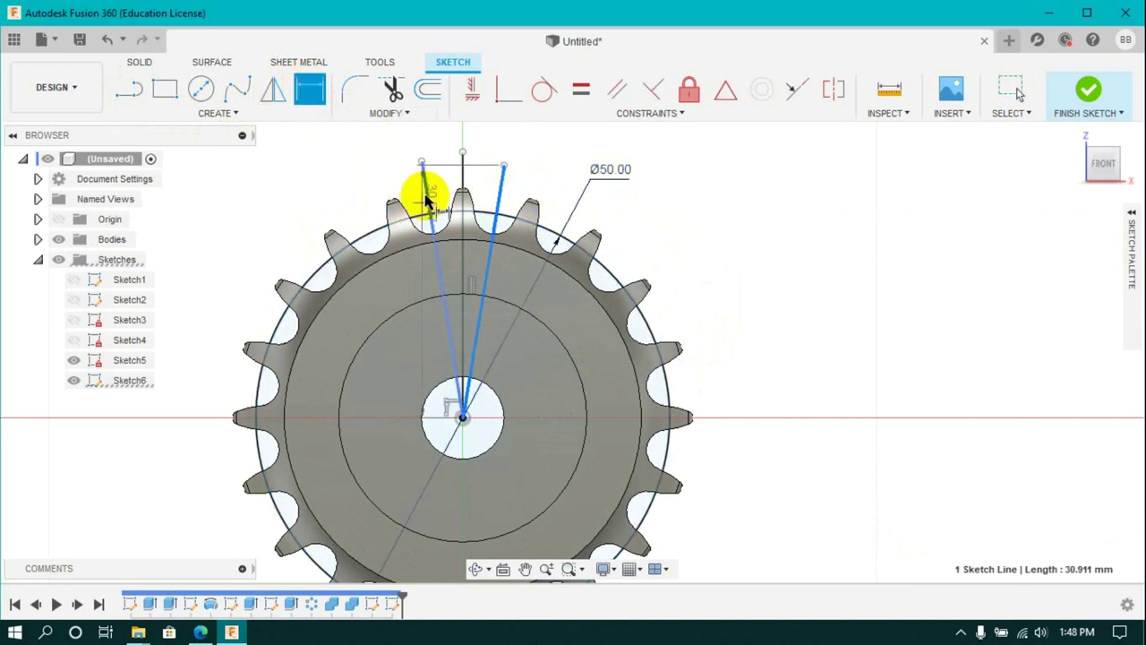
left_click(481, 172)
key("Return")
Draw a circle where the radial line meets the pitch circle and dimension it to 5 mm.
key("c")
scroll(385, 186, "up", 5)
left_click(499, 273)
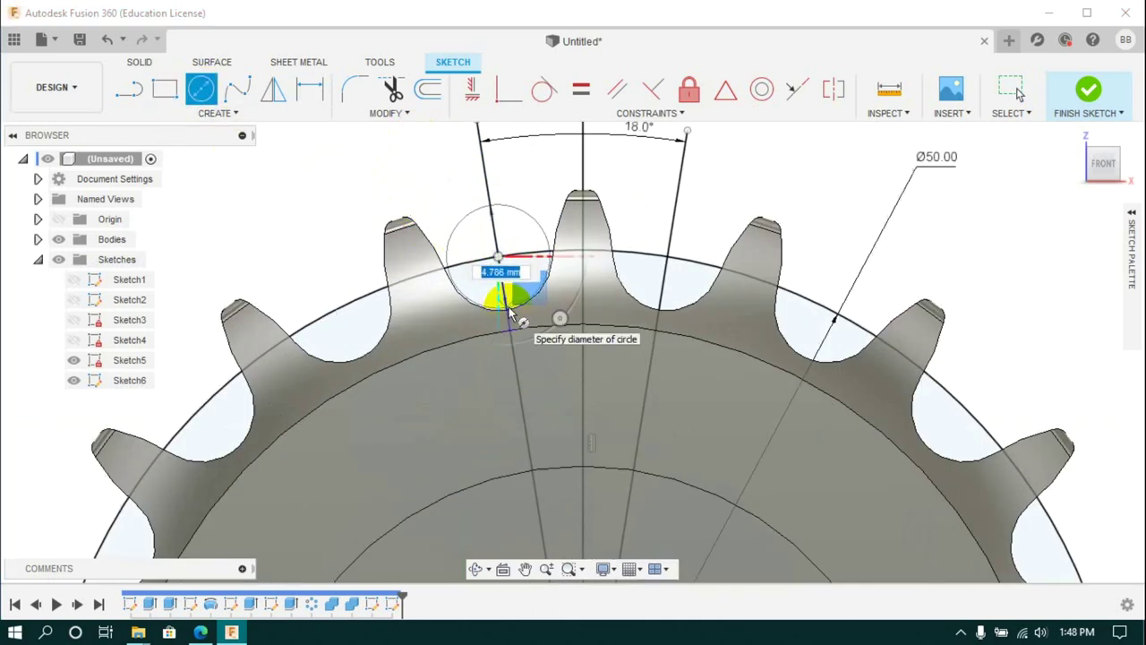
left_click(511, 309)
key("d")
left_click(461, 220)
left_click(419, 179)
type("5")
key("Return")
Correct the roller circle's diameter to Ø6.
double_click(391, 172)
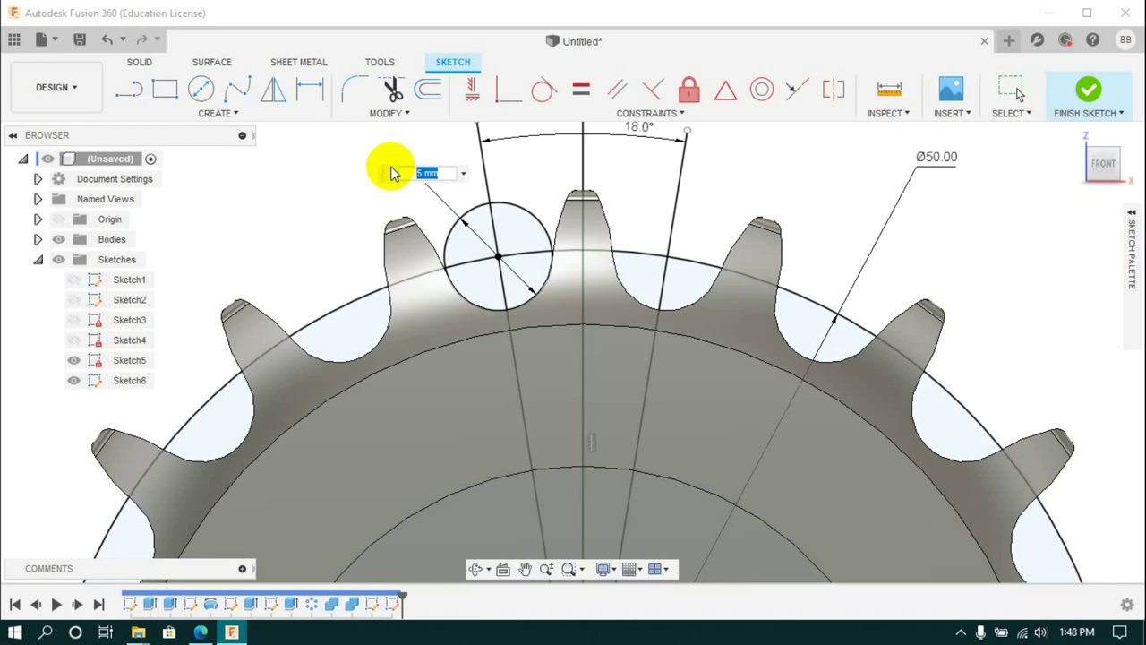
key("Return")
scroll(391, 171, "down", 2)
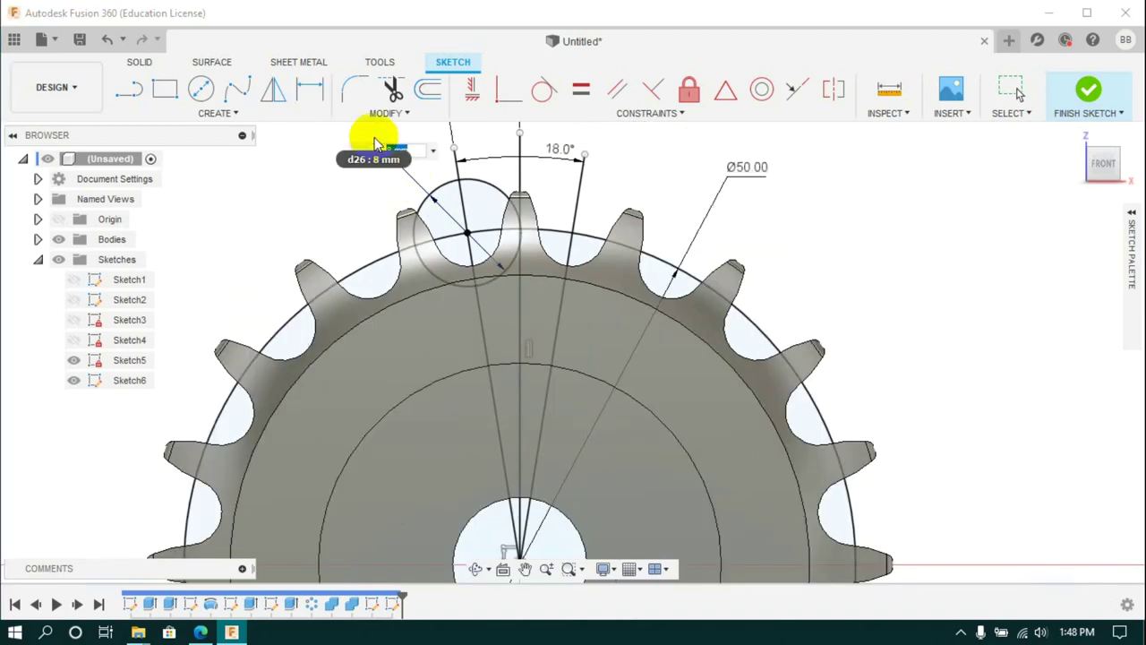
scroll(377, 157, "up", 2)
double_click(381, 166)
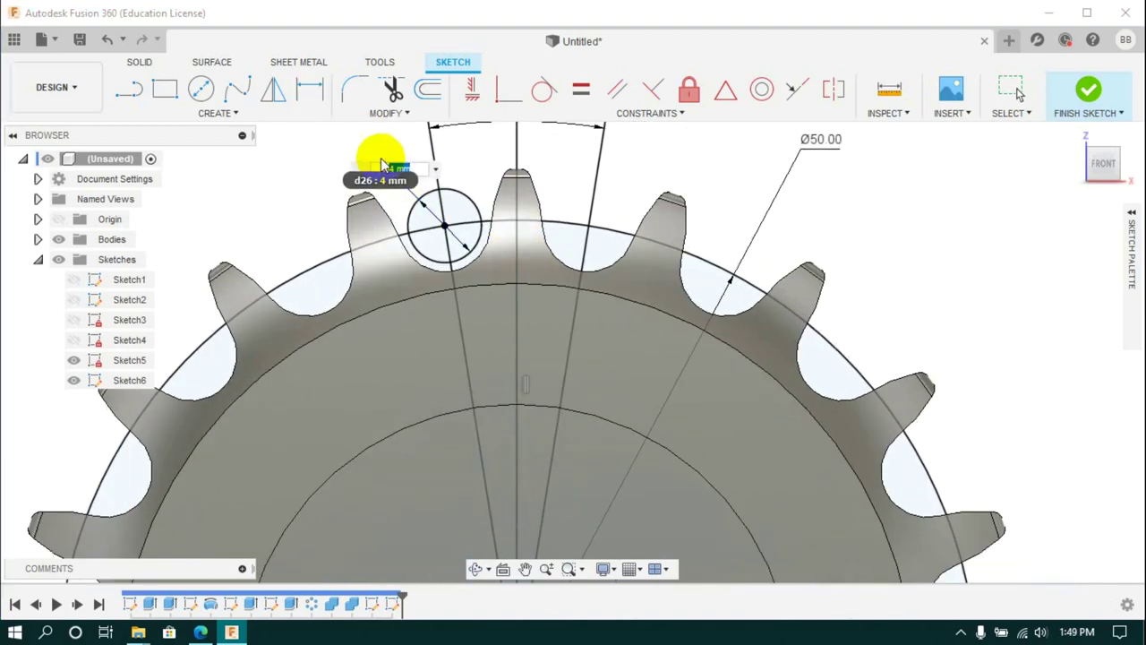
type("6")
key("Return")
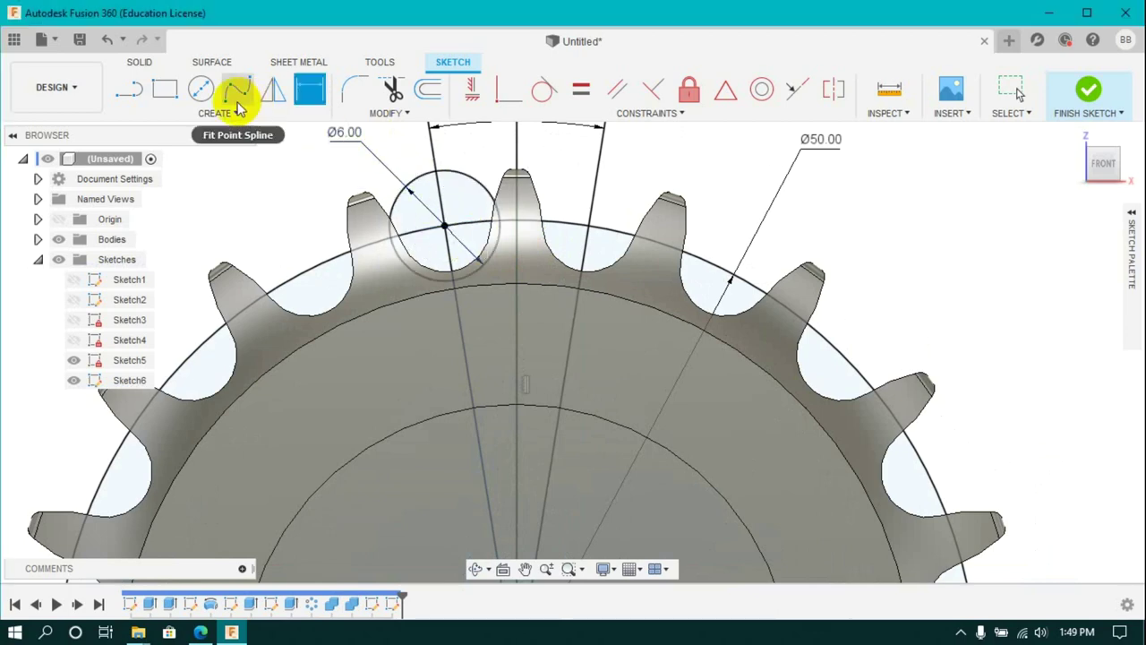
Mirror the Ø6 circle across the vertical centreline.
left_click(273, 90)
left_click(476, 173)
left_click(519, 179)
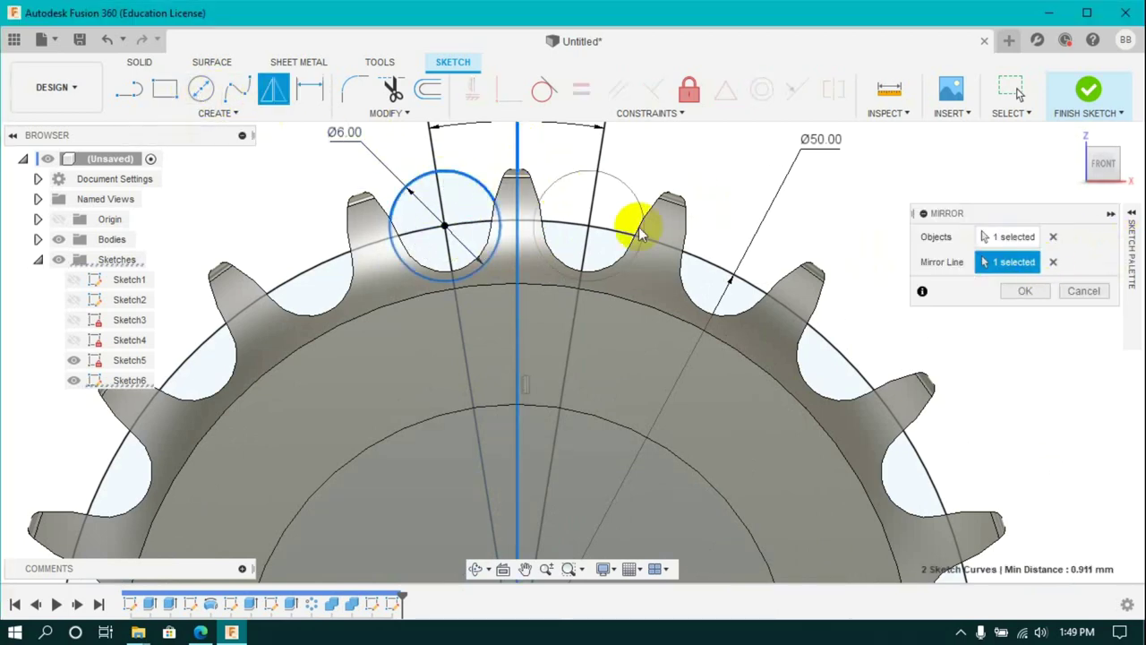
key("Return")
scroll(713, 199, "down", 2)
scroll(713, 198, "up", 2)
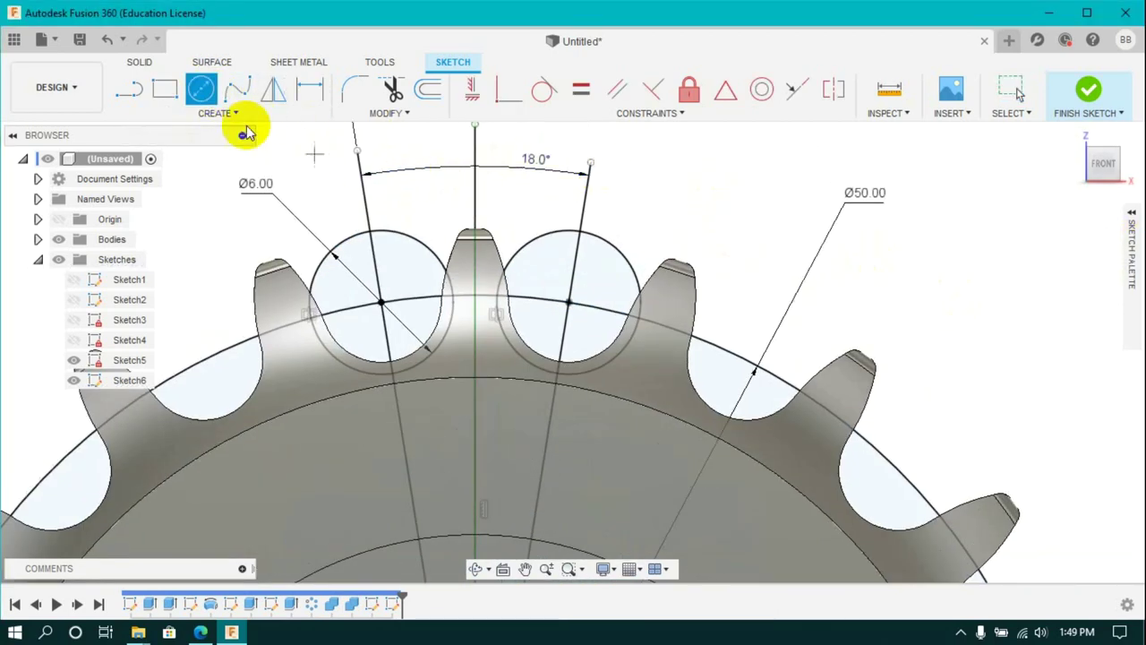
Draw a line joining the two roller centres and a circle above it, trying tangency to the rollers.
key("d")
left_click(374, 304)
left_click(568, 303)
left_click(201, 90)
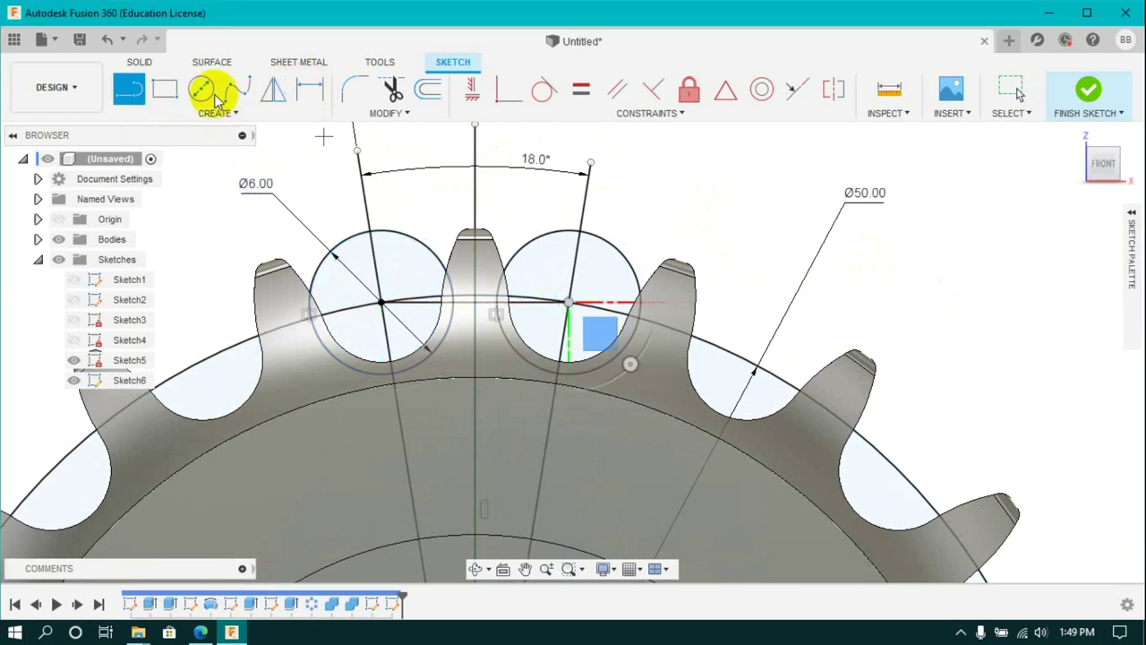
left_click(474, 146)
left_click(514, 237)
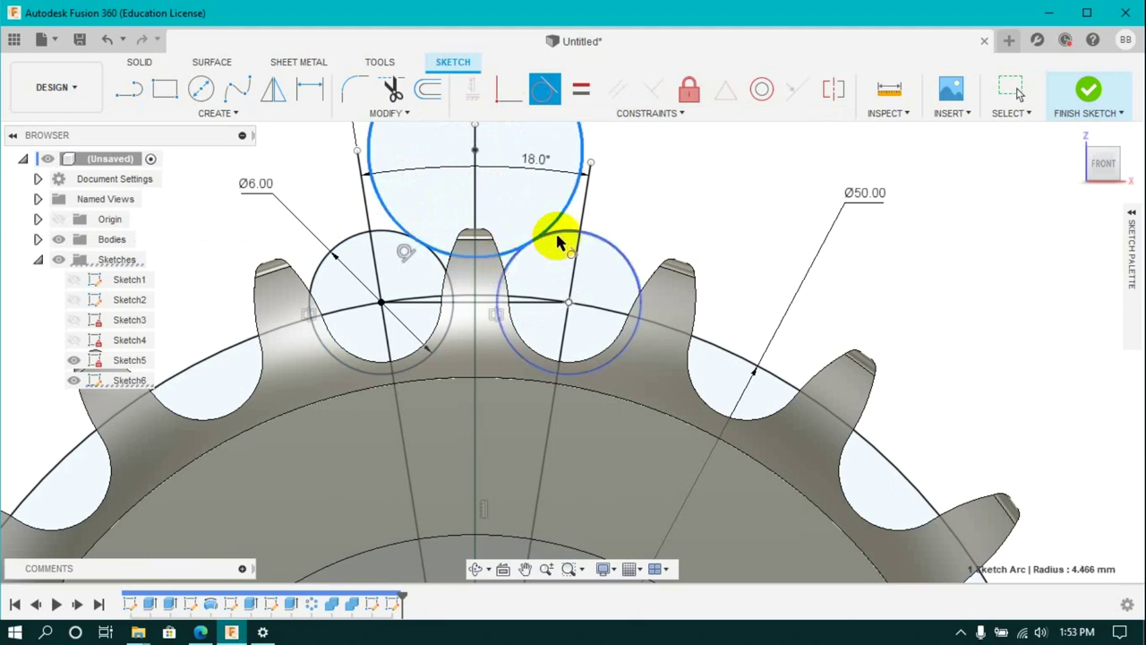
left_click(557, 241)
left_click(1041, 537)
left_click(1105, 532)
Mirror the top circle below the line joining the roller centres.
left_click(273, 90)
left_click(439, 251)
left_click(1003, 261)
left_click(478, 302)
left_click(1025, 290)
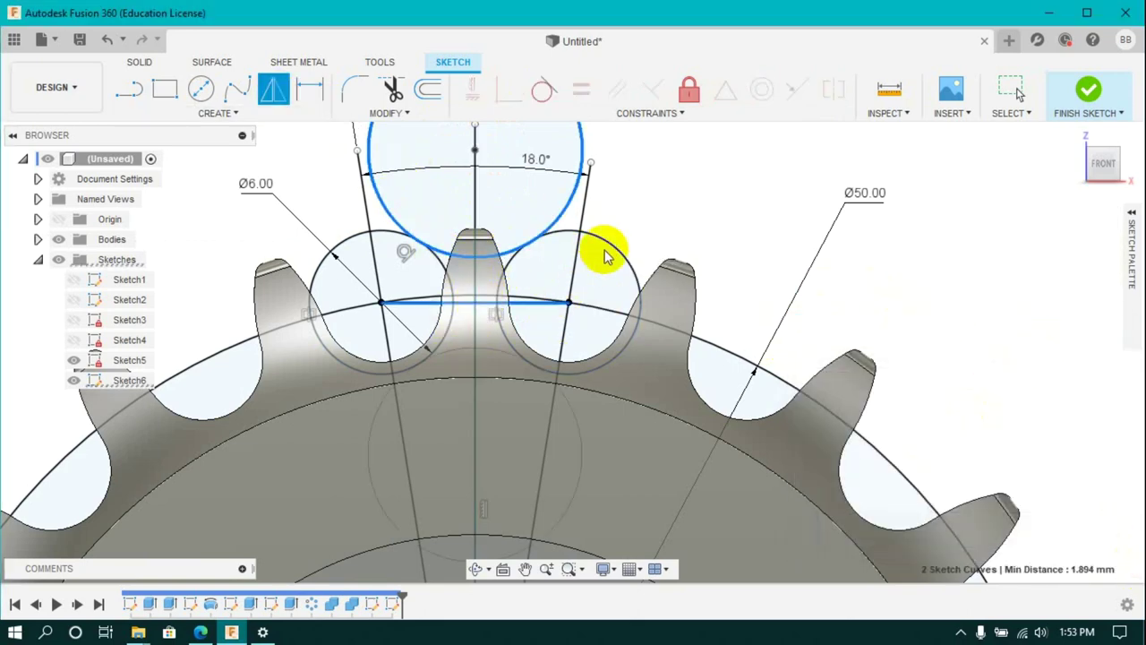
Dimension the top circle to Ø7.
left_click(309, 90)
left_click(581, 152)
left_click(660, 146)
type("7")
key("Return")
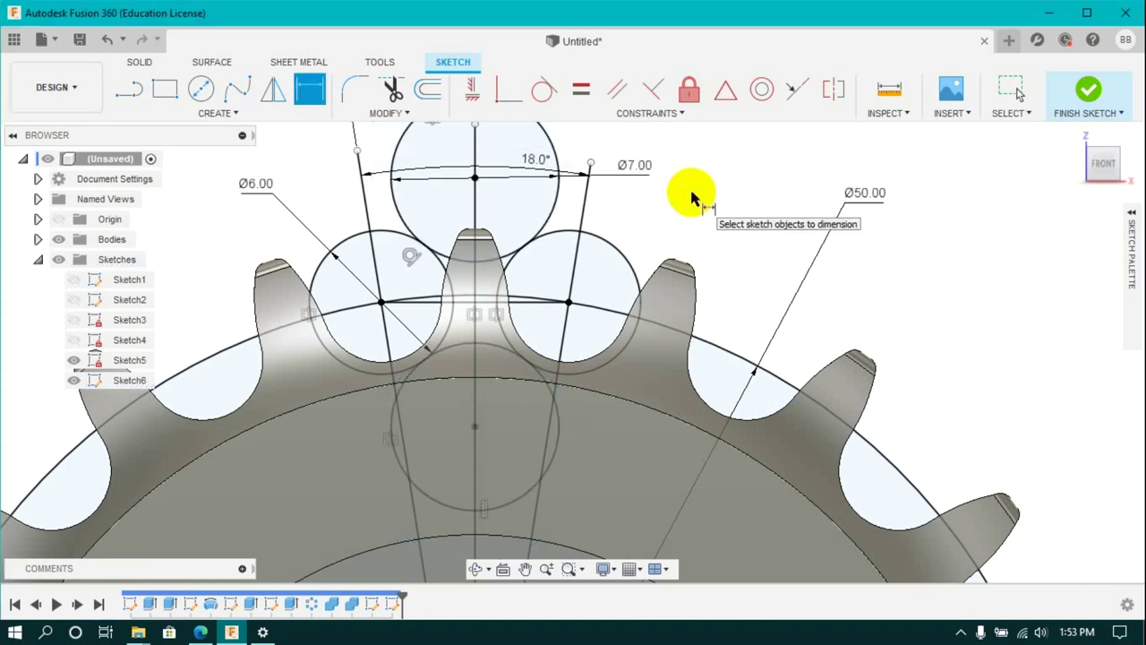
Add concentric circles in the left roller, dimensioned 4 mm, 2 mm and 5 mm.
left_click(383, 305)
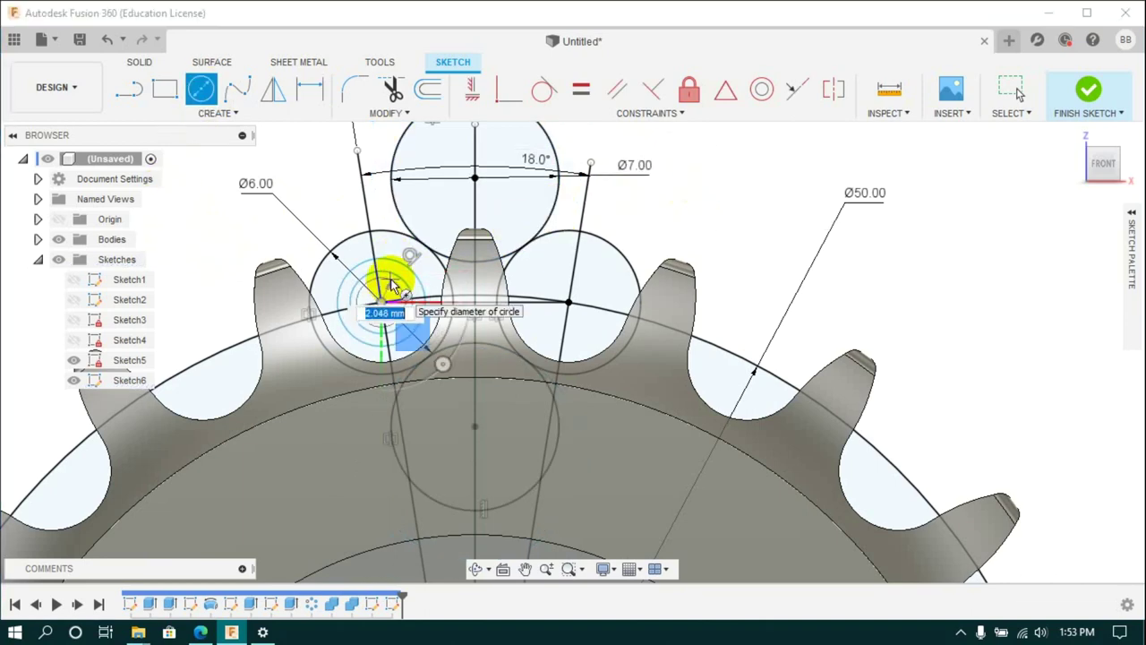
key("d")
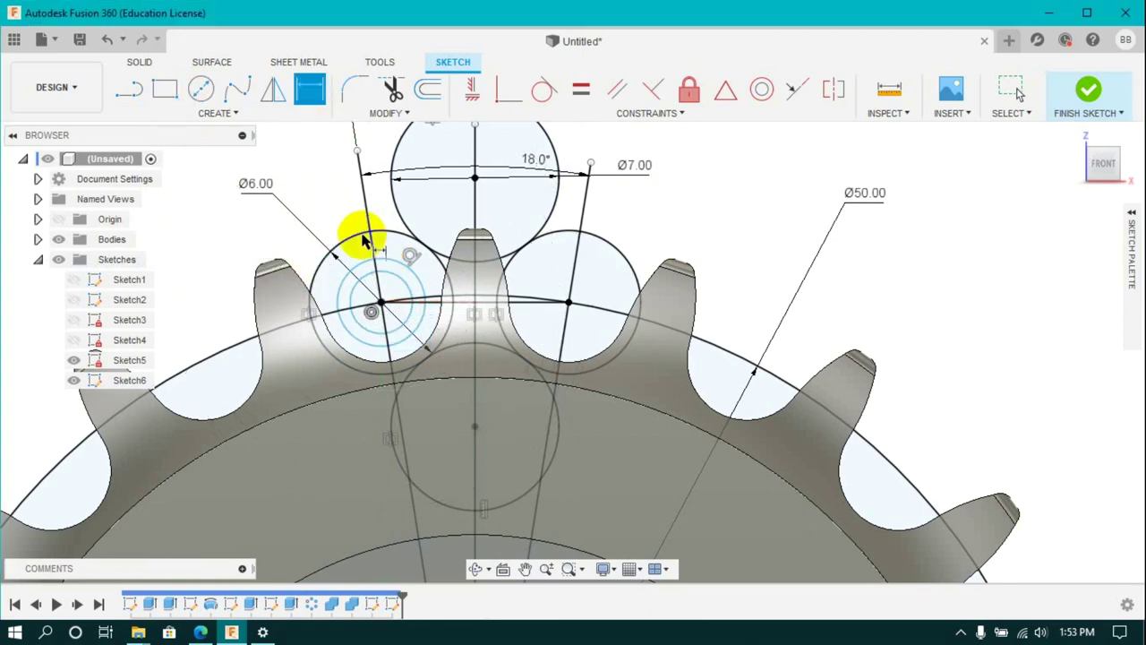
left_click(335, 215)
type("4")
key("Return")
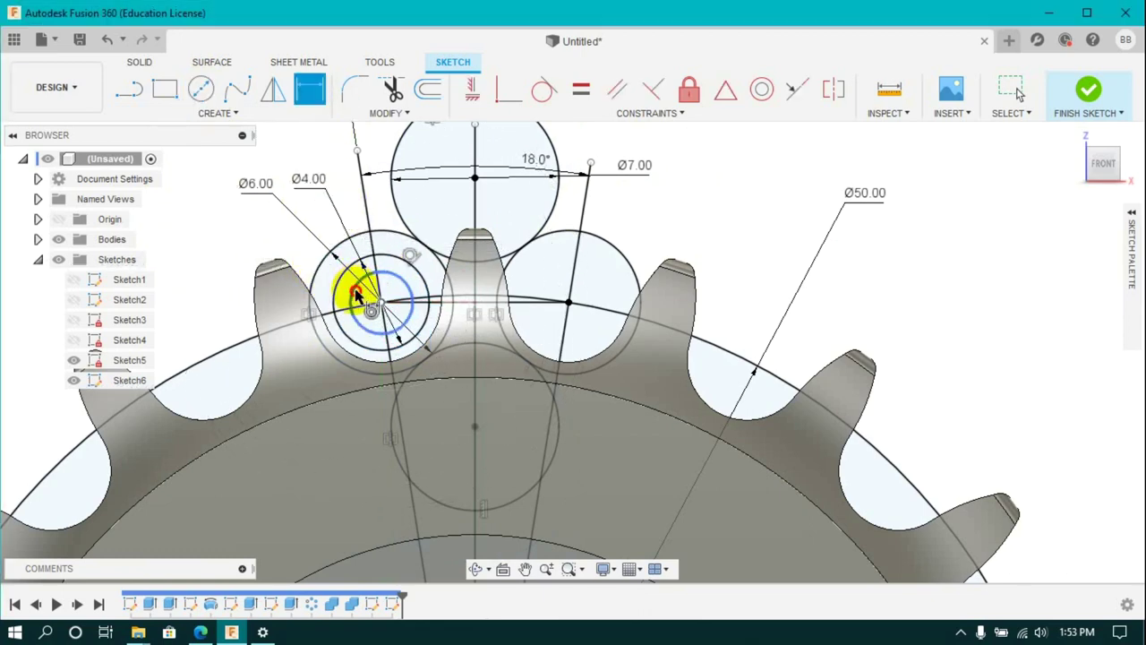
left_click(356, 296)
left_click(240, 258)
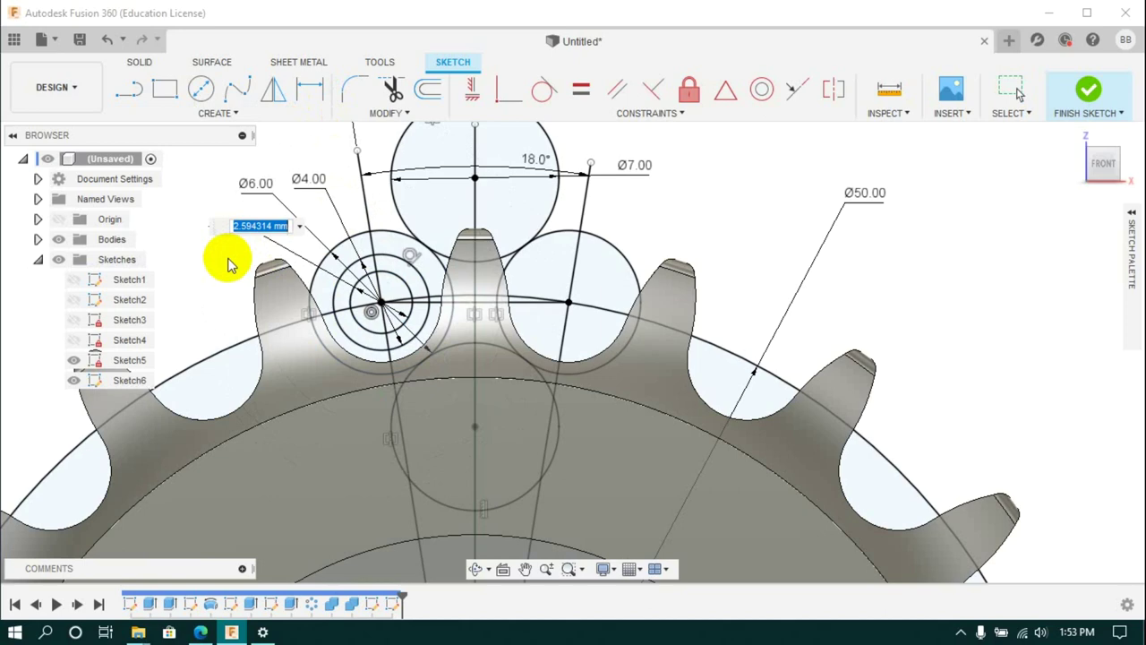
type("2")
key("Return")
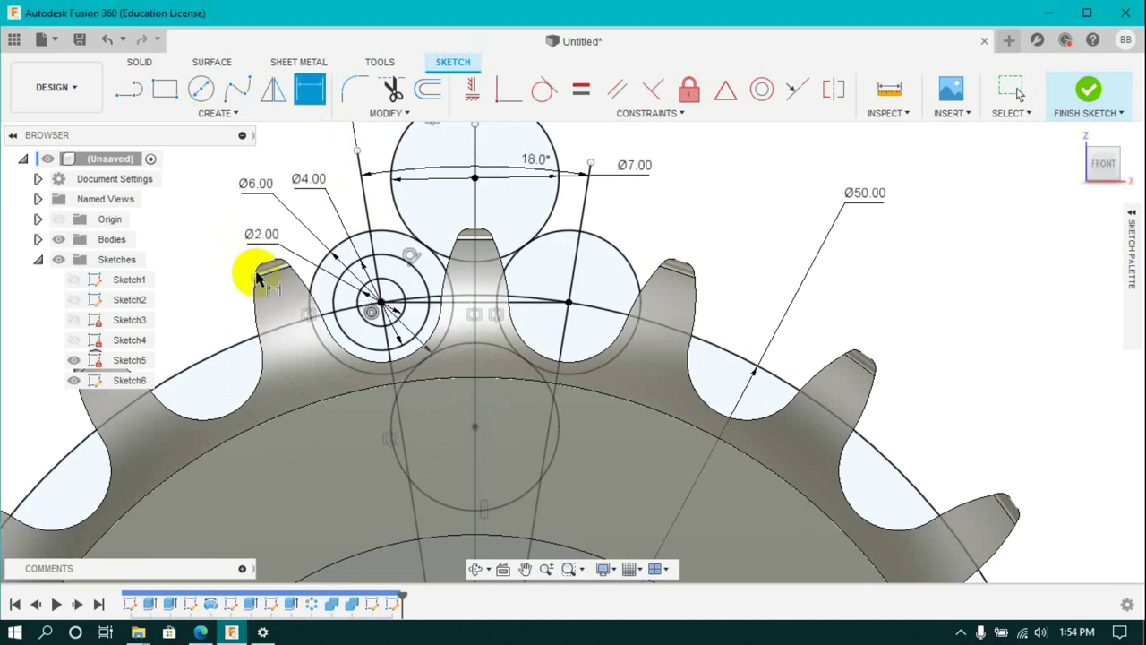
left_click(277, 228)
type("5")
key("Return")
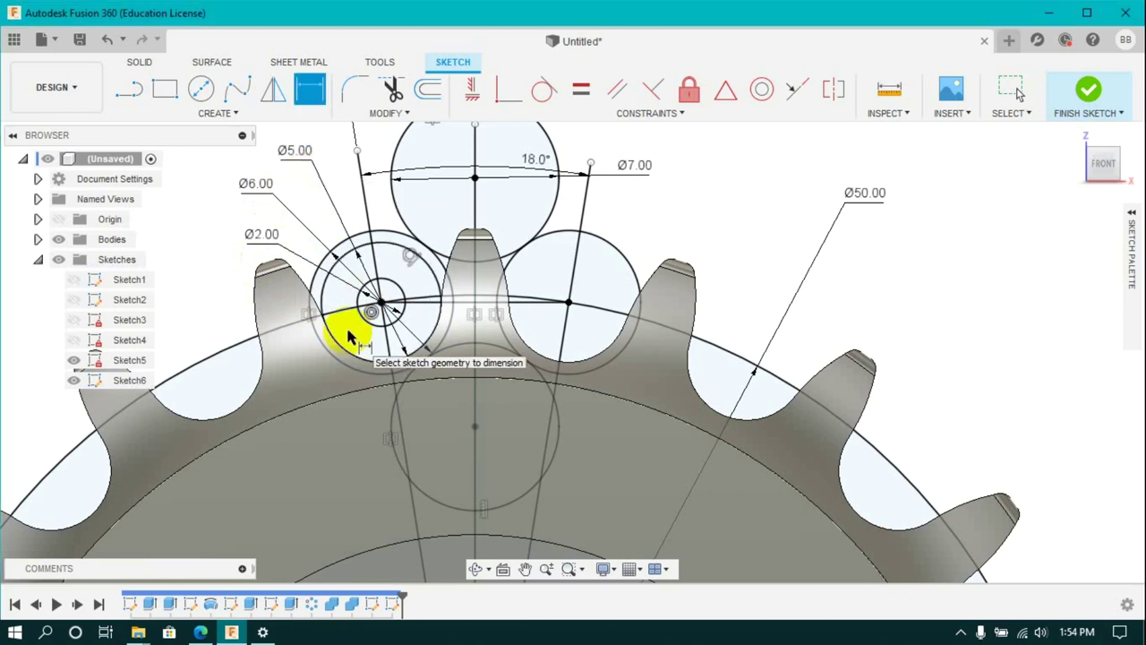
Revise the concentric ring diameters, setting the inner ring to 3 mm, and finish the sketch.
double_click(269, 258)
key("Return")
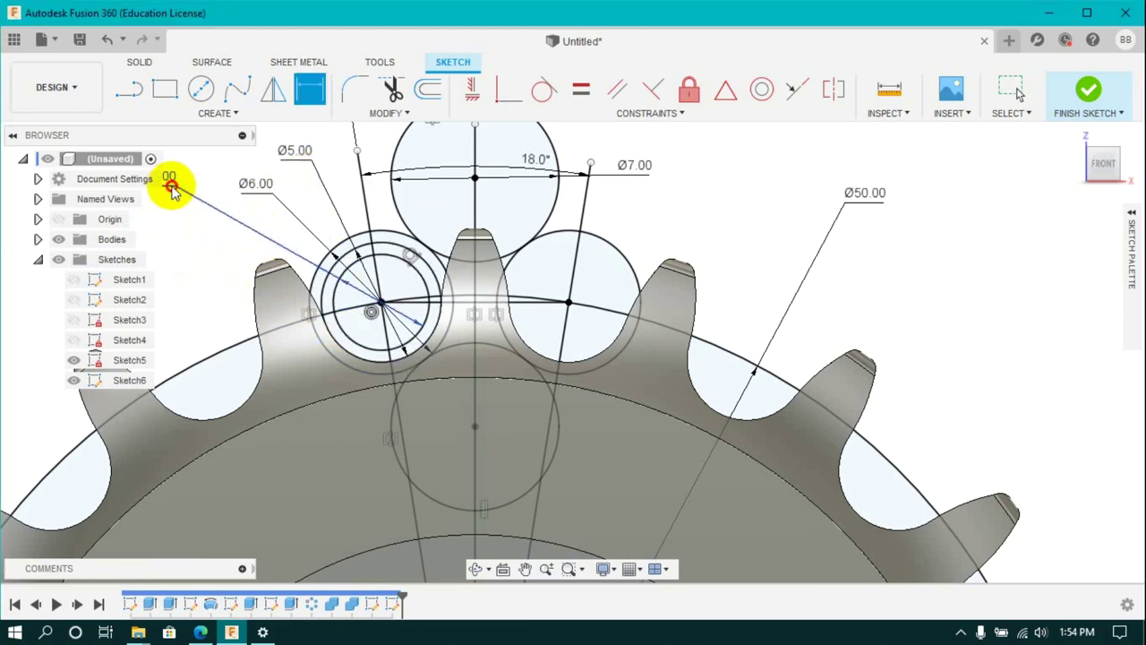
double_click(173, 185)
key("Return")
double_click(296, 153)
type("4")
key("Return")
left_click(1088, 90)
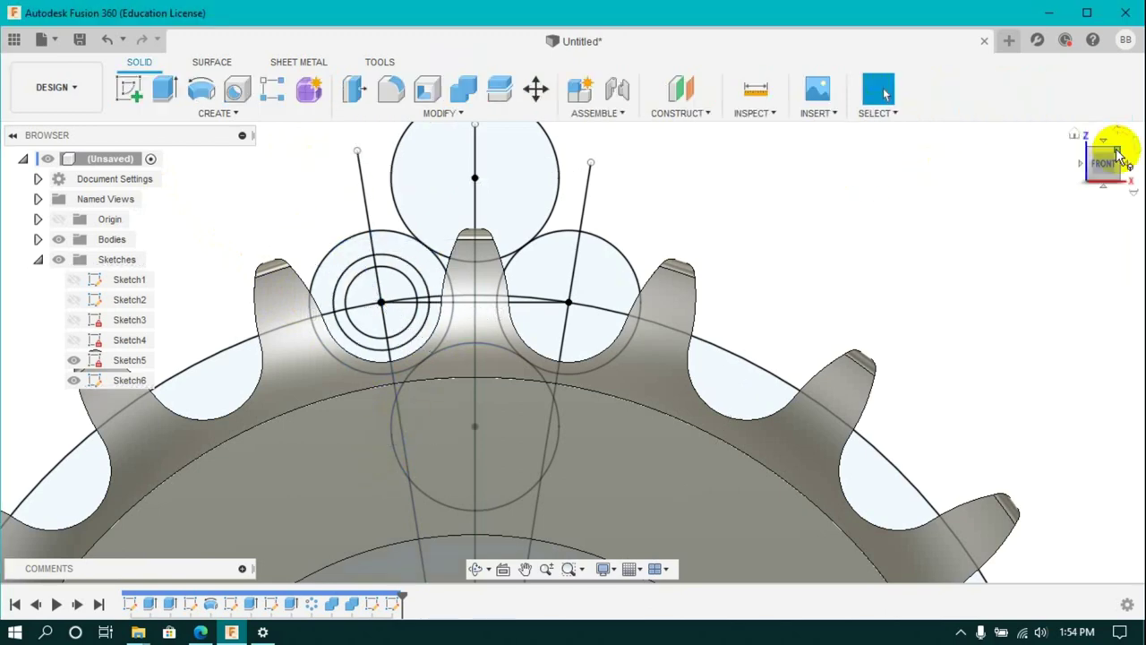
Mirror the concentric rings across the vertical centreline onto the right roller and finish the sketch.
double_click(397, 605)
left_click(273, 90)
left_click(378, 254)
left_click(381, 267)
left_click(997, 260)
left_click(478, 209)
left_click(1024, 290)
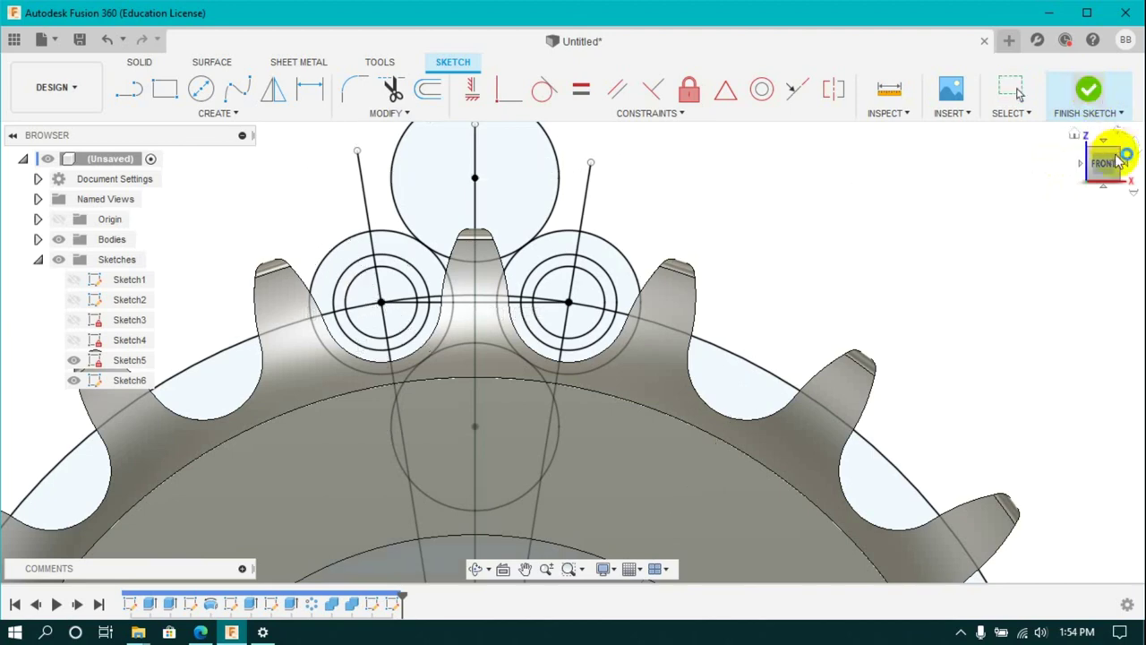
left_click(1087, 90)
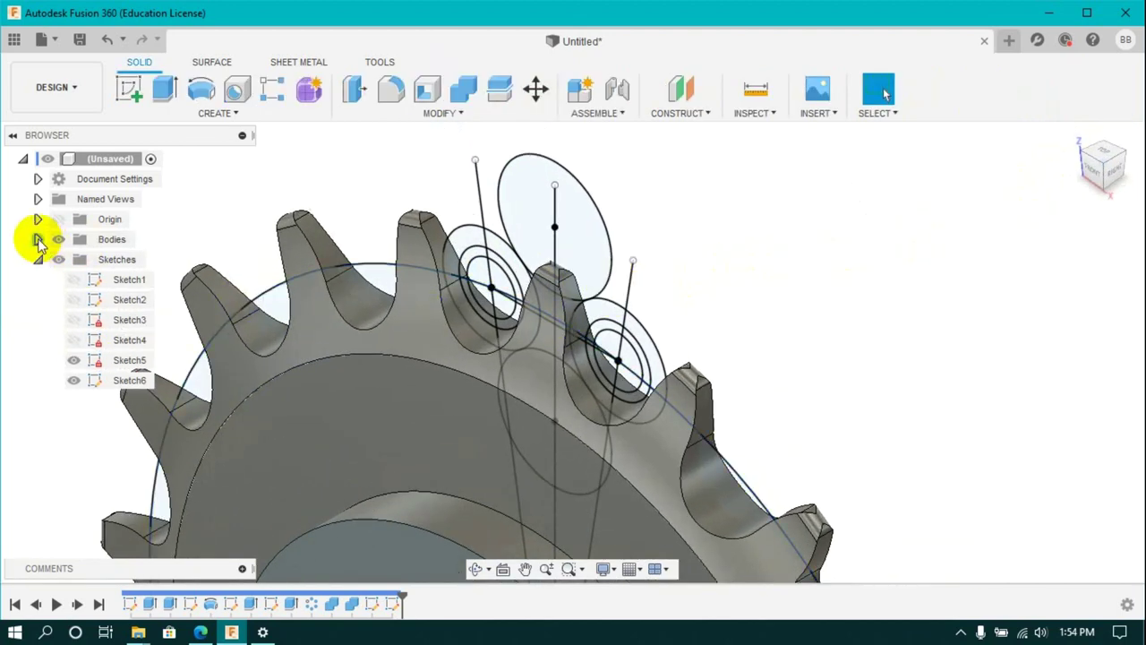
Extrude the link plate's outline, ring and band profiles into a link plate body.
left_click(38, 239)
left_click(164, 90)
left_click(525, 346)
left_click(506, 299)
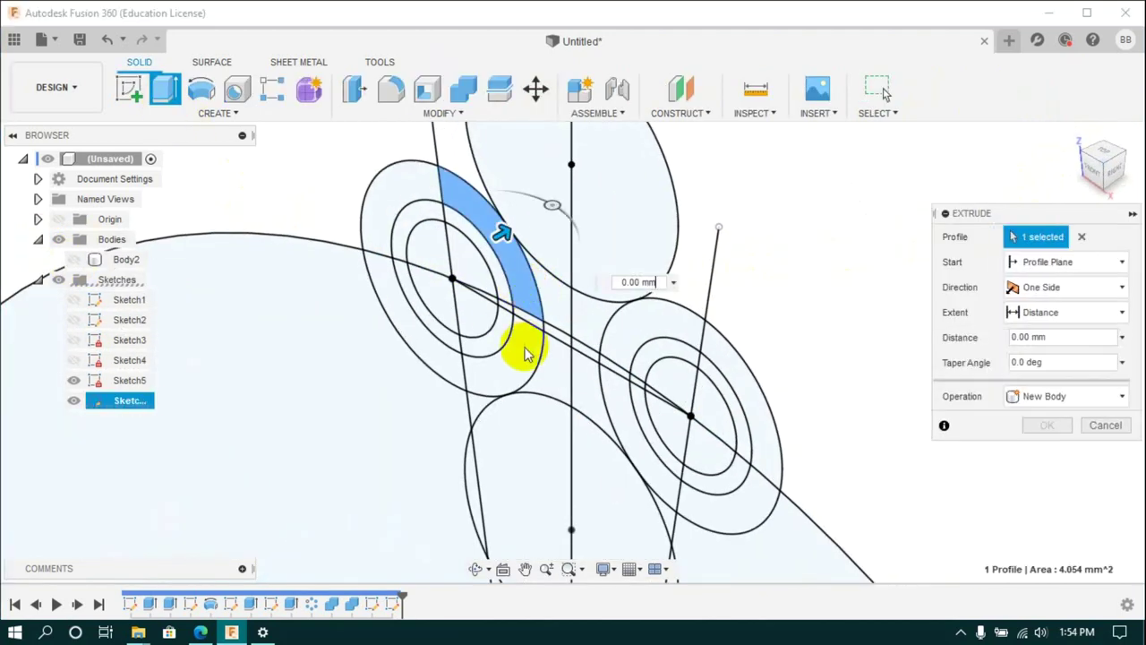
left_click(525, 309)
left_click(397, 256)
left_click(614, 327)
left_click(681, 335)
left_click(757, 421)
left_click(742, 498)
left_click(662, 483)
left_click(614, 376)
left_click(583, 378)
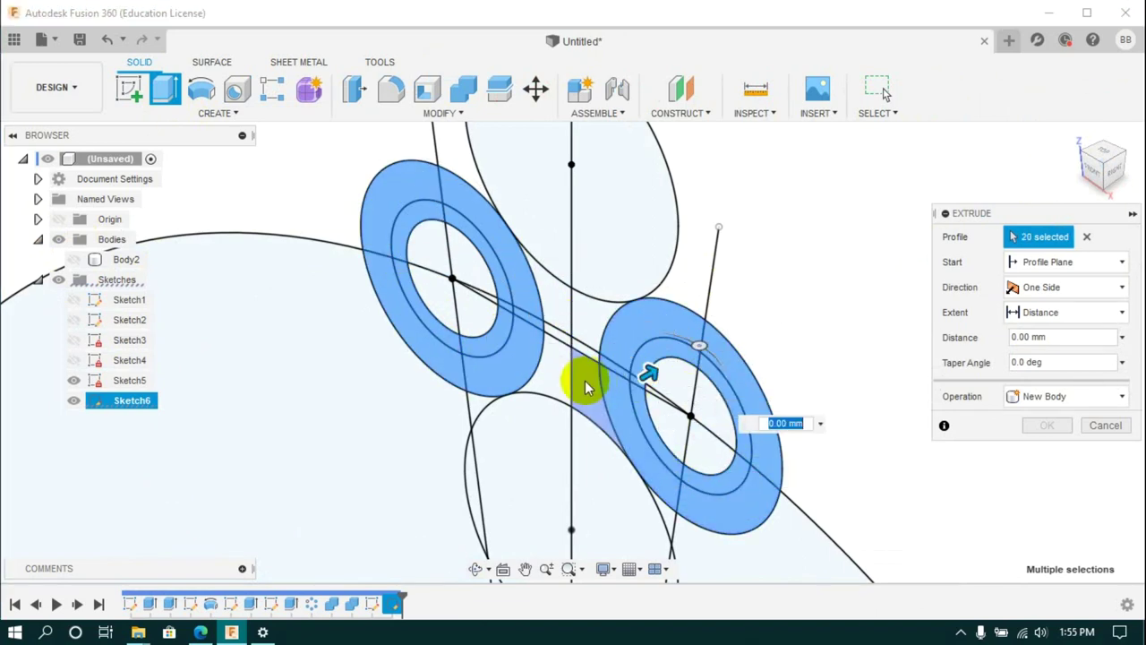
left_click(562, 341)
left_click(588, 323)
scroll(588, 323, "down", 3)
type("1")
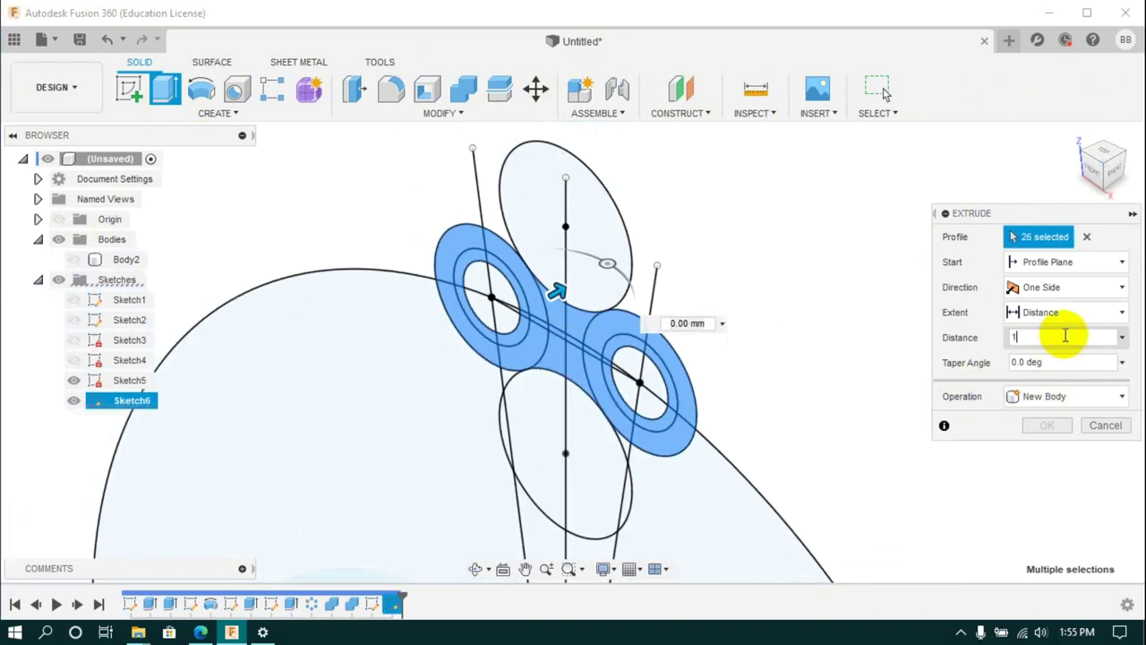
left_click(1046, 425)
Hide the link body, show Sketch6 again, and select the pin circle profiles for extrusion.
left_click(202, 112)
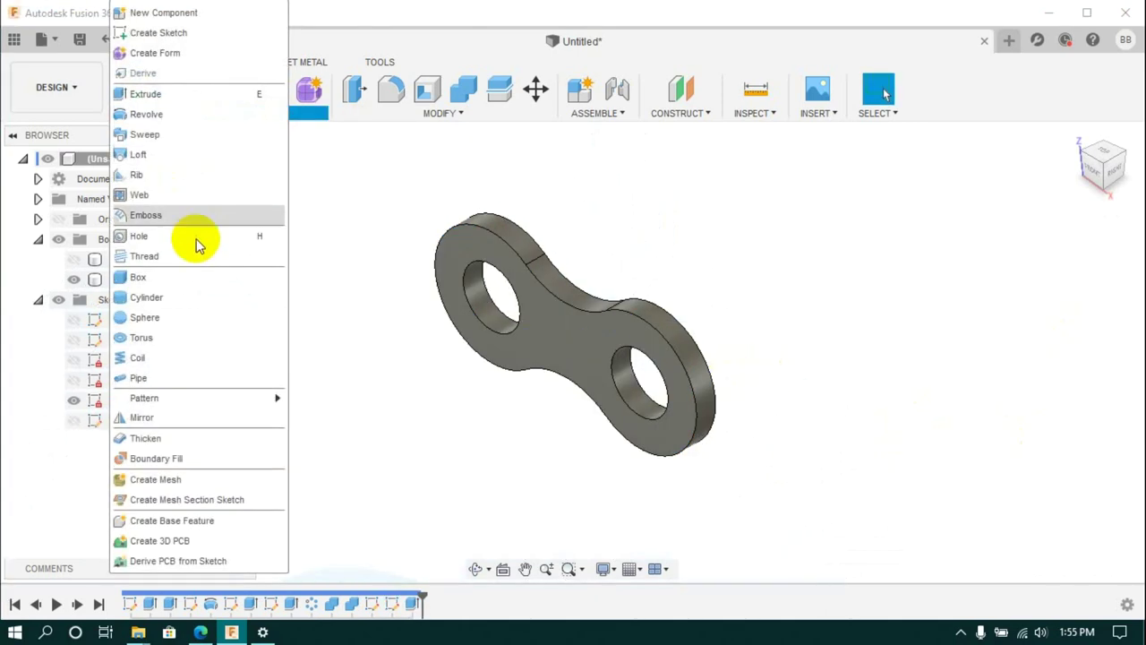
left_click(74, 280)
left_click(74, 279)
left_click(79, 422)
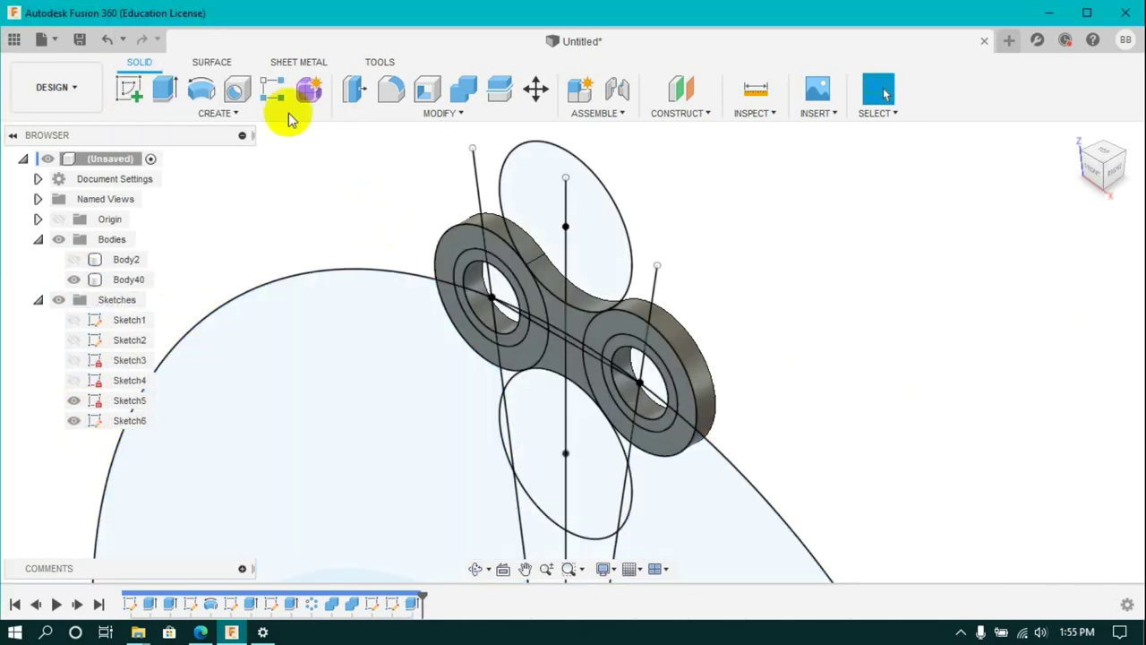
left_click(165, 88)
left_click(488, 288)
left_click(604, 417)
scroll(604, 417, "up", 5)
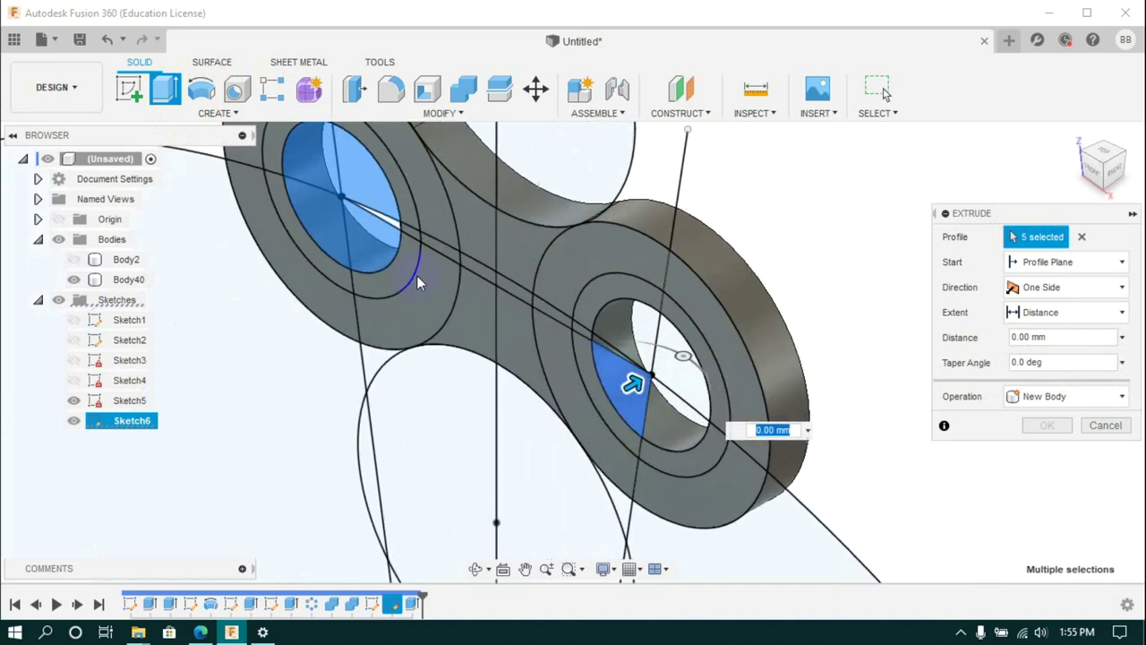
left_click(634, 345)
scroll(636, 340, "down", 5)
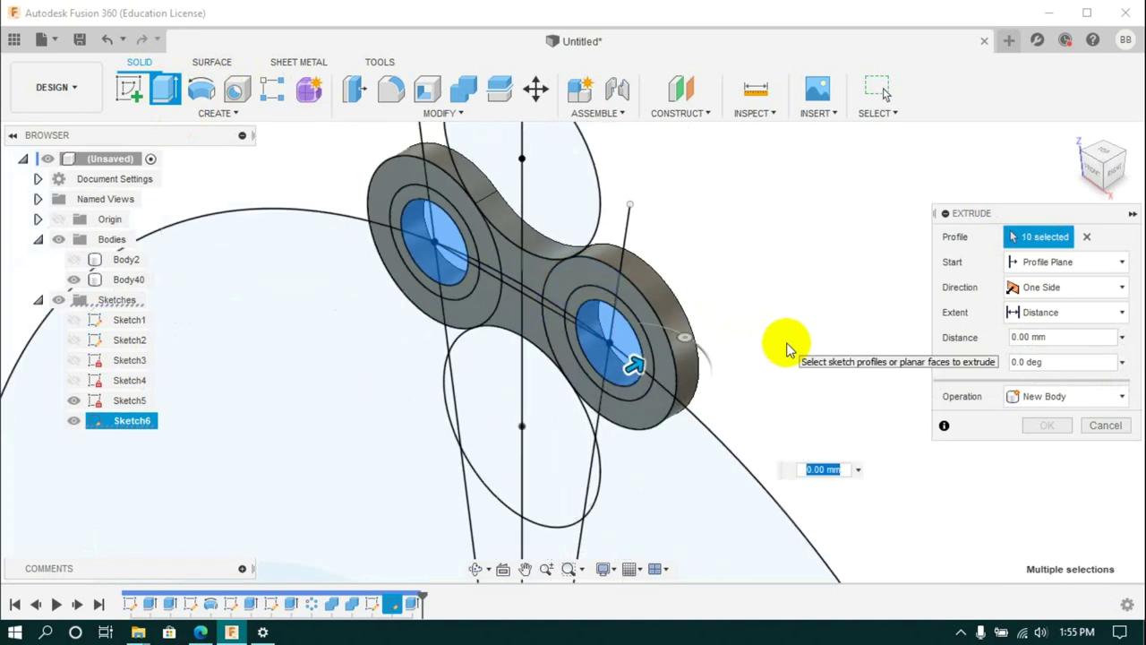
Extrude the pins 3 mm symmetrically as a new body.
type("3")
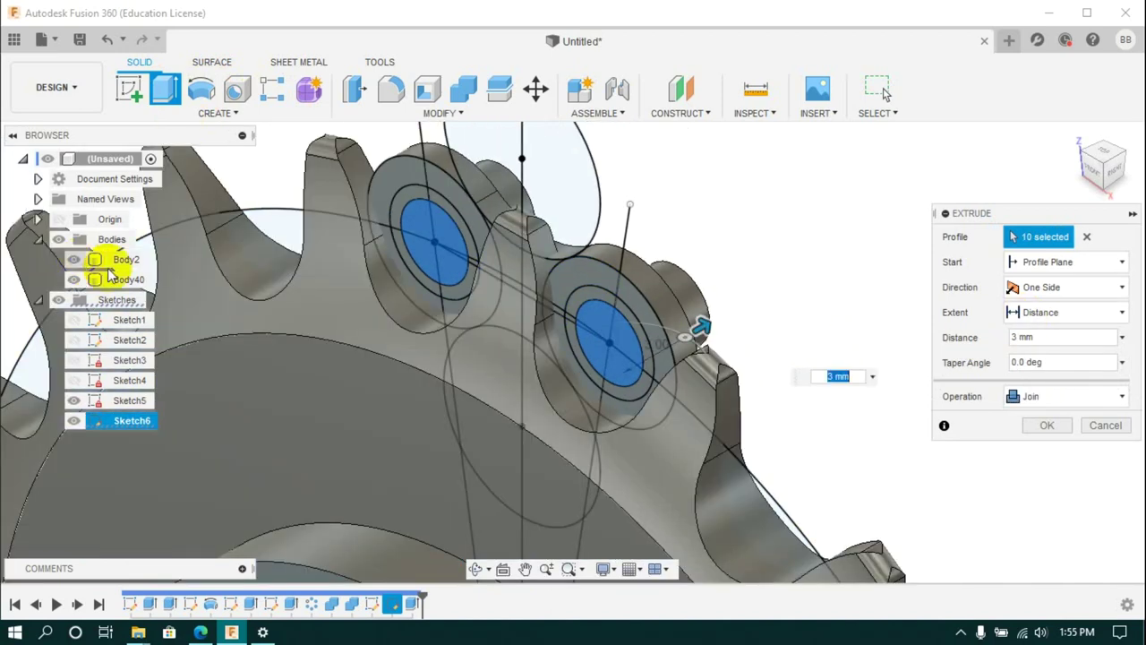
left_click(1101, 154)
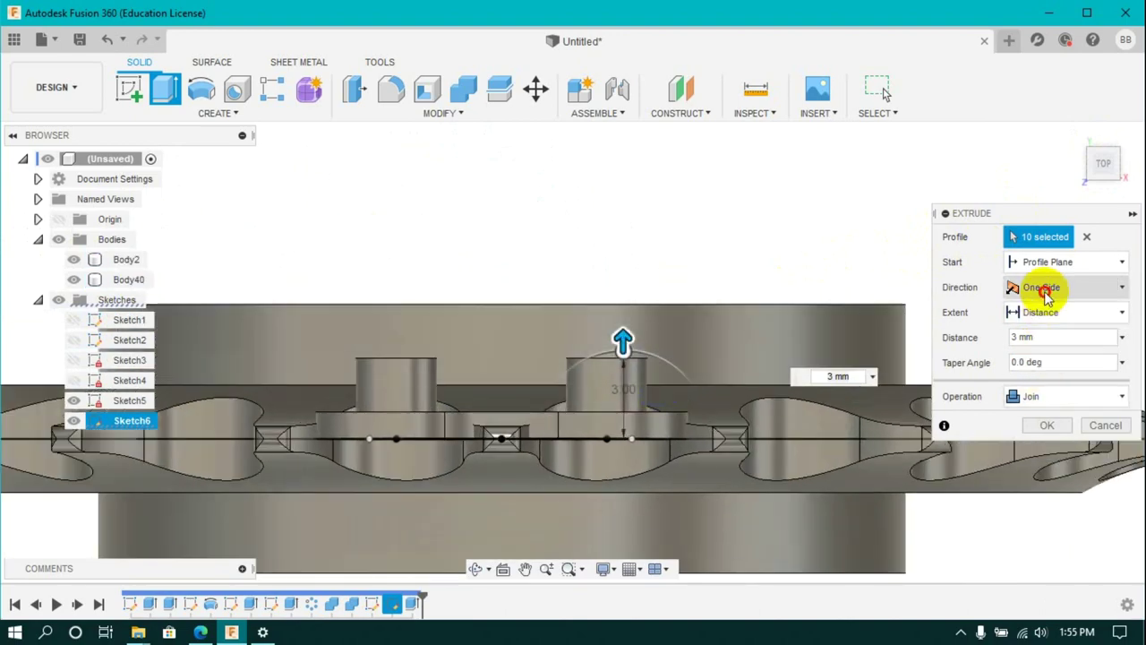
left_click(1045, 295)
left_click(1056, 323)
left_click(1039, 418)
left_click(1047, 465)
left_click(1045, 449)
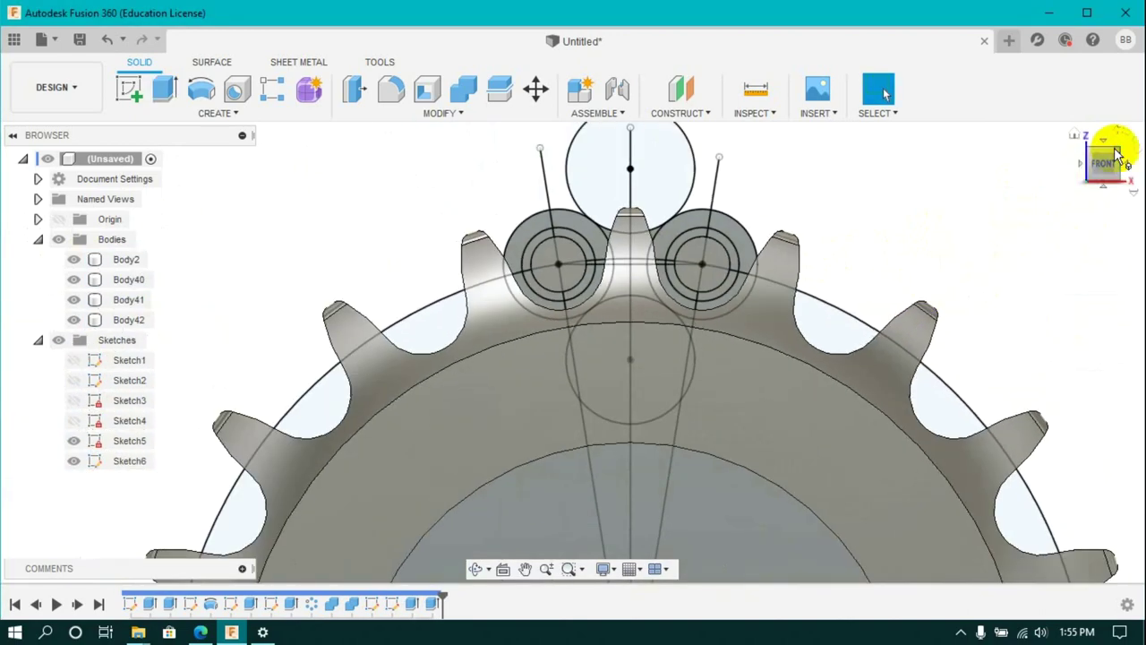
left_click(1115, 154)
Align the chain link's face onto the sprocket face.
left_click(1112, 154)
left_click(441, 113)
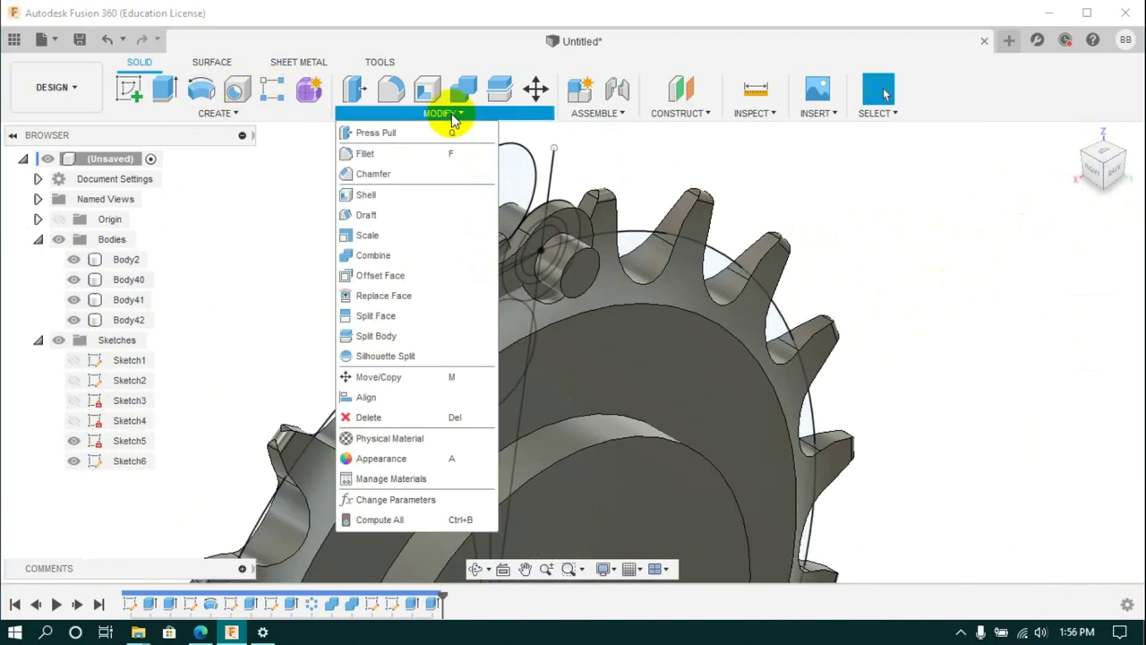
left_click(366, 396)
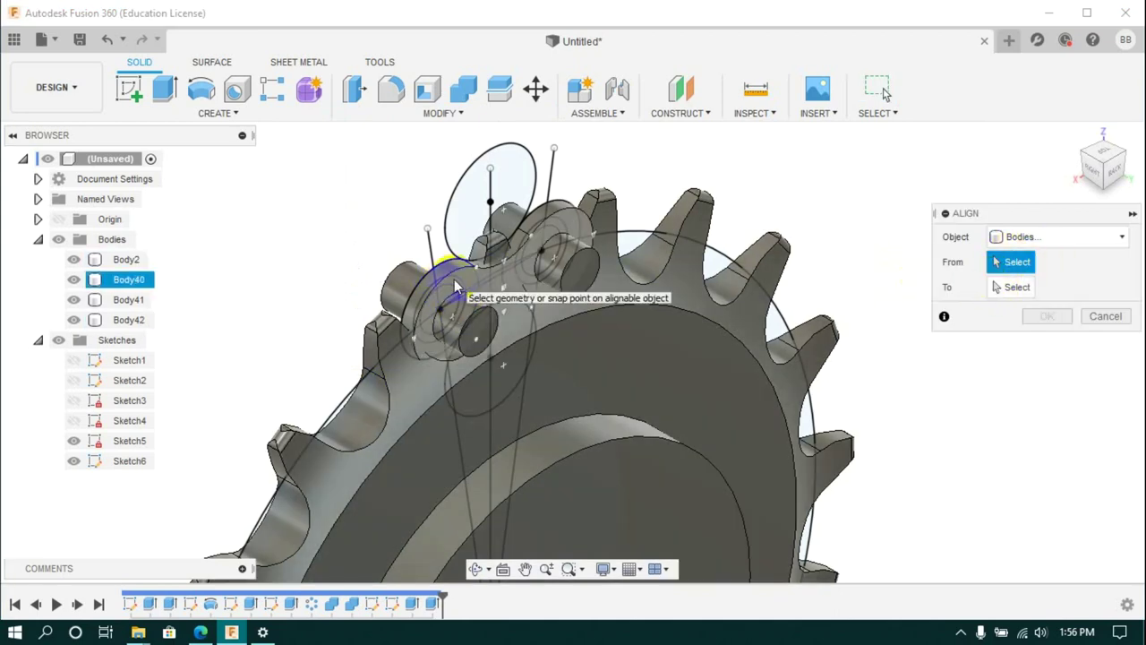
left_click(474, 325)
left_click(483, 338)
left_click(1036, 345)
Mirror the link body across a plane to make a second copy.
left_click(1103, 157)
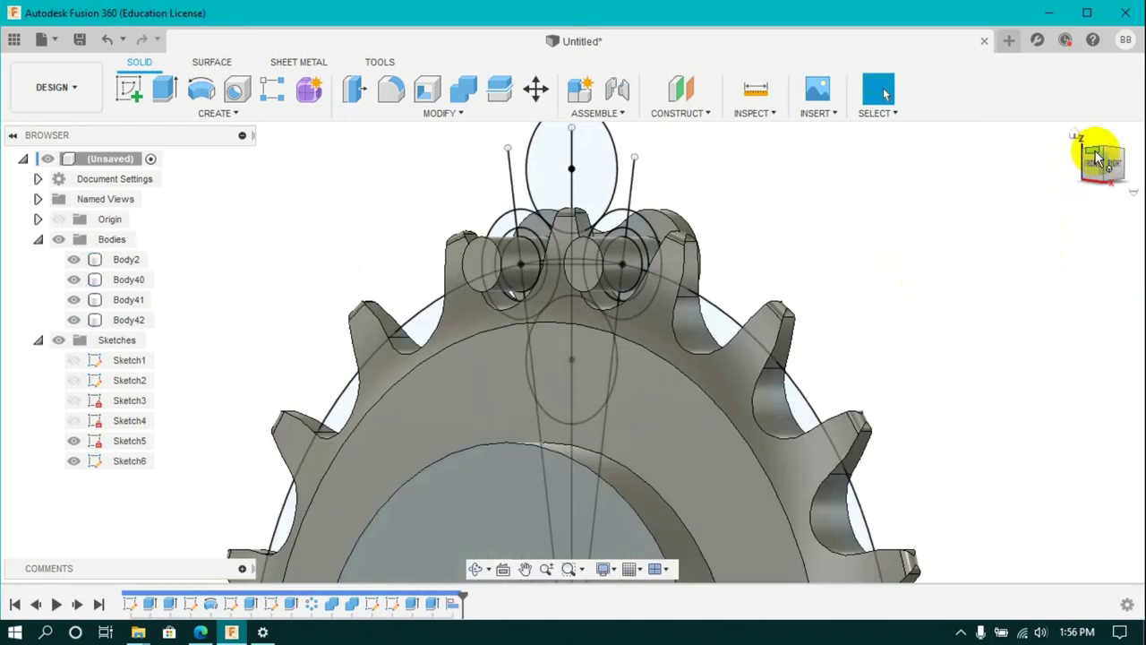
left_click(240, 112)
left_click(169, 417)
left_click(660, 289)
left_click(1036, 290)
left_click(486, 287)
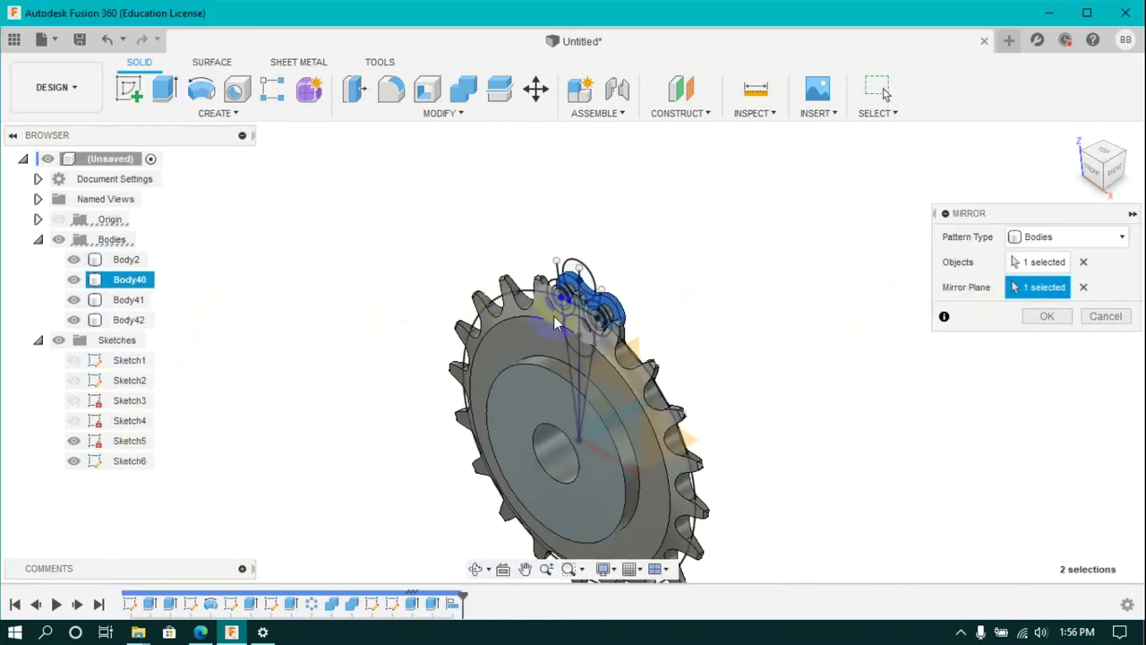
left_click(1043, 316)
Cut the two link bodies from the target body, leaving Body2 and Body42.
scroll(409, 269, "up", 3)
scroll(358, 224, "down", 3)
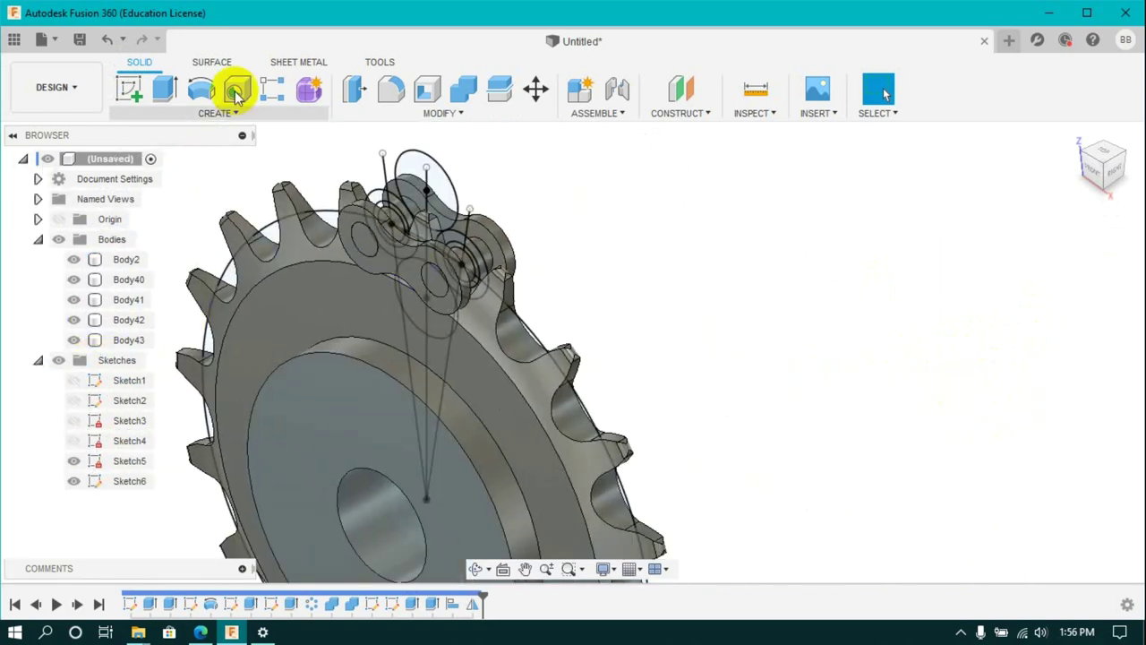
left_click(464, 87)
left_click(414, 326)
left_click(403, 269)
left_click(384, 188)
left_click(1081, 287)
left_click(967, 327)
left_click(1047, 366)
middle_click_drag(269, 305, 635, 313, "shift")
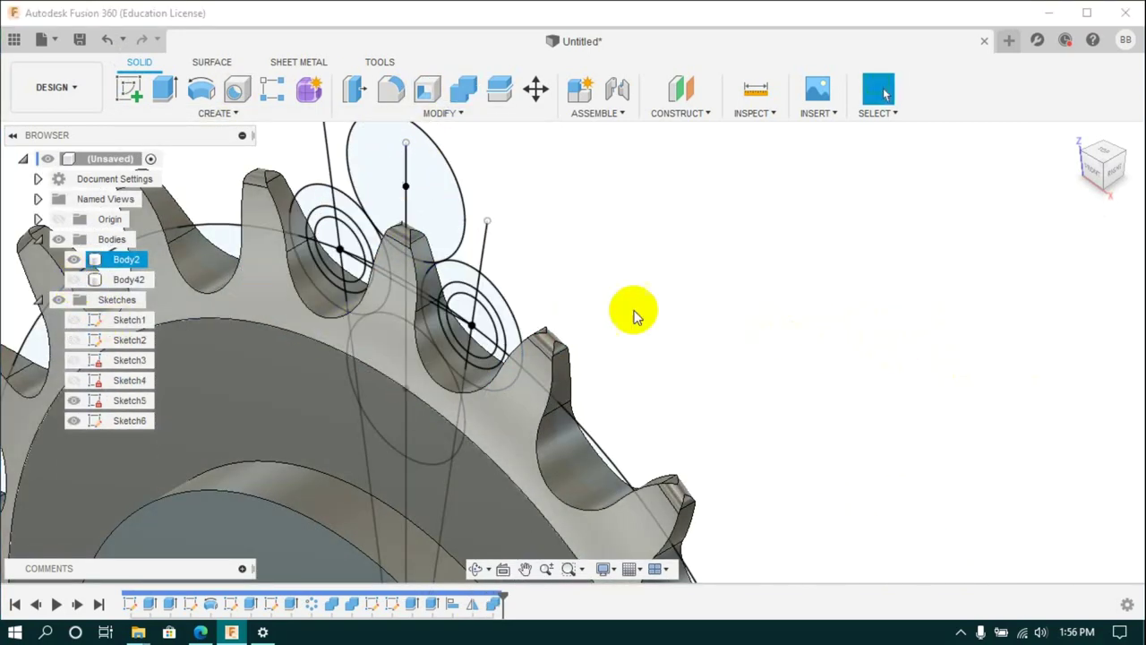
Extrude the link plate outline, both pin rings and the waist, 3 mm into Body44.
left_click(1097, 166)
scroll(702, 161, "up", 2)
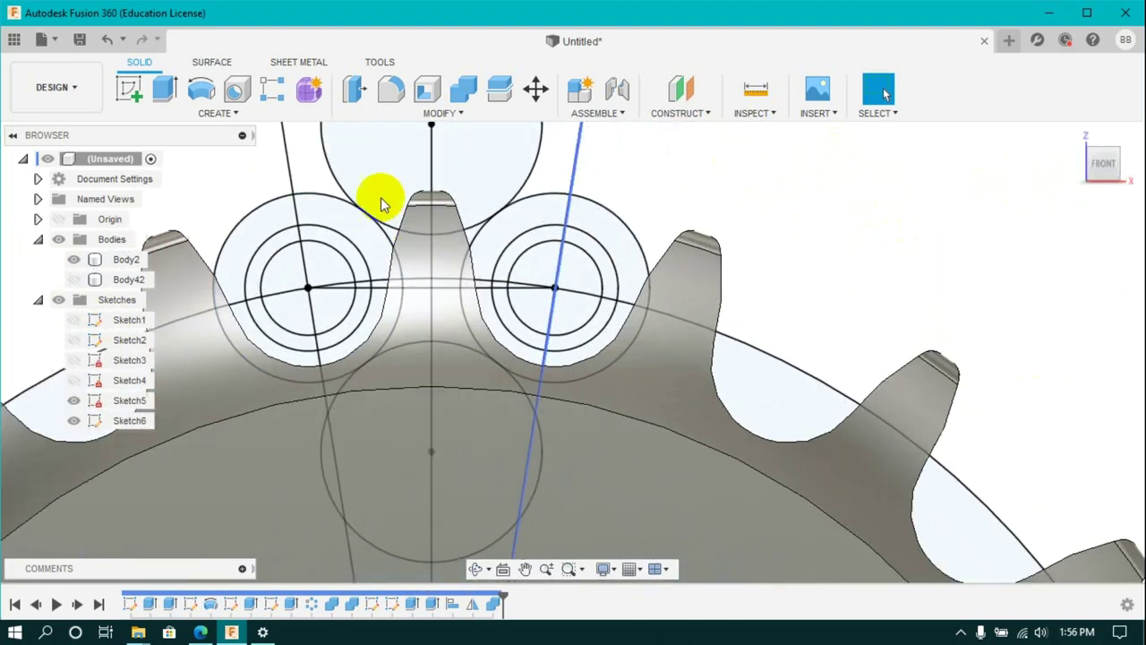
left_click(178, 93)
left_click(237, 278)
left_click(367, 233)
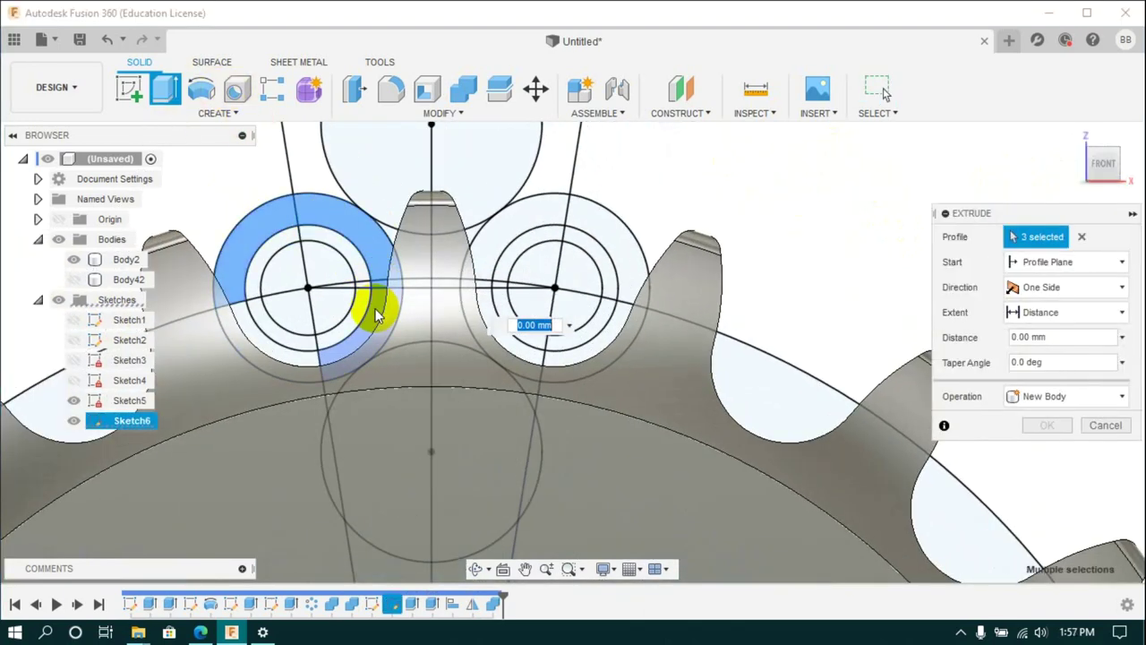
left_click(385, 332)
left_click(74, 260)
left_click(511, 319)
left_click(481, 281)
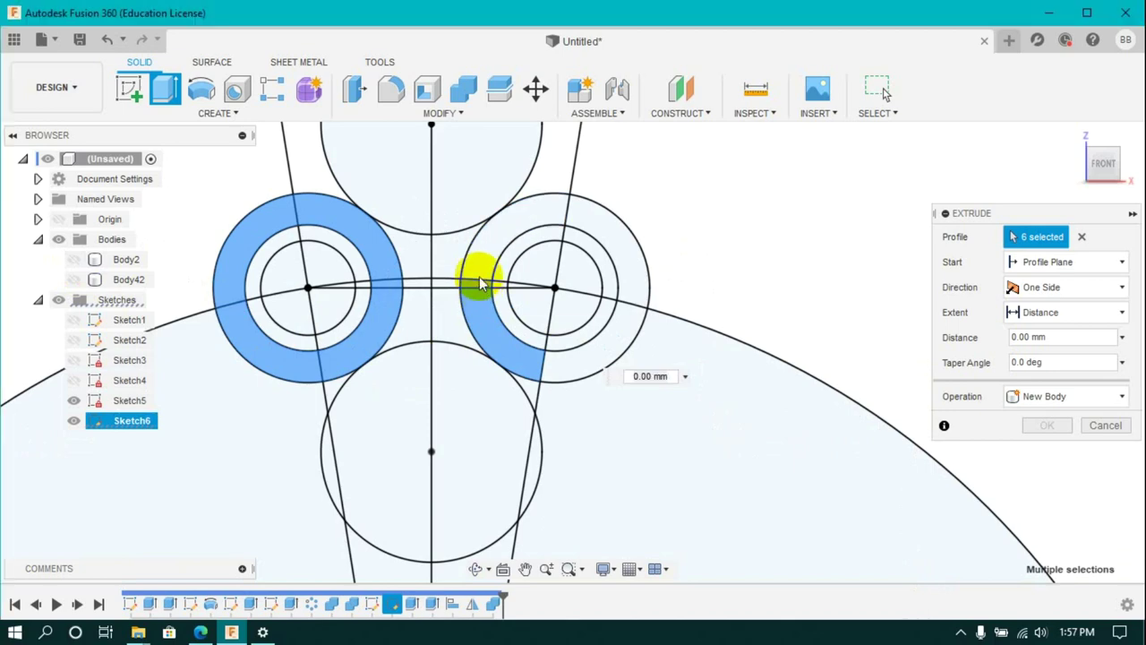
left_click(606, 256)
left_click(377, 308)
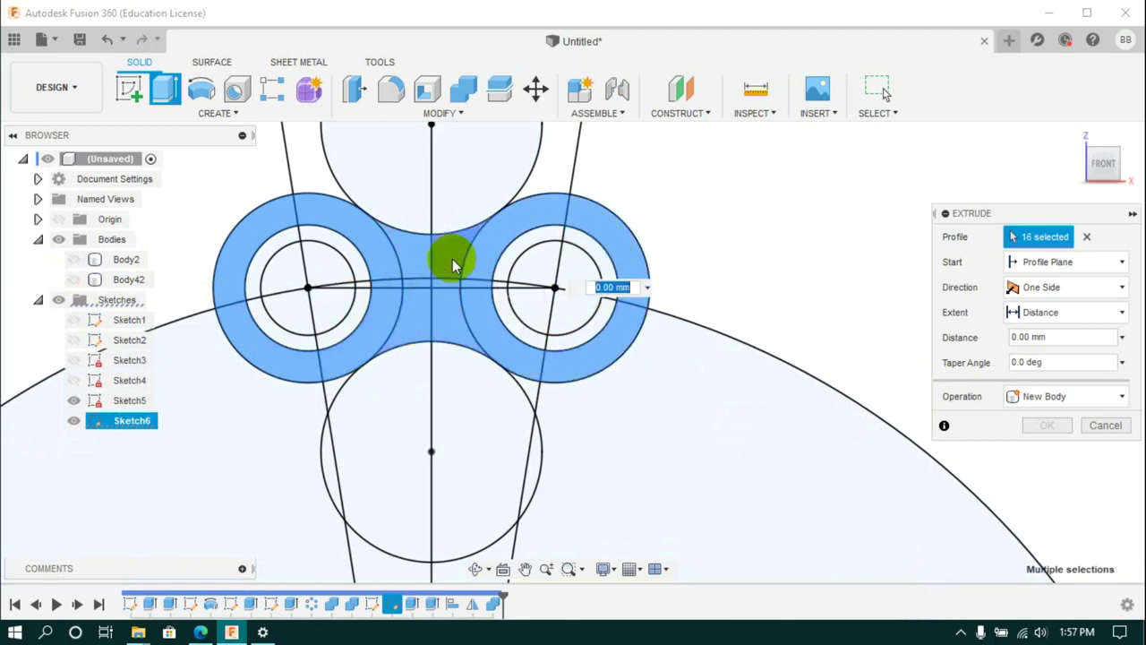
scroll(452, 258, "down", 3)
type("3")
key("Return")
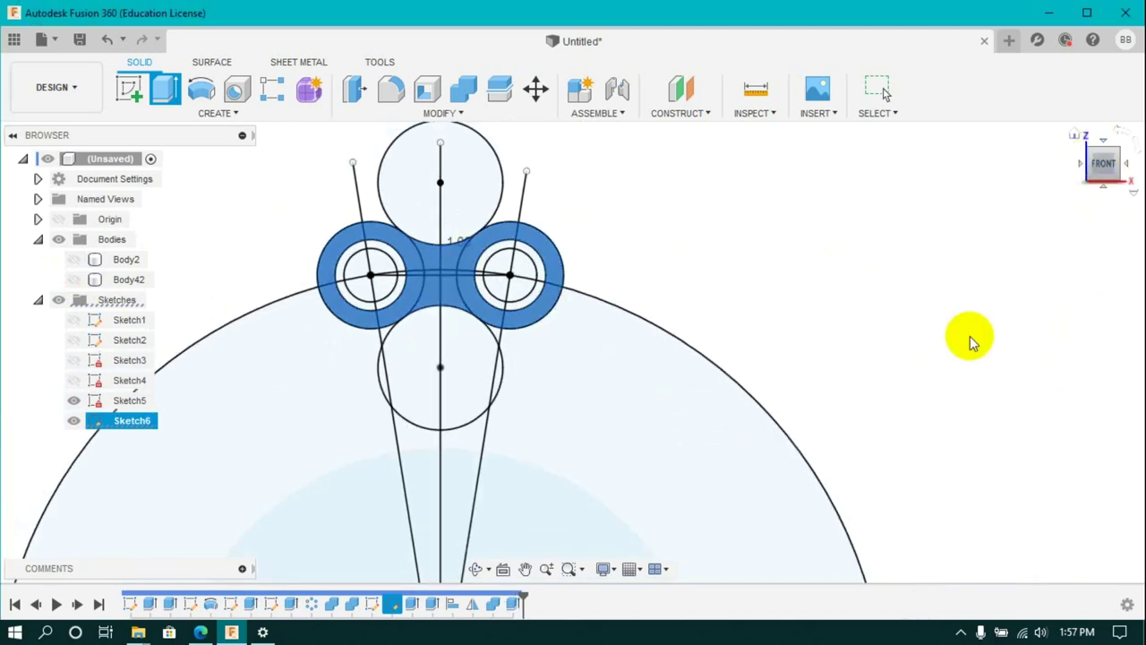
Select the inner ring profiles of both pins for a second extrusion.
scroll(508, 265, "up", 3)
left_click(166, 95)
left_click(307, 240)
left_click(349, 284)
left_click(486, 258)
left_click(468, 281)
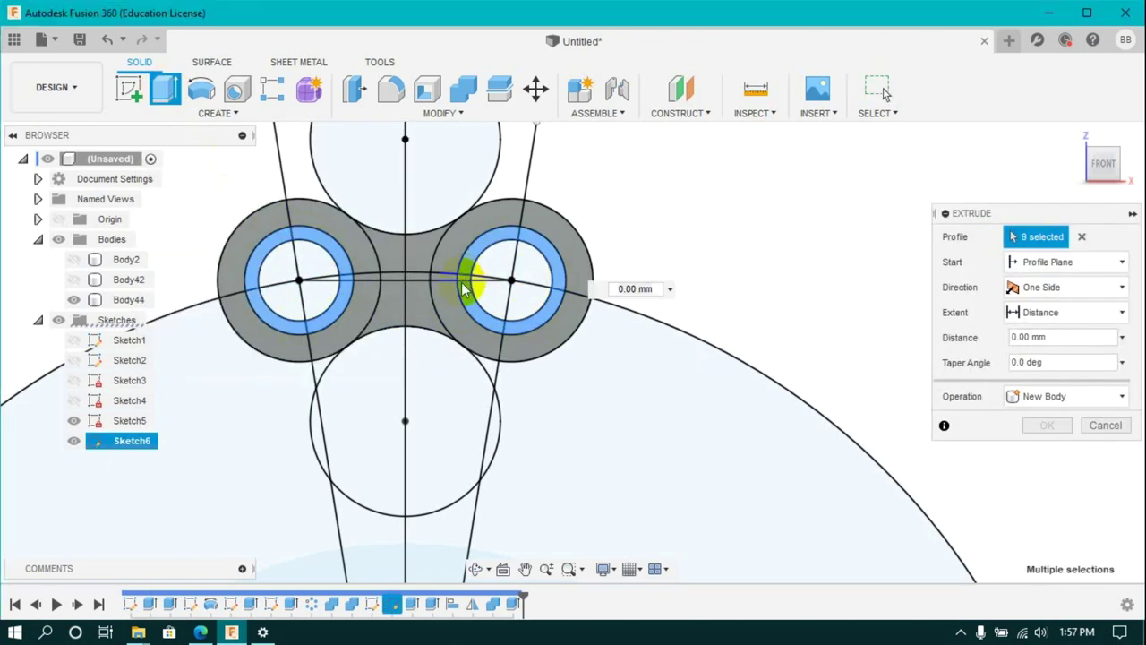
scroll(475, 279, "down", 3)
left_click(1087, 141)
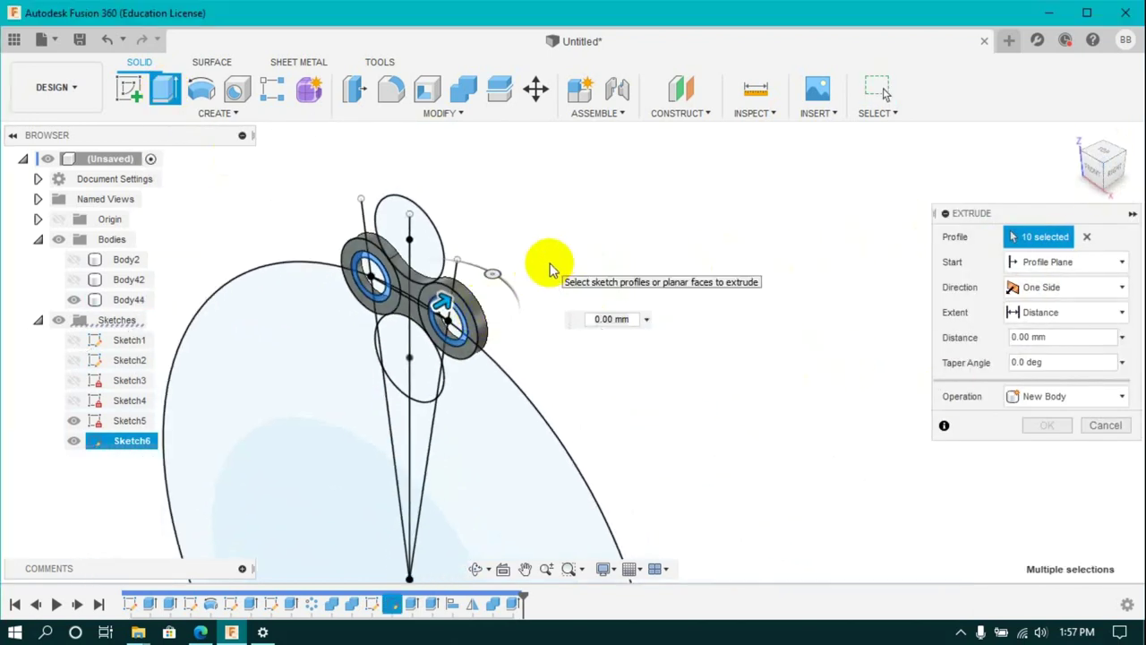
left_click(1101, 152)
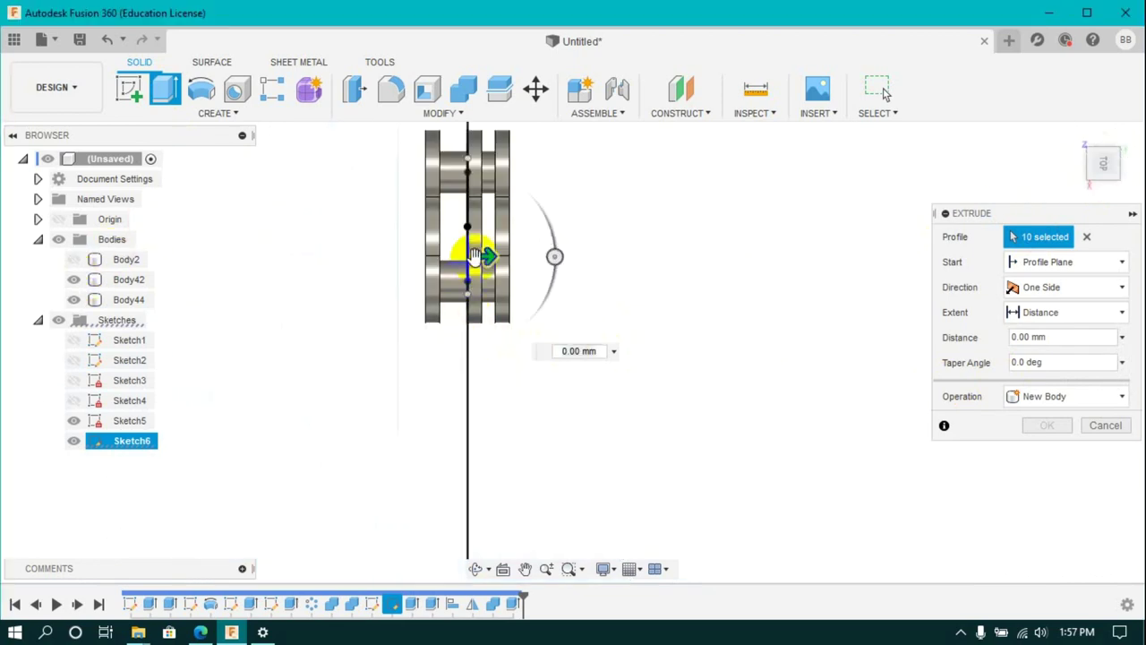
left_click(74, 258)
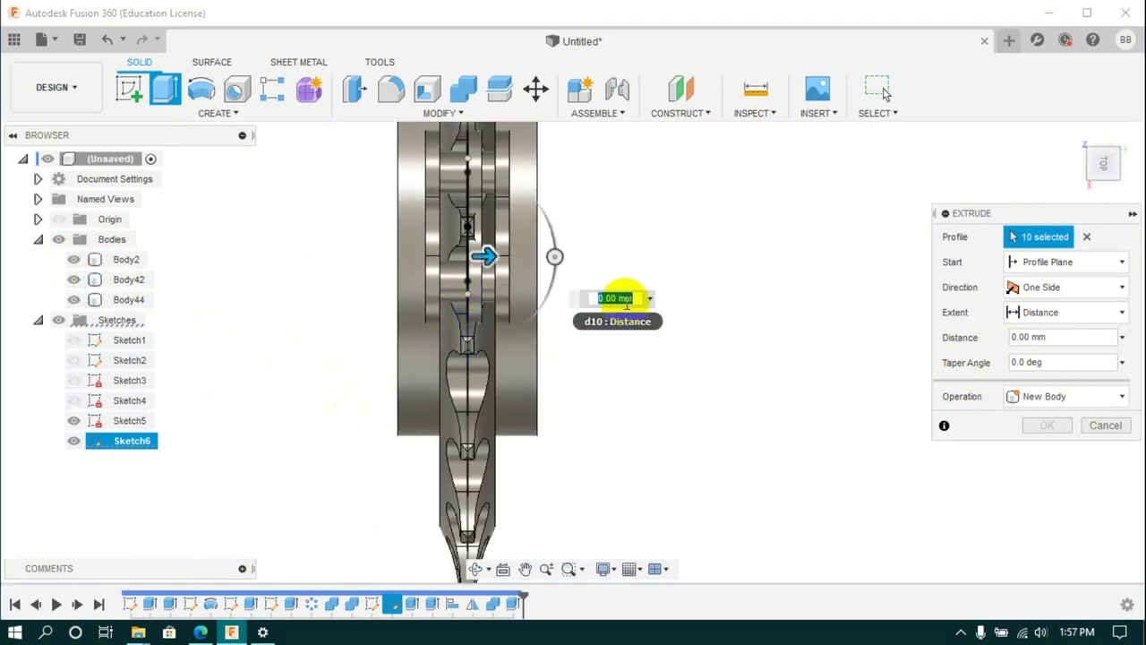
Extrude the pin rings 2.5 mm symmetrically as new bodies Body45 and Body46.
type("3")
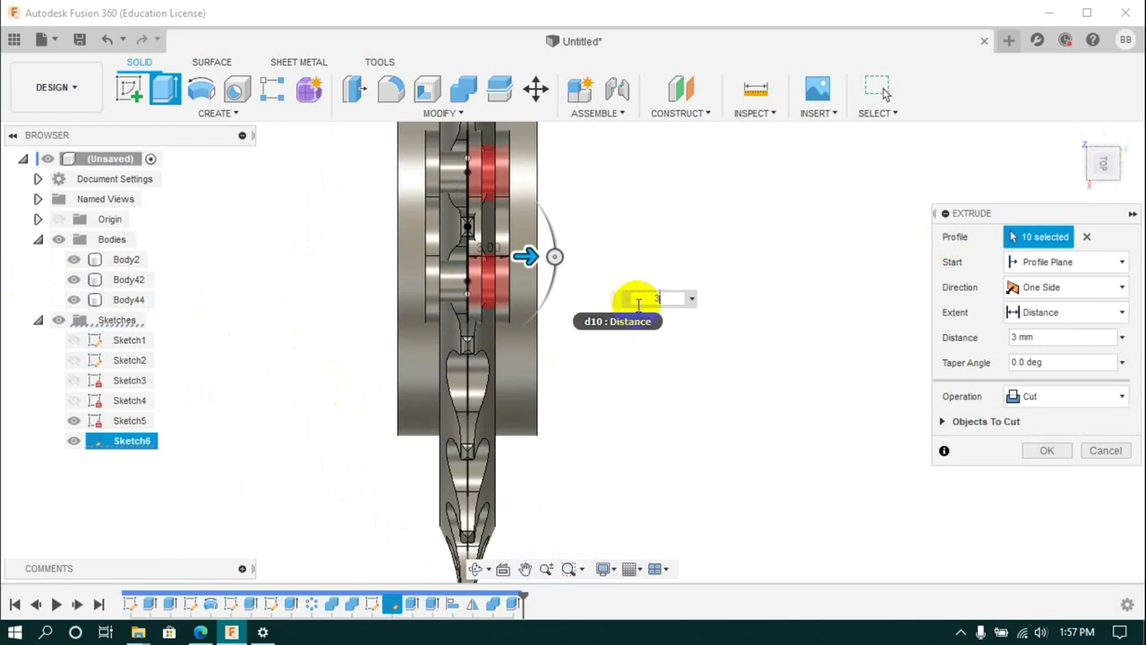
type("2")
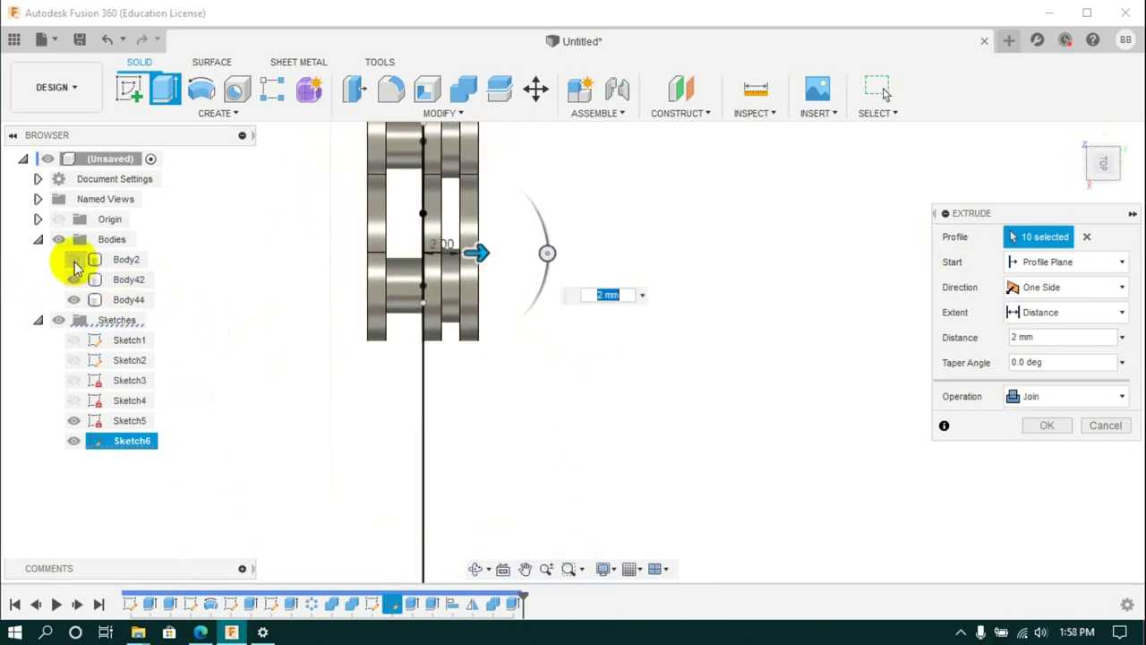
left_click(74, 259)
left_click(74, 279)
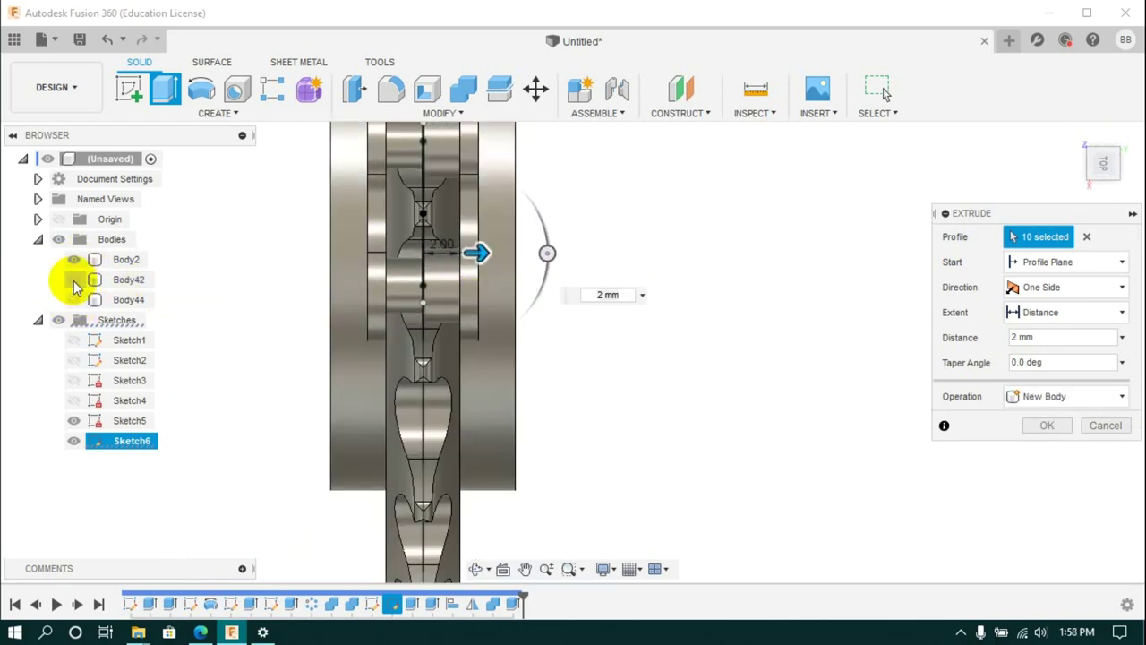
scroll(524, 316, "up", 2)
scroll(525, 315, "down", 1)
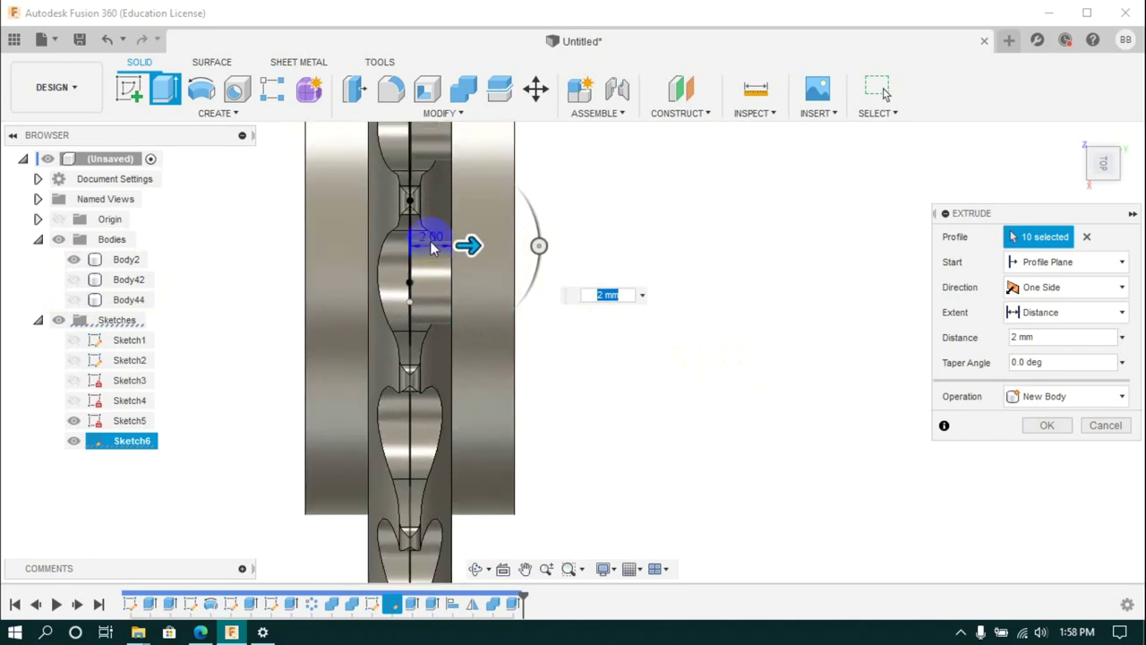
type("2.5")
left_click(1069, 287)
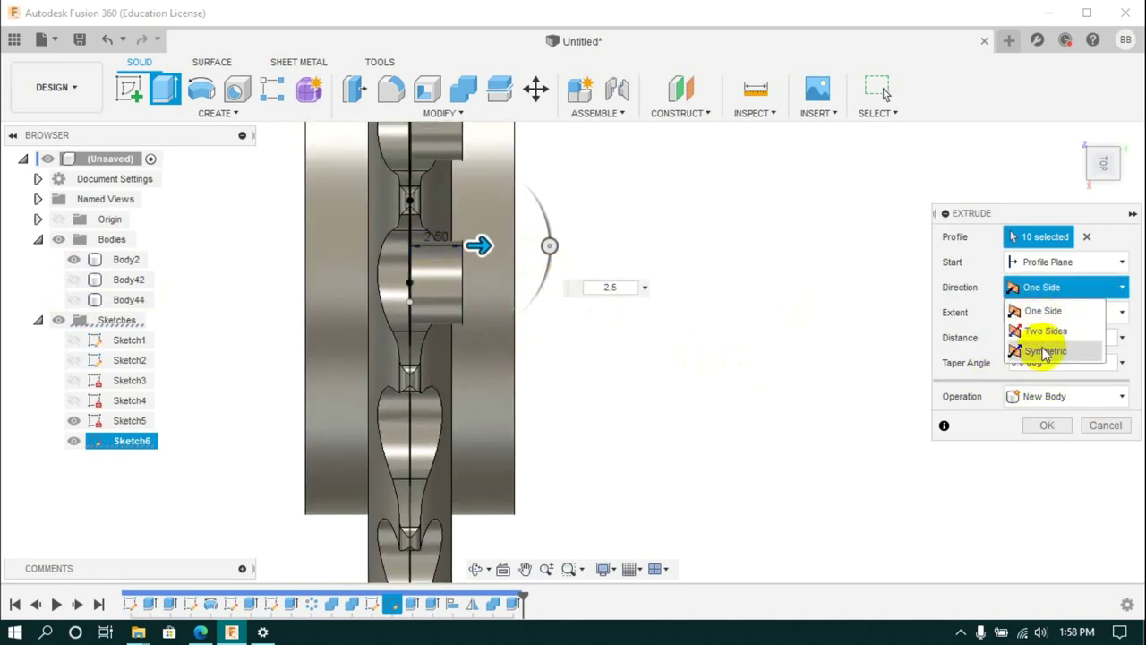
left_click(1043, 350)
left_click(1044, 450)
left_click(1122, 178)
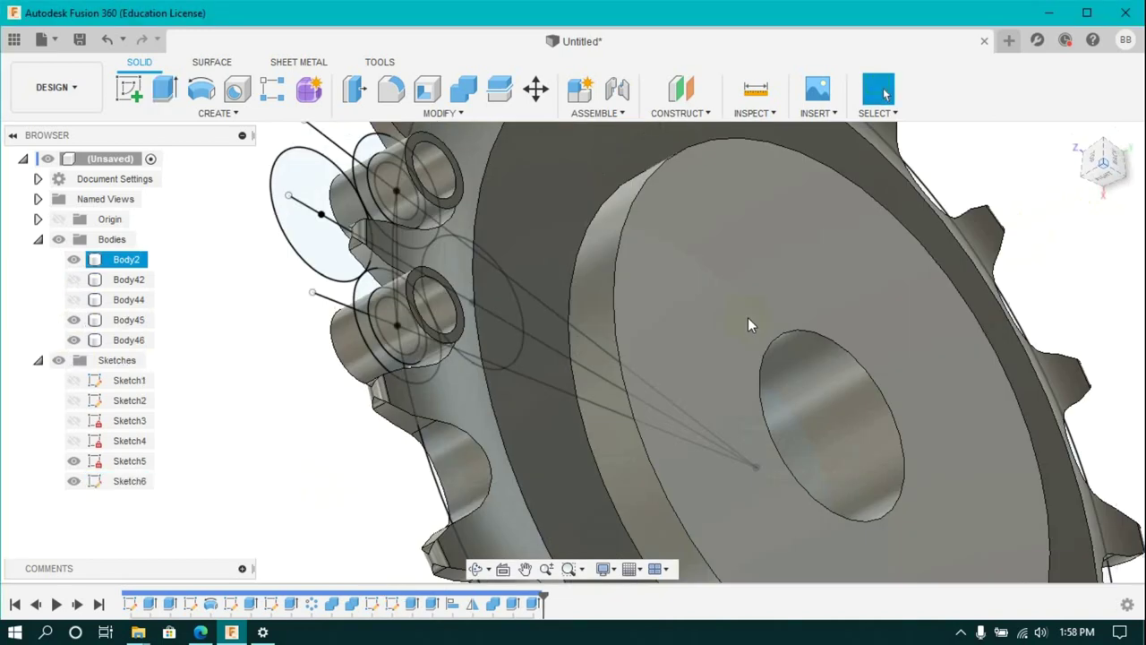
Align the ring body's face to the matching face on the link.
right_click(433, 605)
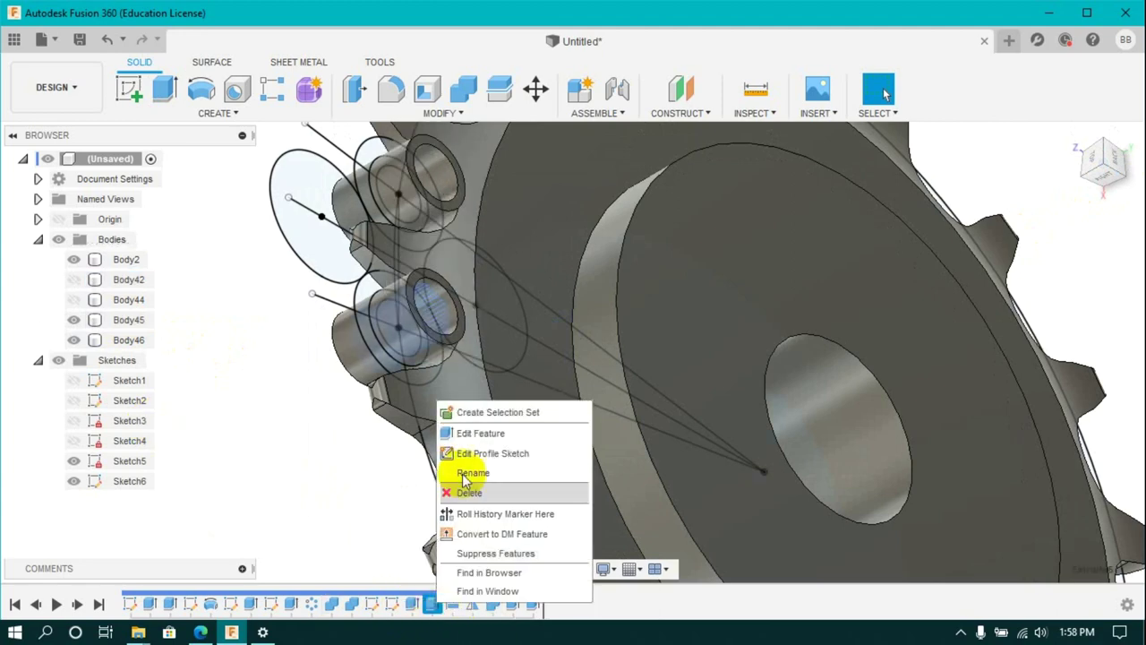
left_click(470, 429)
key("Return")
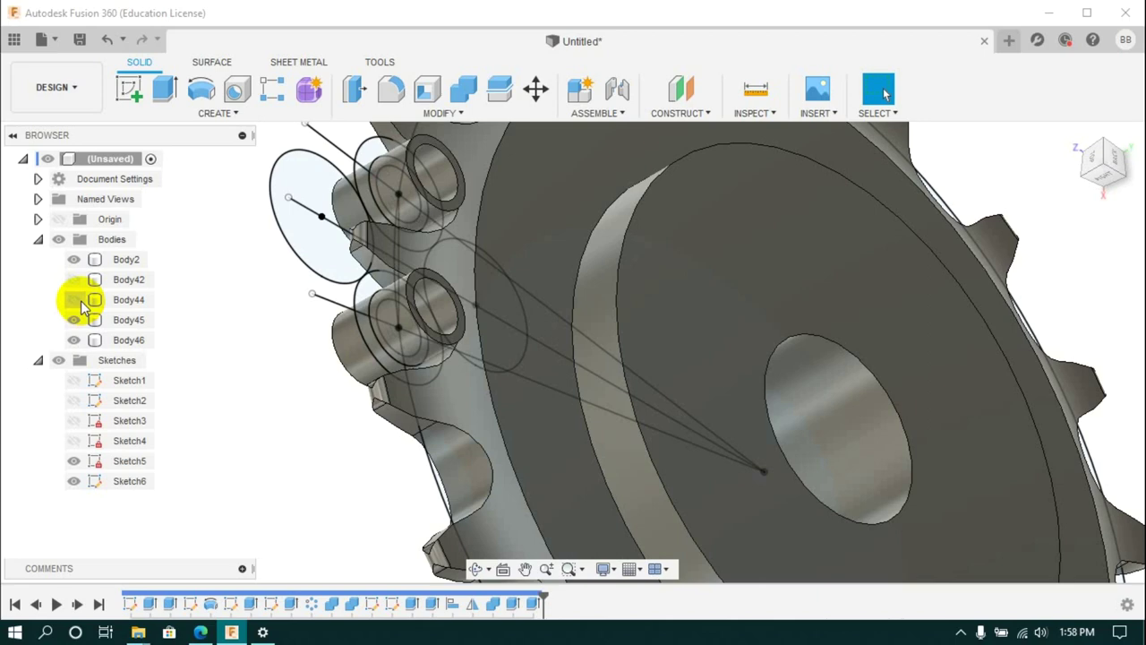
left_click(444, 112)
left_click(444, 113)
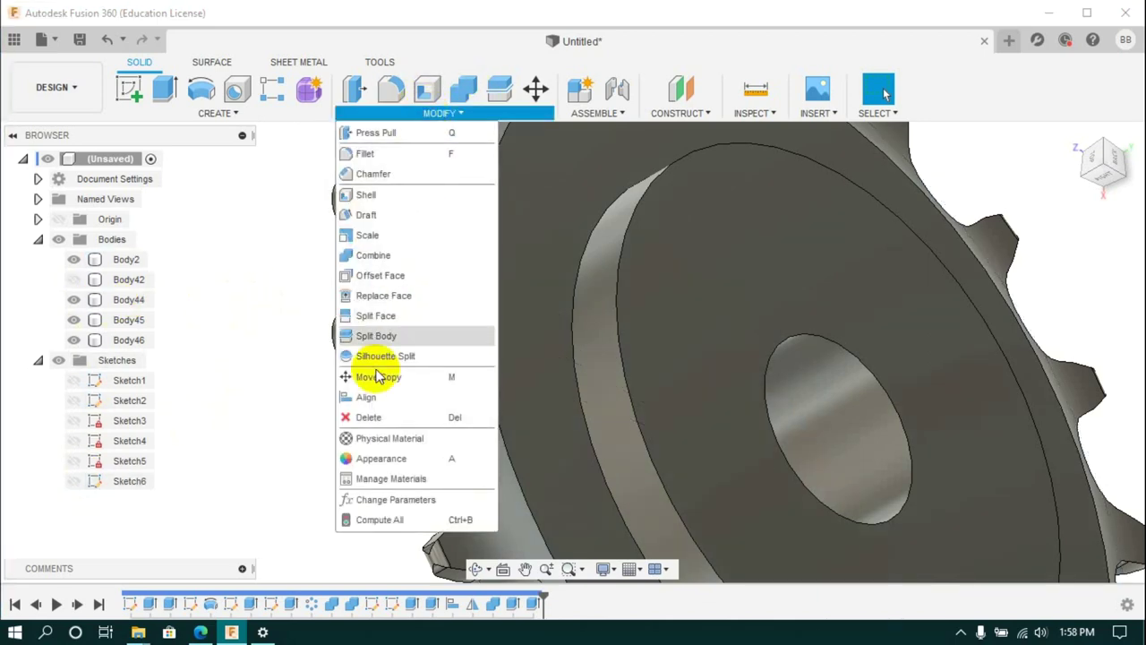
left_click(367, 397)
left_click(357, 286)
left_click(461, 358)
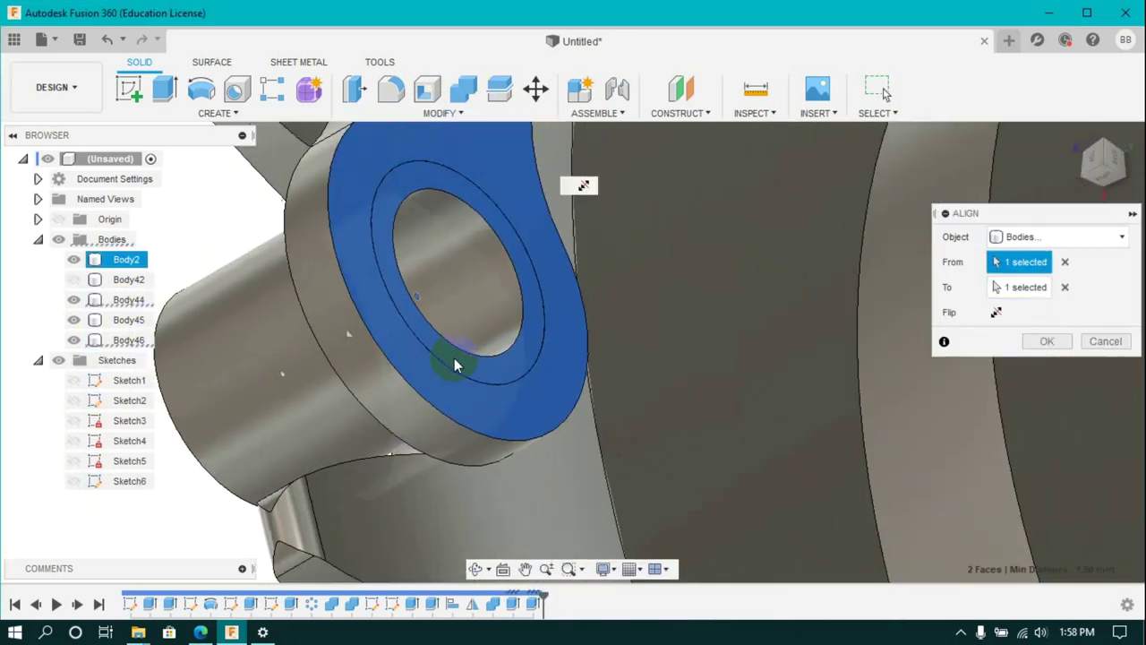
left_click(1020, 340)
Mirror the link plate body across a plane to form the outer plate.
mouse_move(1056, 153)
left_mouse_down()
mouse_move(840, 213)
mouse_move(698, 176)
left_mouse_up()
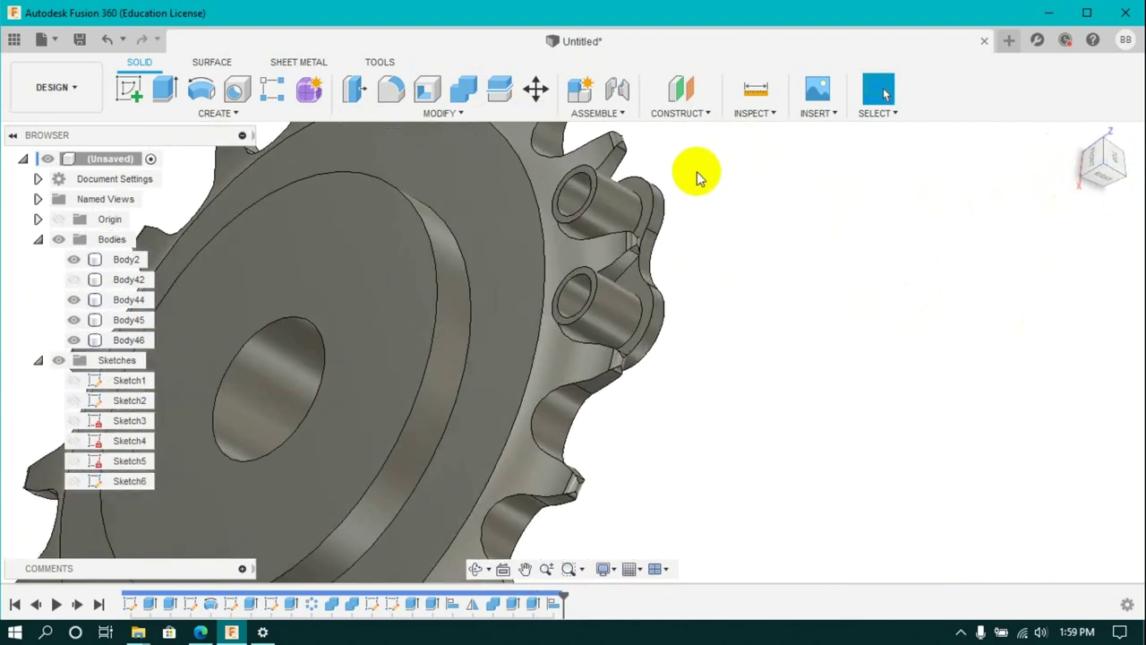
left_click(462, 92)
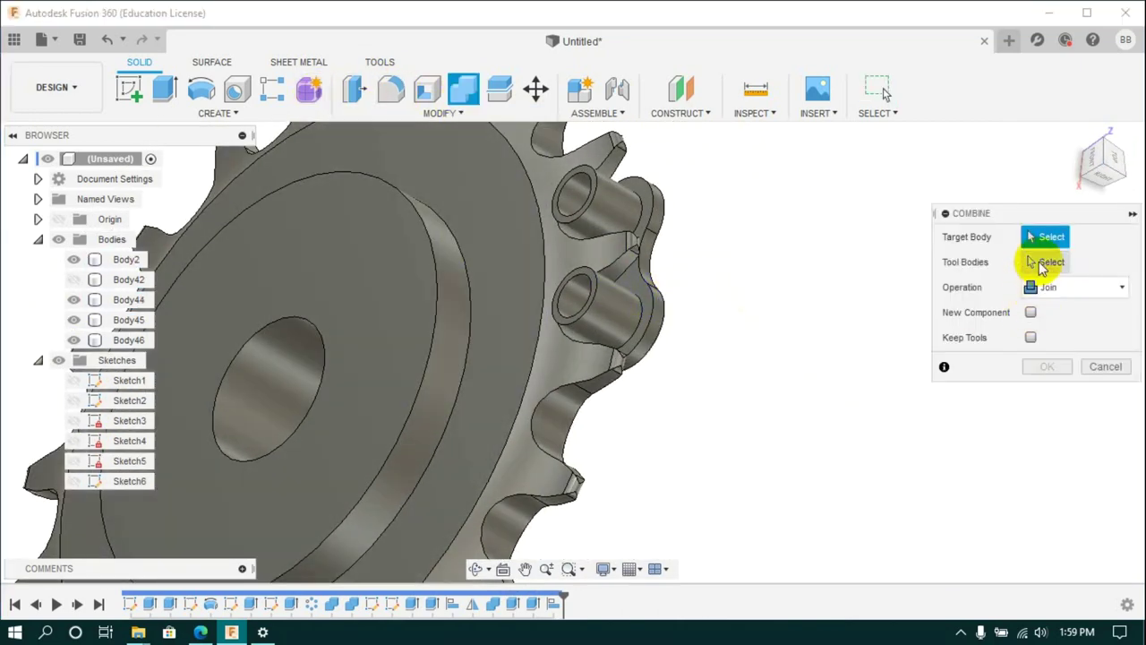
left_click(648, 304)
key("Escape")
left_click(219, 113)
left_click(148, 417)
scroll(791, 307, "down", 5)
scroll(791, 307, "down", 3)
left_click(752, 376)
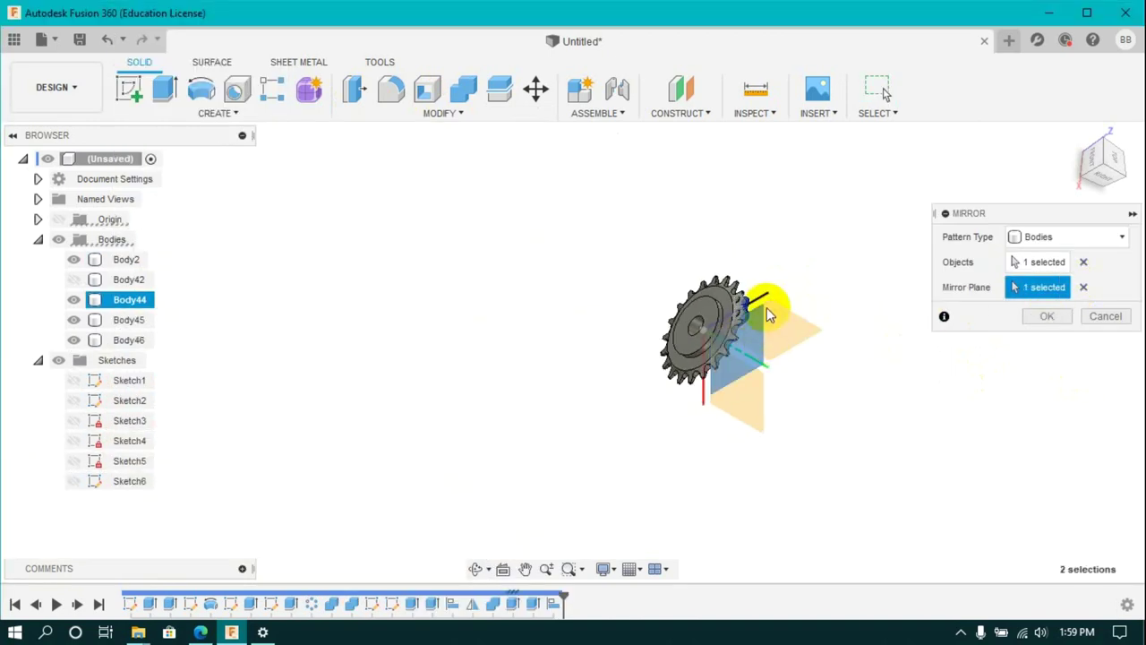
scroll(787, 358, "up", 10)
left_click(1047, 316)
left_click_drag(1105, 158, 1003, 154)
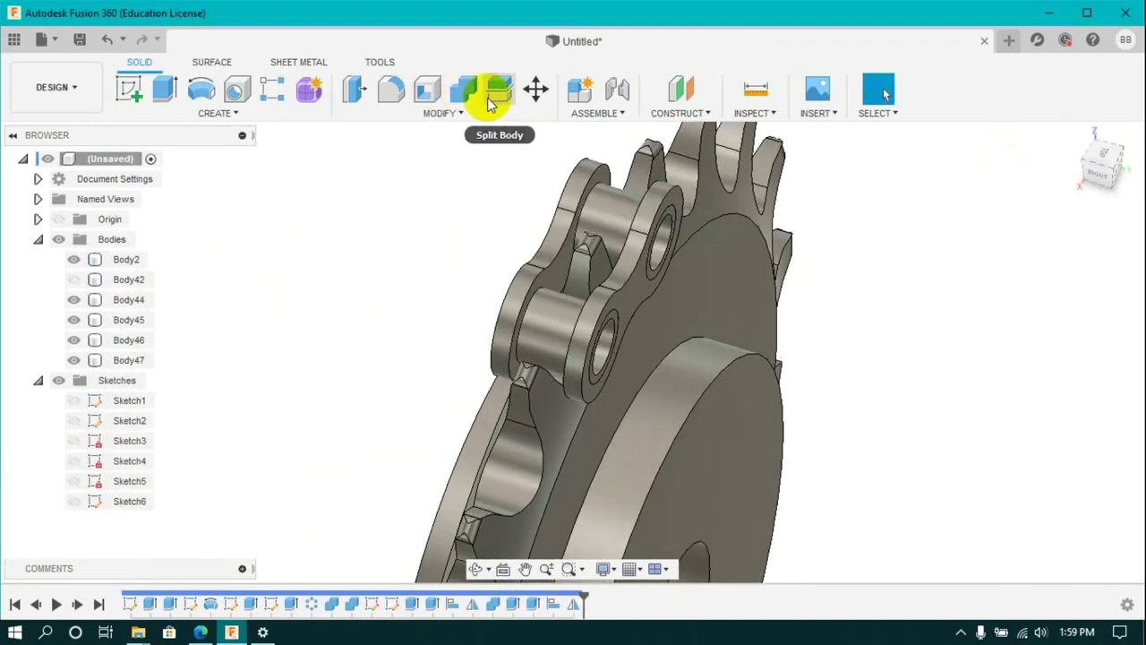
Join the link plate and ring bodies into a single Body47.
left_click(463, 87)
left_click(577, 218)
left_click(537, 371)
left_click(1044, 368)
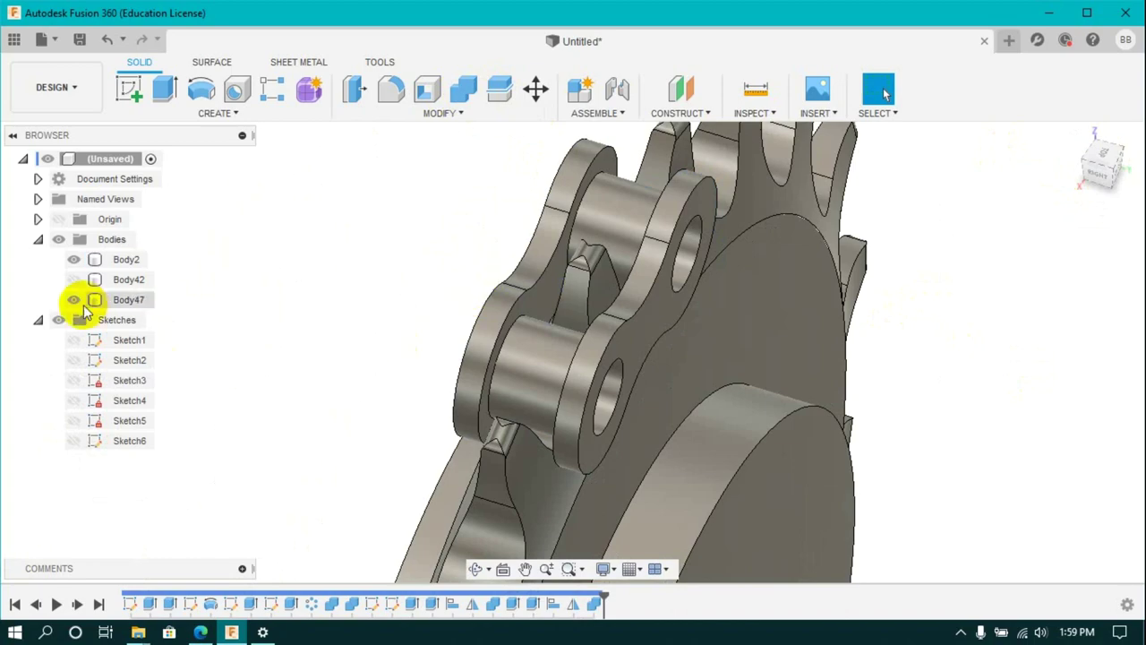
scroll(456, 331, "down", 3)
mouse_move(1101, 161)
left_mouse_down()
mouse_move(987, 133)
mouse_move(1097, 175)
left_mouse_up()
left_click(1097, 174)
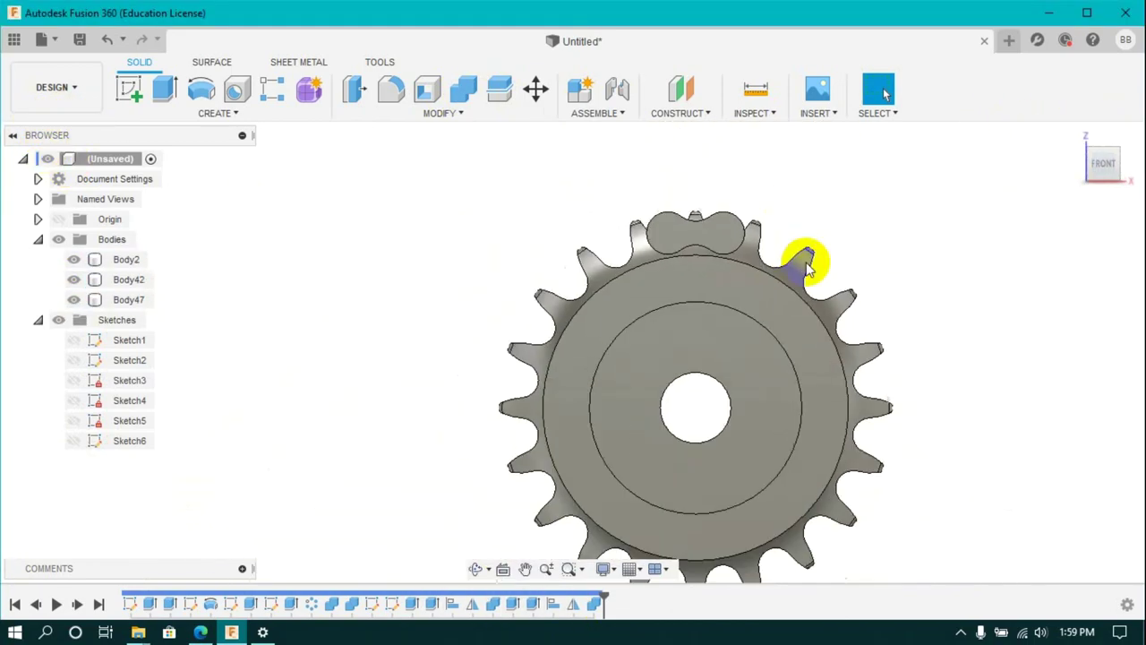
Rotate link Body42 20° about its pin-hole edge so it follows the sprocket rim.
left_click(1119, 154)
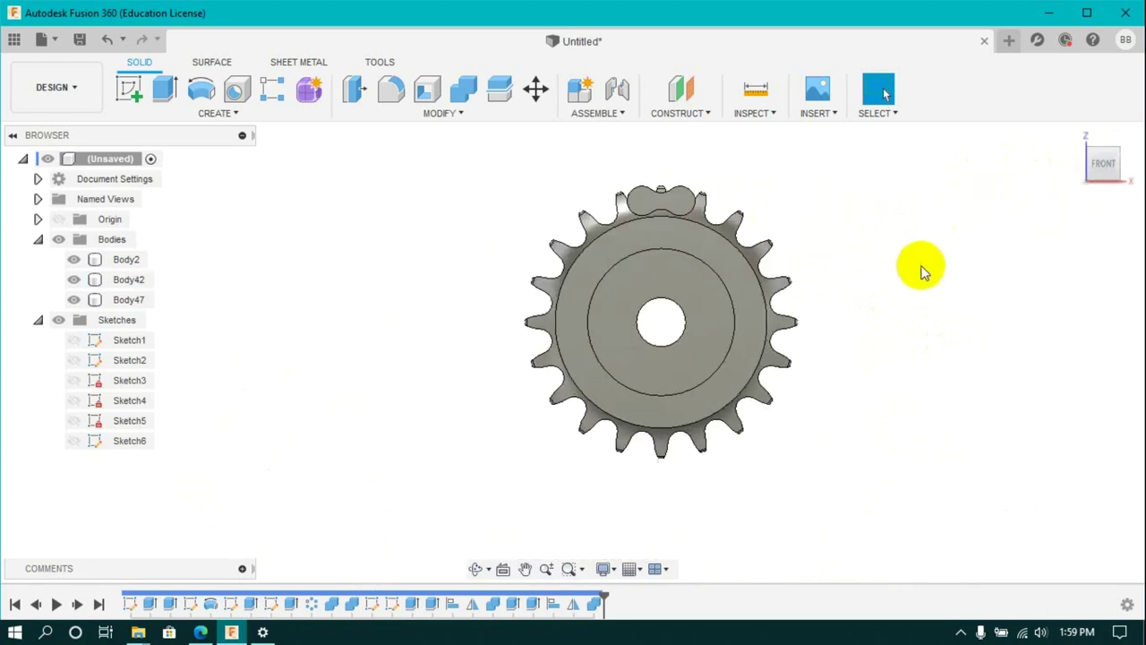
key("m")
left_click(564, 185)
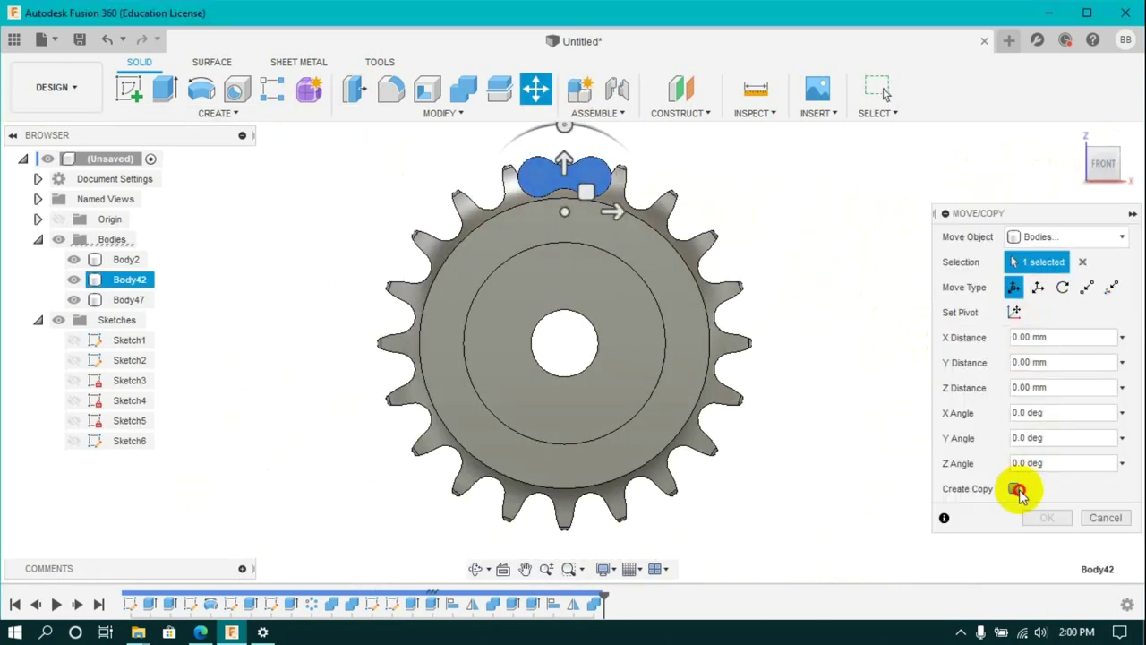
left_click(1063, 287)
left_click(596, 351)
left_click_drag(564, 256, 593, 261)
left_click(1047, 391)
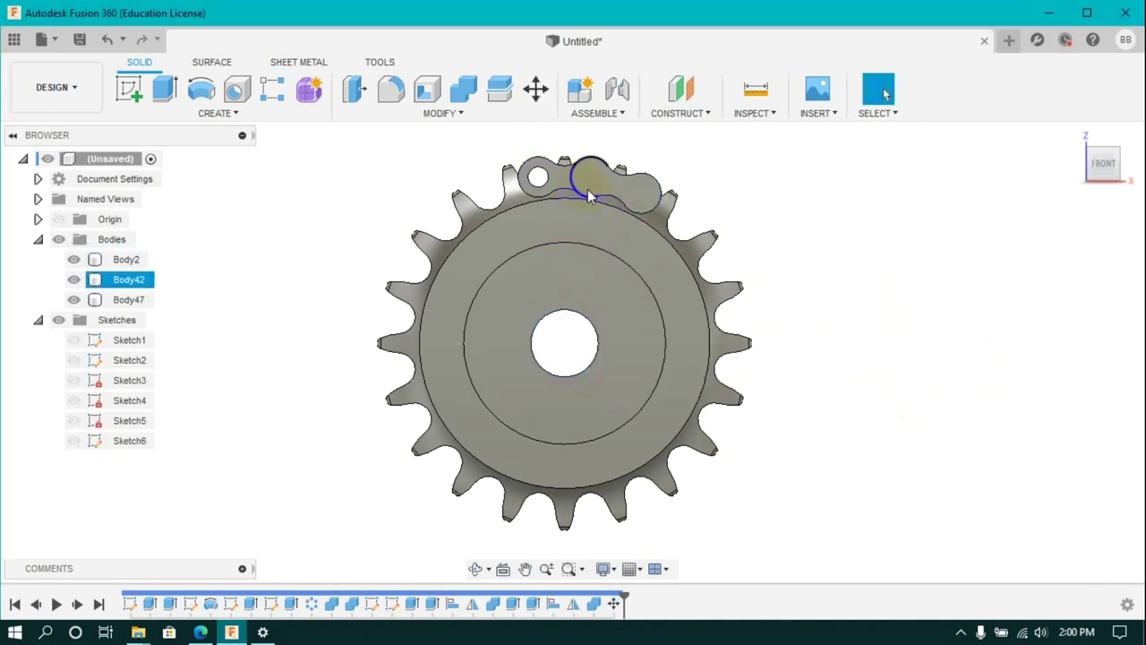
left_click(217, 113)
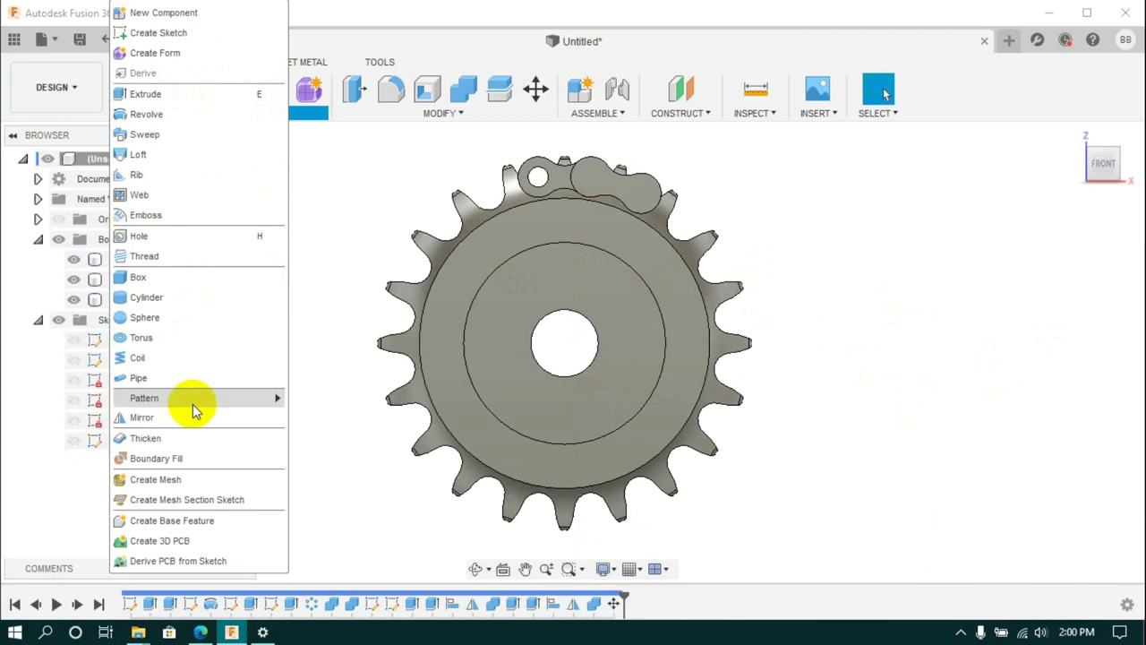
left_click(333, 418)
Save the two link bodies as a selection set and review the link rotation.
left_click(537, 179)
left_click(627, 190)
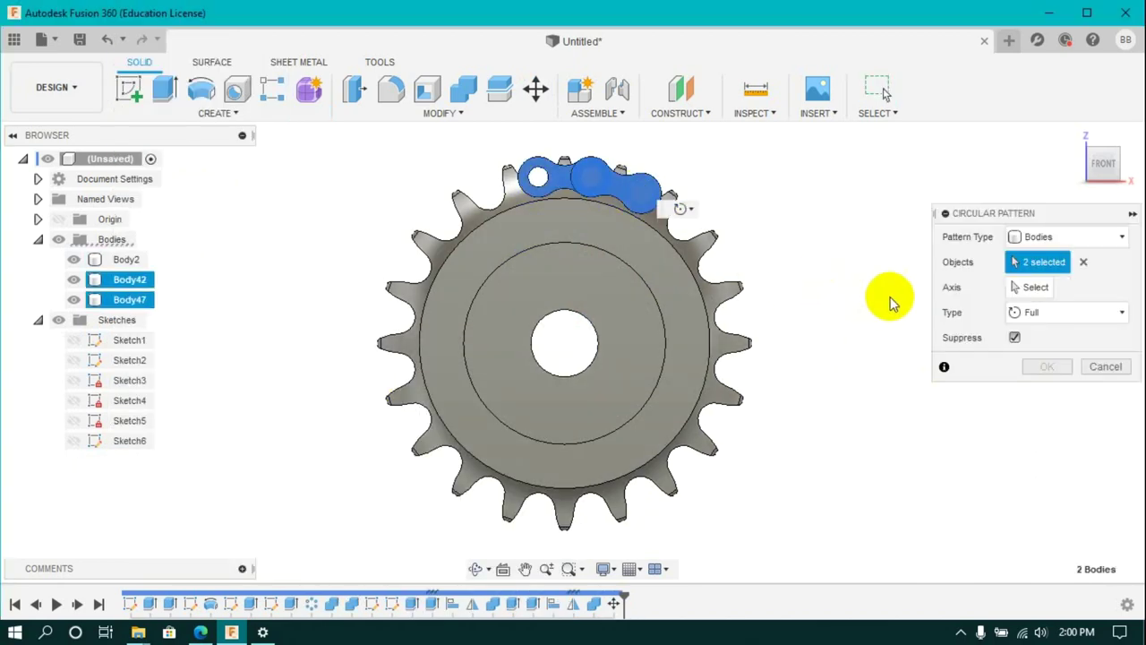
left_click(1110, 368)
left_click(1119, 147)
left_click(1100, 161)
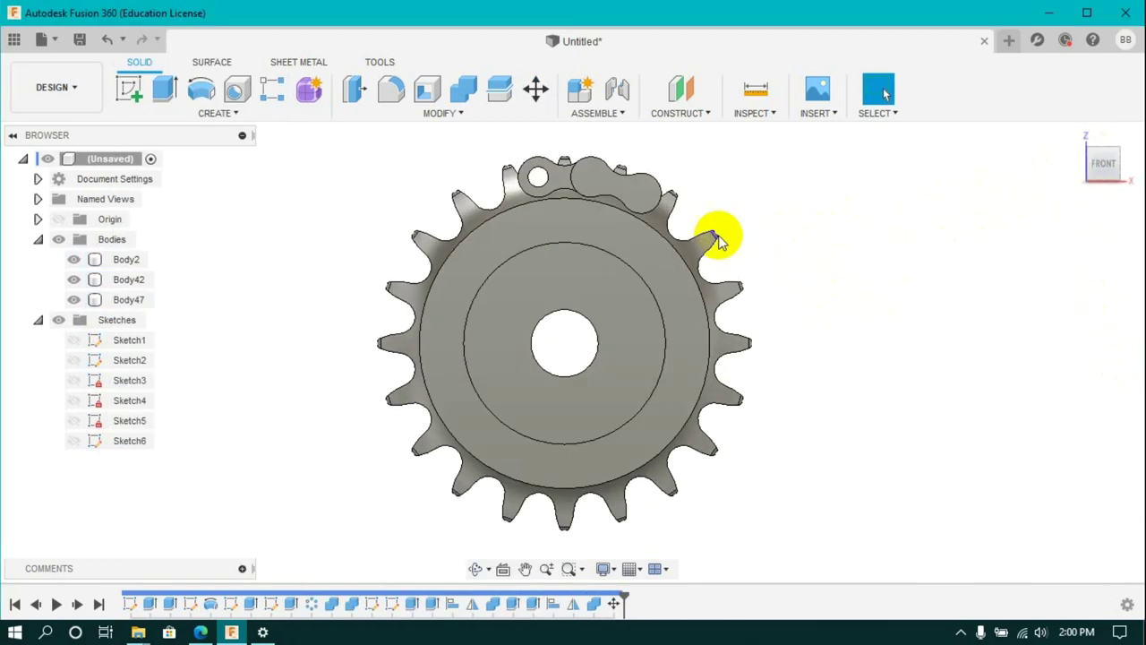
right_click(614, 604)
left_click(645, 453)
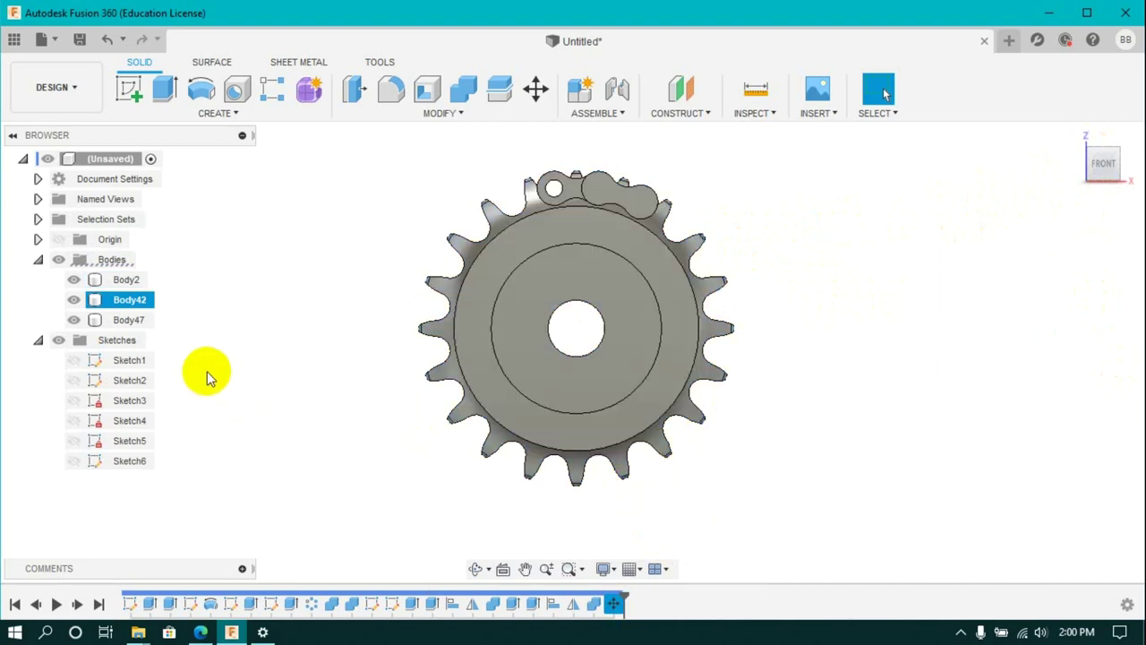
right_click(609, 603)
left_click(652, 430)
key("Escape")
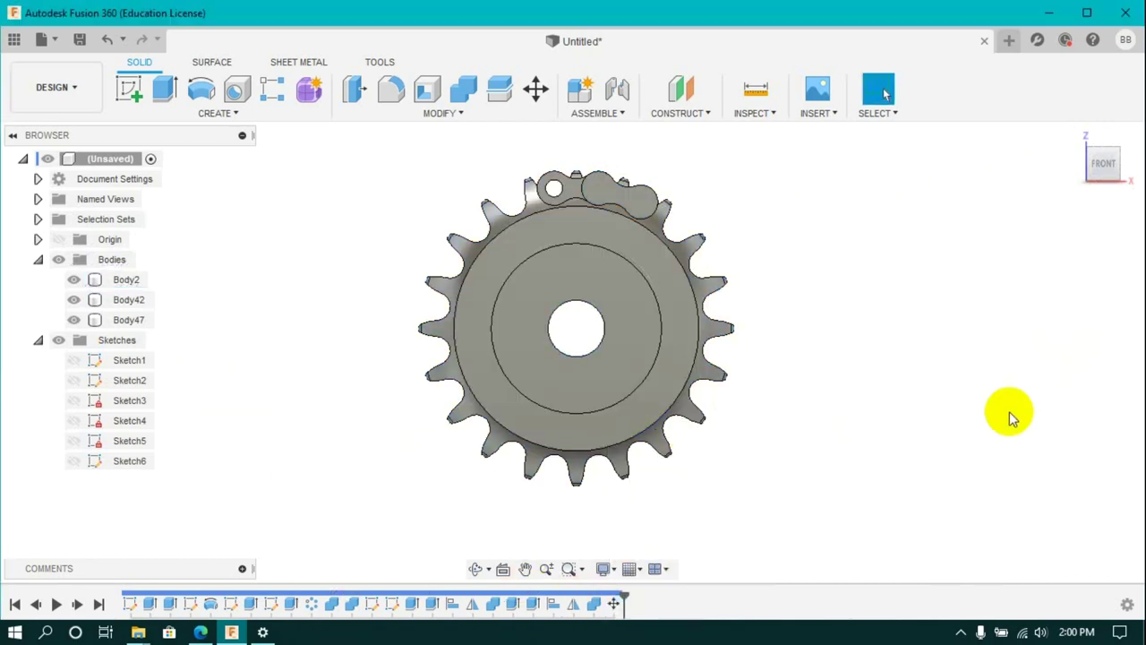
scroll(895, 398, "down", 3)
scroll(823, 379, "up", 3)
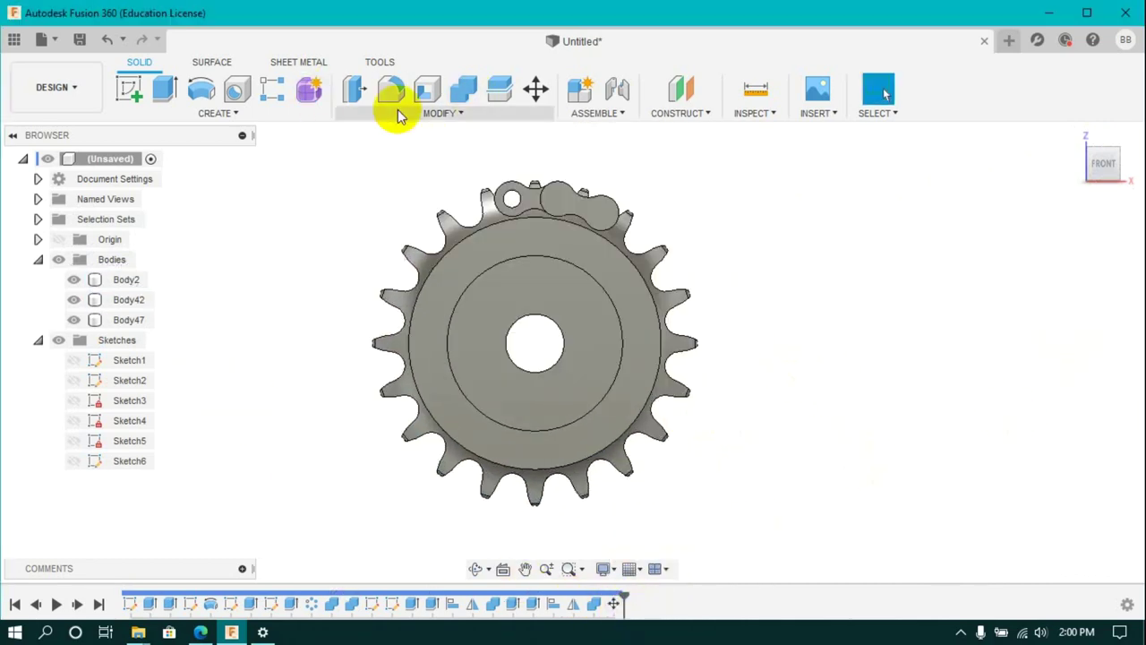
Circular-pattern Body42 and Body47 around the sprocket's centre hole with Angle type.
left_click(218, 113)
left_click(320, 415)
left_click(555, 199)
left_click(604, 209)
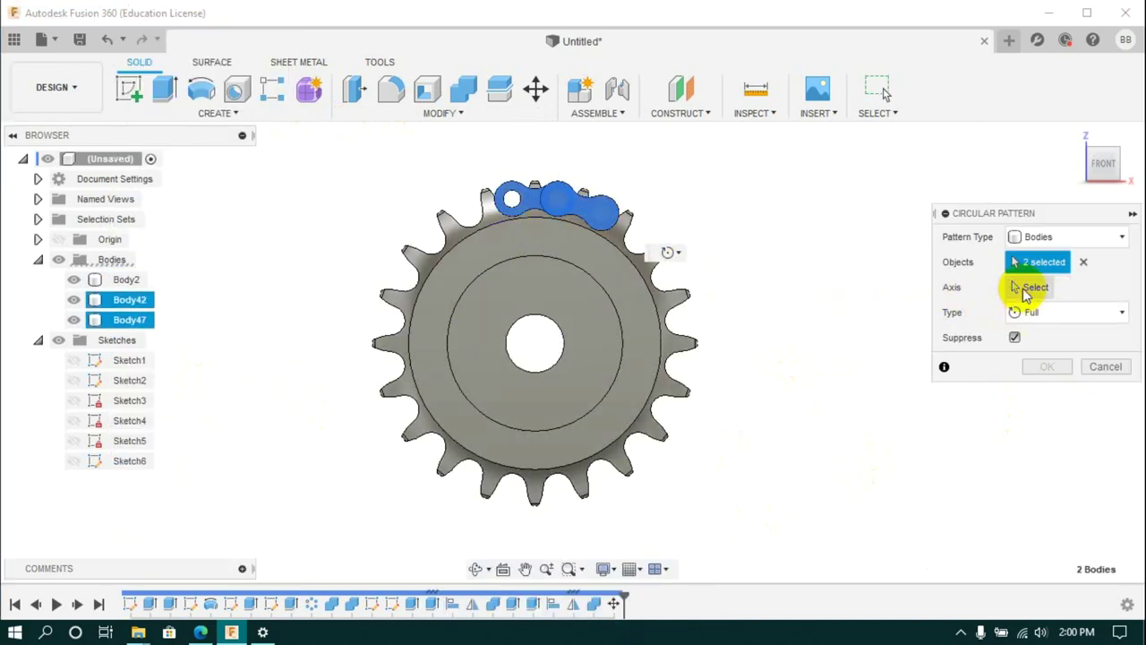
left_click(1030, 286)
left_click(528, 358)
left_click(1065, 312)
left_click(1047, 350)
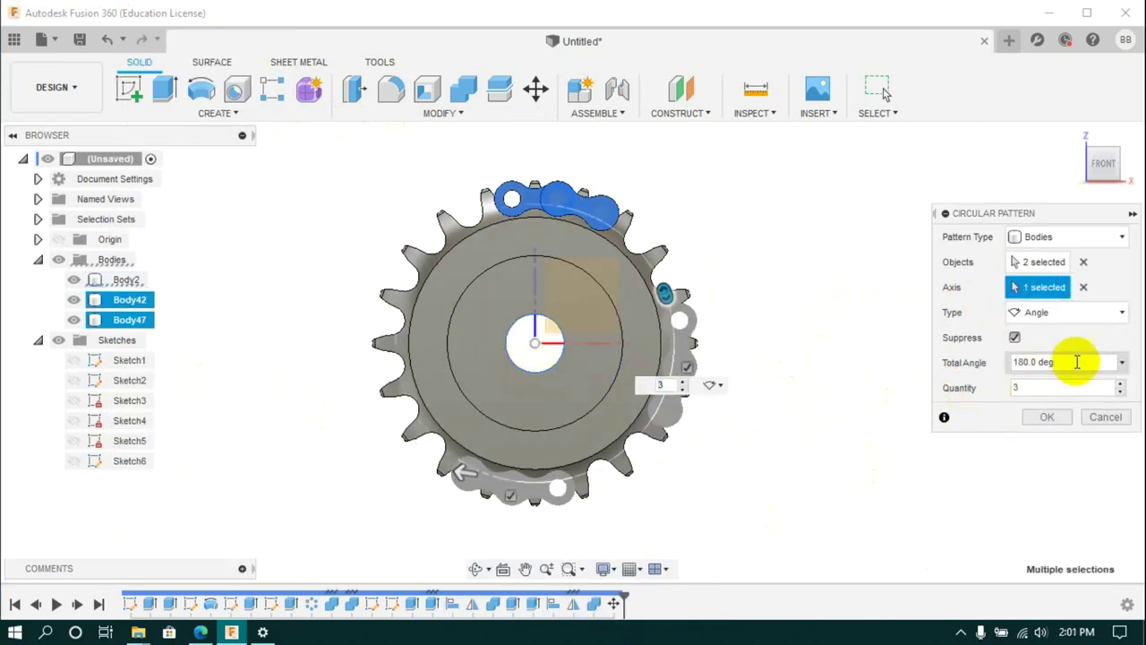
type("10")
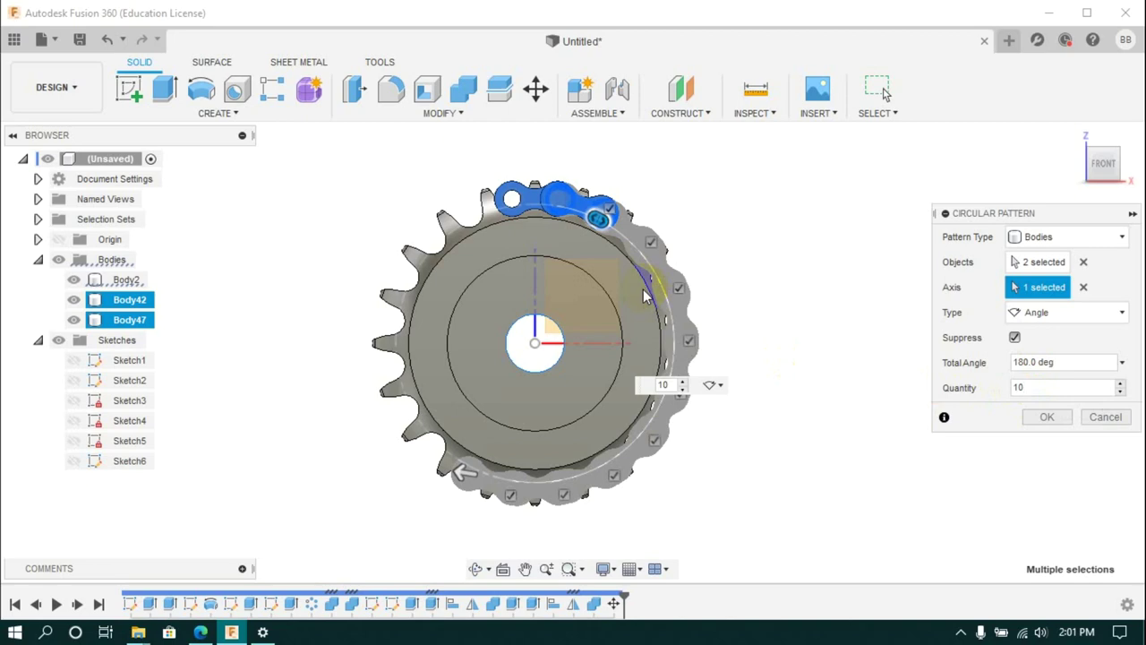
type("-")
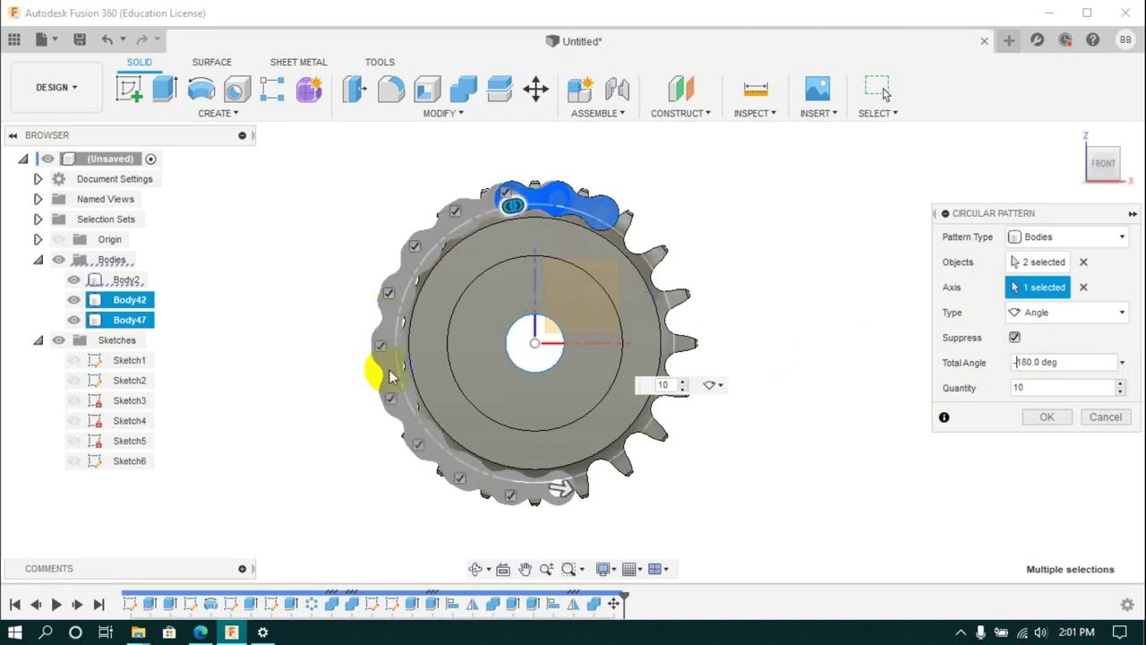
left_click(1030, 417)
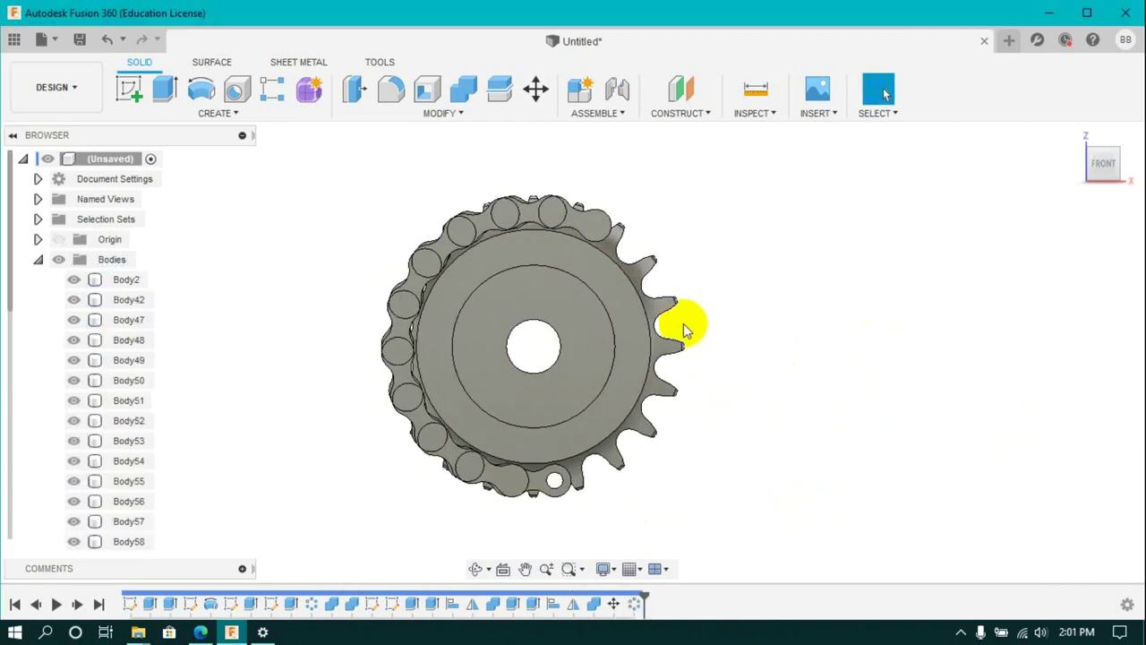
Edit the link pattern to a -90° total angle, then extend it to a full circle.
right_click(636, 603)
left_click(658, 451)
type("-90")
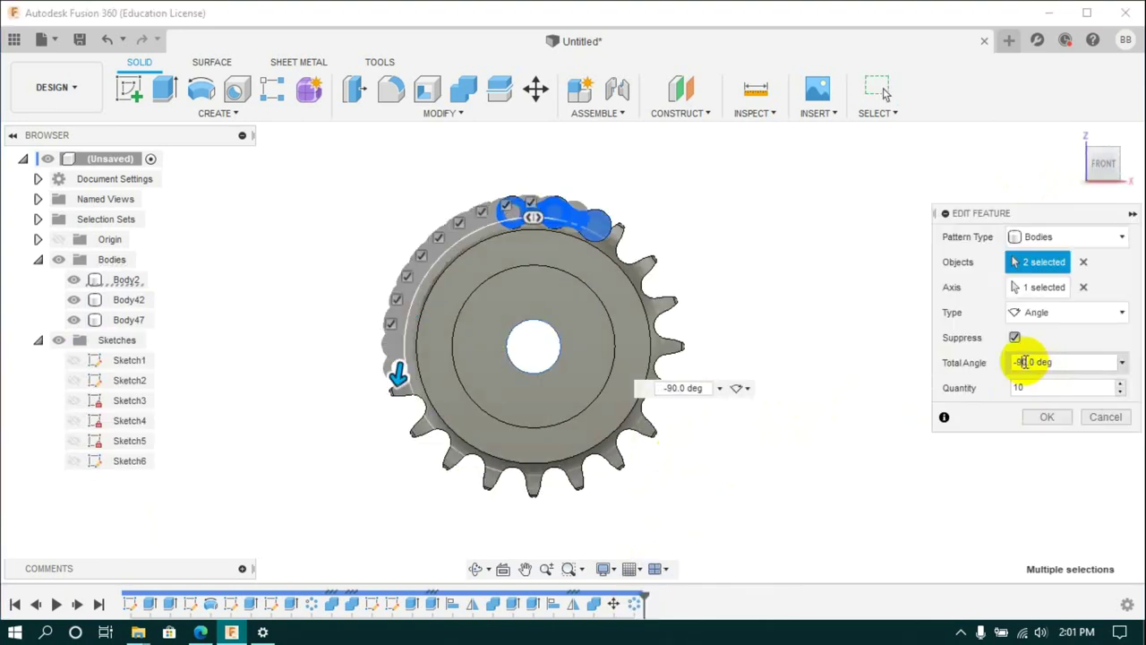
key("Return")
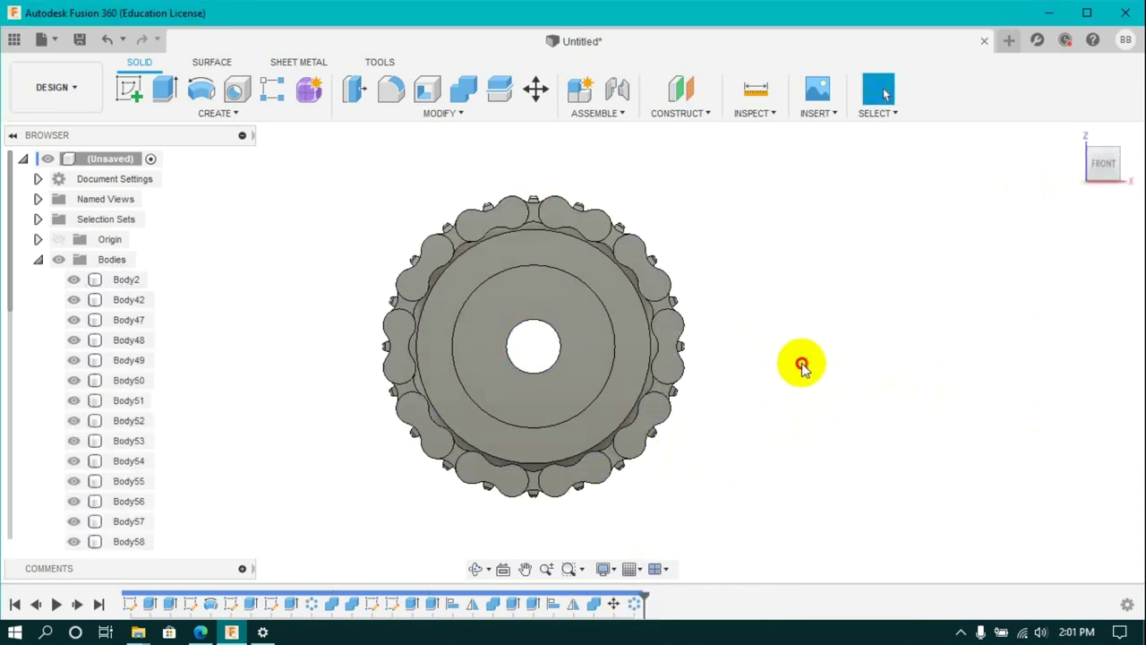
right_click(635, 604)
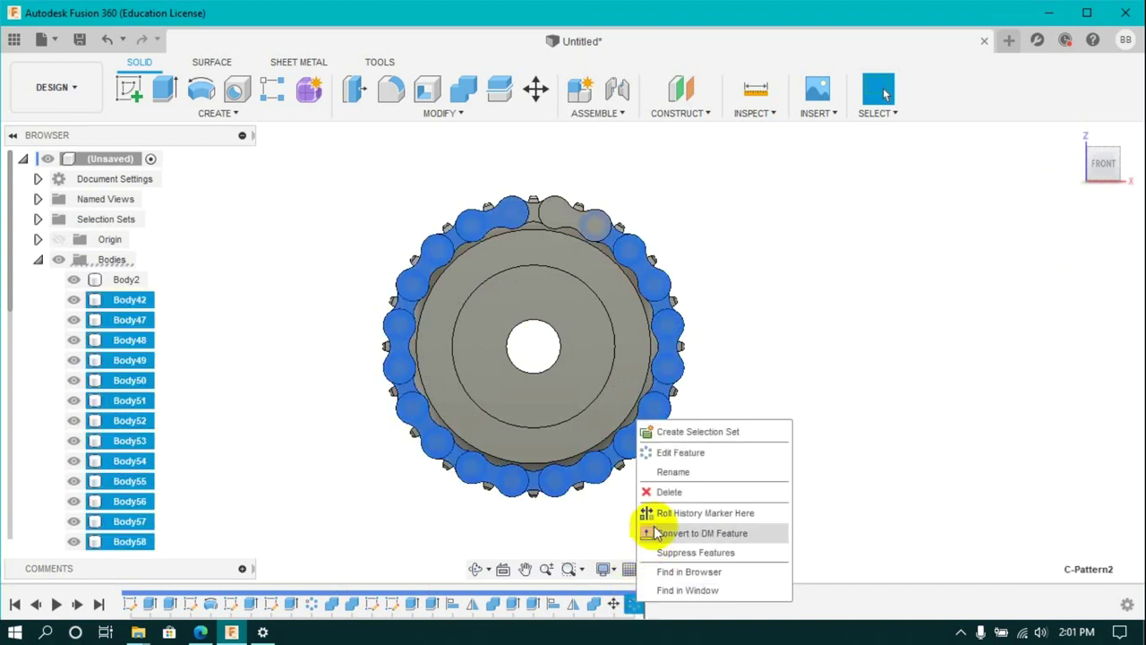
left_click(658, 450)
left_click(1021, 387)
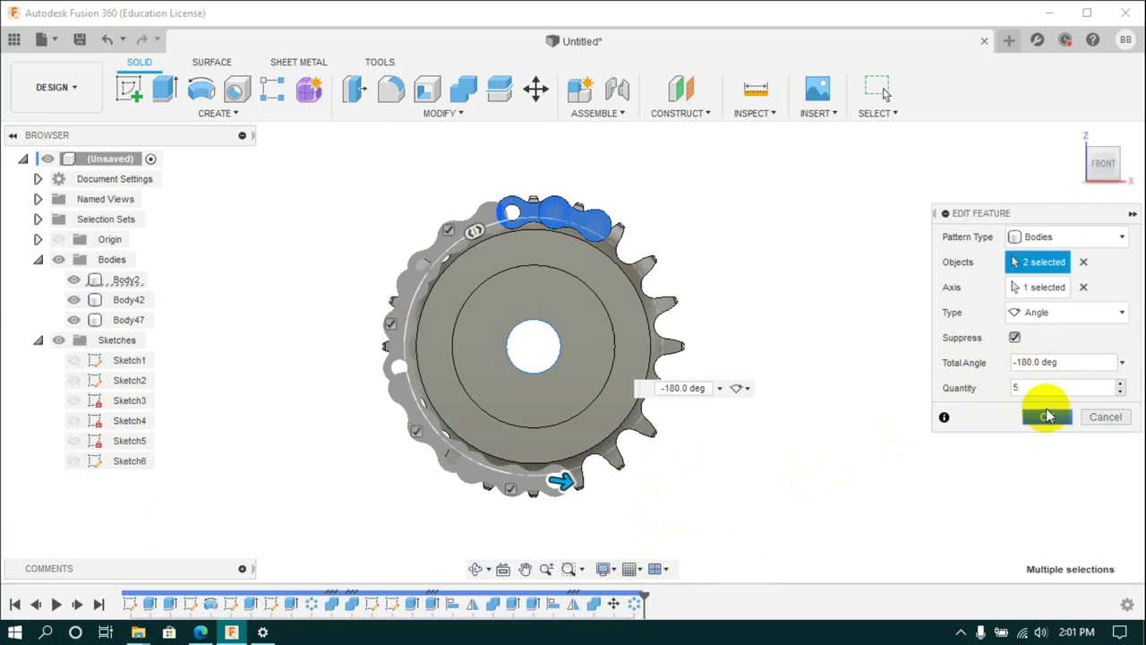
type("-90")
key("Return")
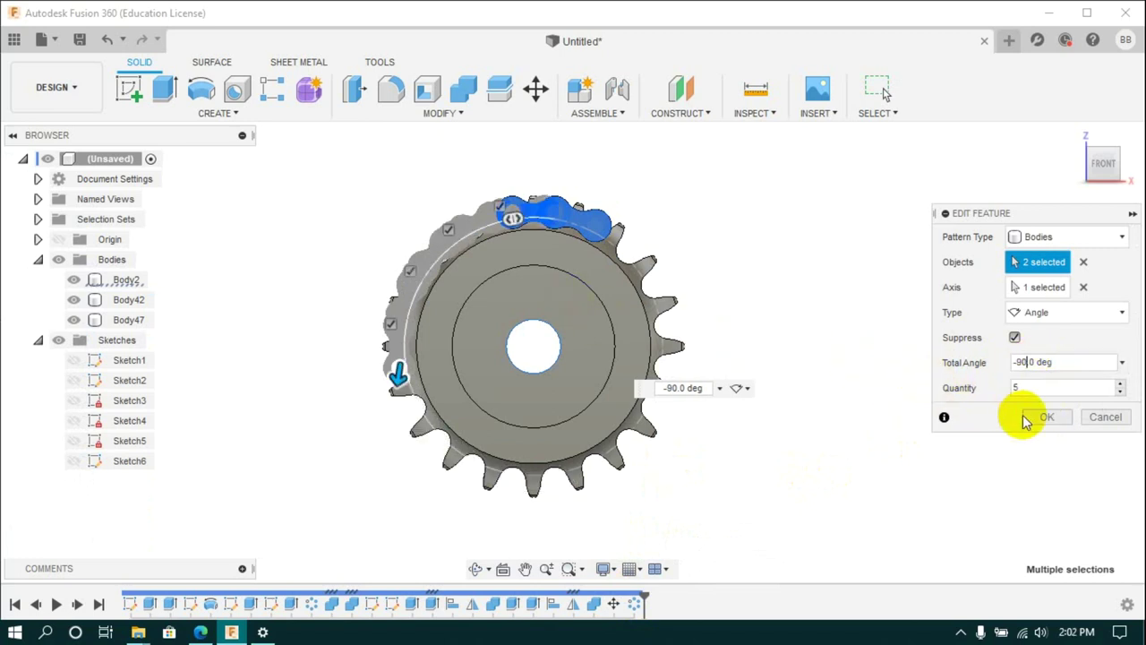
left_click(1044, 417)
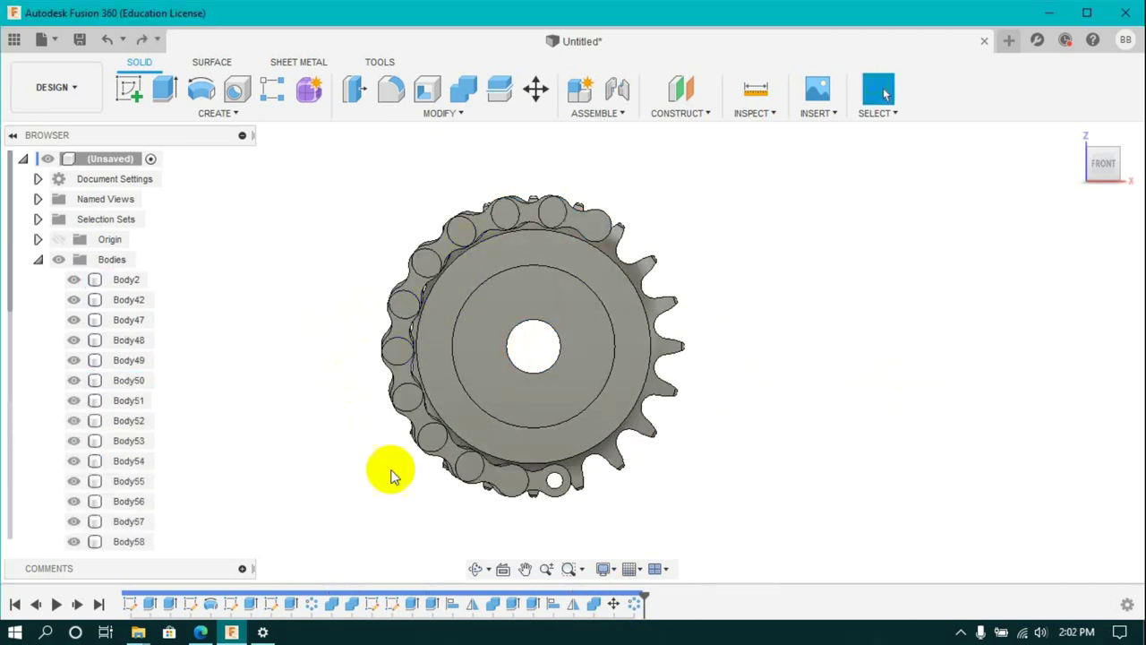
right_click(641, 605)
left_click(682, 443)
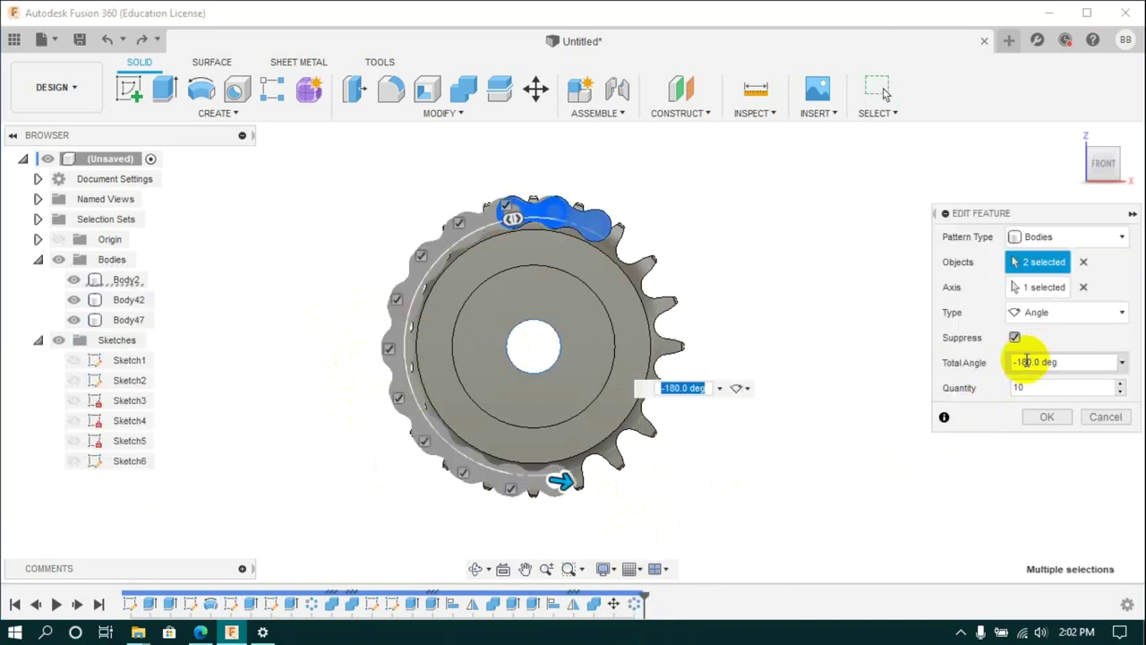
key("Return")
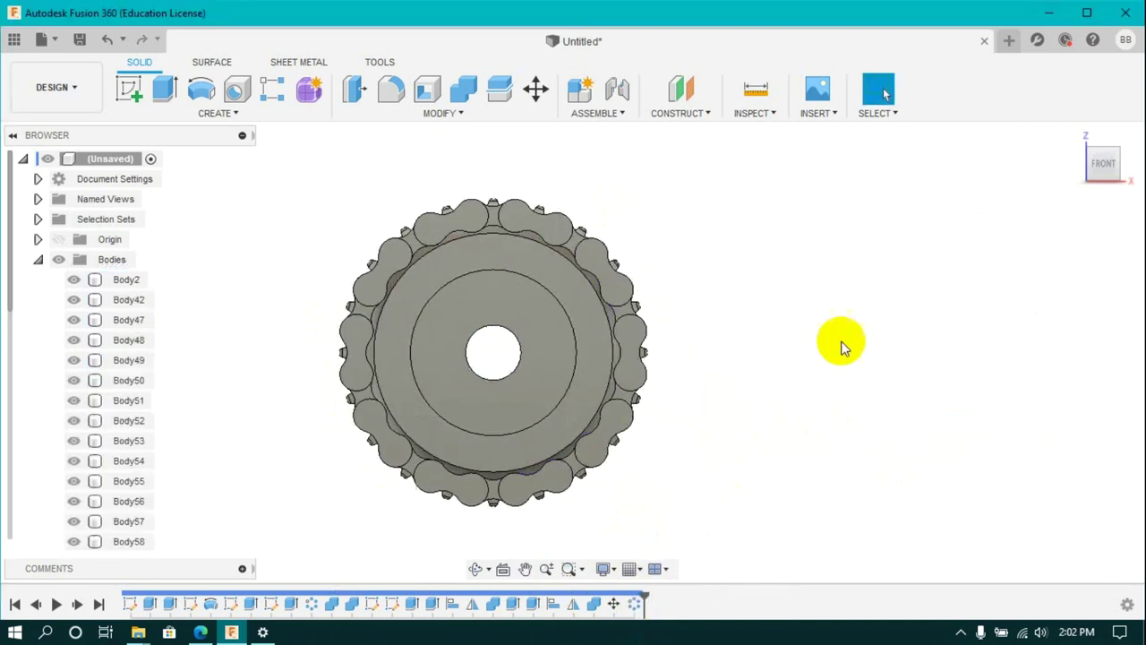
scroll(481, 363, "down", 2)
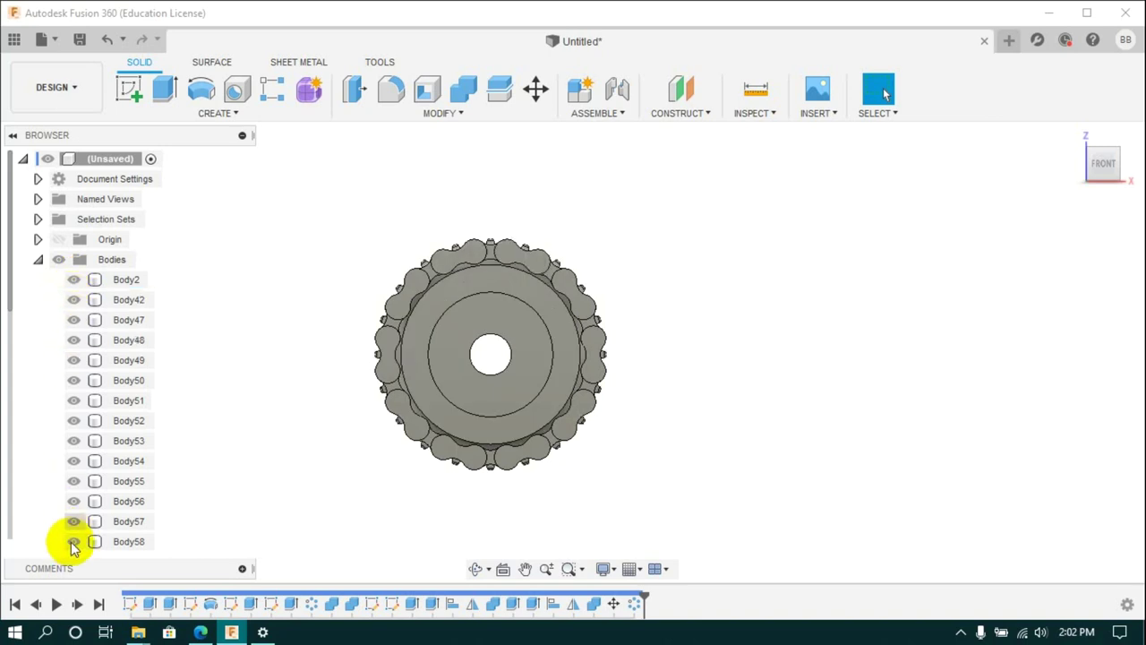
Hide three patterned link bodies, including Body53 and Body54.
scroll(72, 540, "down", 5)
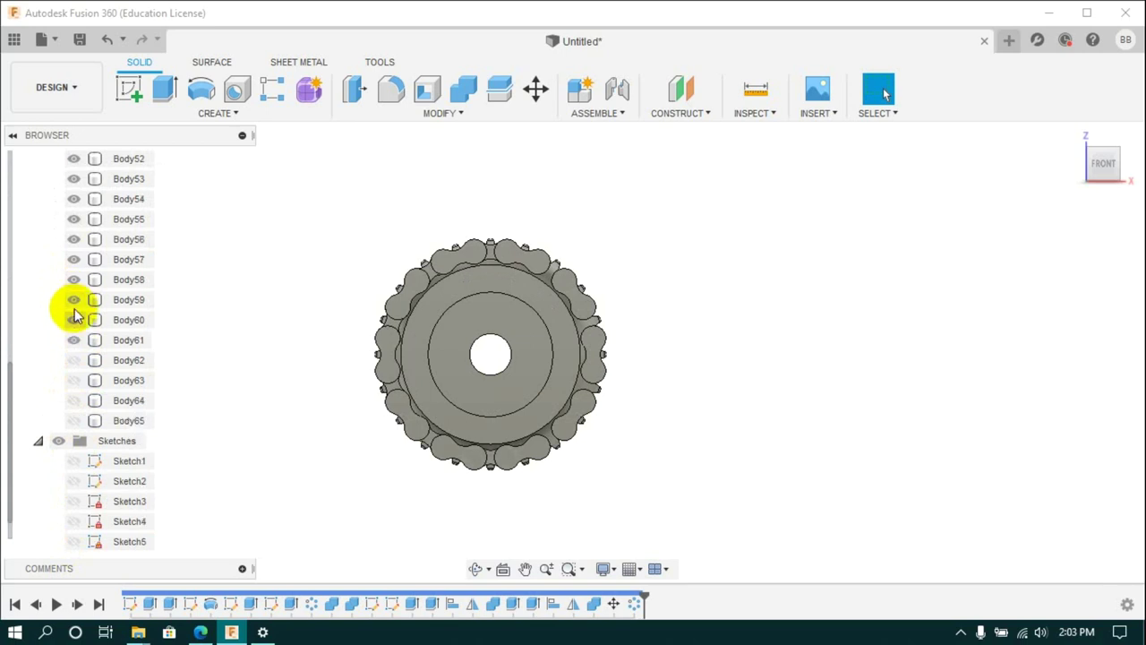
scroll(75, 315, "up", 1)
left_click(74, 281)
left_click(75, 258)
left_click(72, 239)
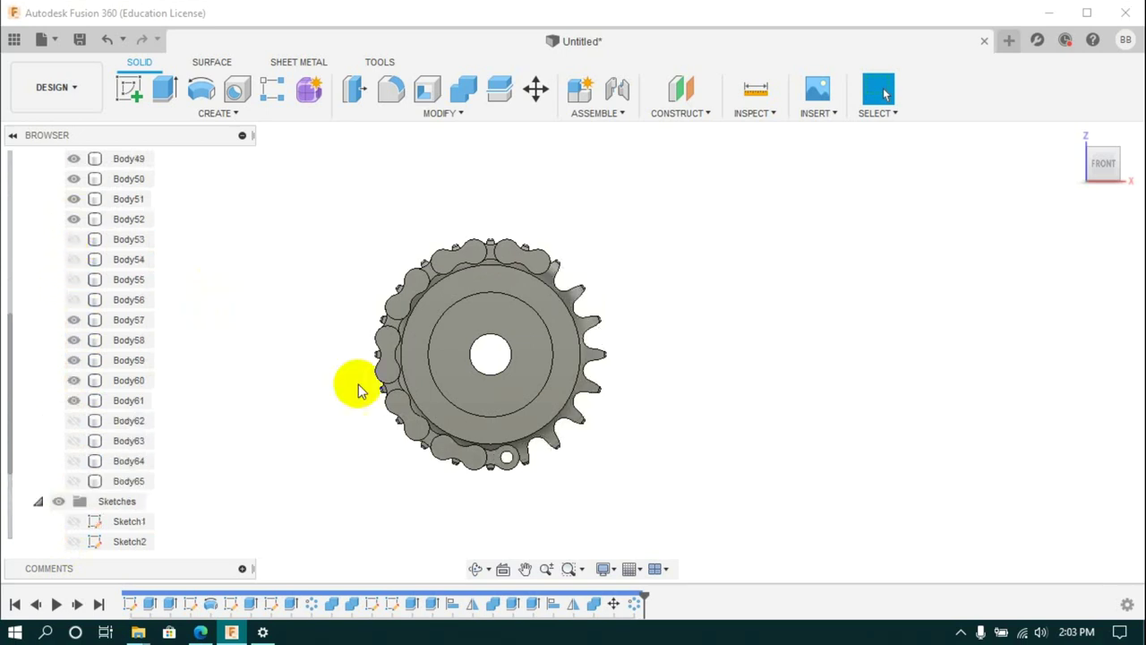
Rotate the top link Body42 slightly further around the sprocket about a pin edge.
left_click(540, 273)
key("m")
left_click(1043, 313)
left_click(597, 386)
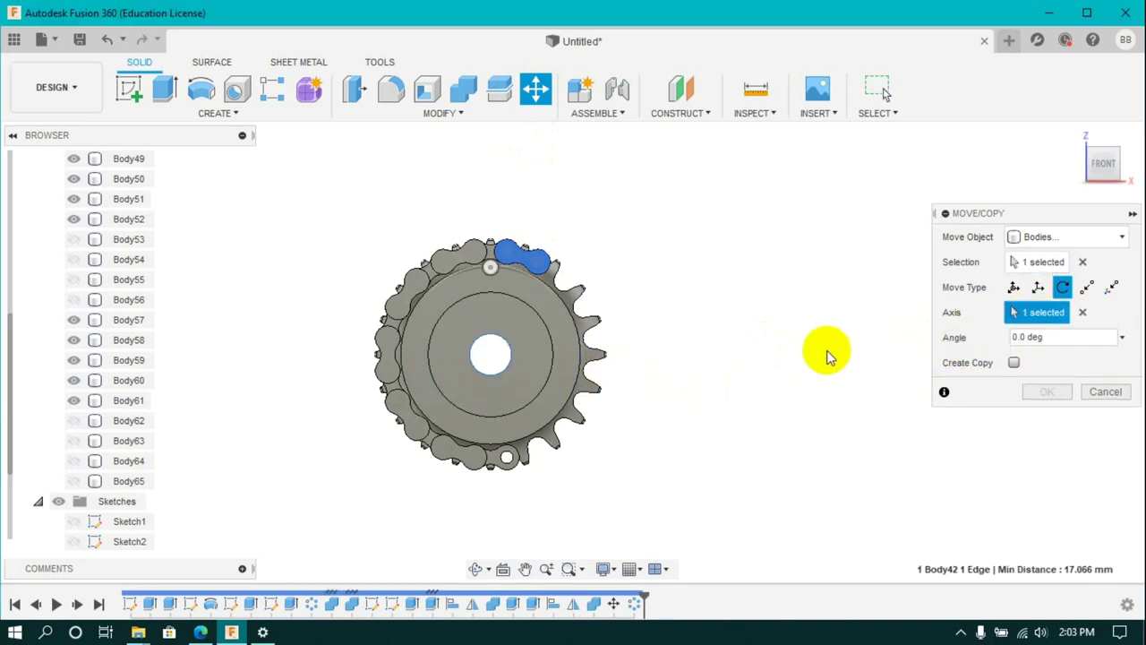
left_click_drag(490, 267, 470, 262)
key("Return")
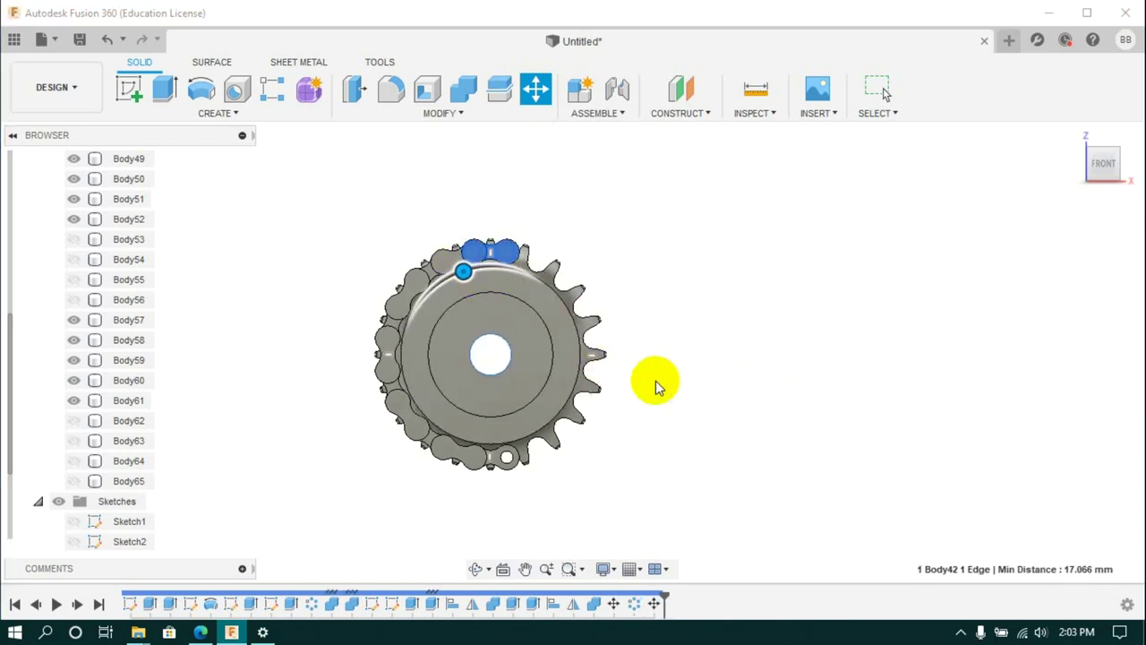
Check the rotated link from a corner view, then return to the front view.
left_click(216, 116)
left_click(199, 119)
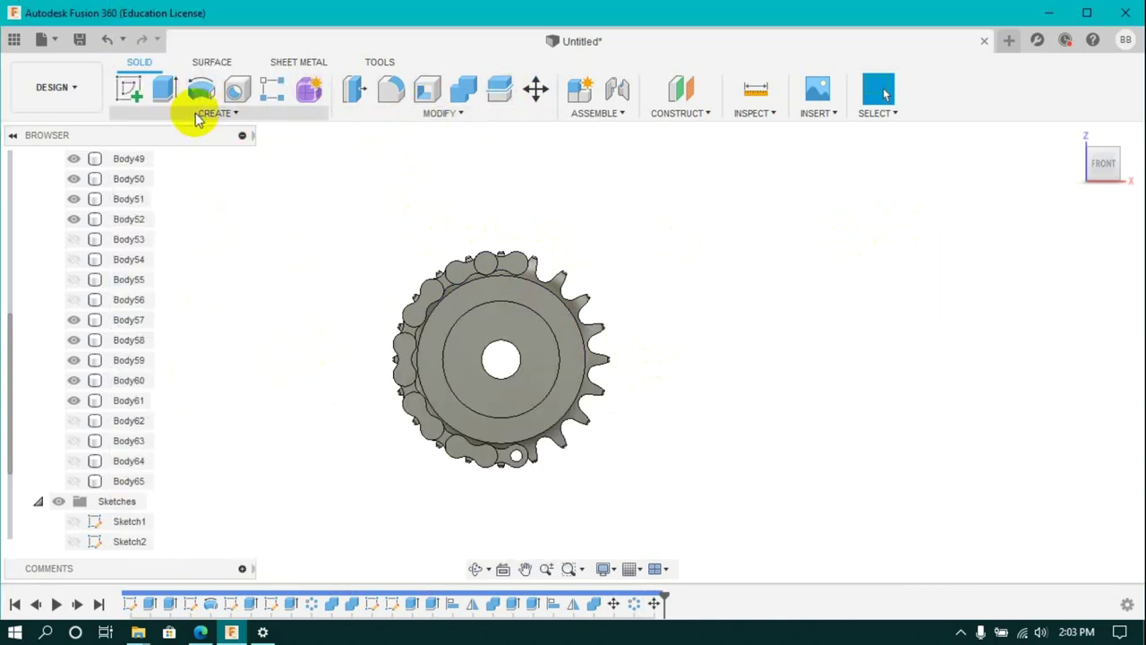
left_click(1116, 148)
left_click(1094, 176)
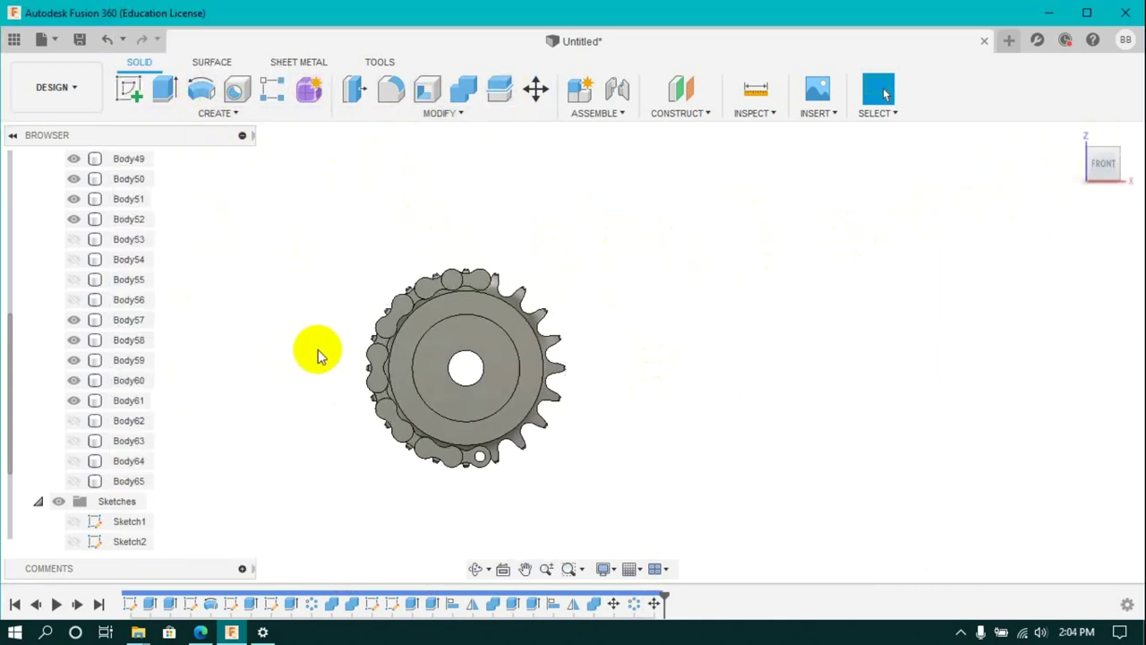
In Sketch6, add a driven 7.822 mm dimension between the two pin centres.
left_click(218, 113)
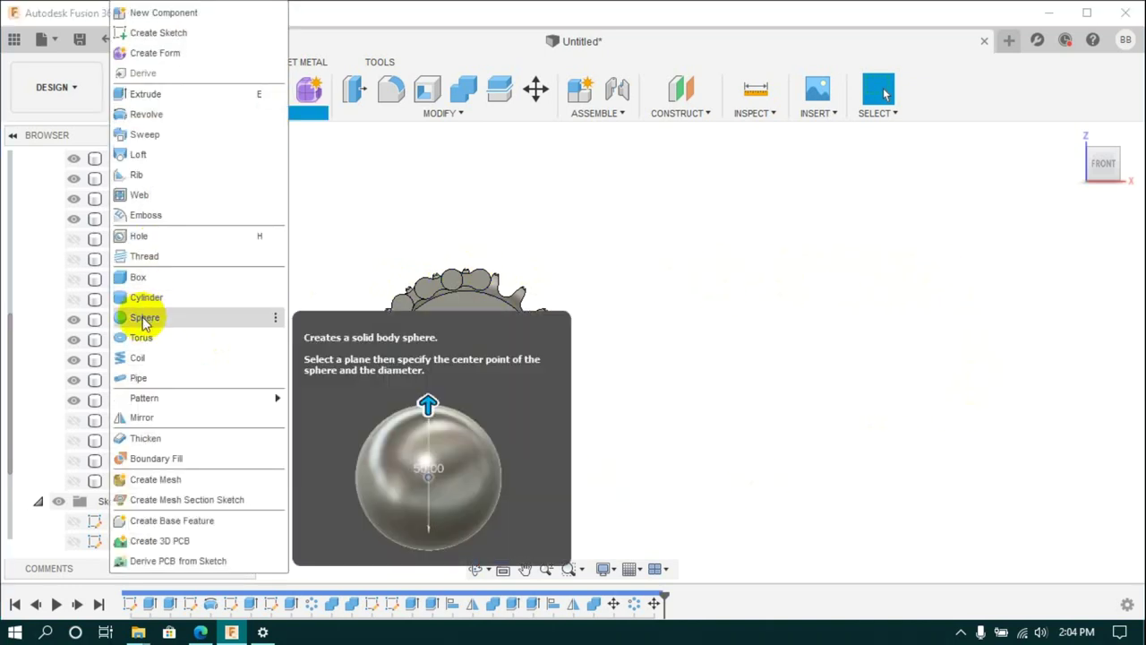
left_click(190, 604)
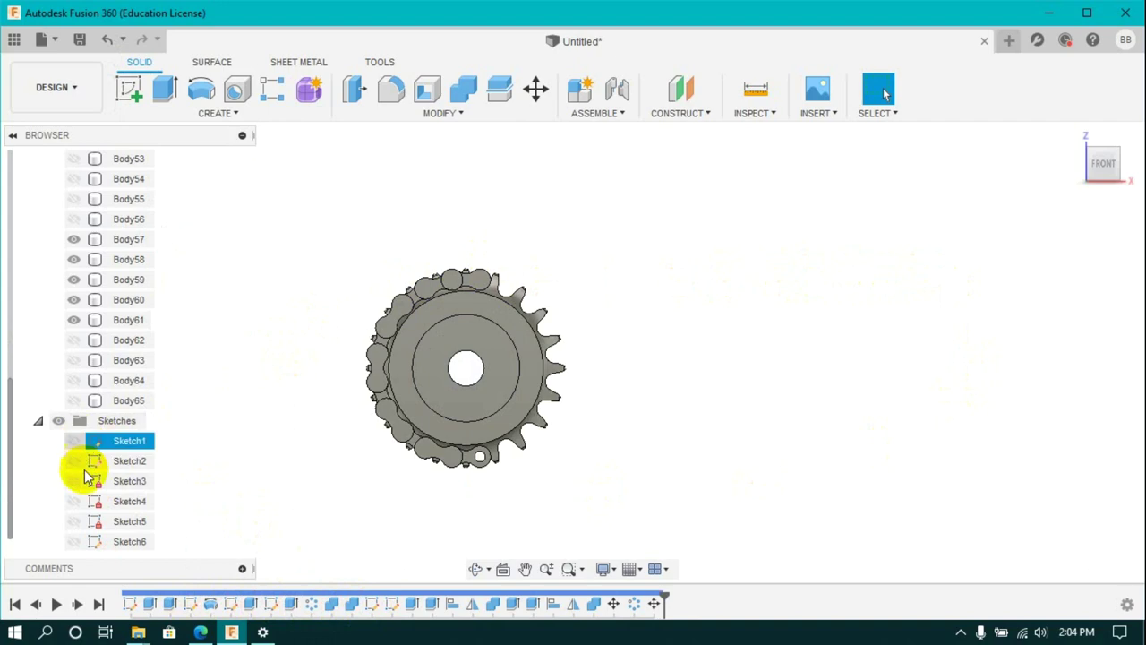
scroll(358, 332, "up", 5)
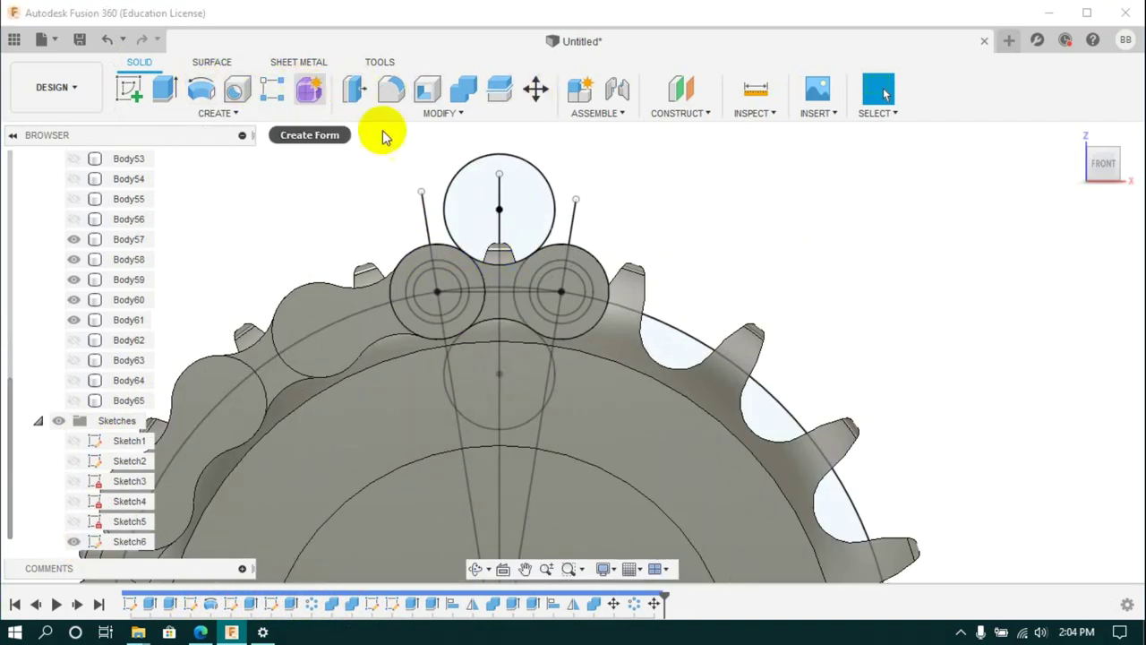
right_click(126, 541)
left_click(157, 307)
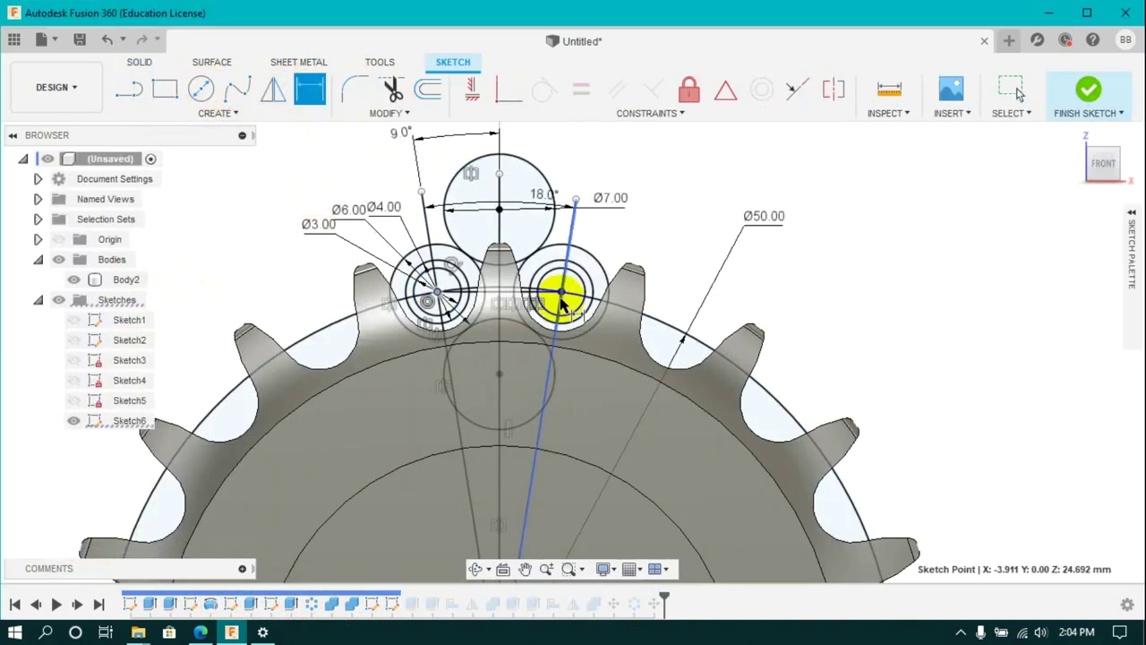
left_click(519, 145)
key("Return")
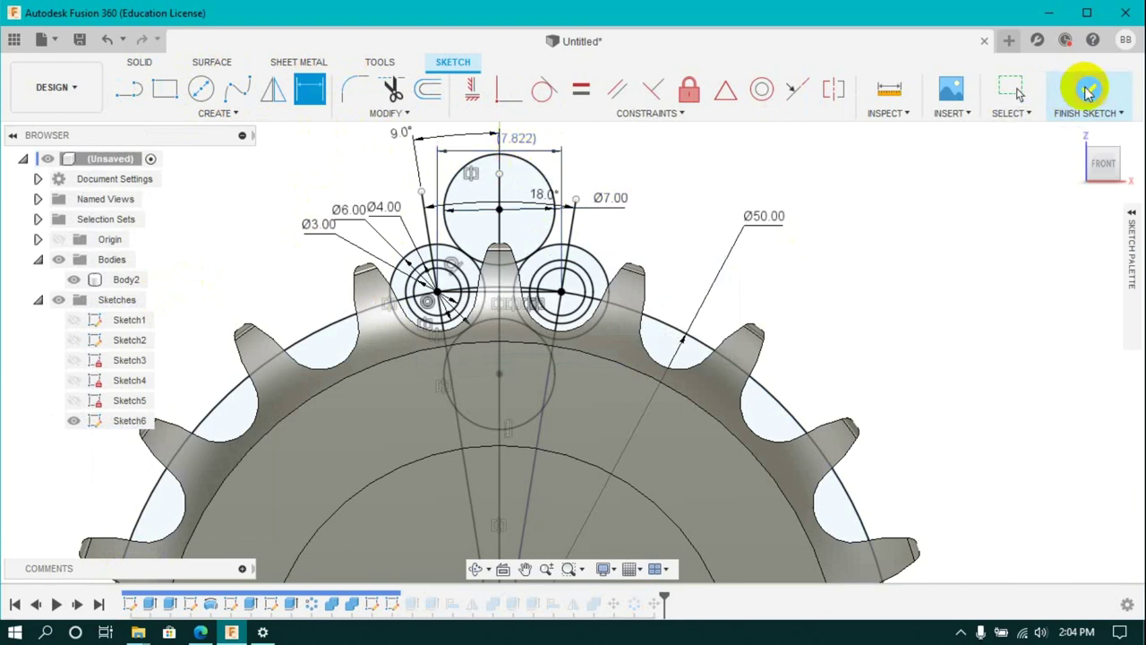
left_click(1086, 90)
Translate link Body42 so it sits in the chain on top of the sprocket.
scroll(87, 530, "down", 5)
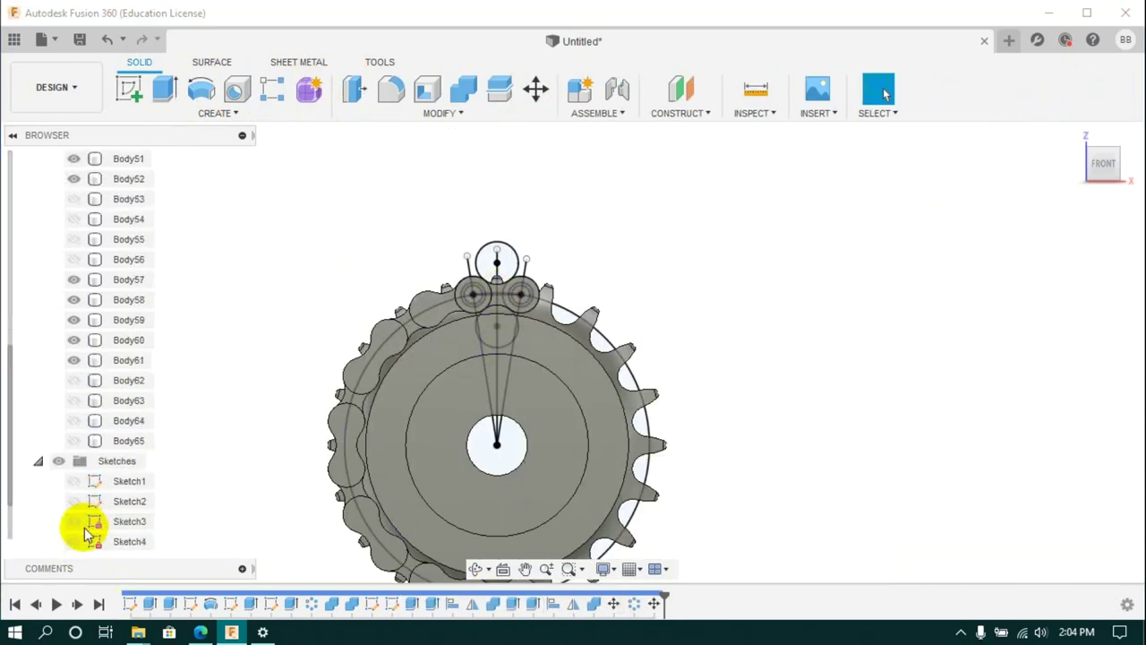
scroll(86, 530, "down", 3)
left_click(536, 87)
left_click(1038, 286)
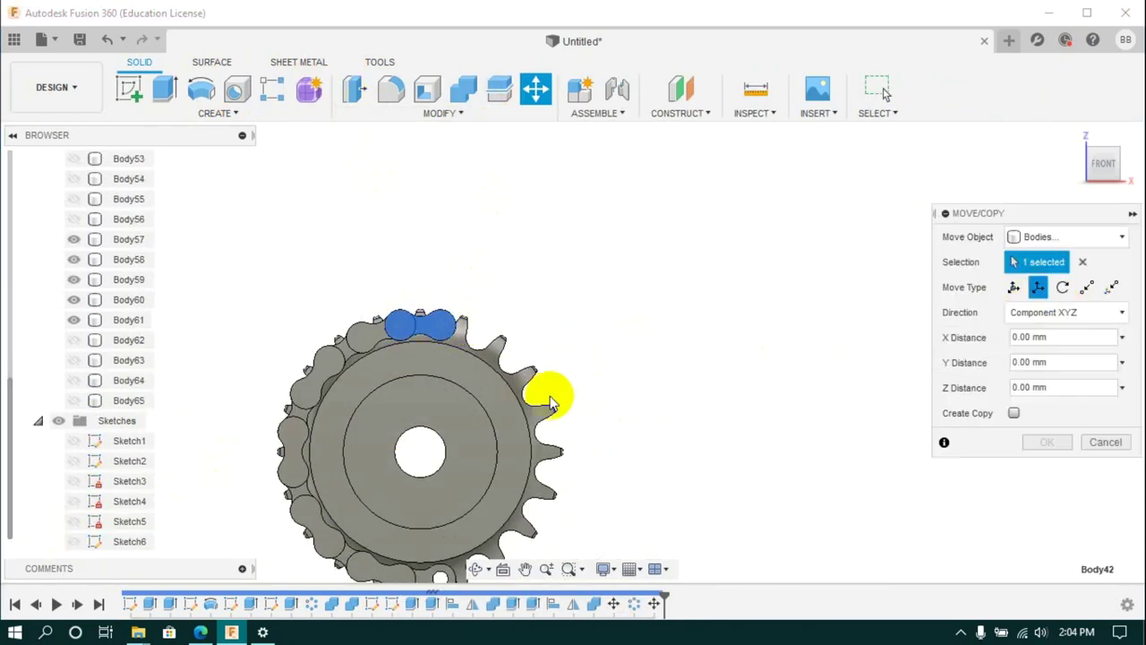
key("Return")
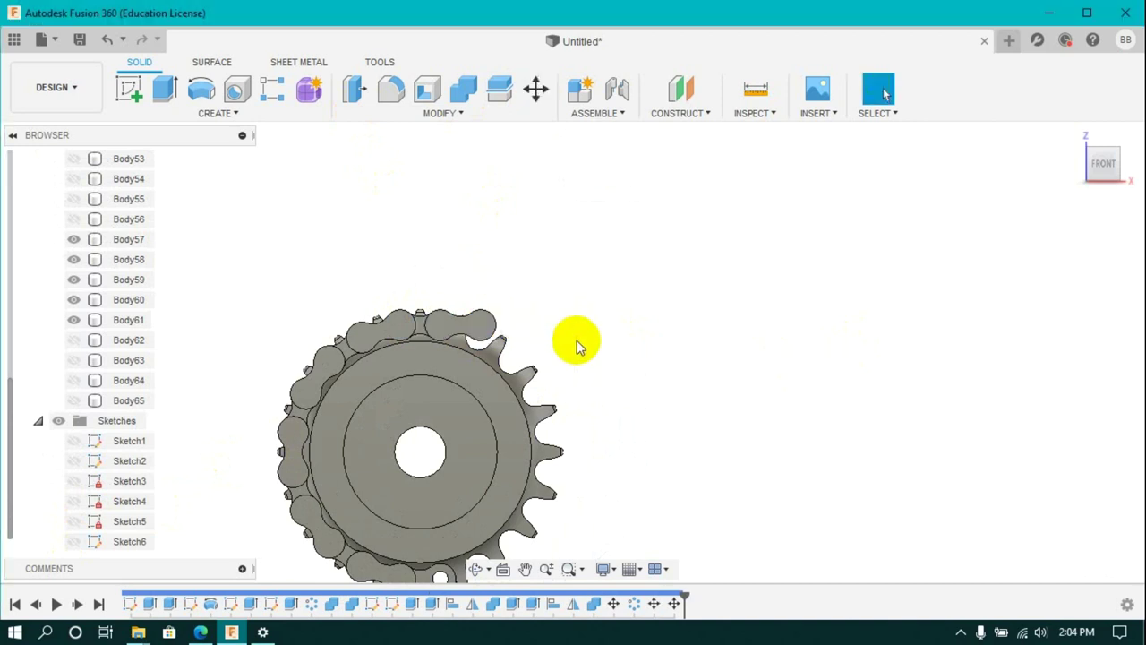
scroll(450, 306, "down", 2)
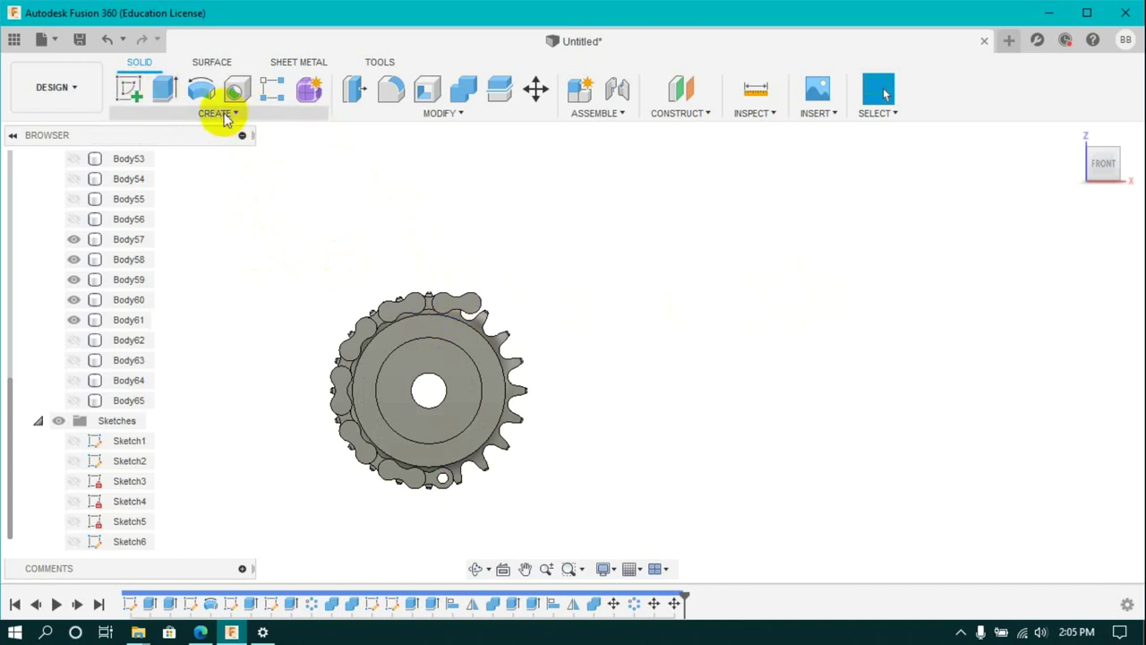
Mirror the top chain link across a plane to create the bottom link.
left_click(226, 117)
left_click(153, 418)
left_click(475, 304)
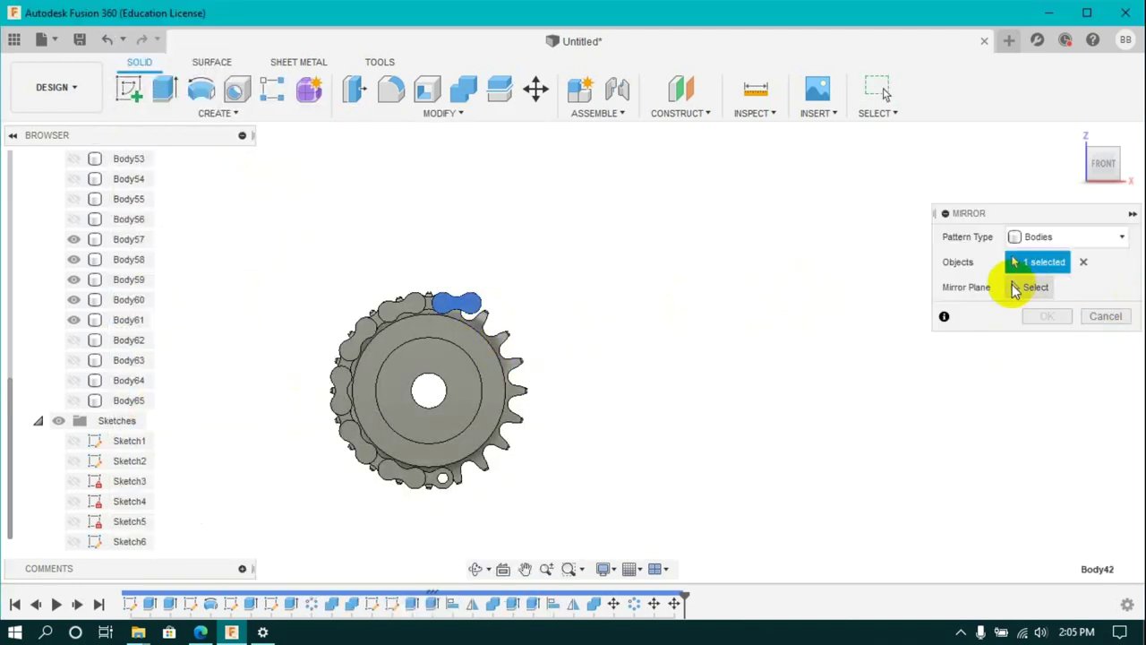
left_click(1015, 287)
left_click(430, 388)
key("Return")
Rectangular-pattern four links along X, quantity 7 at 7.822*2 spacing, forming top and bottom runs.
left_click(256, 114)
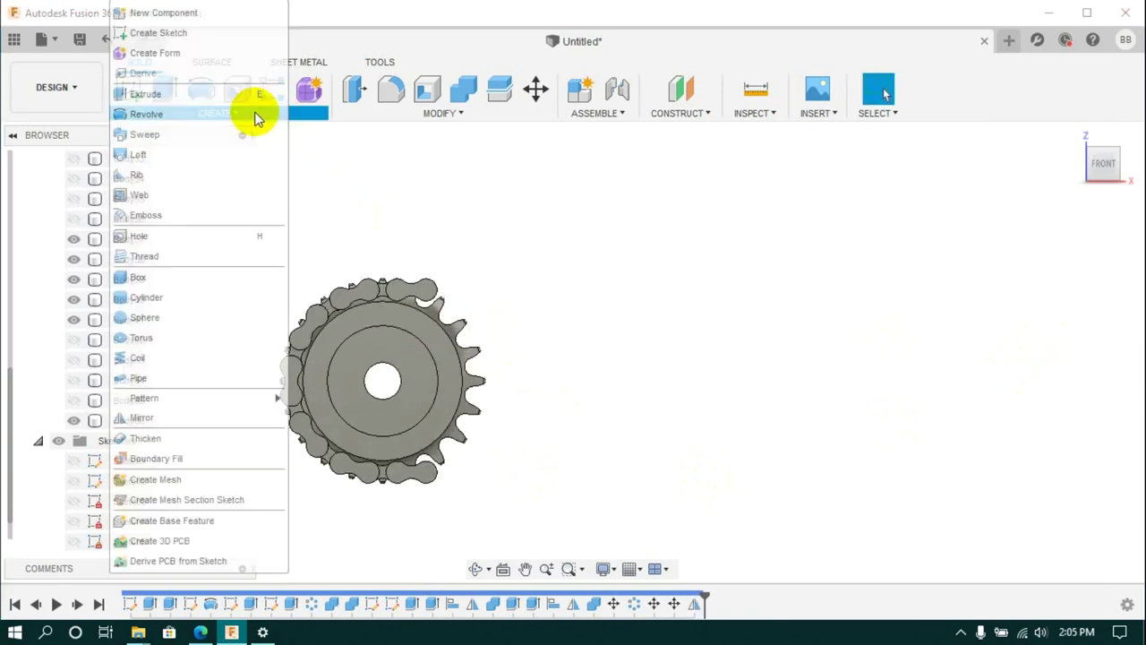
left_click(322, 396)
left_click(1052, 236)
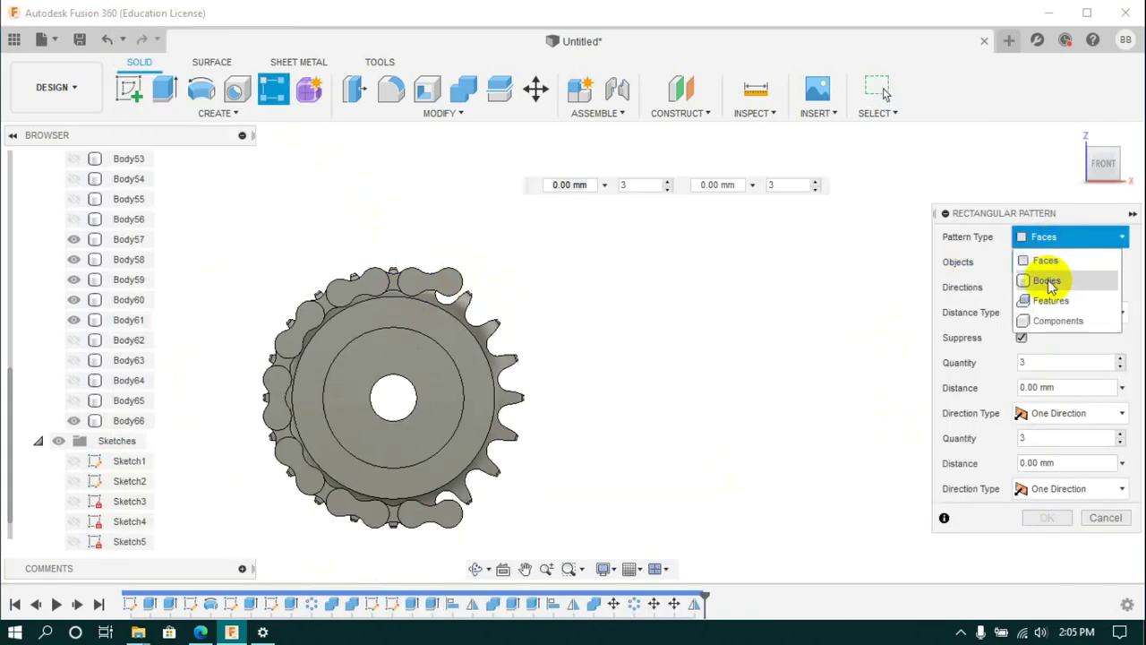
left_click(1045, 280)
left_click(421, 288)
scroll(403, 376, "up", 3)
left_click(421, 428)
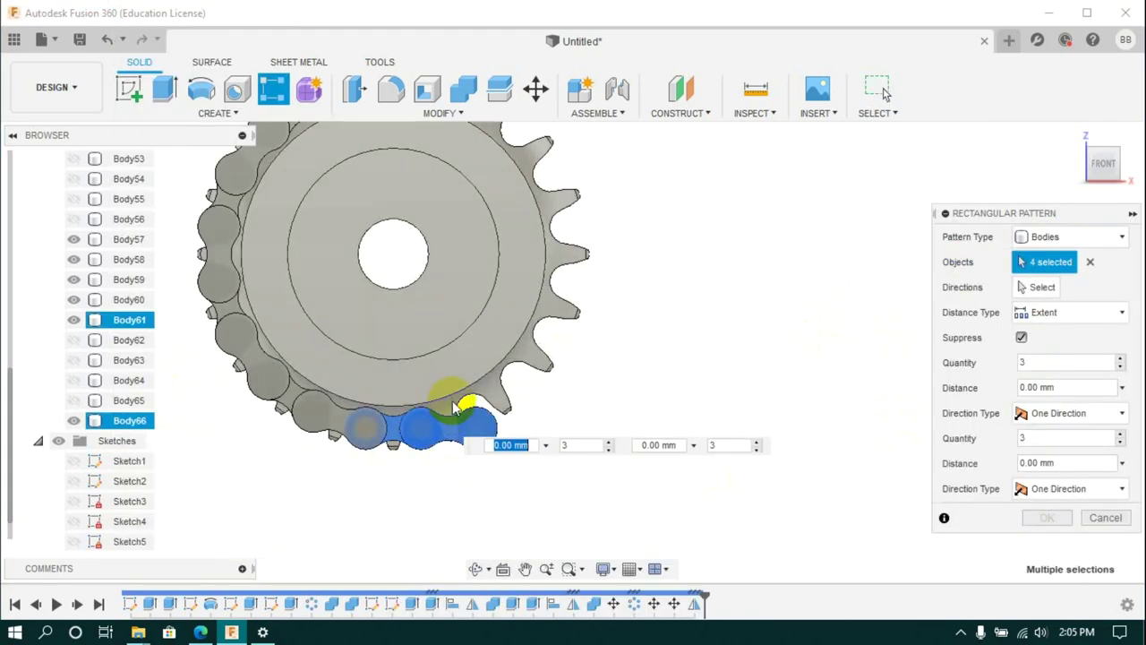
scroll(456, 407, "down", 5)
scroll(621, 325, "up", 2)
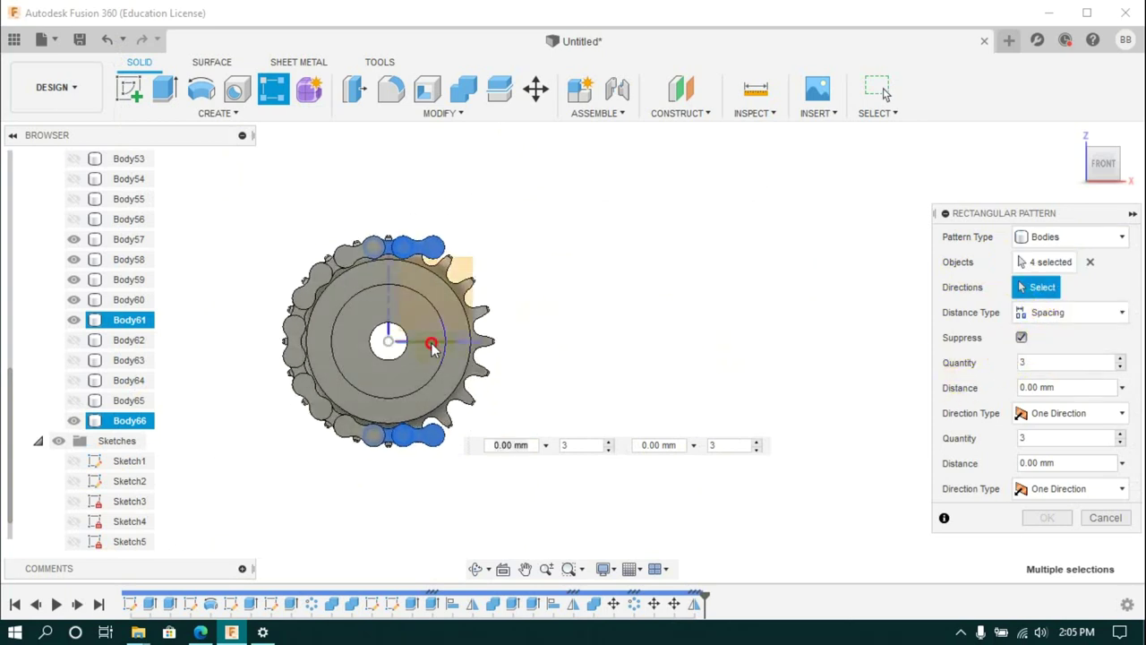
left_click(431, 346)
left_click_drag(439, 341, 573, 345)
left_click(753, 372)
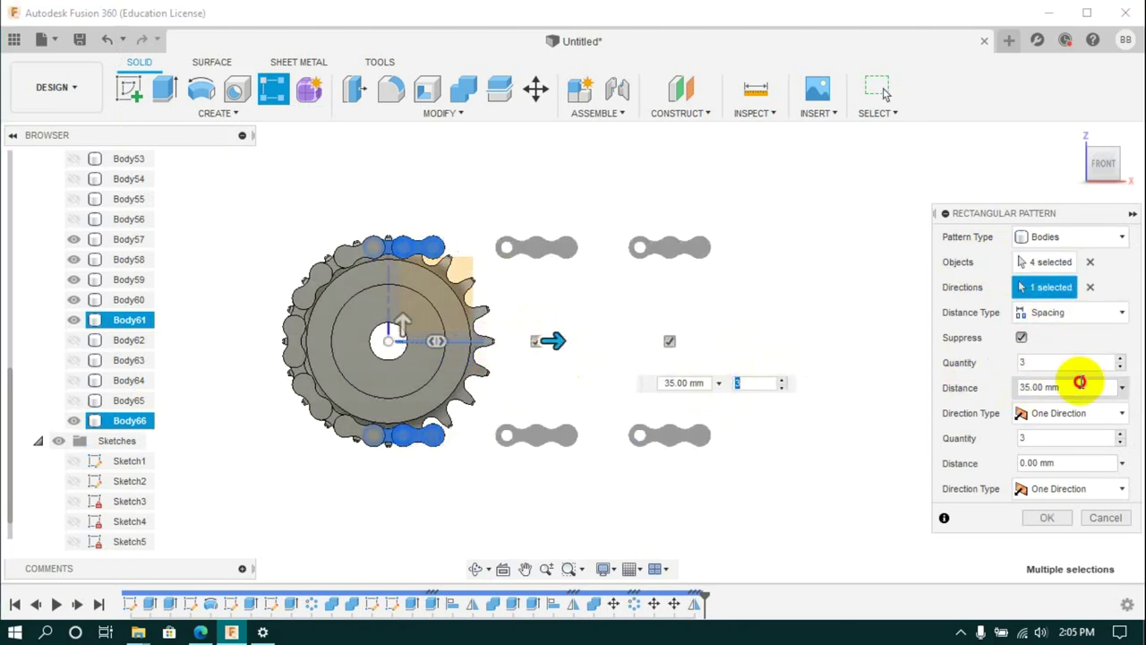
type(".822*2")
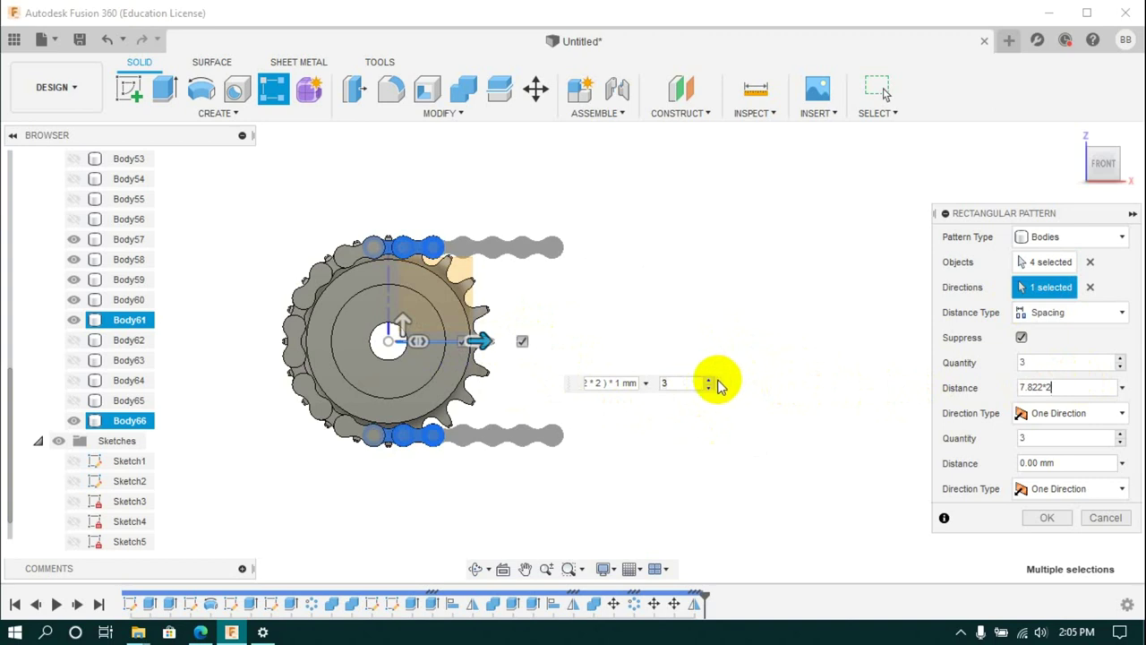
left_click(1036, 519)
scroll(907, 372, "down", 3)
scroll(586, 407, "up", 2)
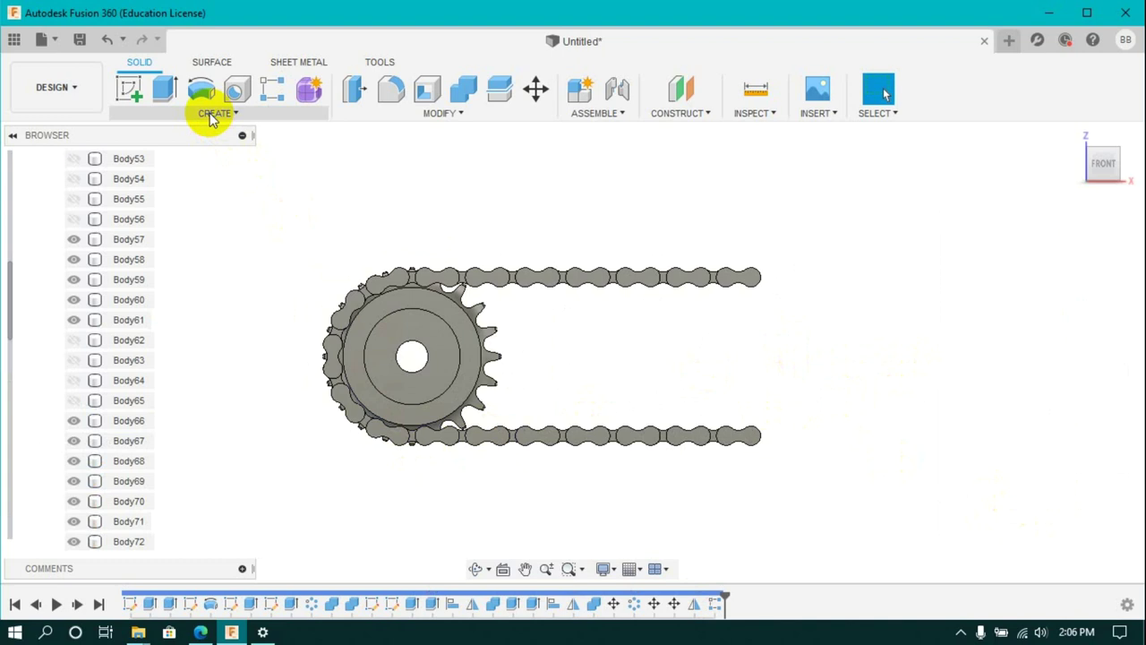
Show the hidden link bodies Body62, Body64 and Body65 again.
left_click(70, 343)
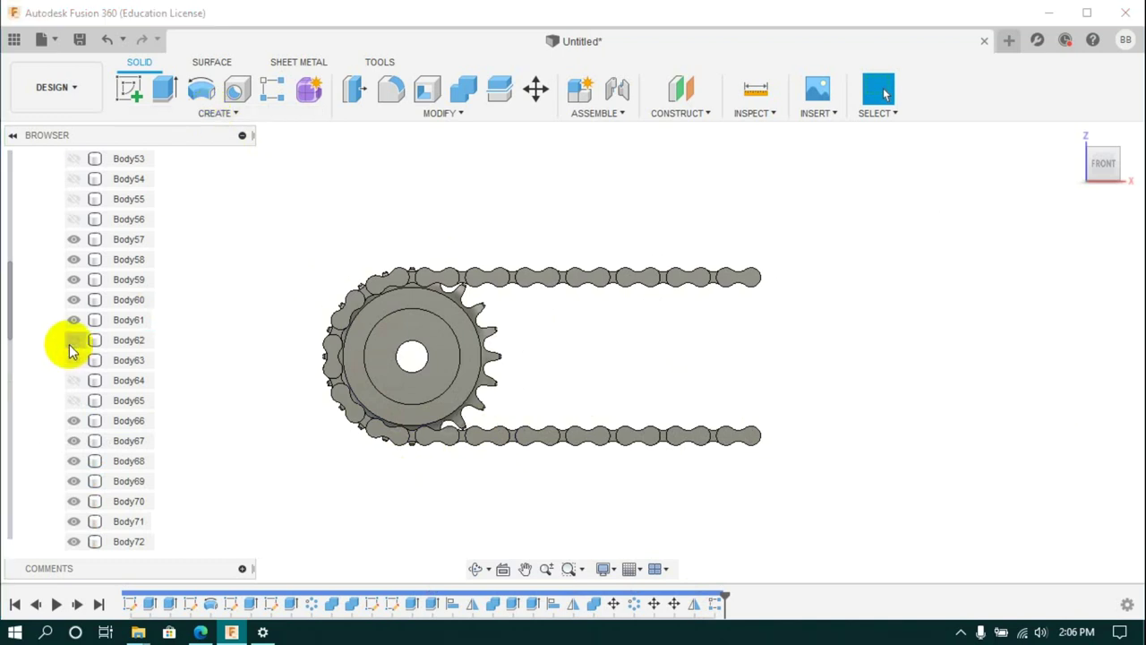
left_click(72, 379)
left_click(72, 400)
scroll(89, 323, "up", 1)
Translate Body65 and the other wrapped links right along X by a multiple of the 7.822 pitch.
left_click(233, 114)
key("m")
left_click(479, 309)
scroll(479, 314, "up", 2)
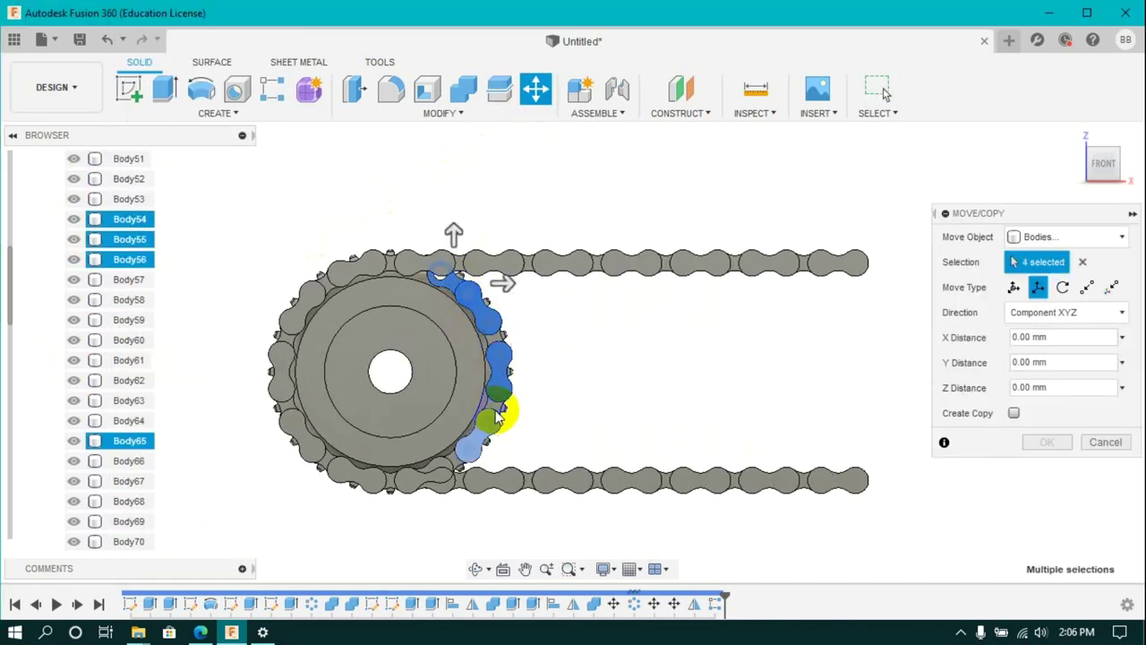
left_click(498, 394)
scroll(504, 367, "up", 2)
left_click(496, 329)
scroll(501, 358, "up", 3)
left_click(504, 391)
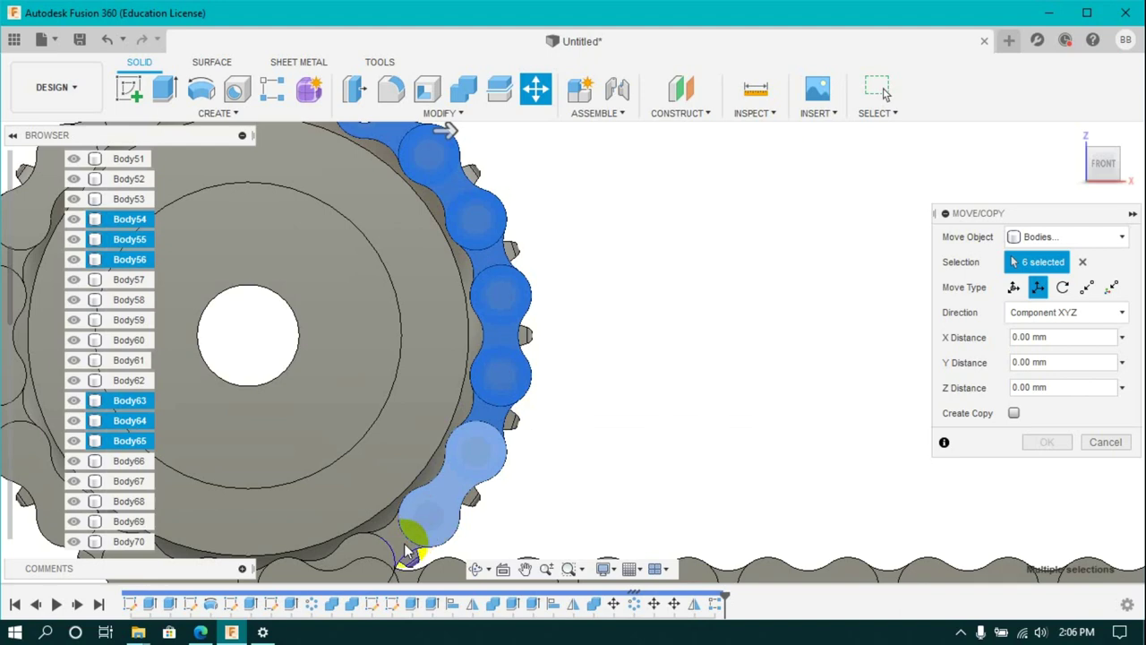
scroll(475, 399, "down", 5)
left_click_drag(475, 345, 732, 369)
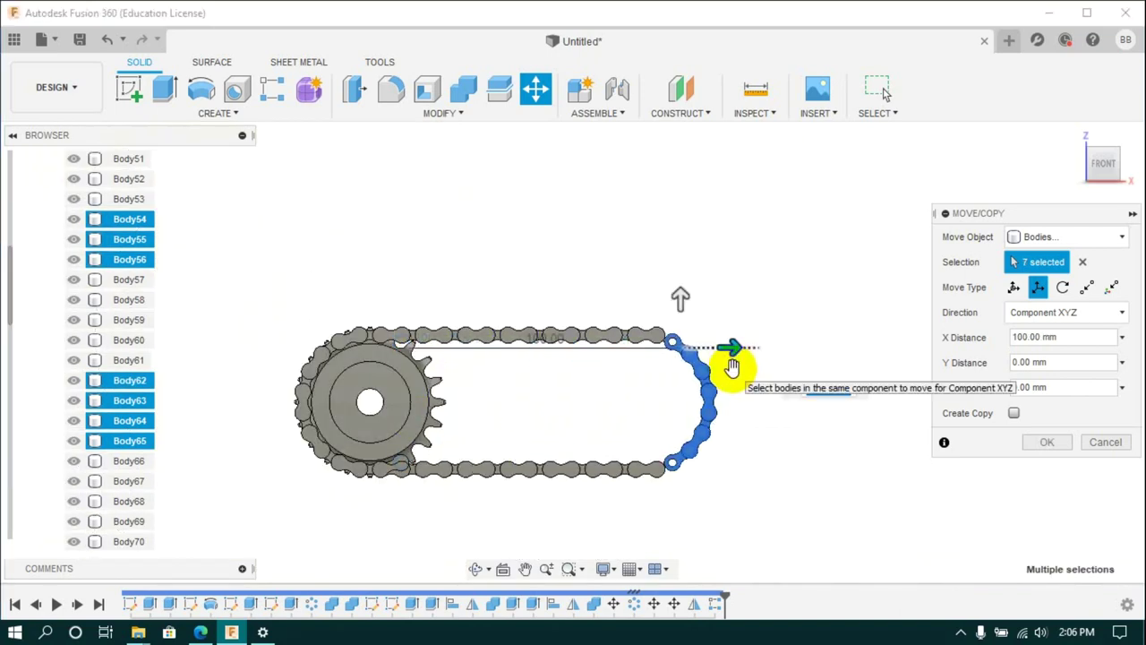
scroll(736, 354, "up", 1)
type("72")
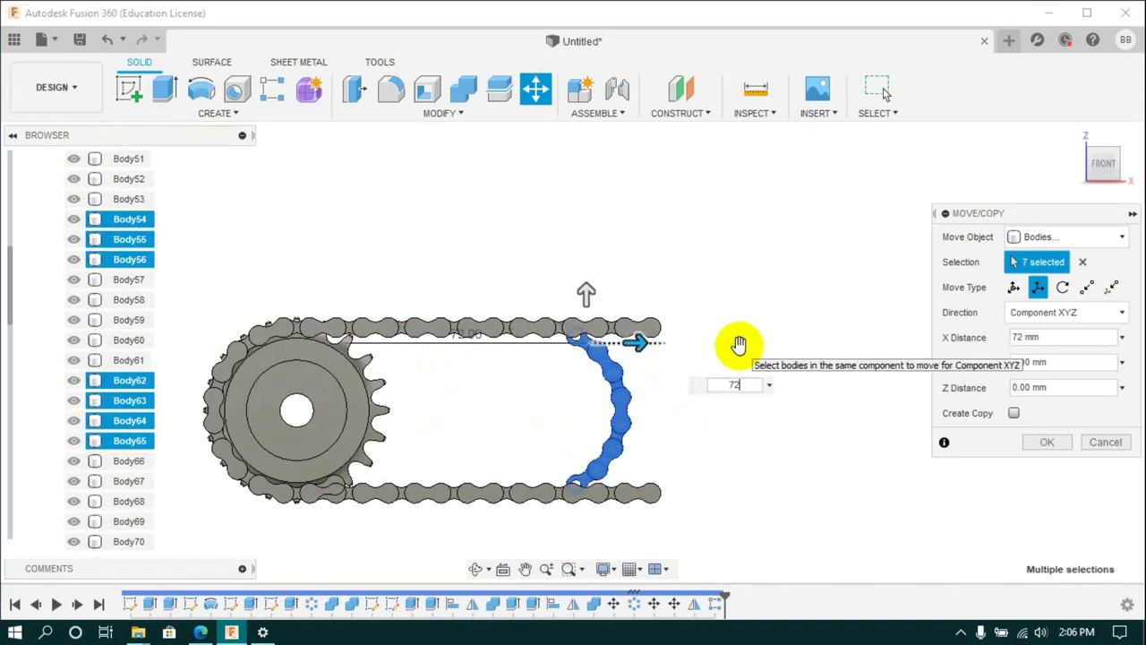
key("BackSpace")
type(".822")
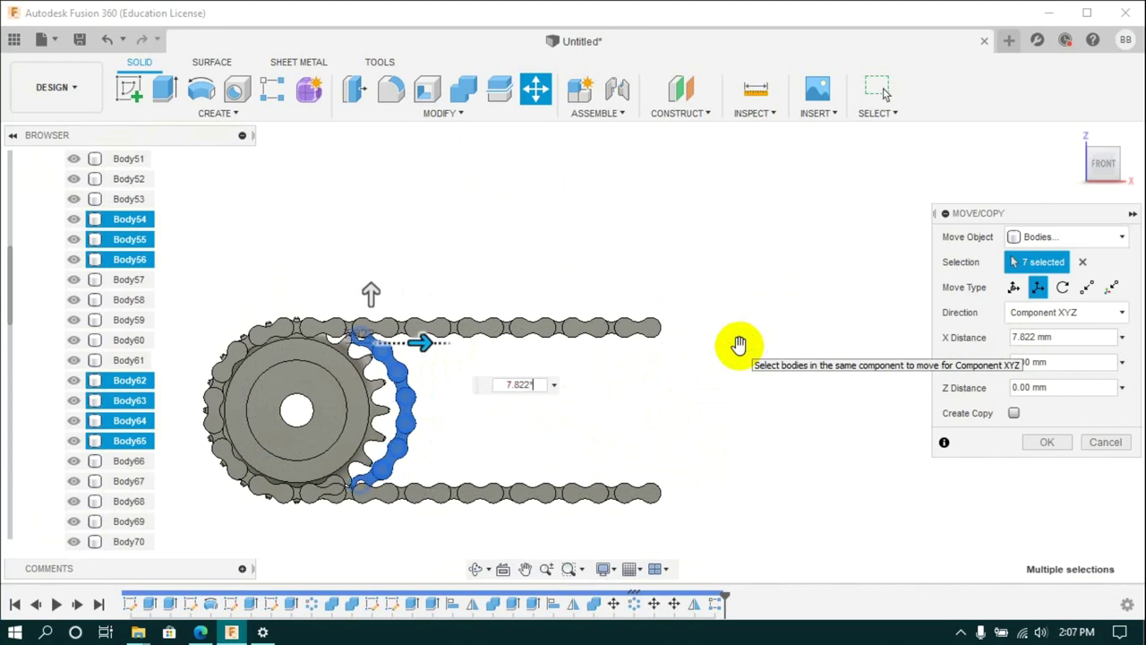
type("*7")
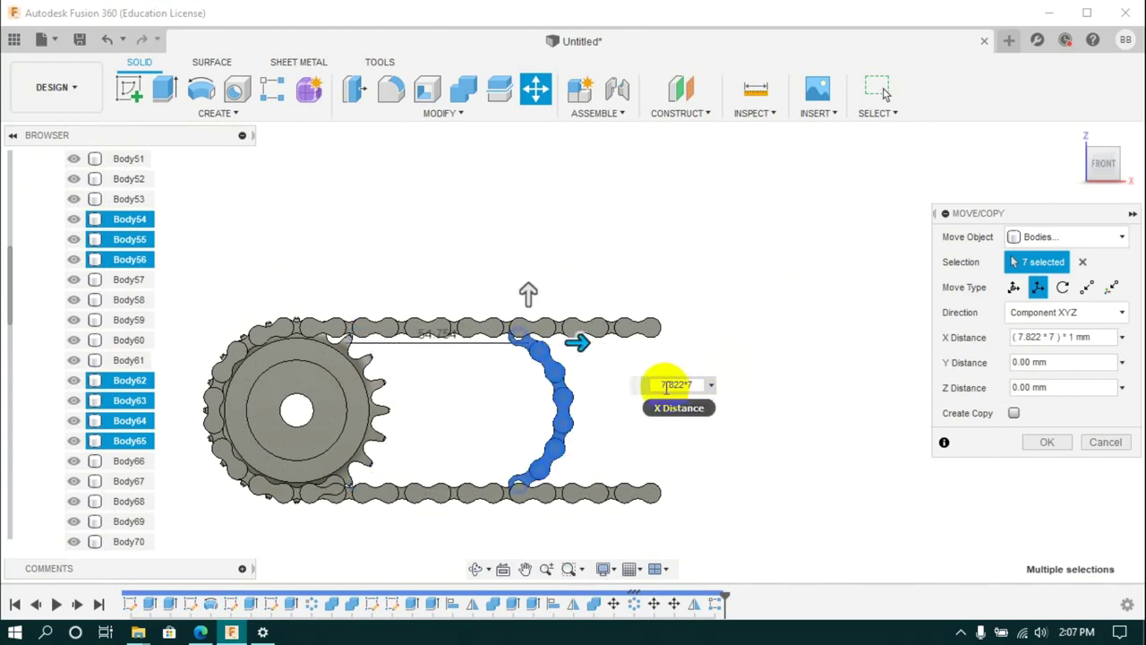
type("12")
key("BackSpace")
key("BackSpace")
type("3")
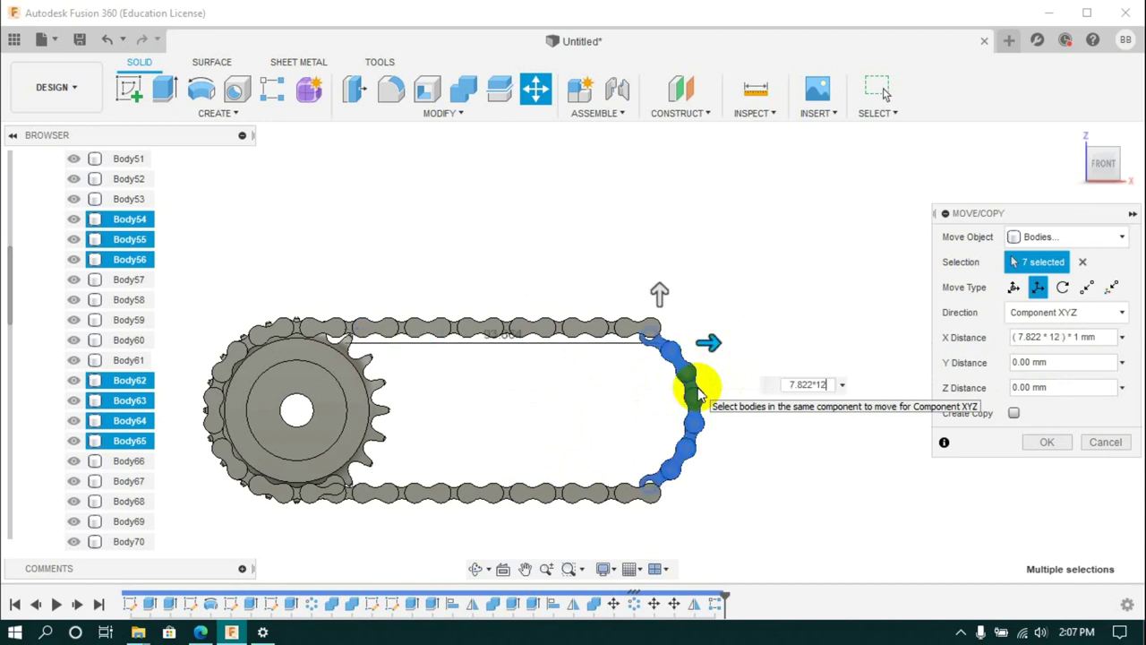
left_click(1047, 441)
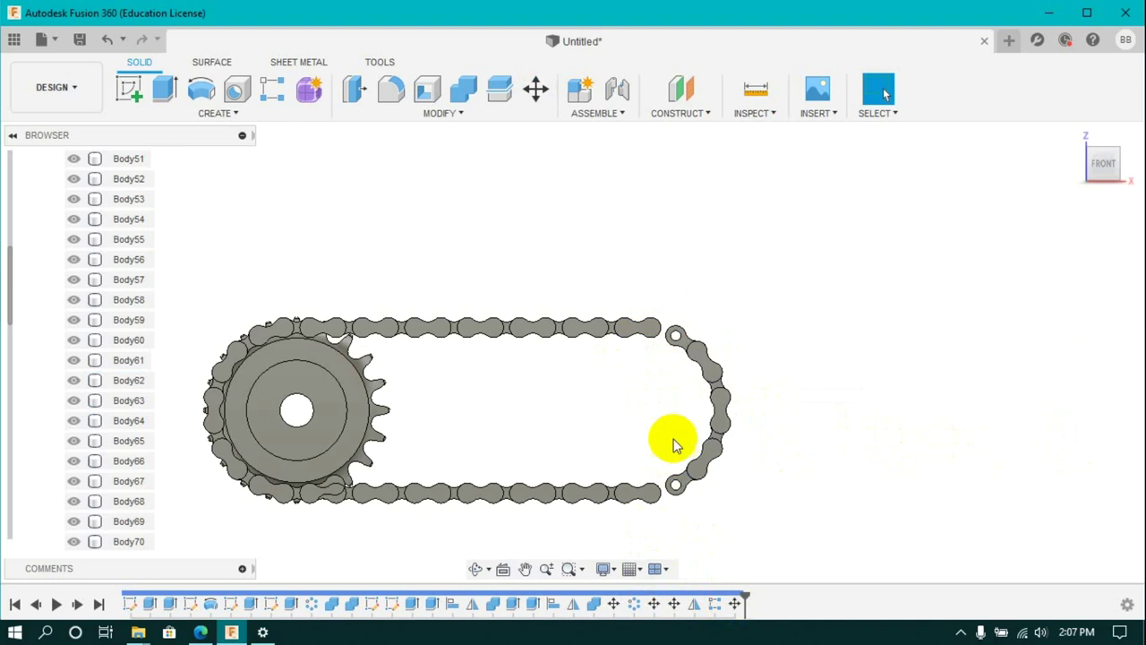
Rotate a single chain link about a pin axis so it fits into the chain.
left_click(535, 88)
left_click(1063, 289)
left_click(623, 329)
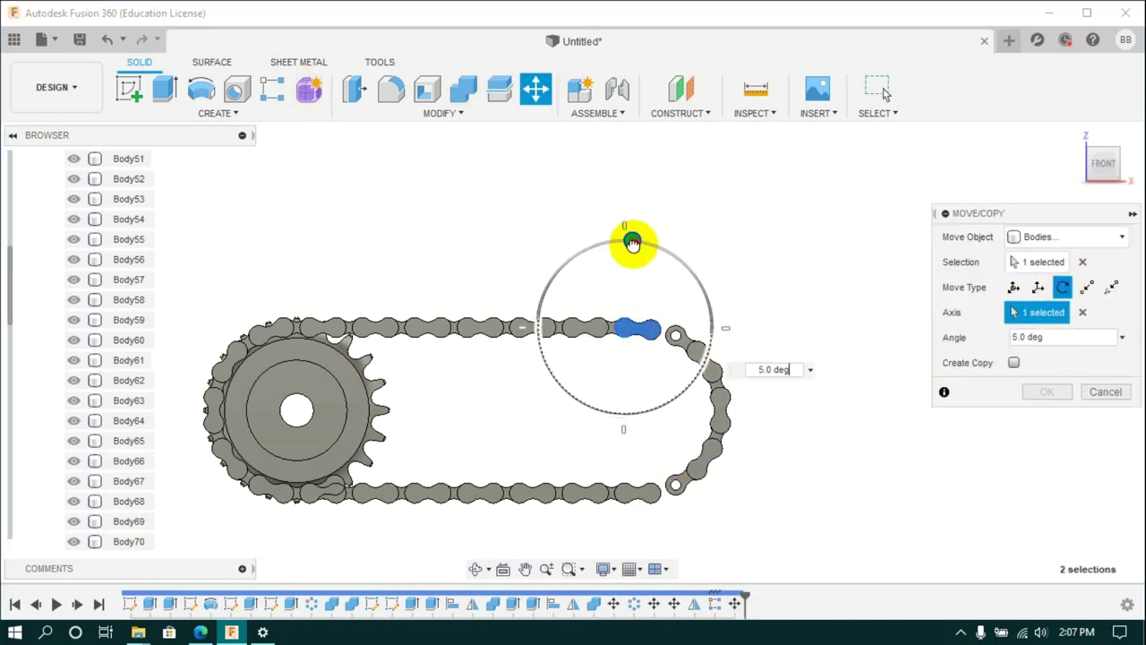
key("Return")
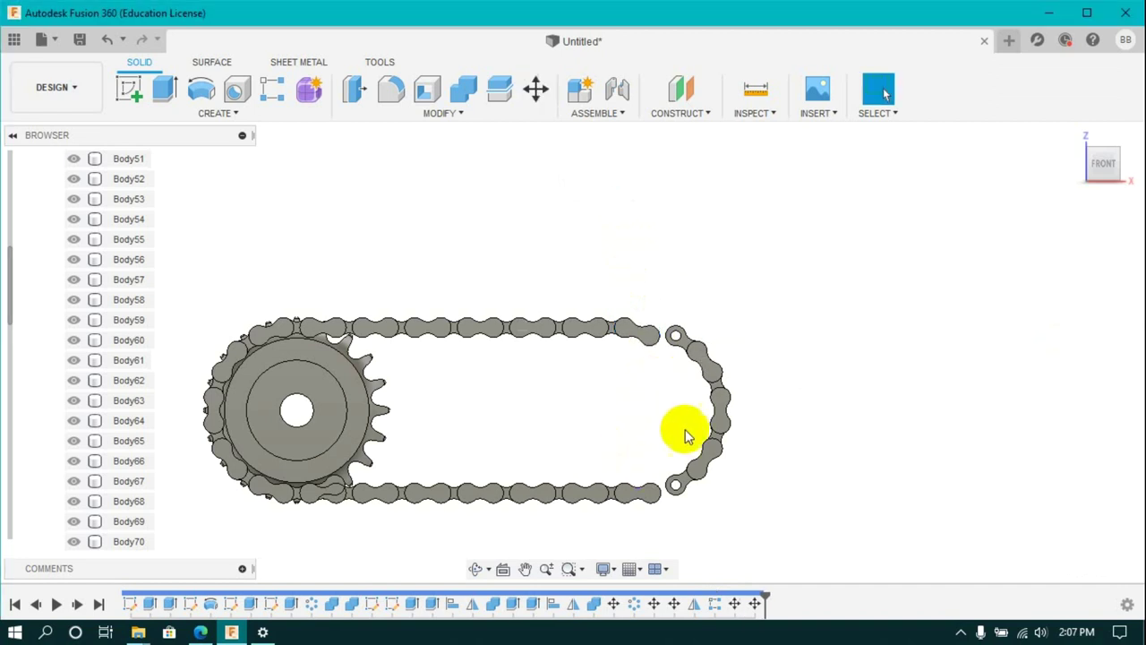
double_click(752, 605)
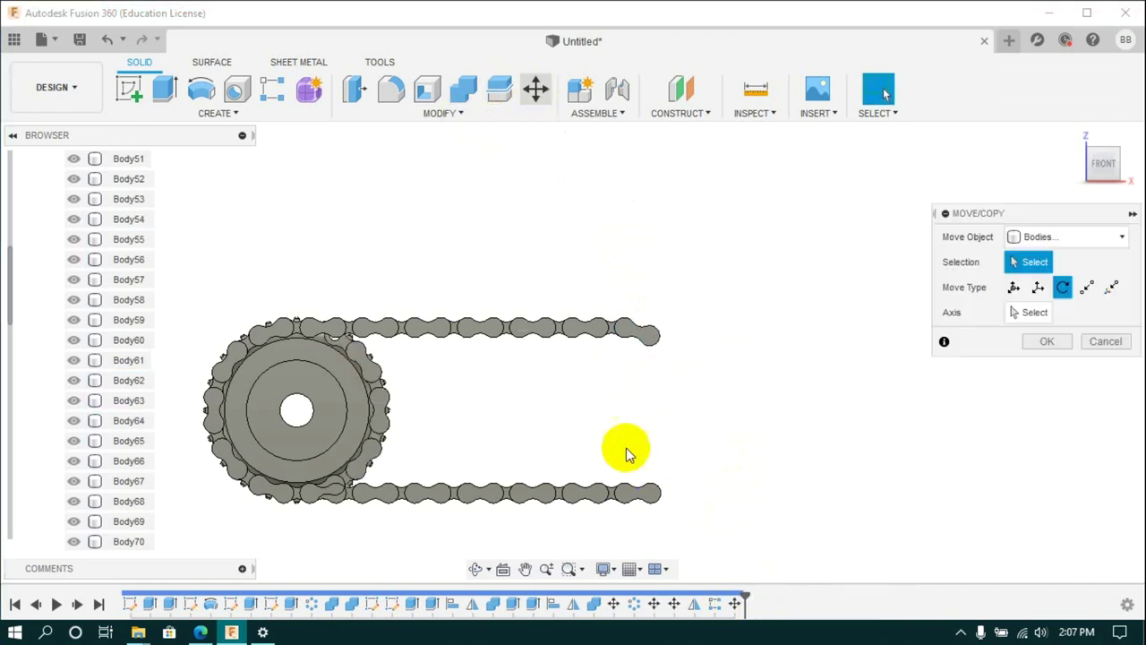
left_click(627, 497)
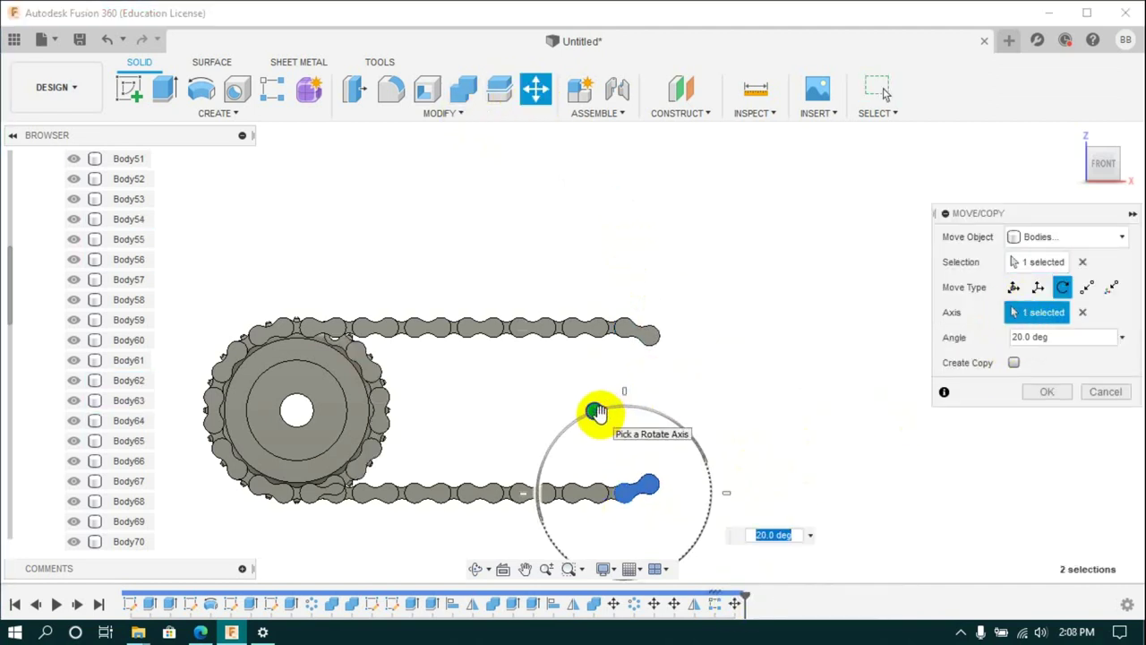
key("Return")
Slide another group of links right by 7.822*1 to close the chain loop.
key("m")
scroll(349, 349, "up", 3)
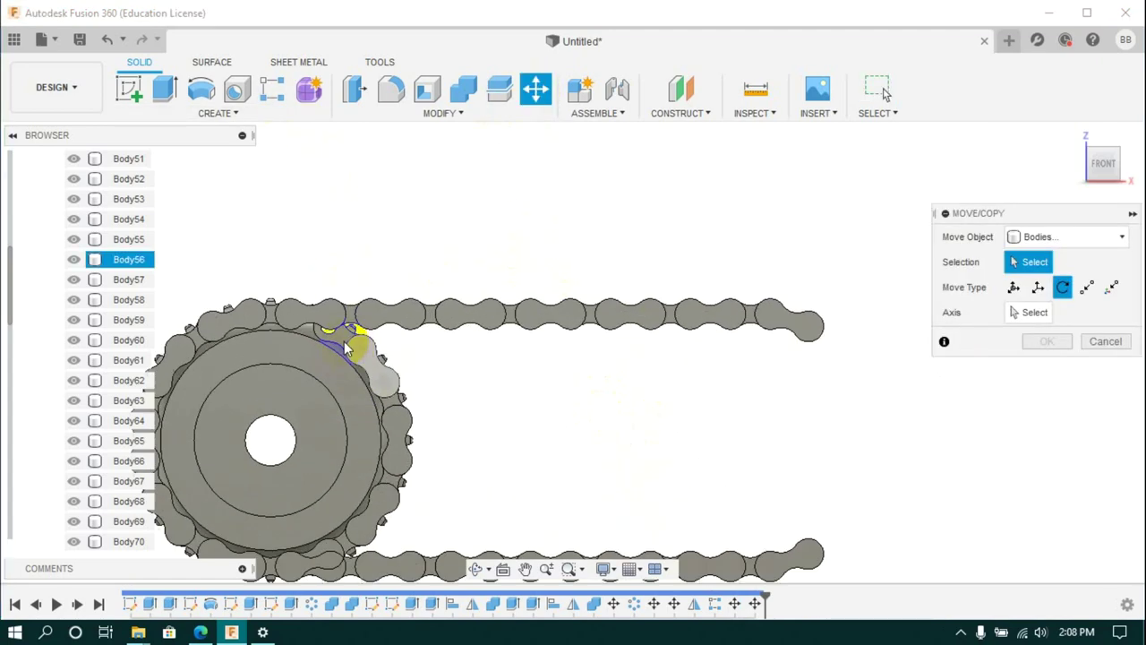
left_click_drag(398, 414, 435, 473)
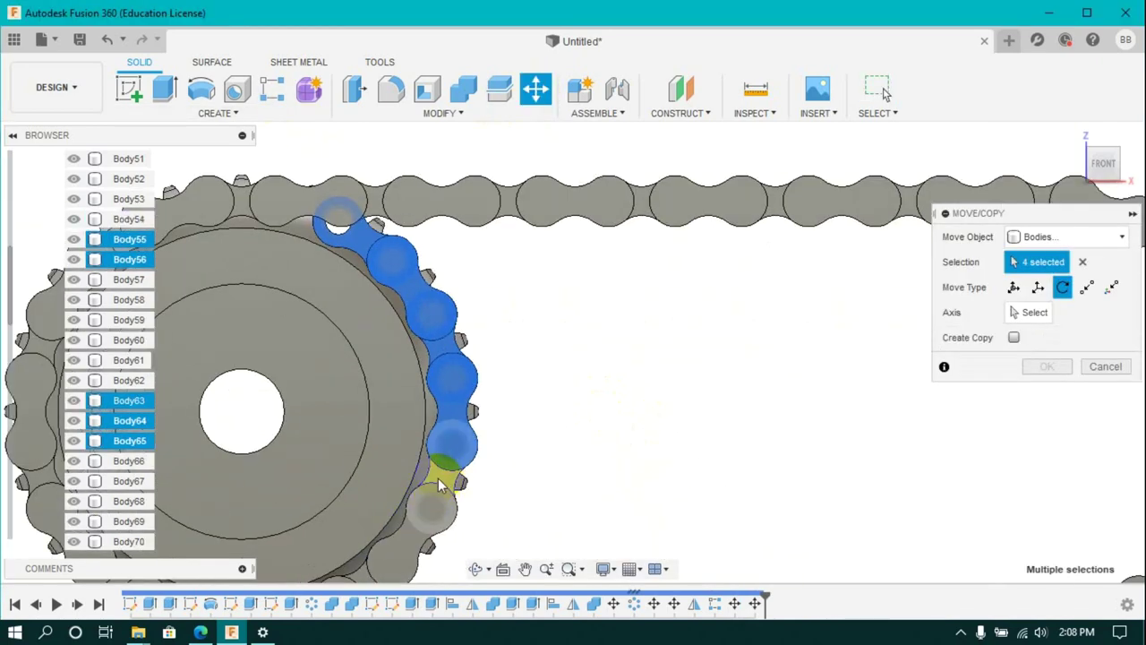
scroll(403, 473, "up", 3)
scroll(403, 472, "down", 5)
left_click(1038, 287)
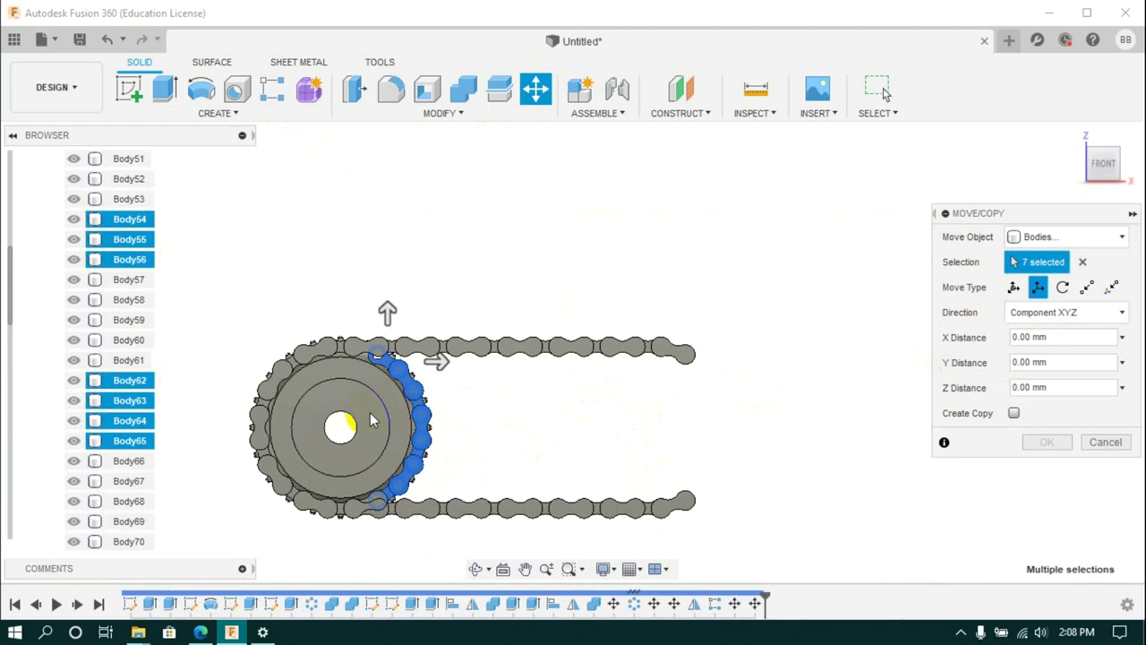
left_click_drag(435, 358, 747, 447)
type(".288")
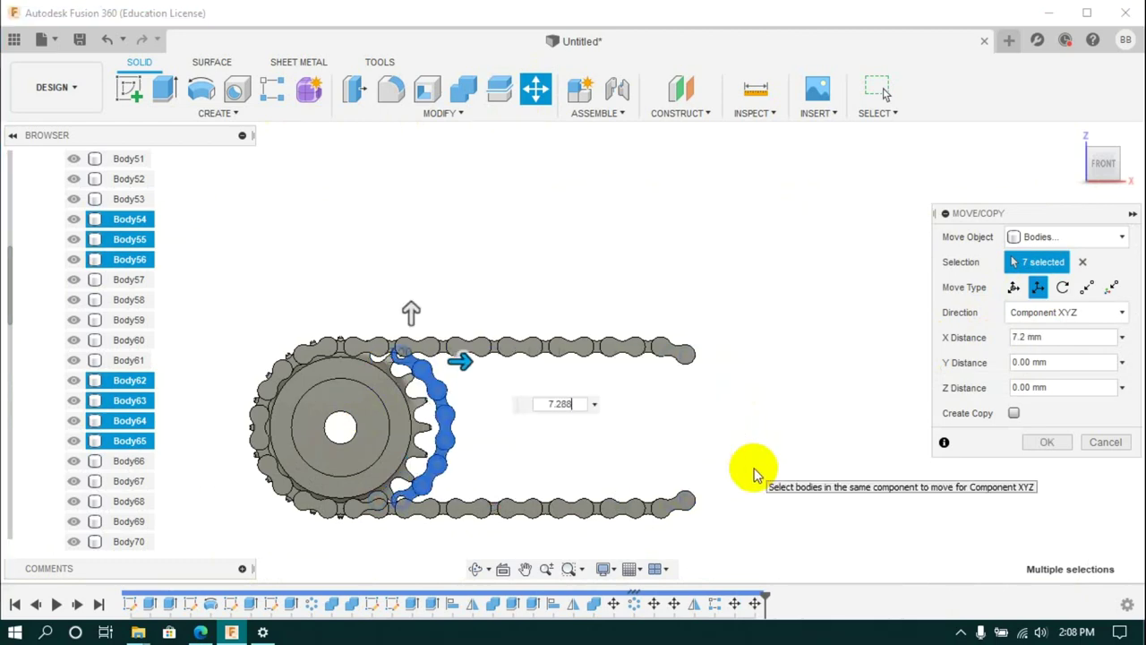
type("*1")
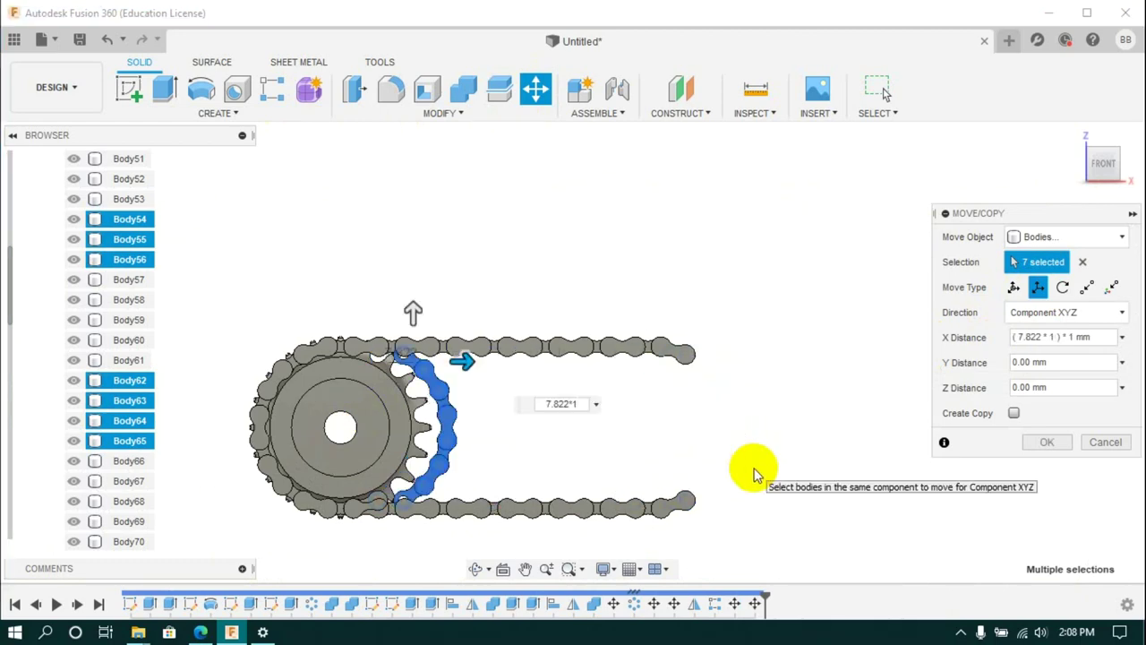
key("Return")
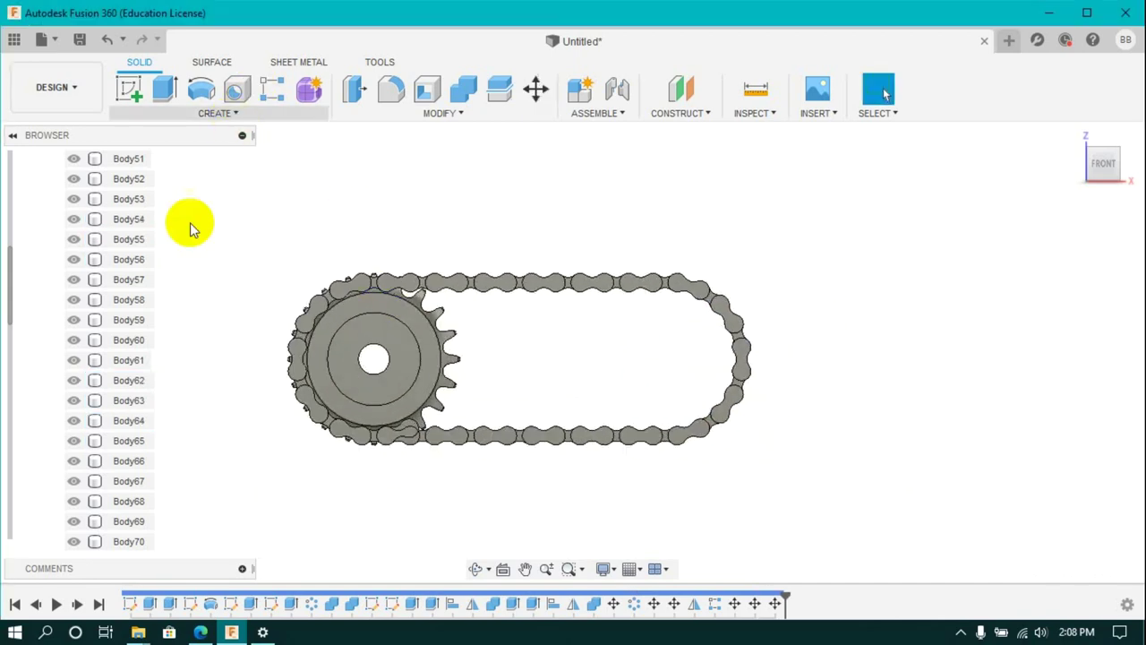
Pattern the sprocket into two instances 93.864 mm (12 pitches) apart along X.
scroll(190, 229, "up", 10)
left_click(37, 258)
left_click(215, 113)
mouse_move(145, 397)
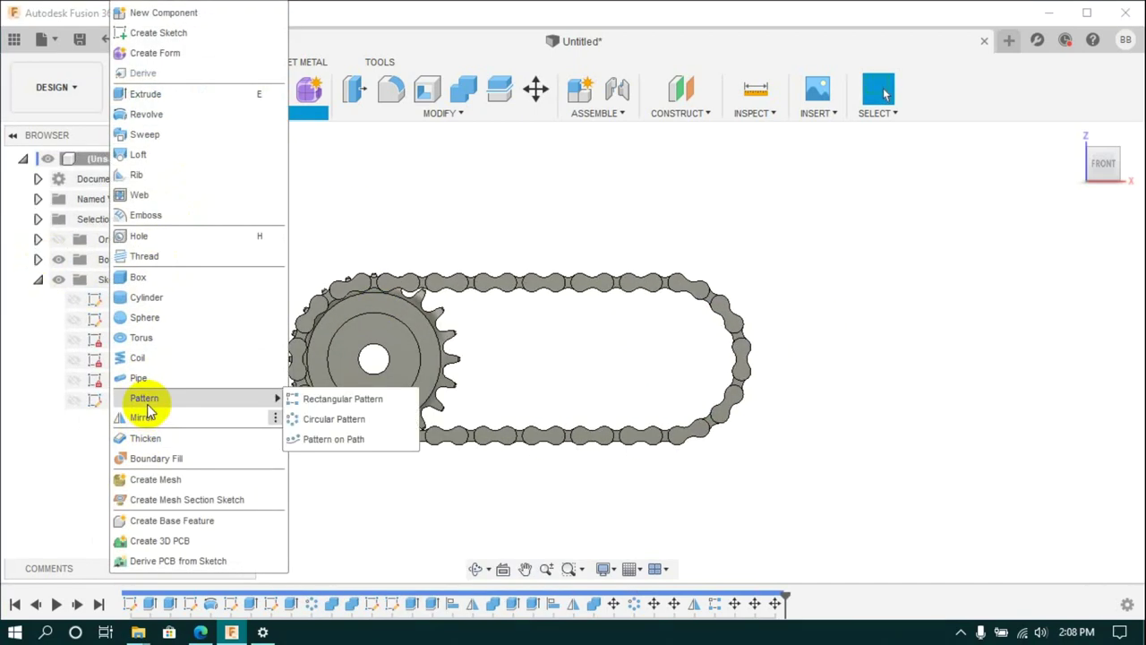
left_click(281, 133)
left_click(218, 113)
left_click(315, 400)
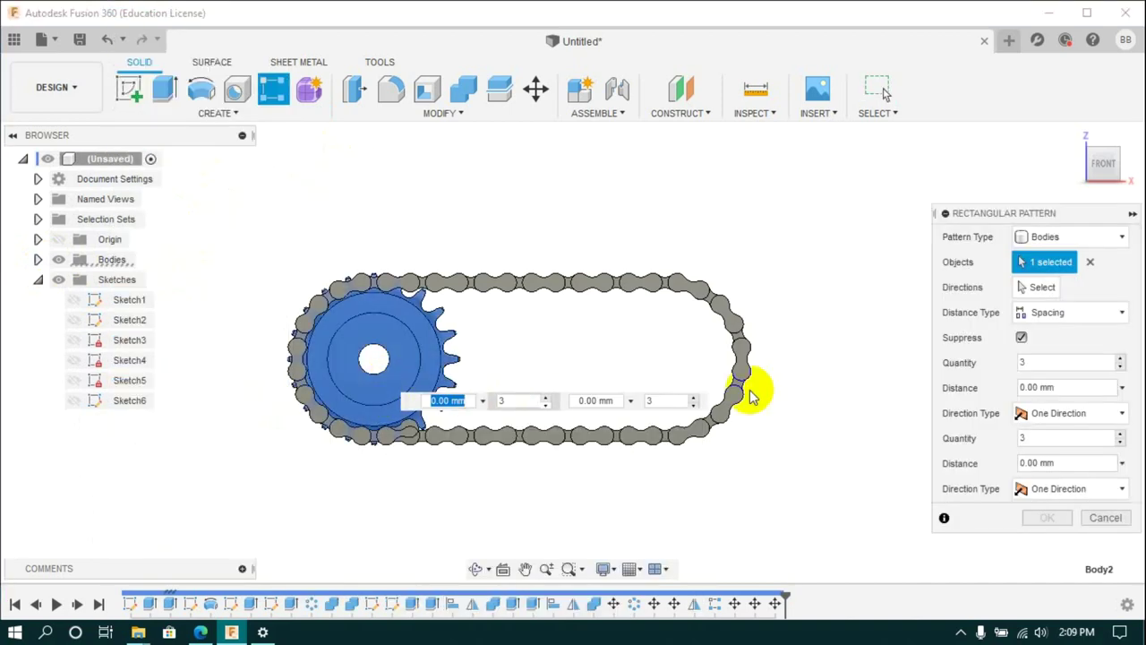
left_click(405, 354)
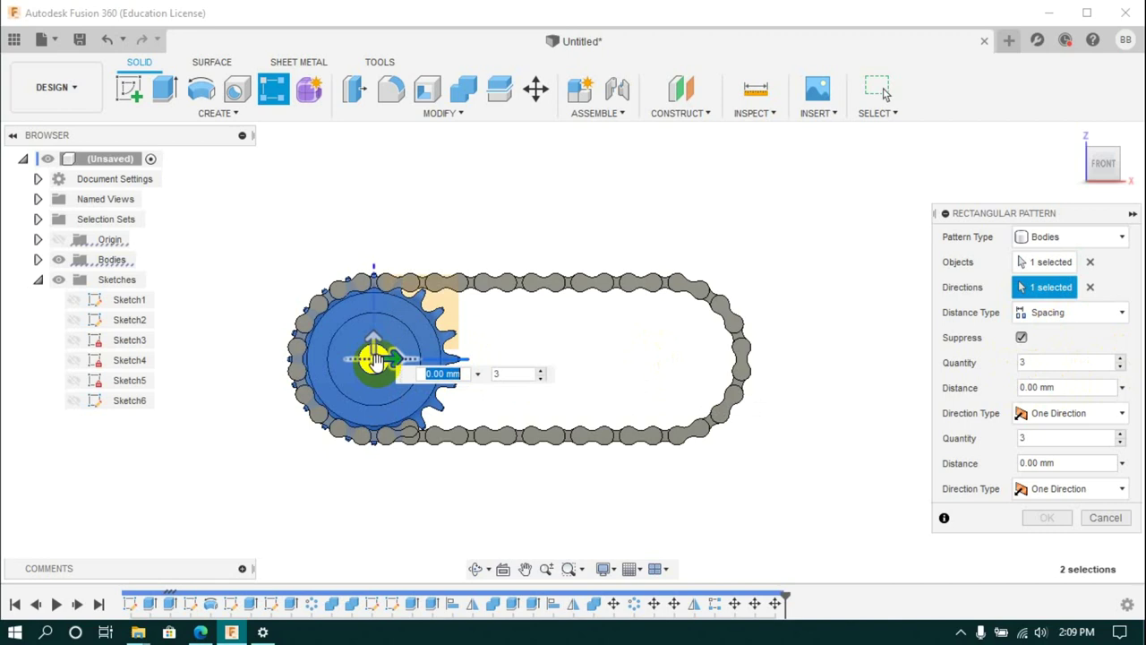
left_click_drag(412, 358, 691, 369)
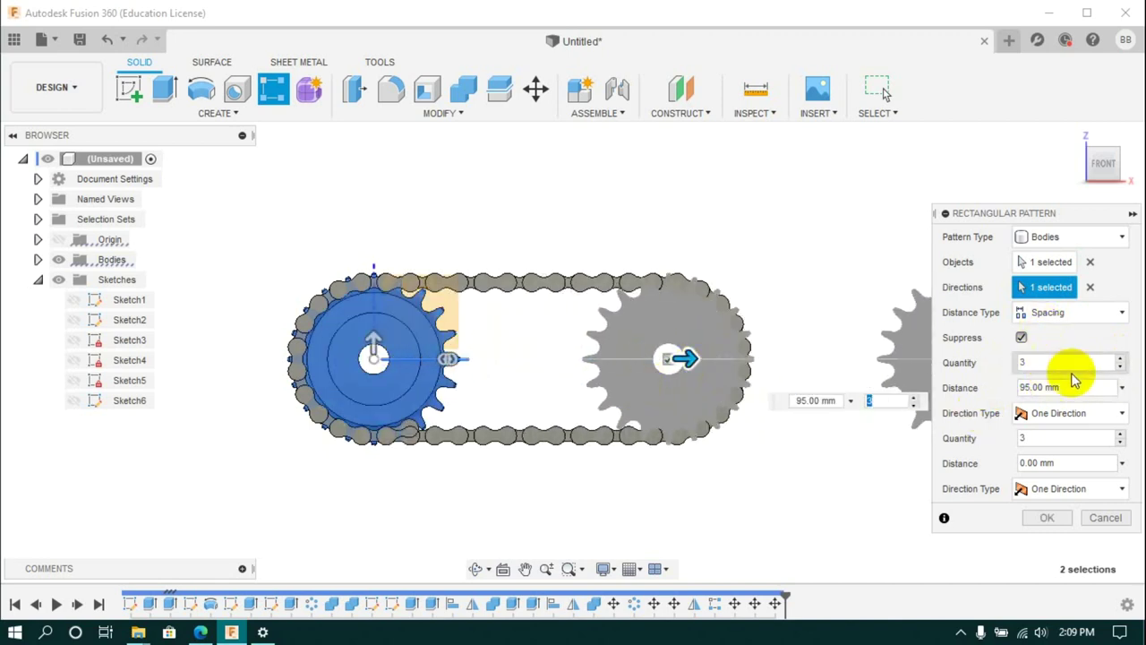
type(".62")
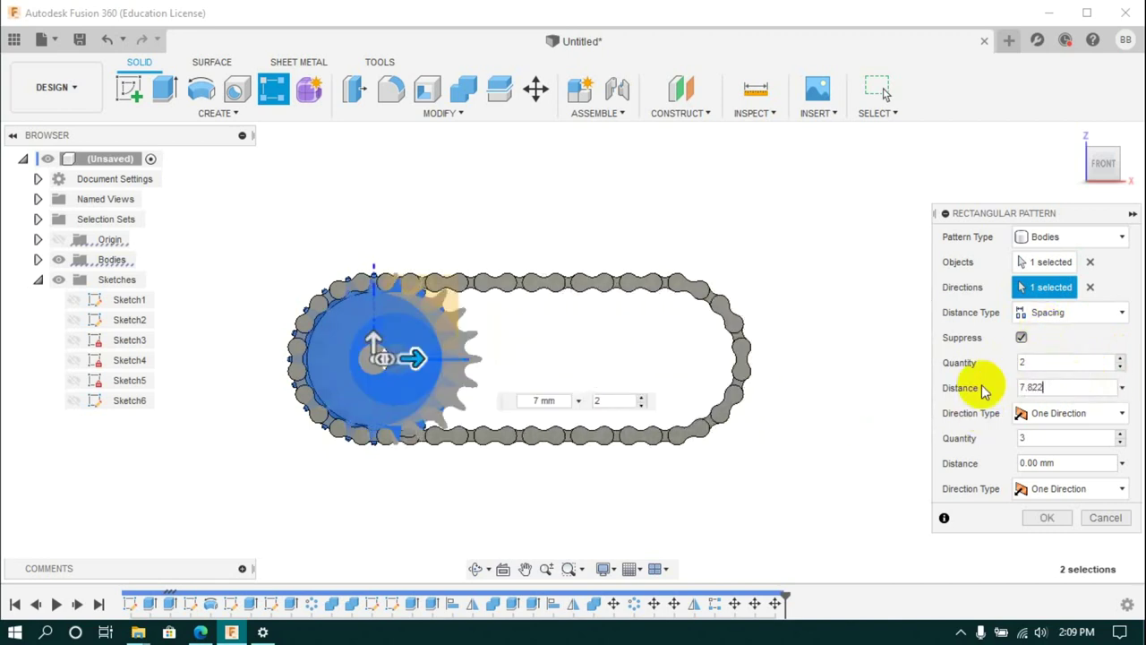
type("*12")
key("Return")
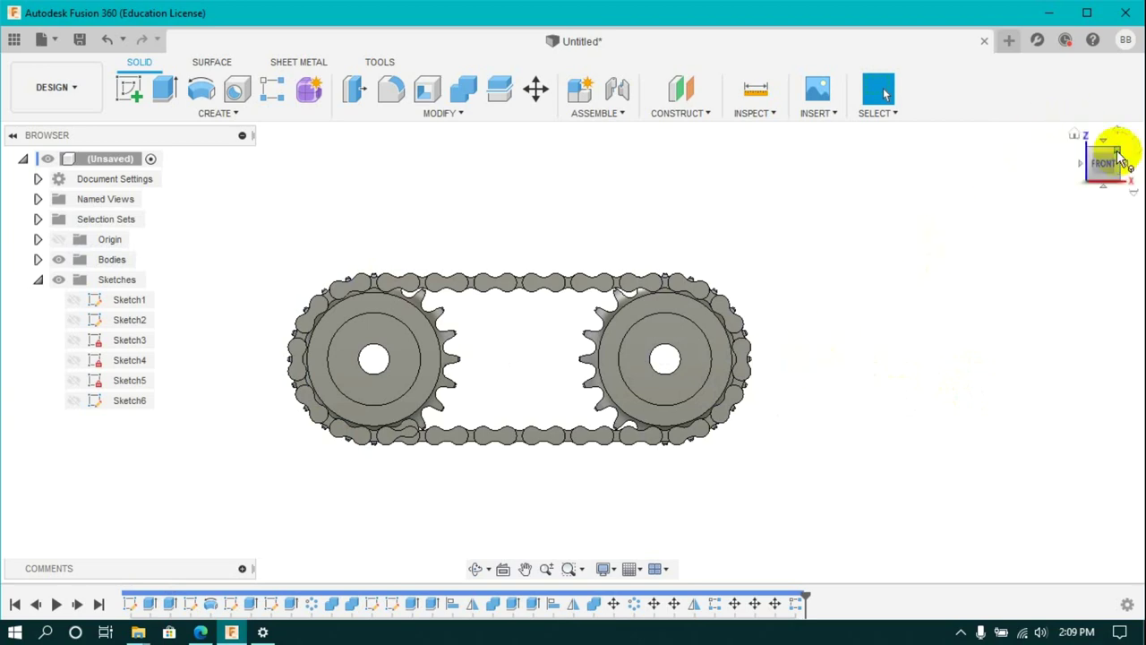
left_click_drag(1119, 159, 639, 396)
Convert every body in the Bodies folder into its own component.
left_click(1112, 158)
left_click(41, 283)
right_click(97, 260)
left_click(134, 269)
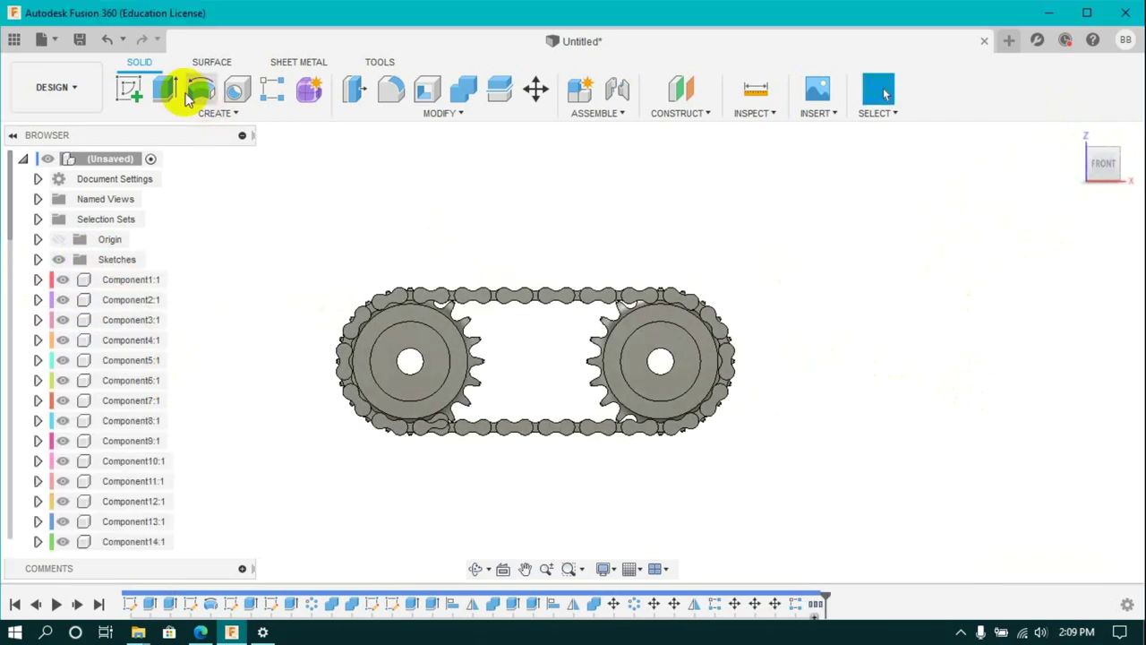
Draw circles at both sprocket centres in a new sketch on the front plane.
left_click(129, 89)
left_click(394, 358)
key("c")
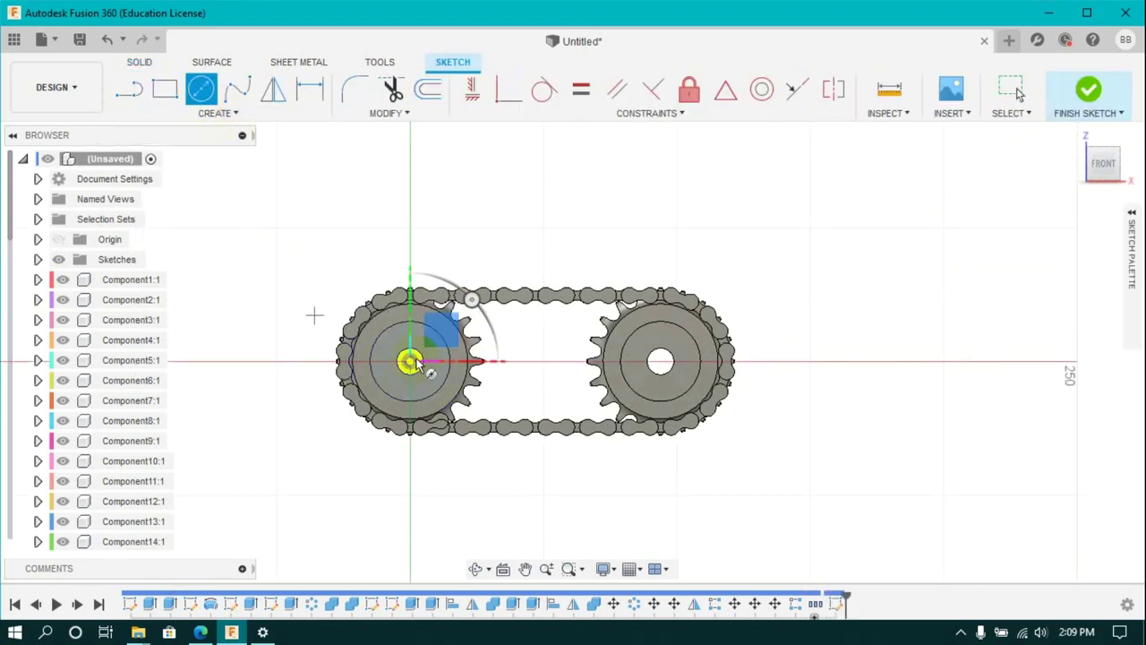
scroll(346, 453, "up", 10)
scroll(345, 452, "down", 5)
scroll(806, 443, "down", 3)
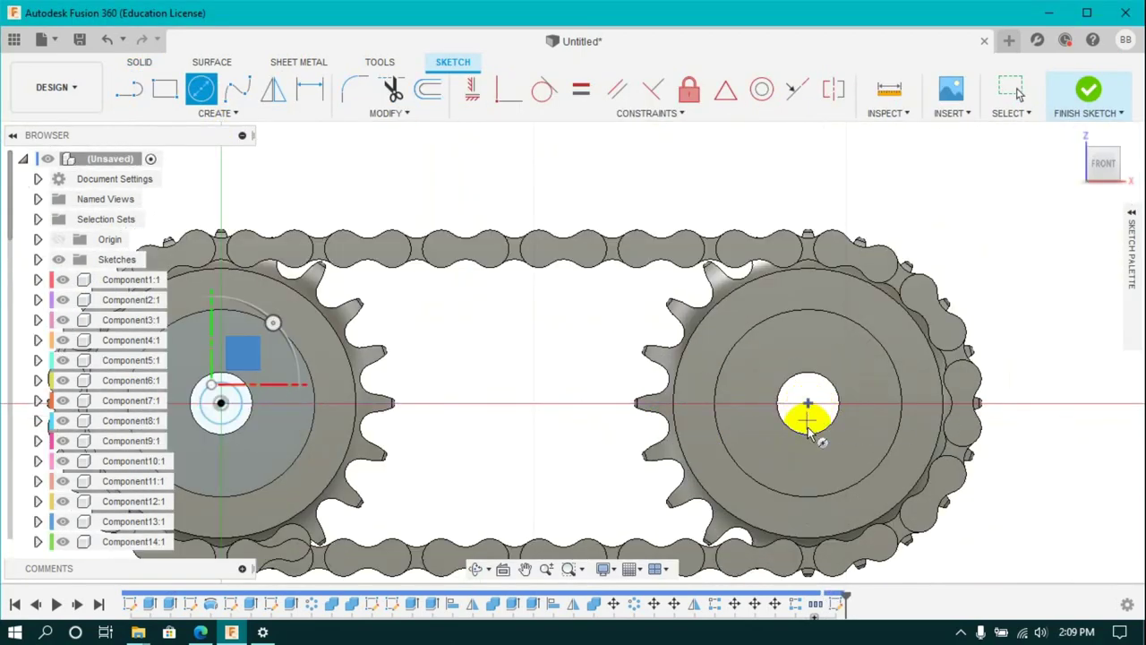
scroll(808, 408, "down", 2)
scroll(793, 398, "down", 3)
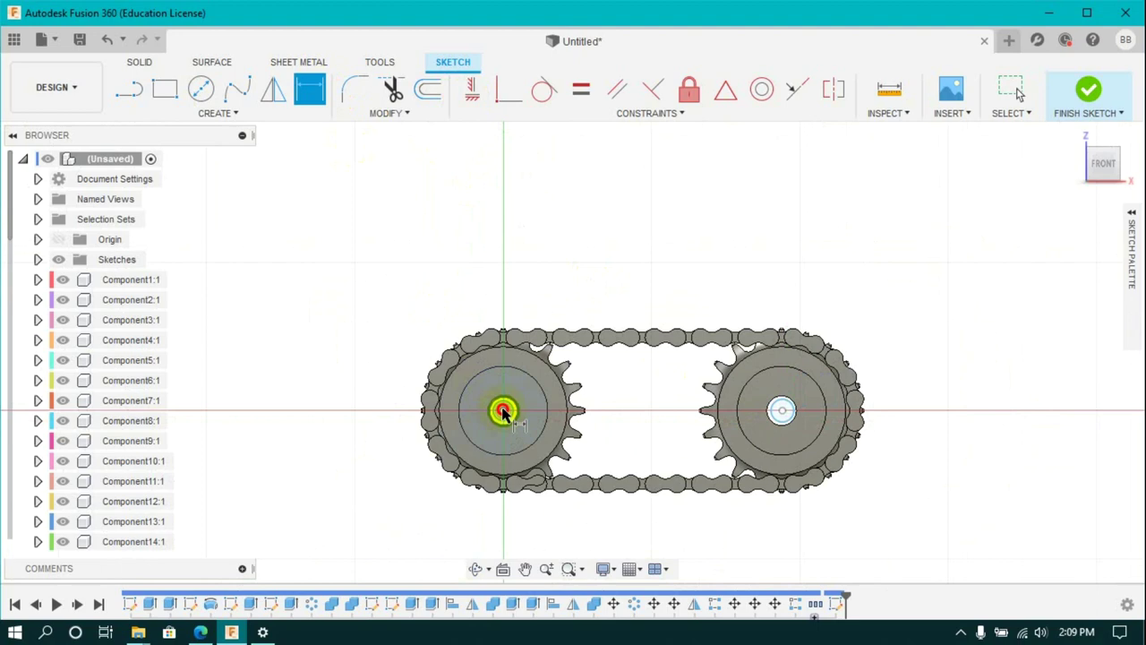
Dimension the circles 93.864 mm apart and give them a 9 mm diameter.
left_click(696, 324)
type("7.822*12")
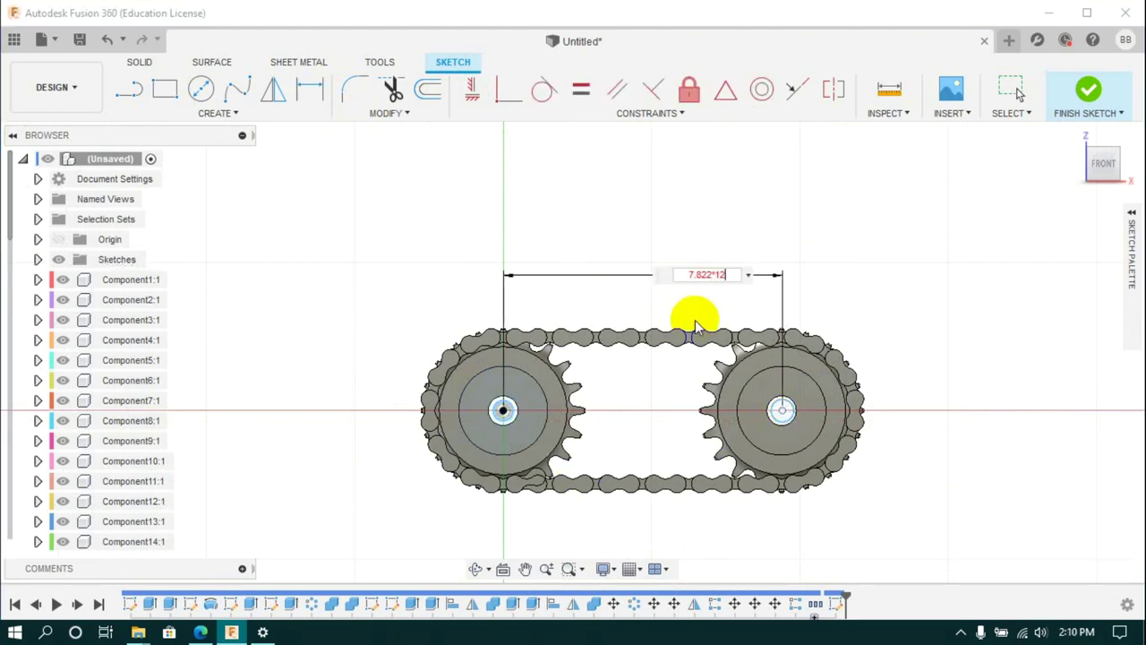
key("Return")
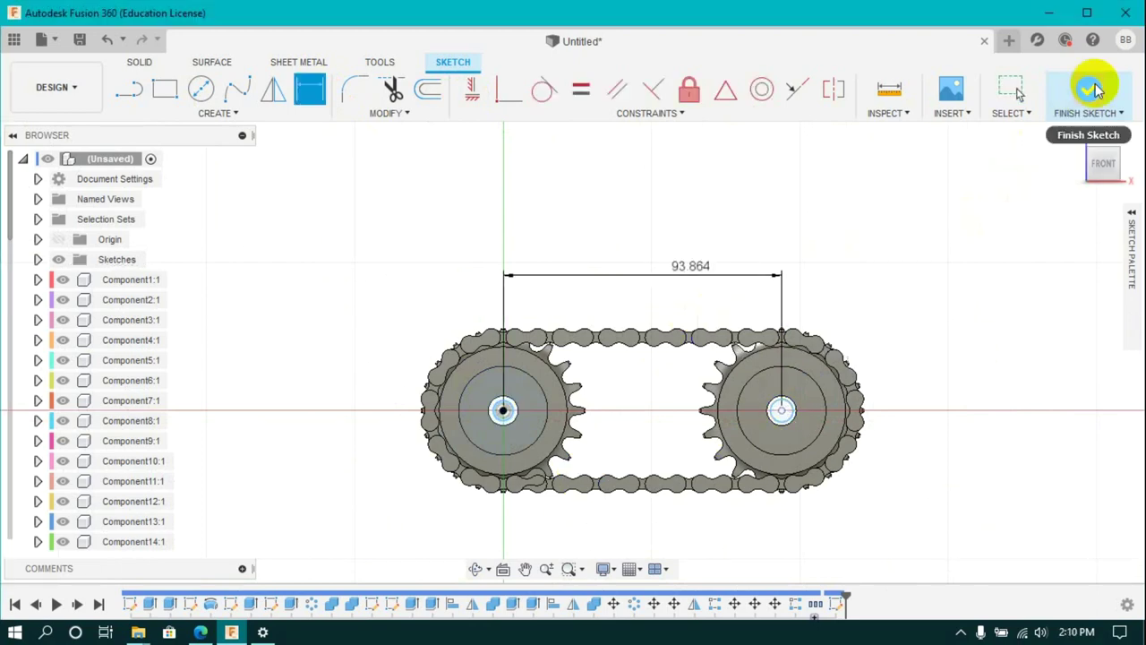
left_click(492, 418)
left_click(268, 276)
type("9")
key("Return")
key("Escape")
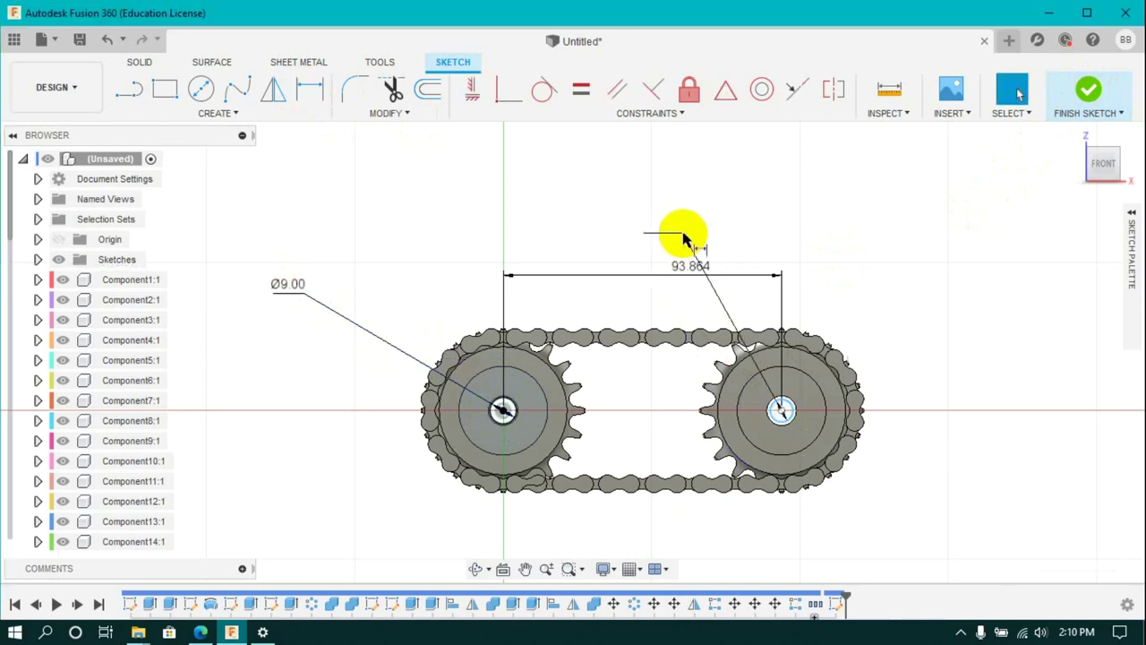
Extrude both 9 mm circle profiles into shafts through the sprocket bores.
key("e")
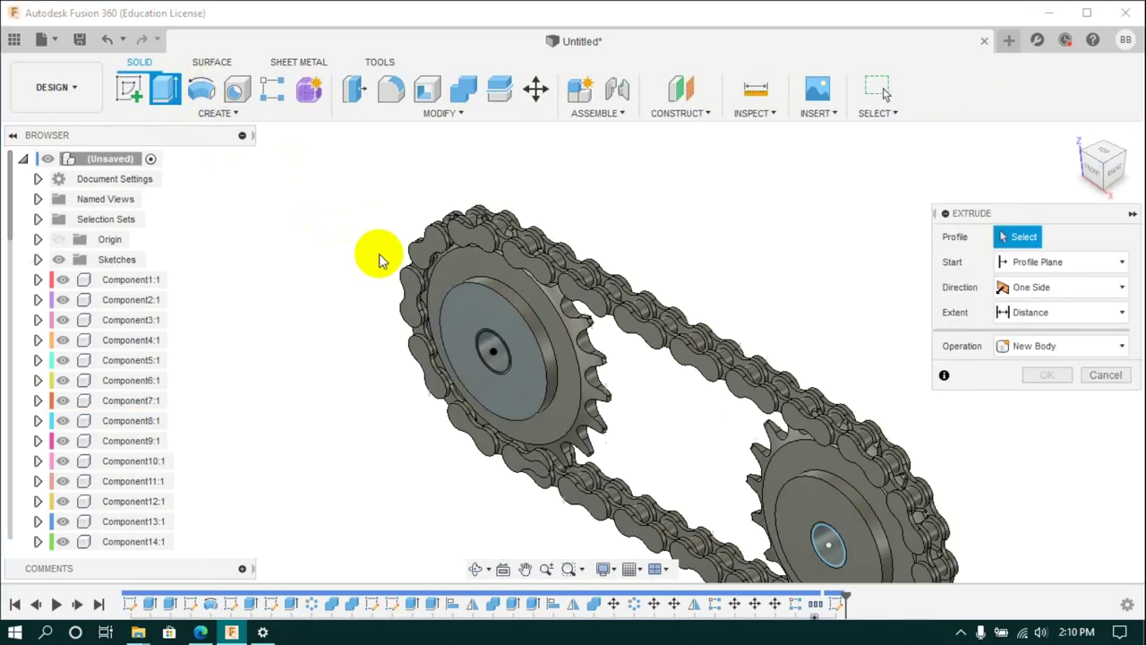
left_click(689, 517)
scroll(689, 518, "up", 3)
left_click(659, 468)
key("Return")
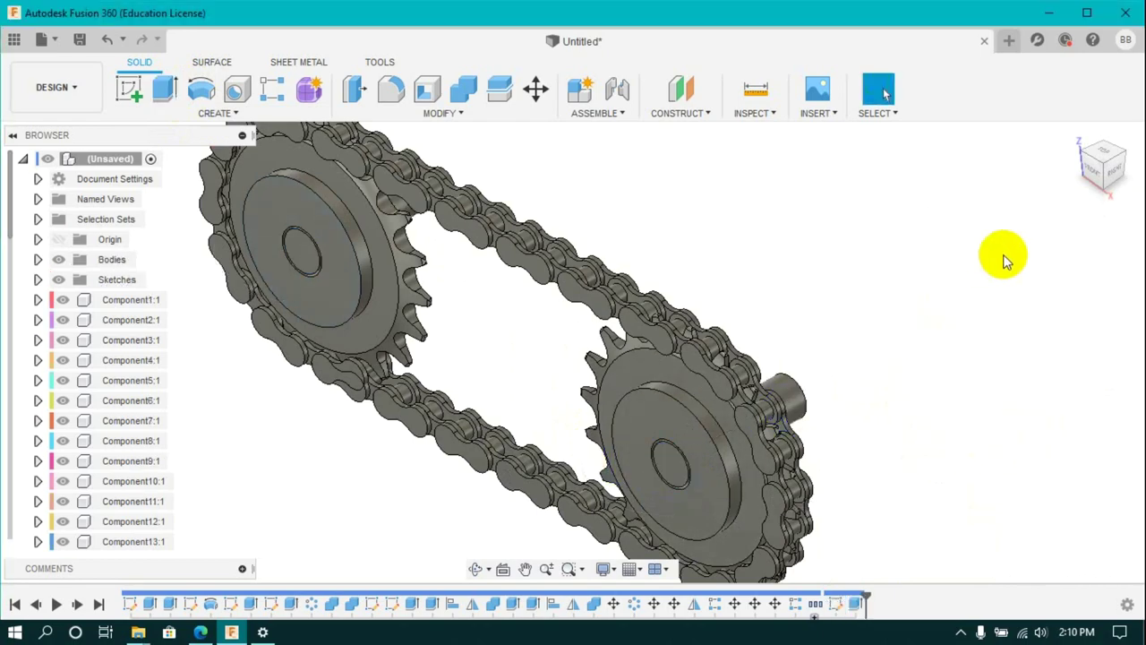
Turn the two shaft bodies into components Component48 and Component49.
right_click(111, 260)
left_click(134, 300)
scroll(544, 346, "down", 3)
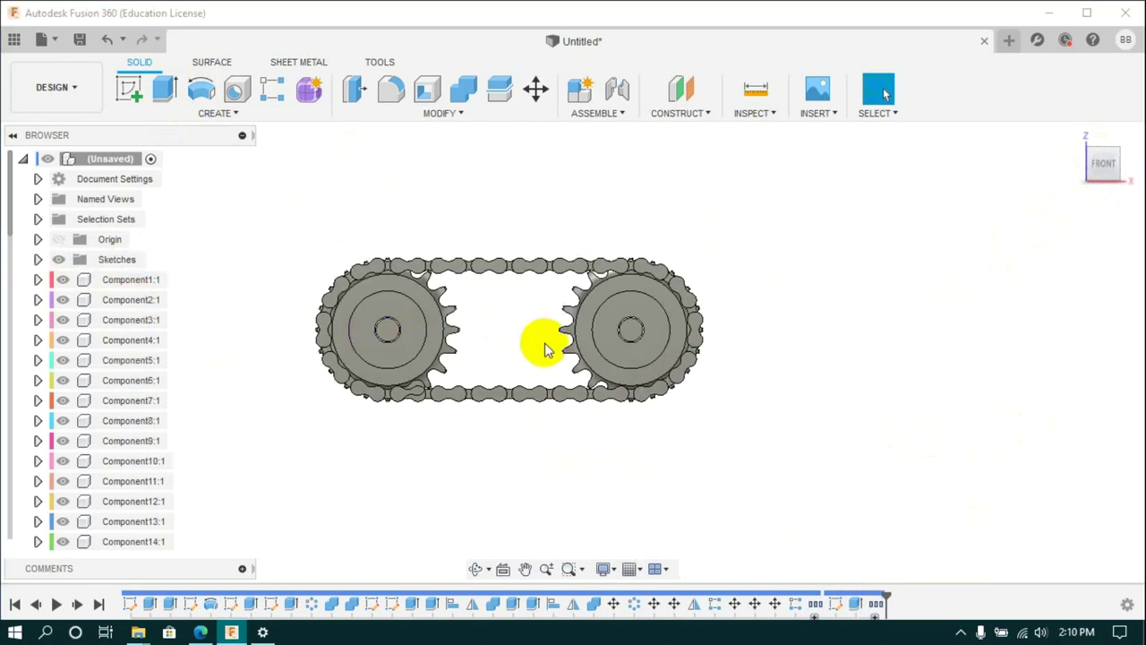
left_click(1104, 163)
middle_click_drag(1104, 162, 580, 220, "shift")
left_click(1105, 158)
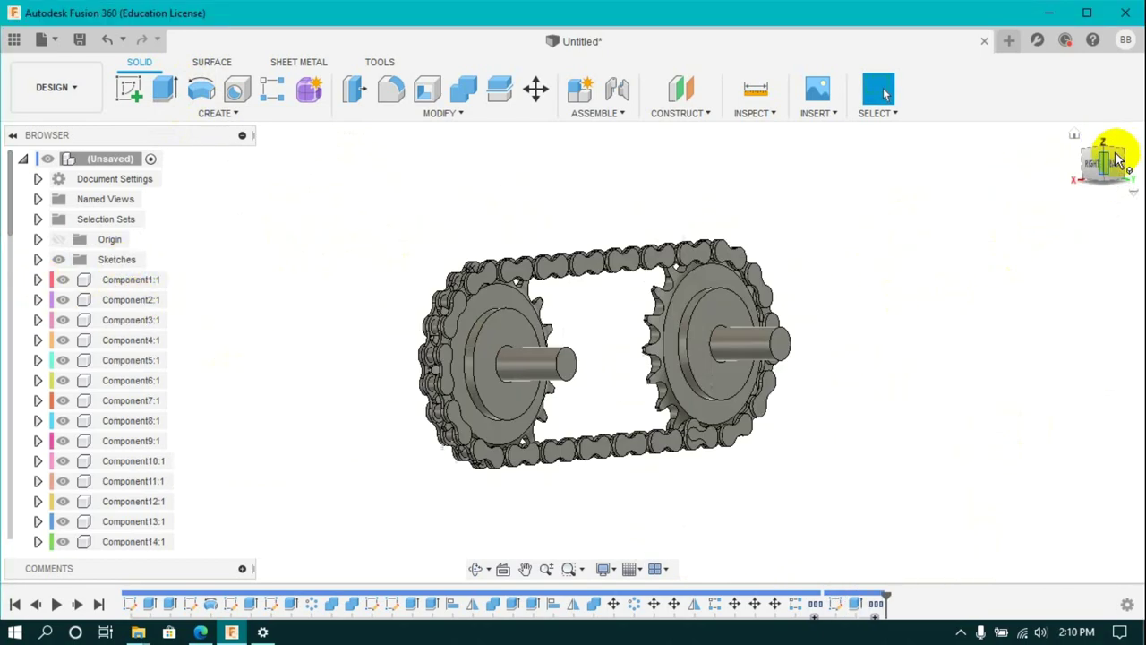
scroll(146, 387, "down", 3)
Ground both shaft components in place.
right_click(139, 540)
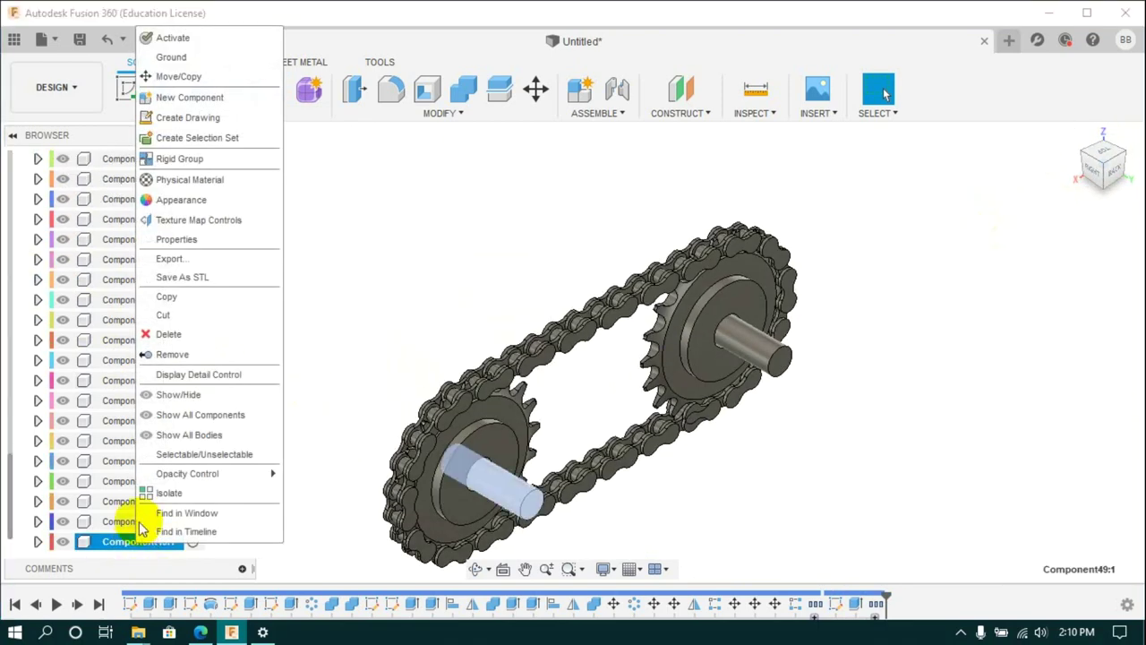
left_click(171, 57)
right_click(126, 521)
left_click(167, 36)
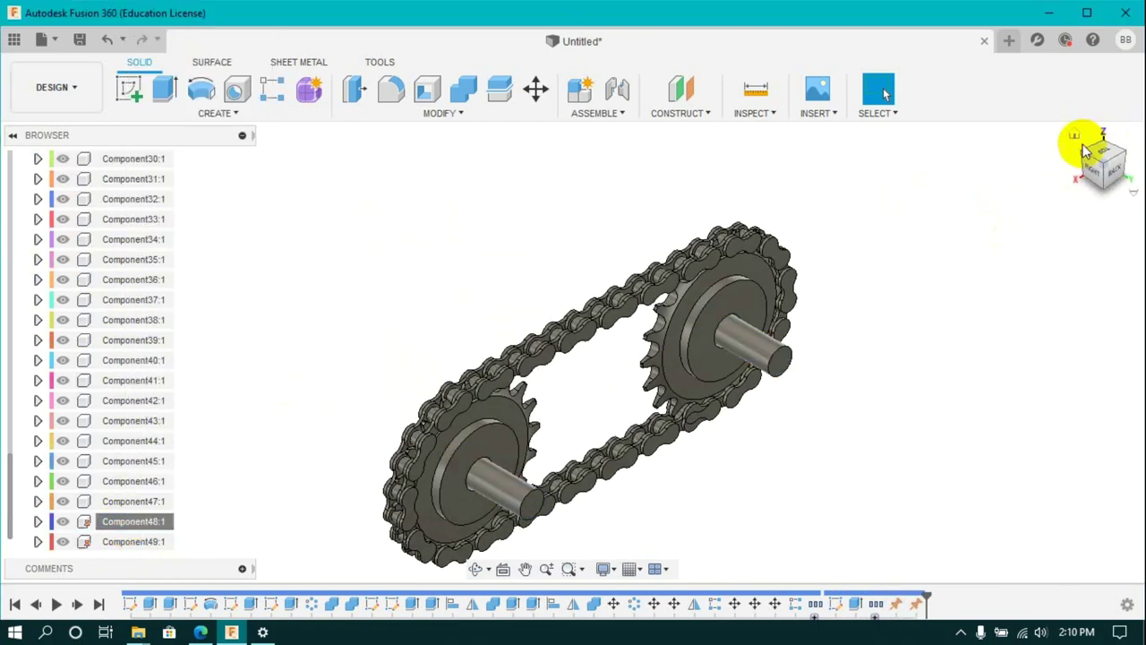
left_click(1087, 140)
Joint each of the two sprockets to its shaft, snapping sprocket centre to shaft centre.
key("j")
scroll(537, 295, "up", 5)
left_click(455, 325)
left_click(447, 340)
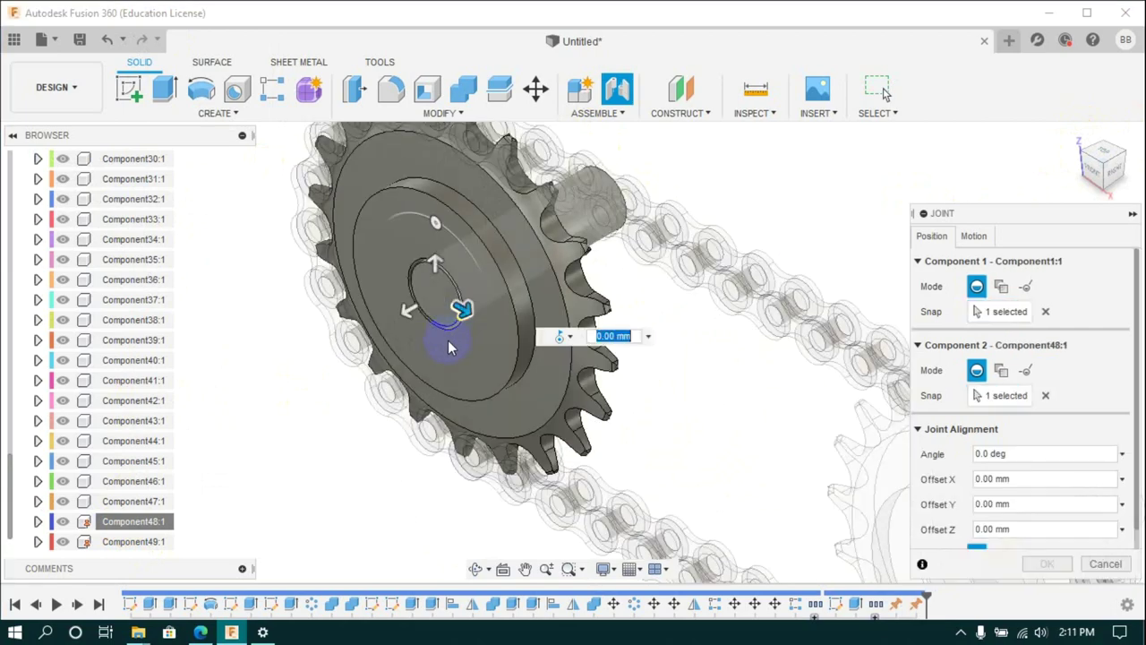
scroll(448, 340, "down", 4)
left_click(1039, 559)
left_click(618, 88)
scroll(640, 358, "up", 5)
left_click(670, 515)
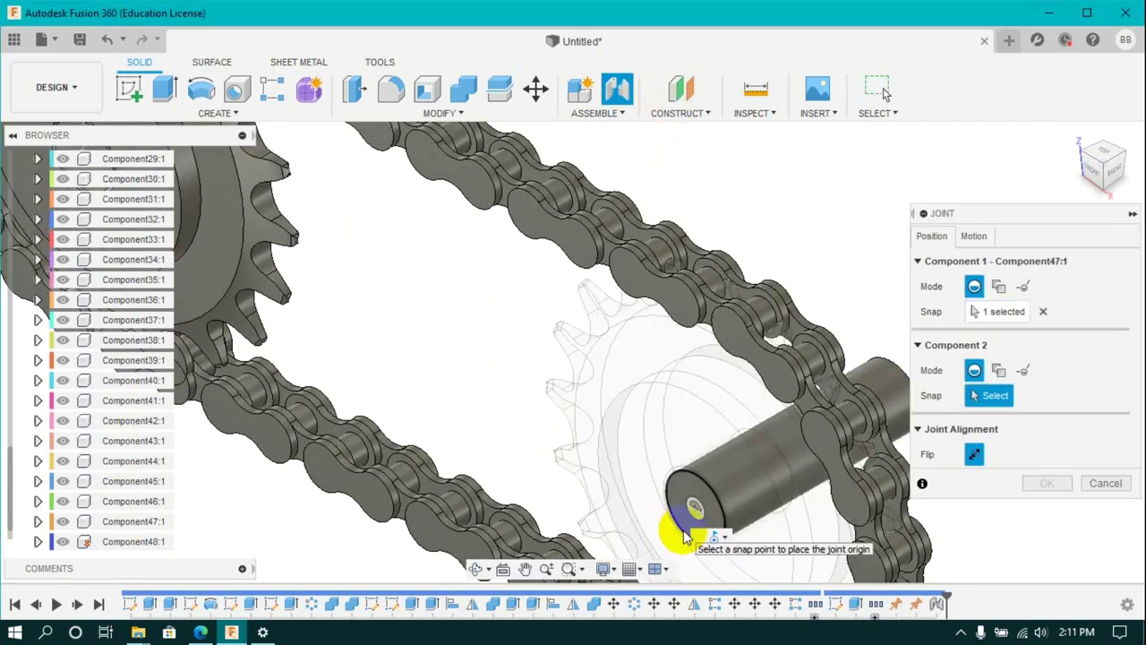
left_click(694, 484)
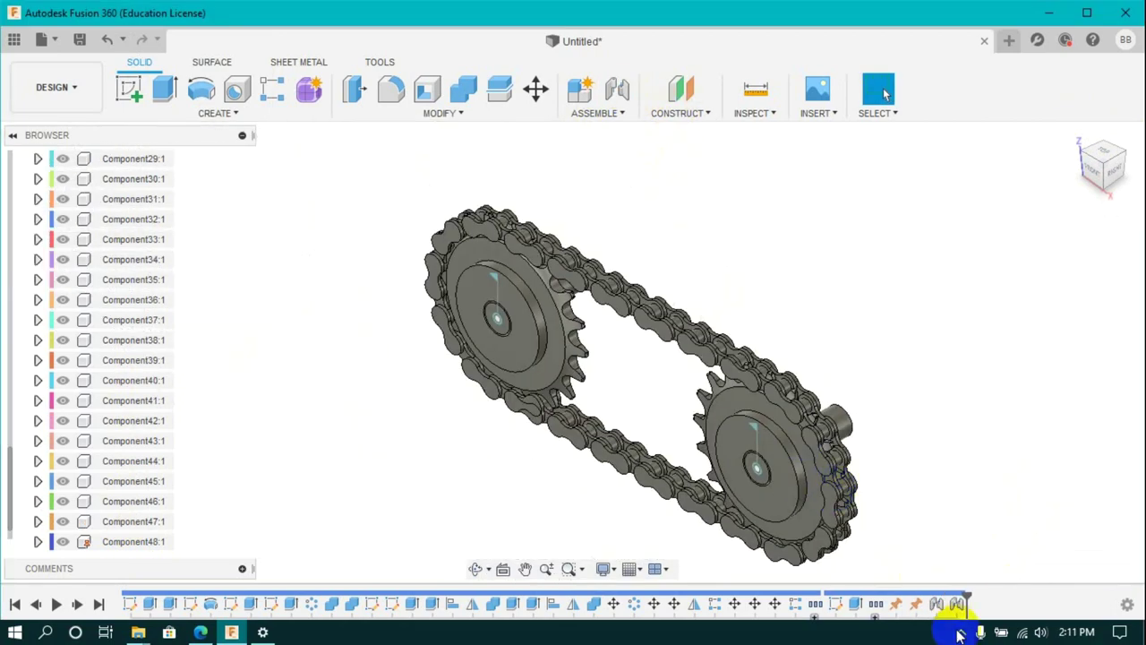
left_click(1106, 161)
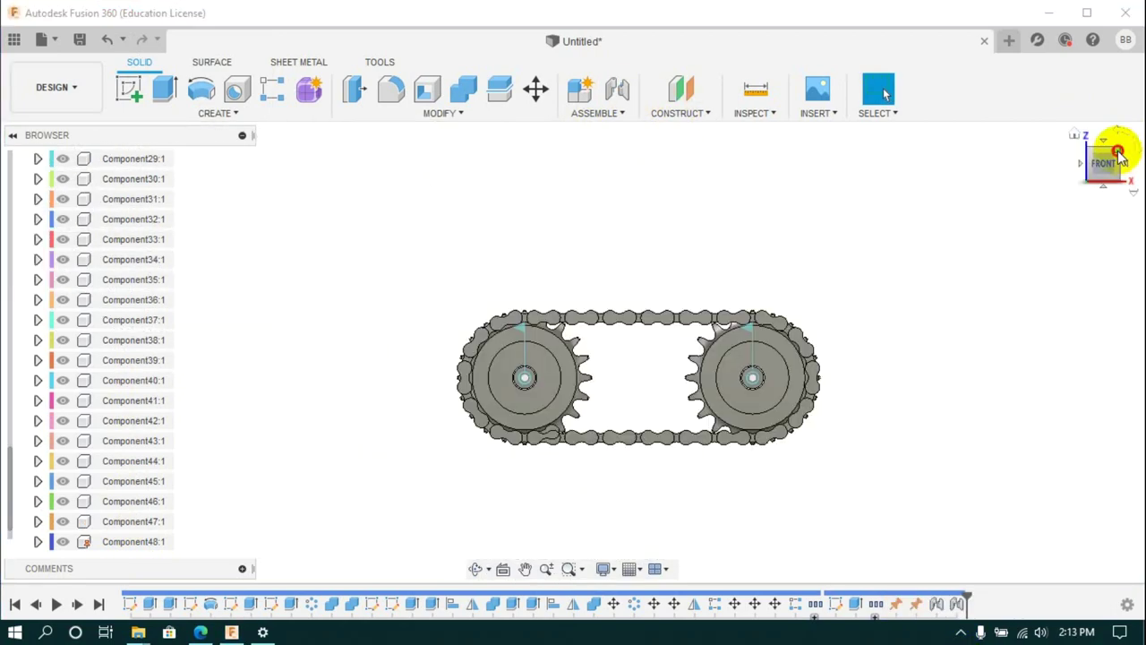
Return to the isometric view, restore the assembly position, and hide the upper-left sprocket.
left_click(1121, 157)
left_click(964, 91)
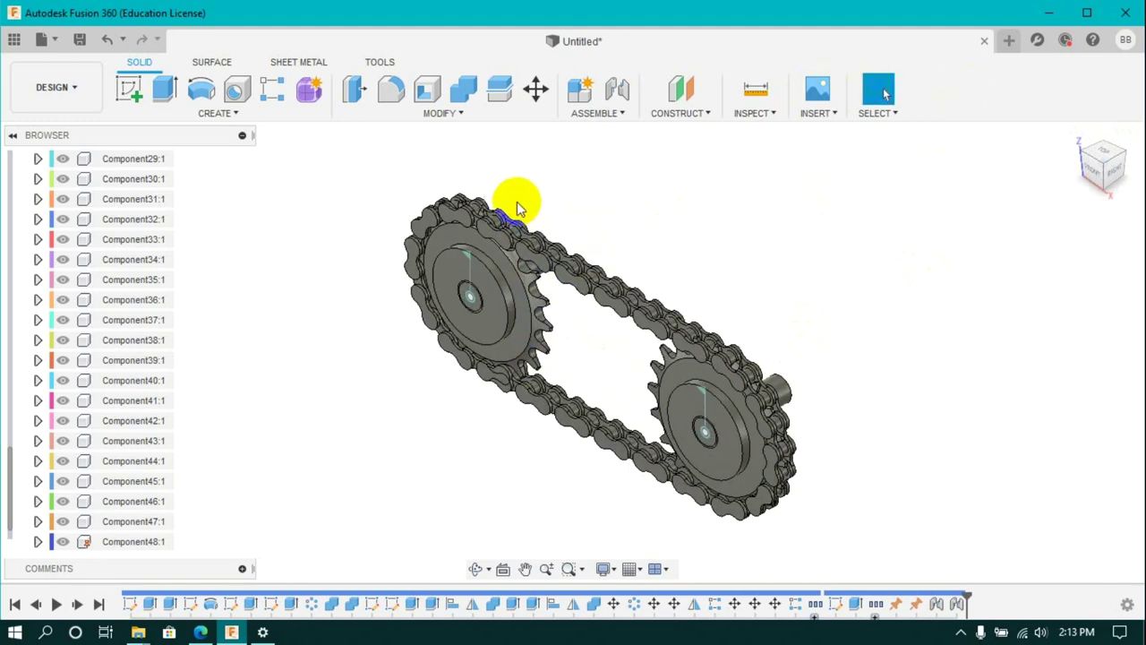
left_click(64, 372)
scroll(62, 336, "down", 5)
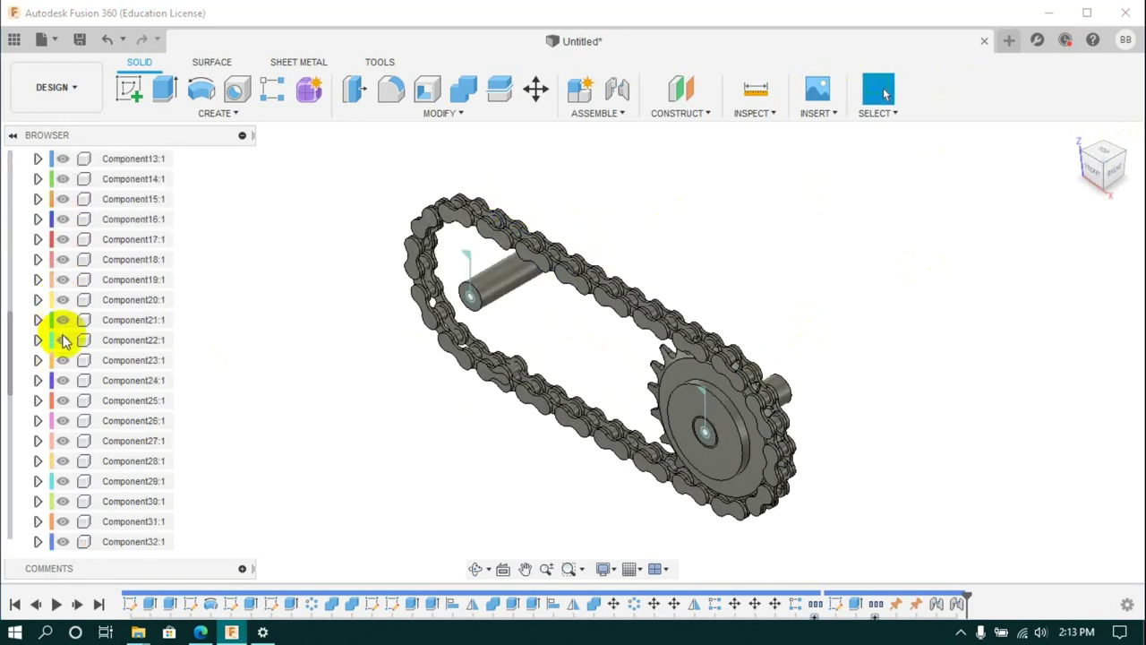
Hide the other sprocket and joint the first two chain links roller to pin.
left_click(65, 508)
scroll(506, 183, "up", 5)
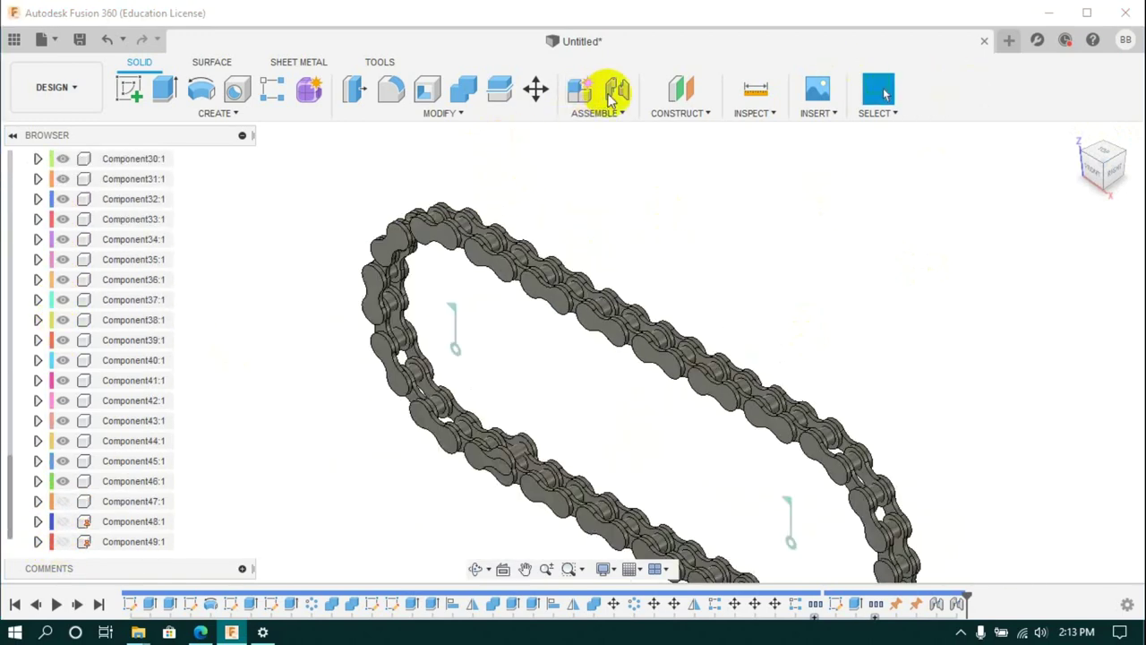
left_click(617, 90)
left_click_drag(1051, 169, 1005, 187)
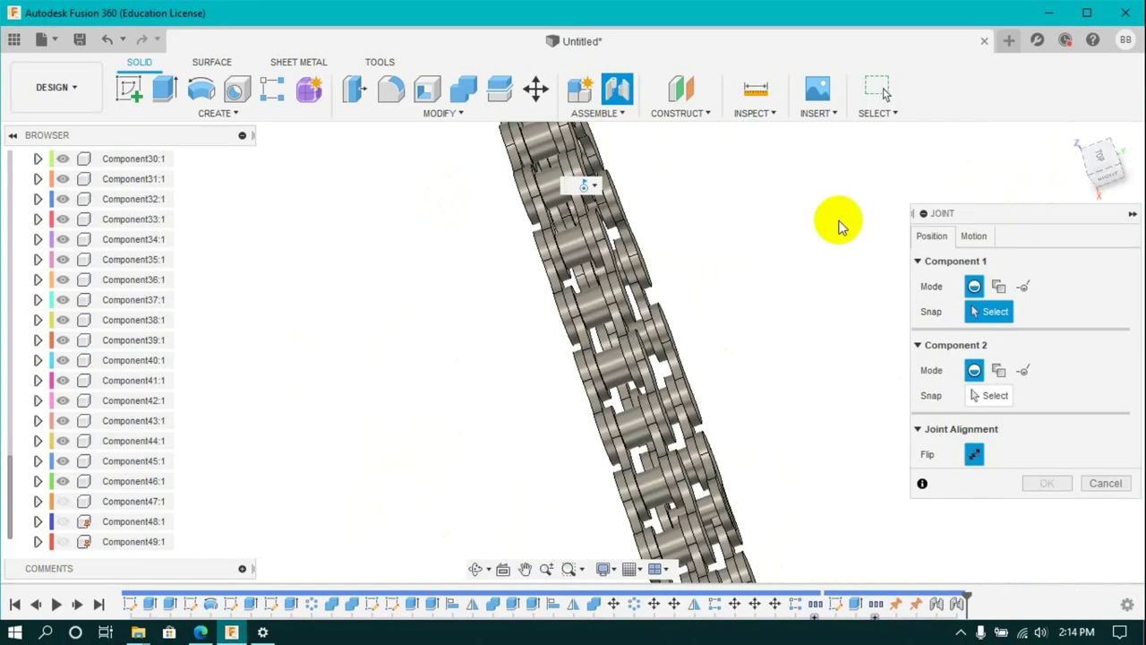
left_click(638, 283)
left_click(653, 306)
key("Return")
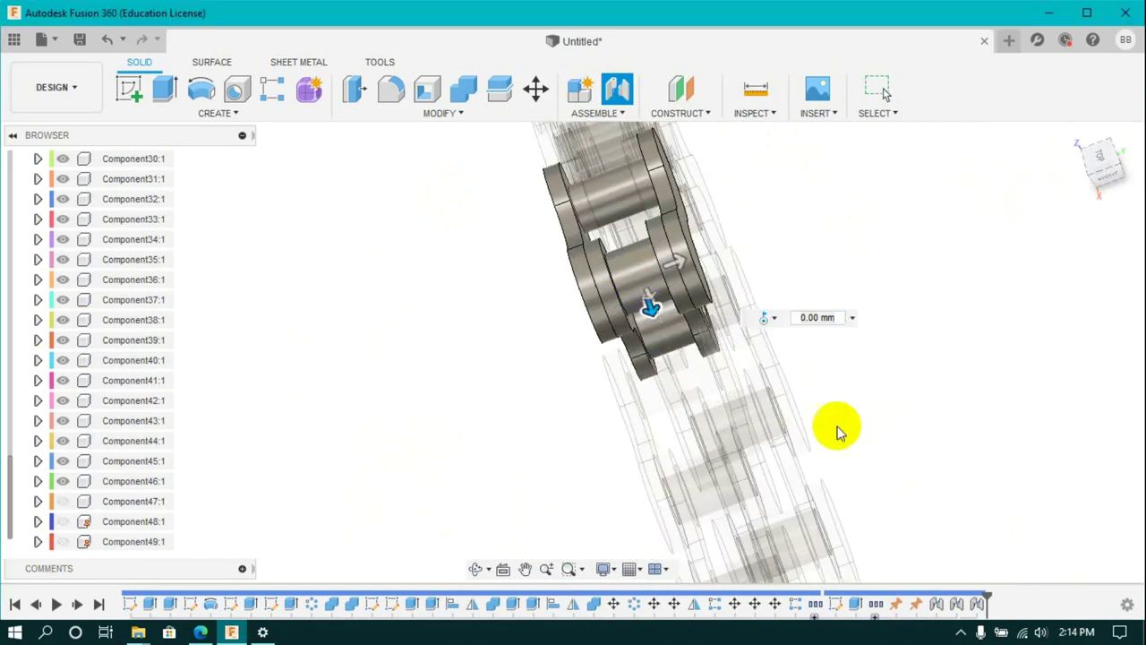
Joint three more neighbouring chain links, roller centre to matching centre.
left_click(617, 90)
left_click(669, 394)
left_click(682, 410)
left_click(1047, 562)
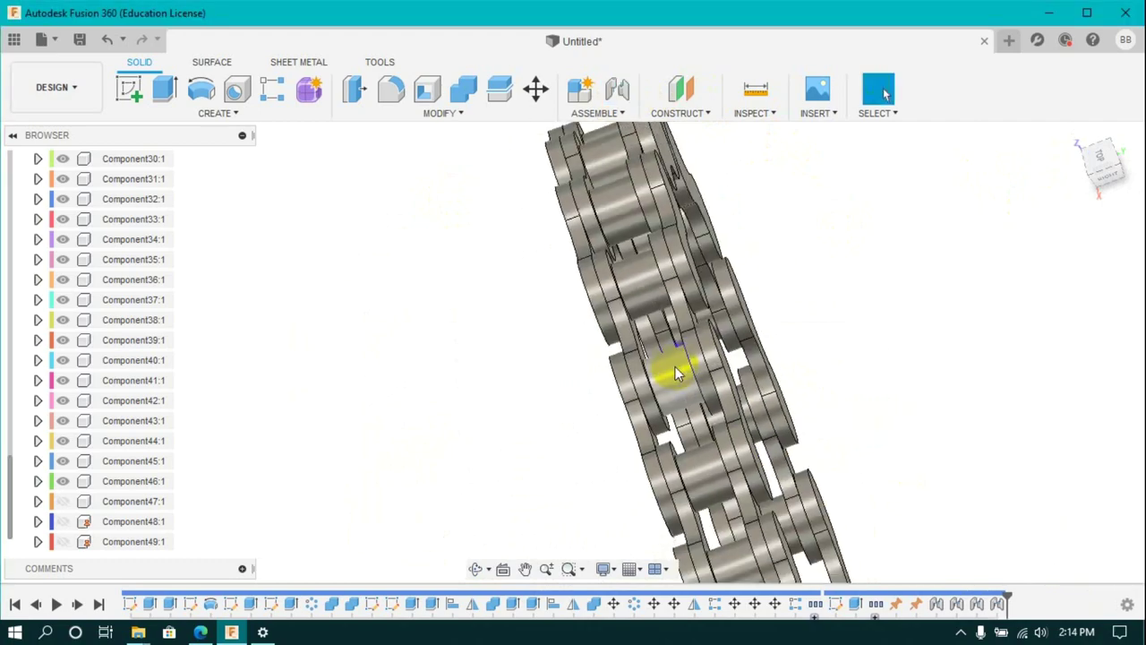
left_click(616, 90)
left_click(674, 426)
left_click(690, 445)
left_click(1043, 560)
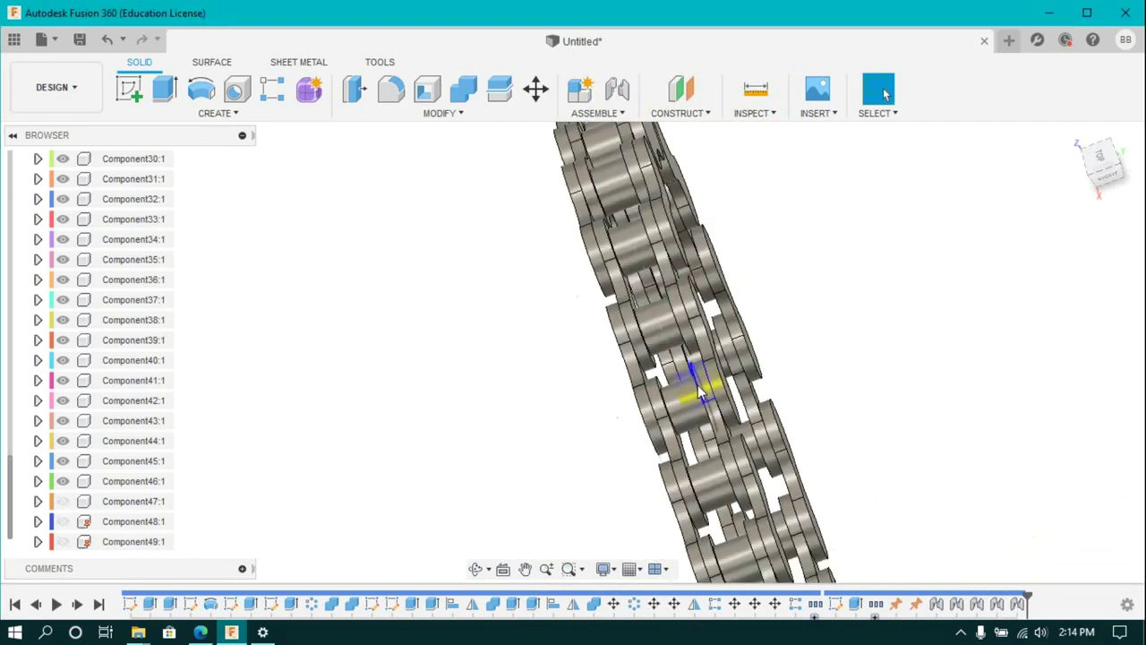
left_click(617, 90)
left_click(705, 432)
left_click(721, 450)
left_click(1046, 560)
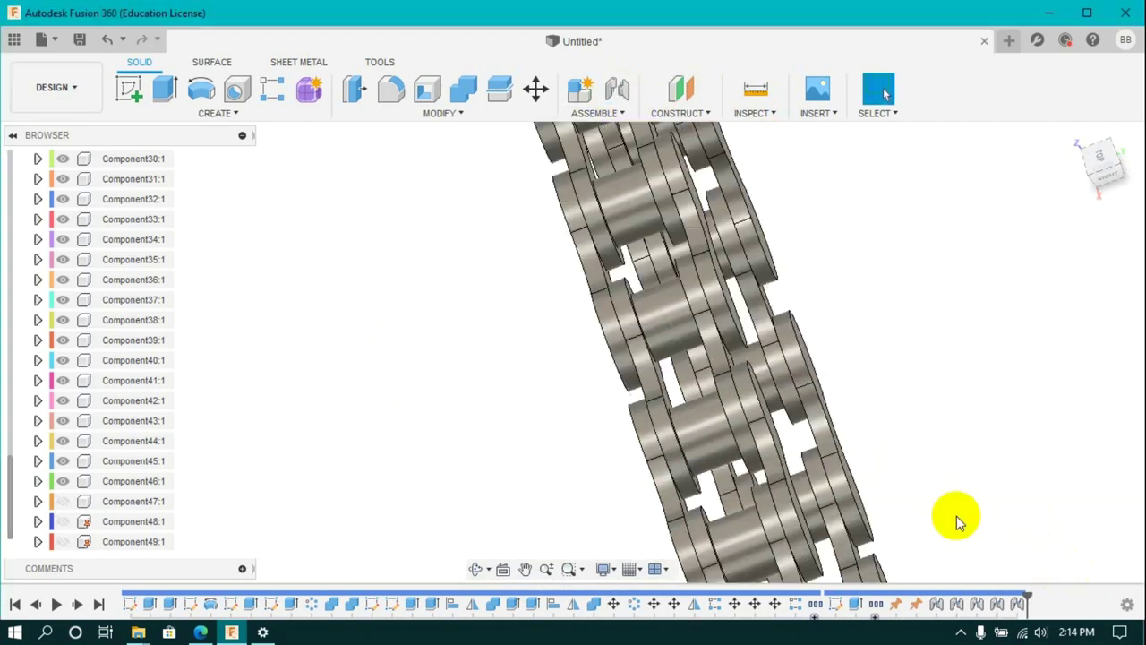
Joint the next link pair and Component30 to Component24.
left_click(617, 89)
left_click(706, 438)
left_click(716, 448)
left_click(1044, 561)
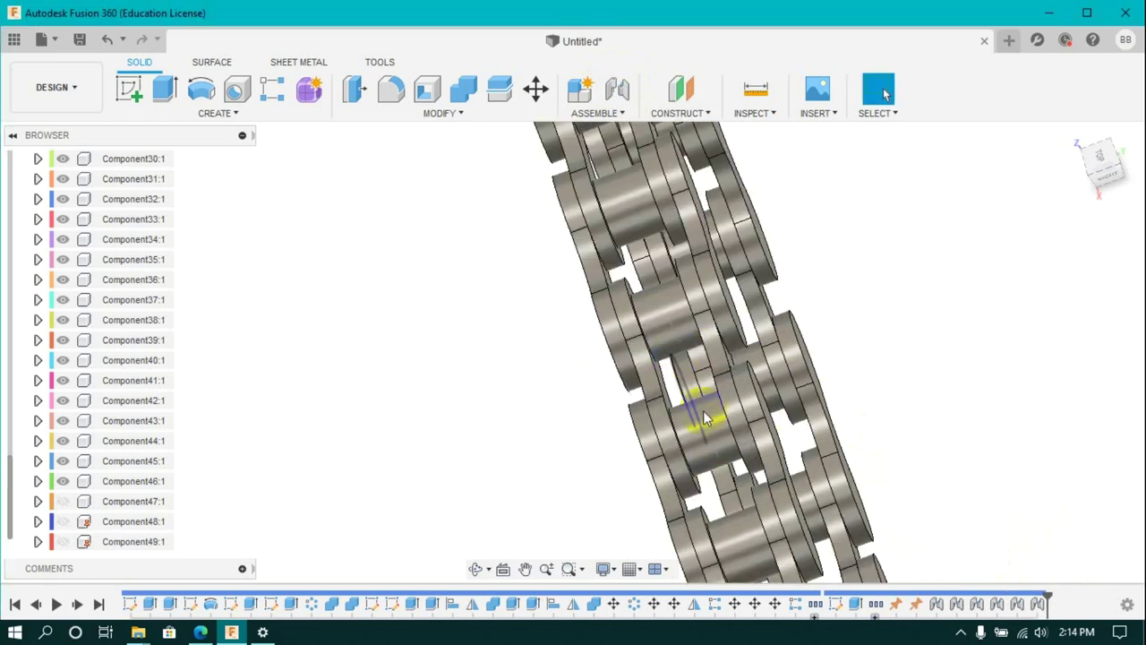
left_click(617, 89)
left_click(622, 295)
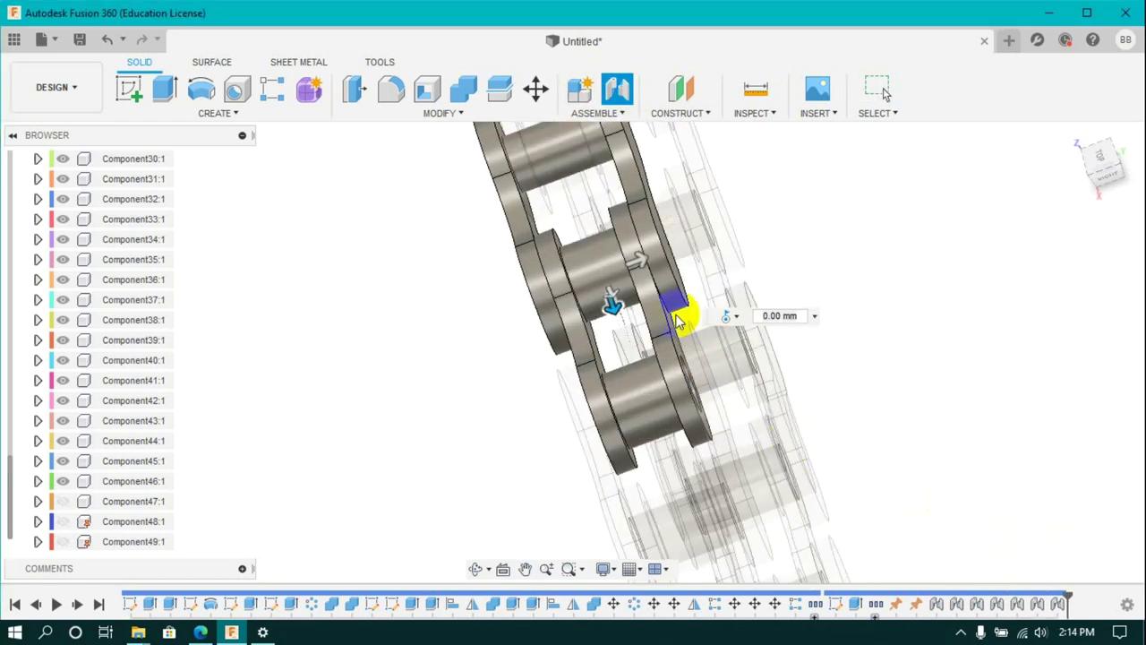
left_click(651, 405)
left_click(1047, 562)
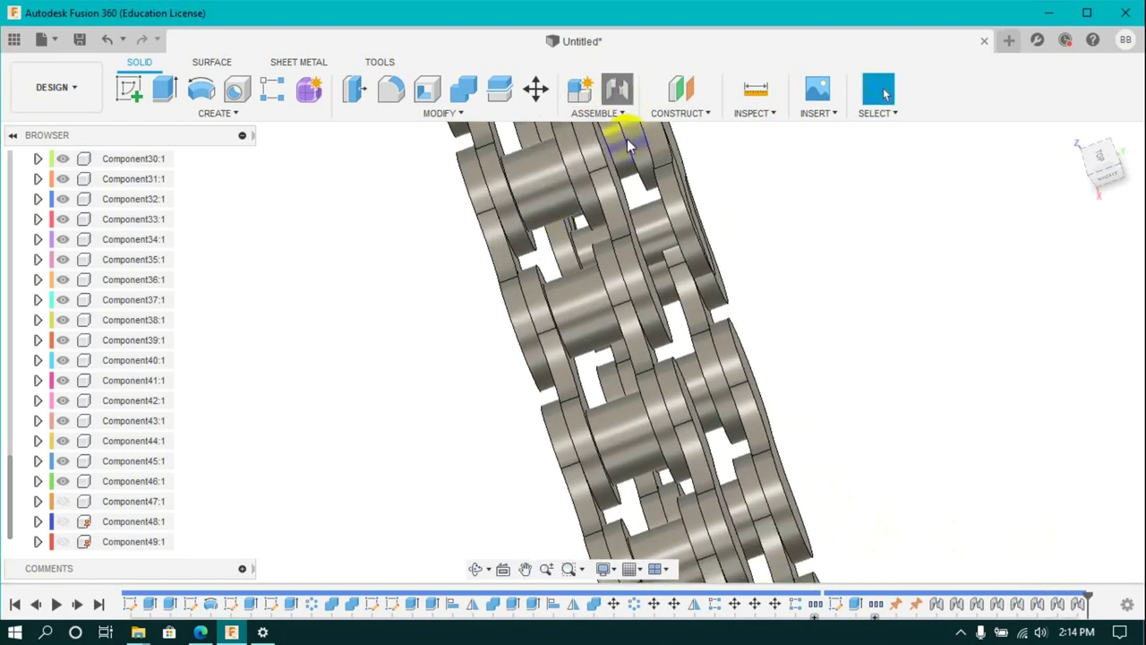
Joint the next links, including Component31, and Component32 to Component25.
left_click(617, 89)
left_click(585, 318)
left_click(667, 416)
left_click(617, 89)
left_click(601, 330)
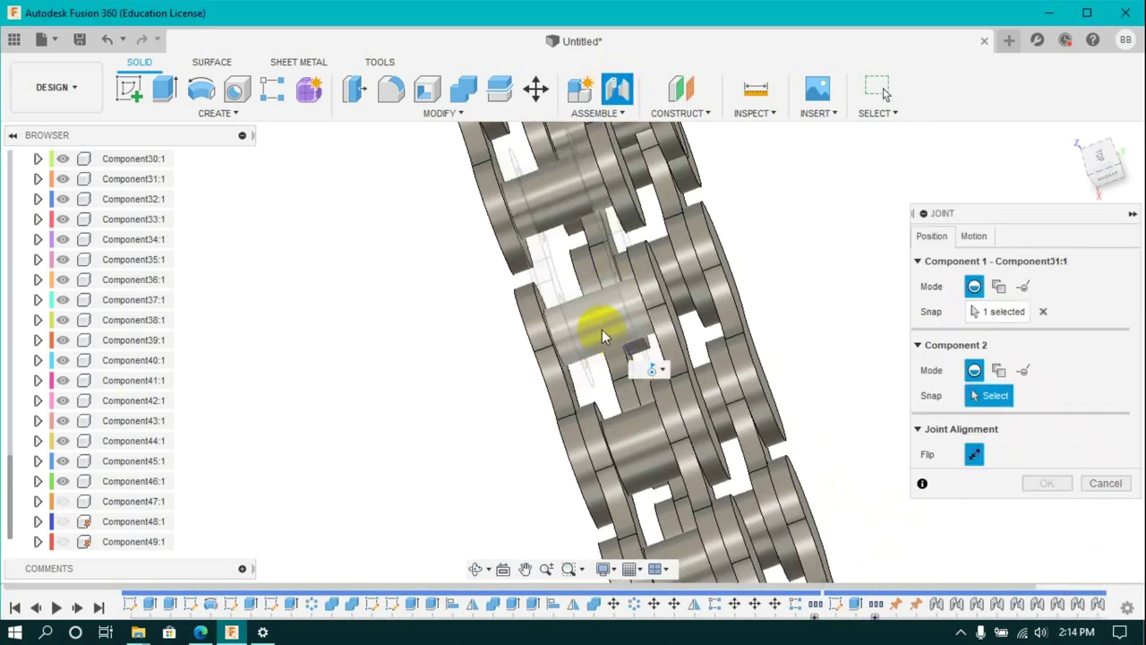
left_click(731, 415)
key("Return")
left_click(617, 90)
left_click(640, 370)
left_click(659, 421)
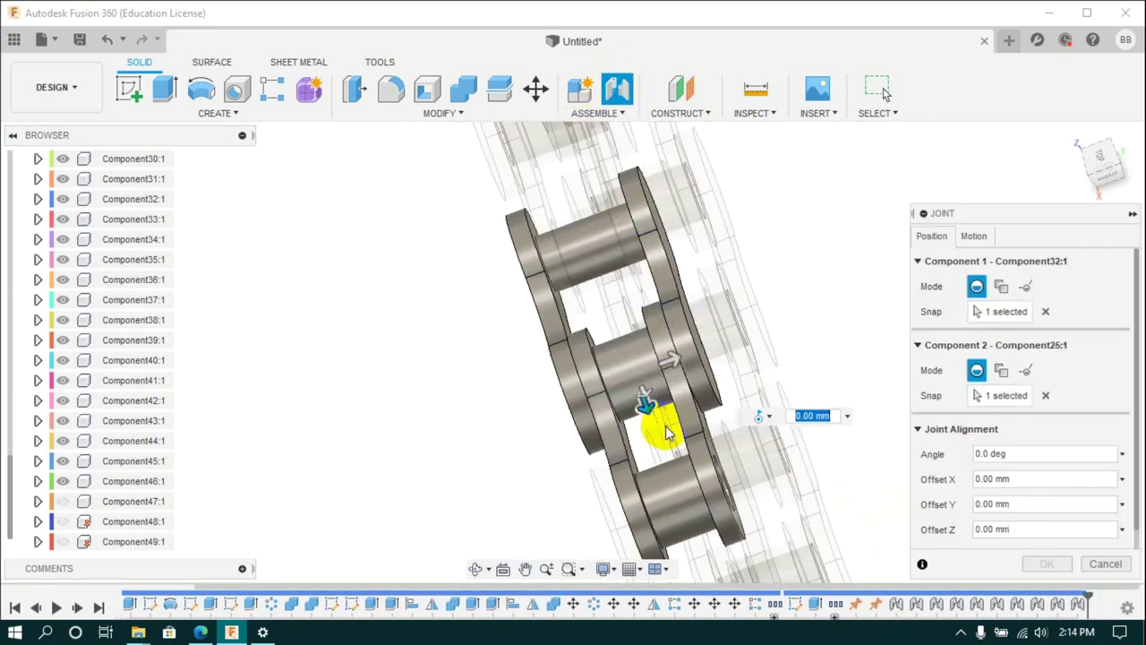
left_click(1046, 562)
Joint further adjoining links, including Component32 and Component33 to their neighbours.
left_click(617, 90)
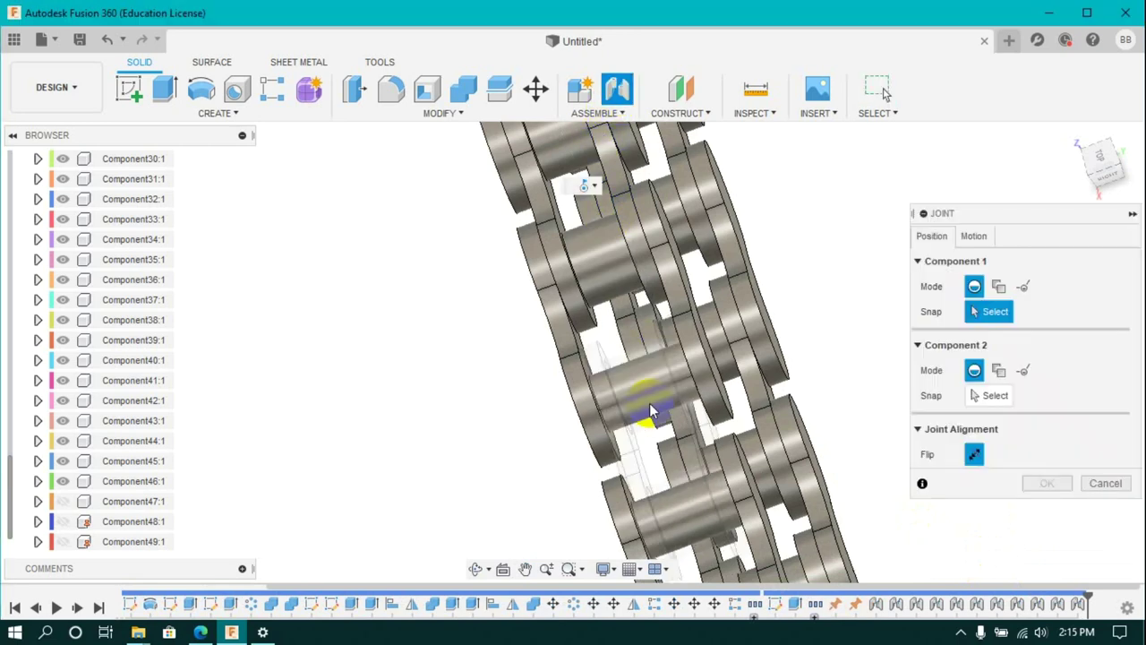
left_click(629, 385)
left_click(660, 418)
left_click(1046, 562)
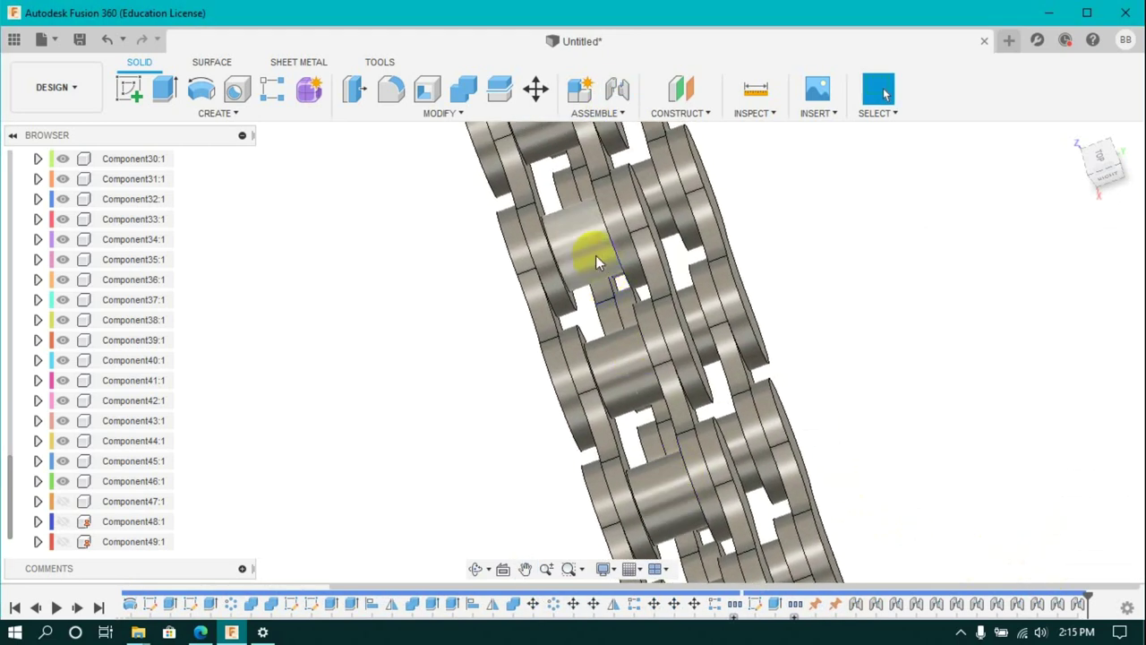
key("j")
left_click(594, 268)
left_click(708, 383)
left_click(1046, 562)
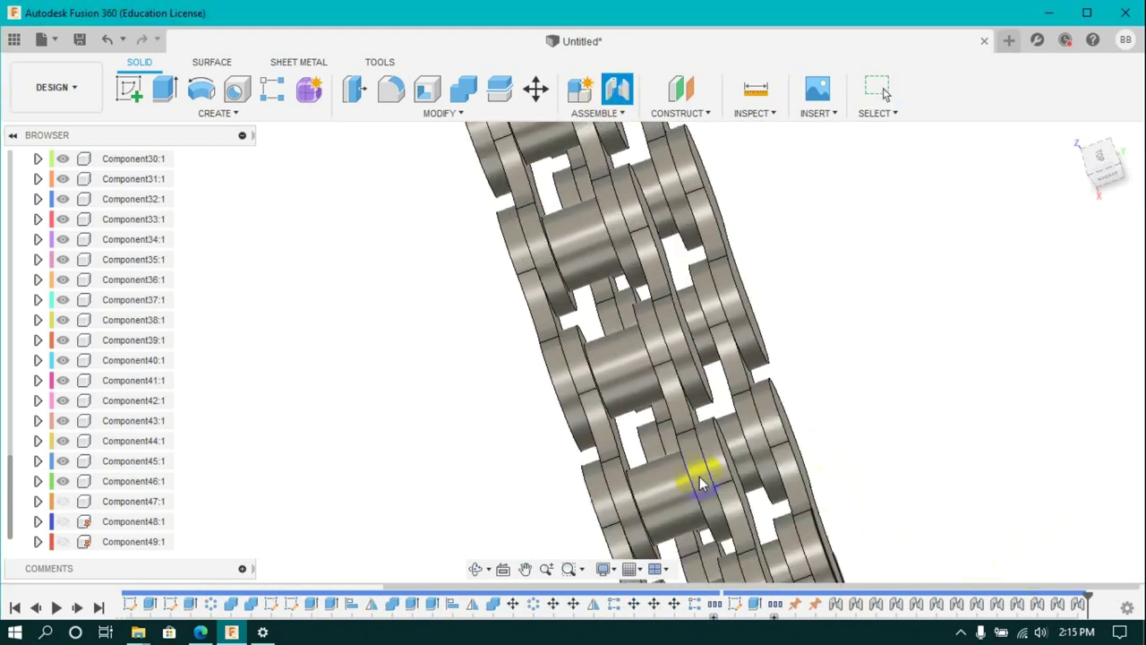
left_click(616, 89)
left_click(588, 336)
left_click(629, 385)
left_click(1047, 562)
Joint Component34 to Component27, Component35 to its neighbour, and Component21 to Component28.
left_click(617, 90)
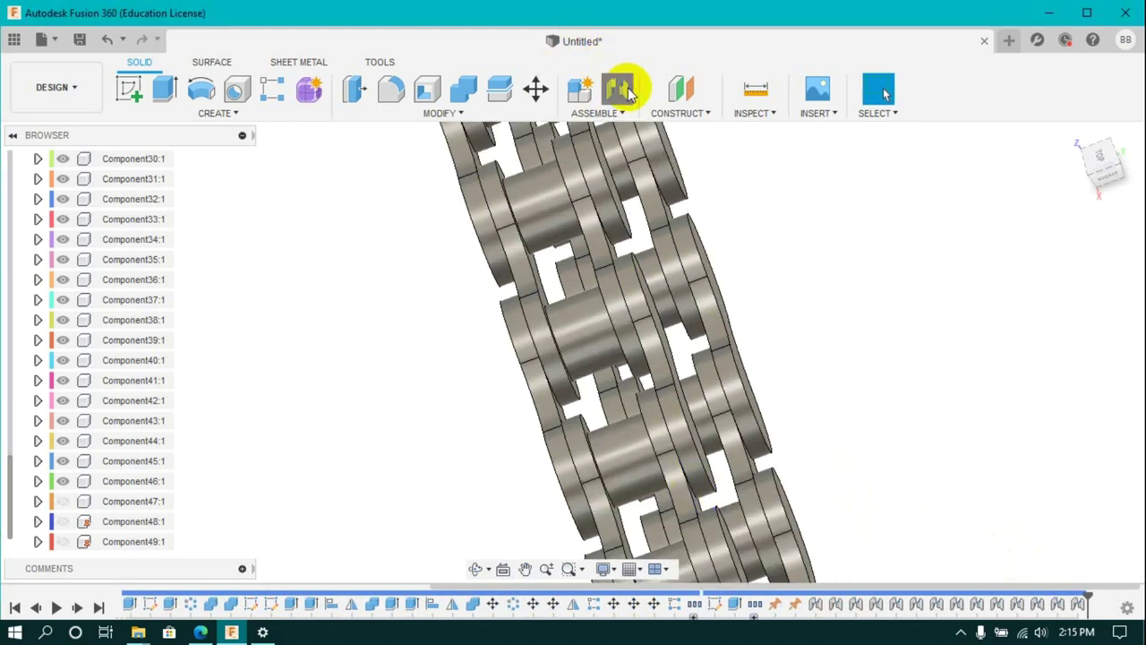
left_click(632, 468)
left_click(639, 488)
left_click(1047, 562)
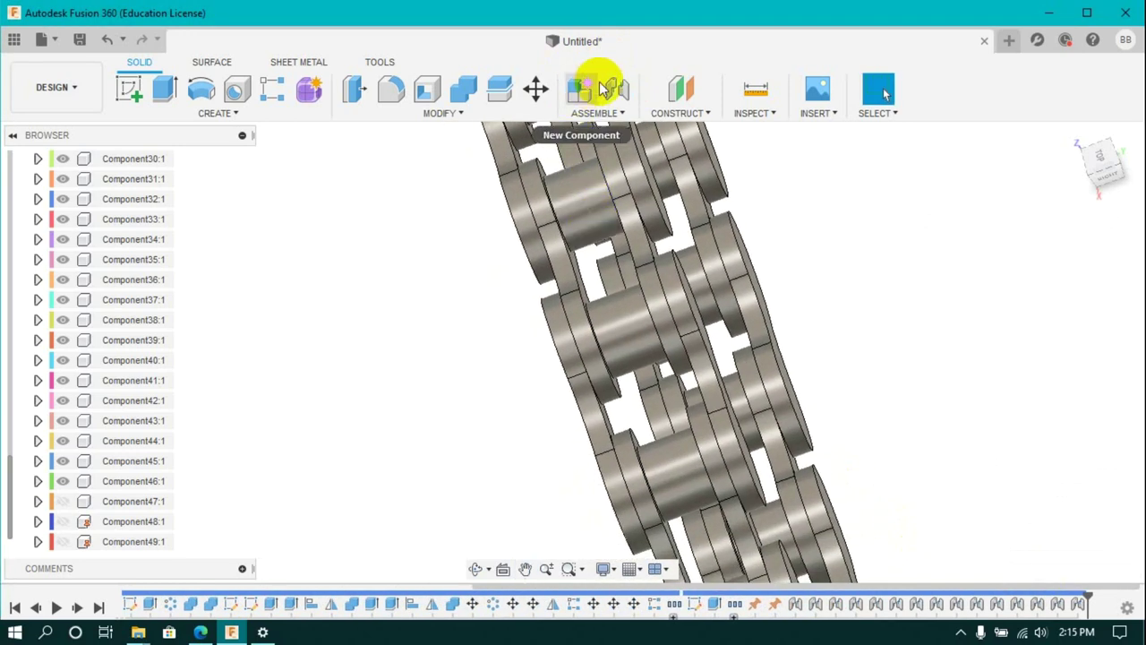
left_click(616, 90)
left_click(630, 332)
left_click(638, 358)
left_click(1046, 562)
left_click(616, 90)
left_click(669, 468)
left_click(686, 501)
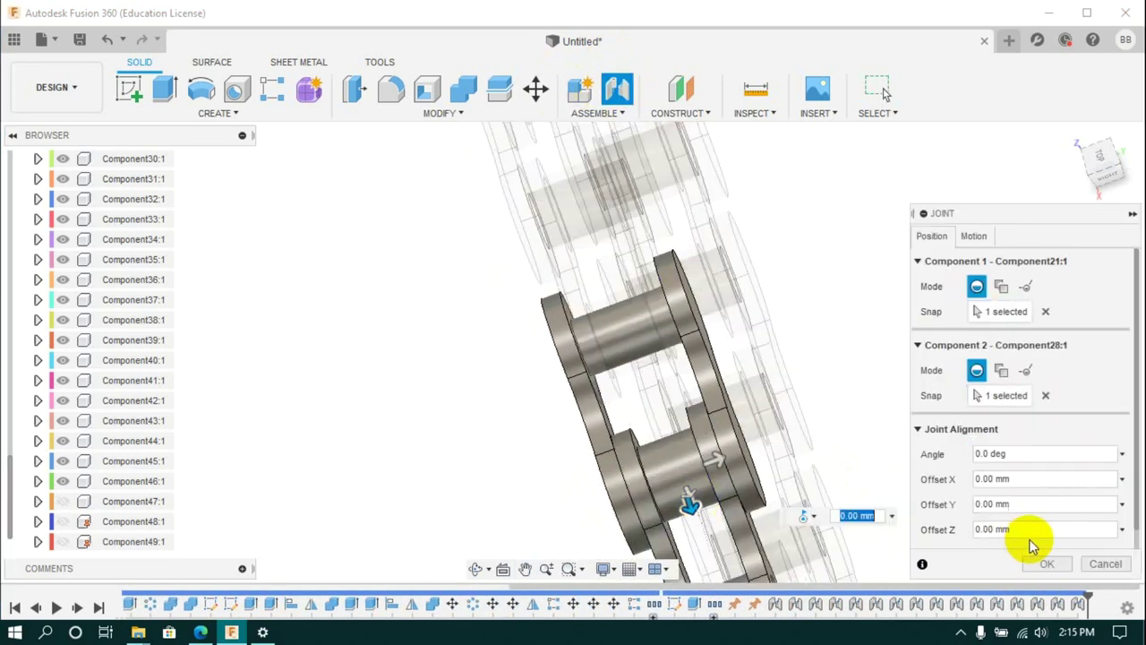
left_click(1038, 559)
Joint two links to Component12, and Component20 to Component11.
left_click(616, 90)
left_click(609, 409)
left_click(619, 420)
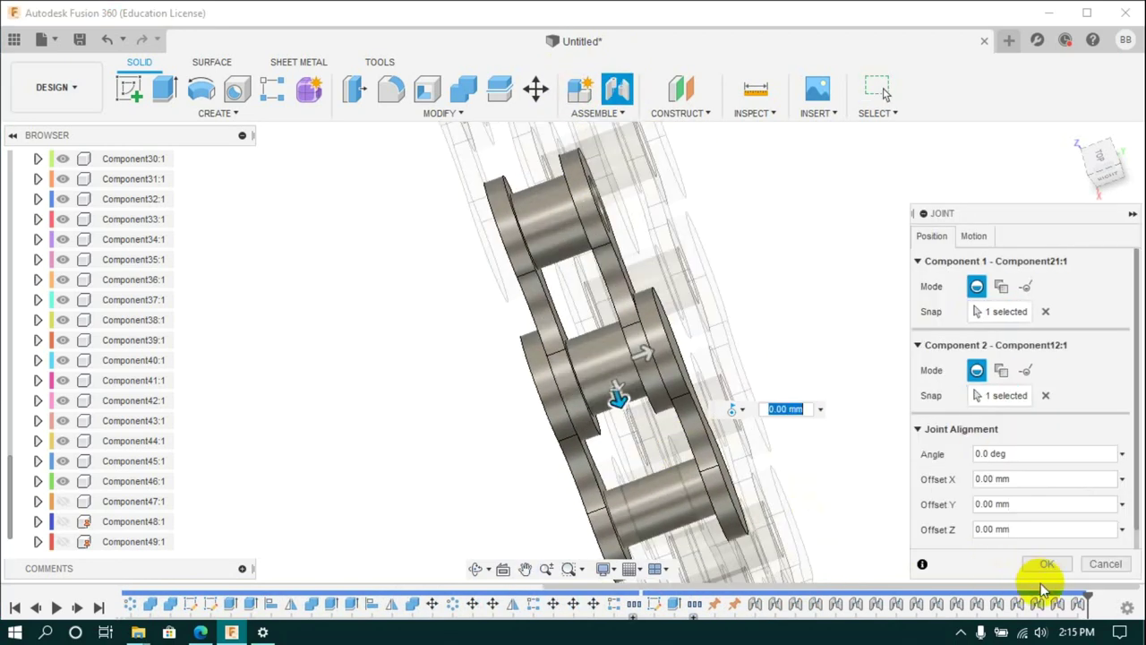
left_click(1041, 562)
left_click(616, 89)
left_click(583, 333)
left_click(597, 358)
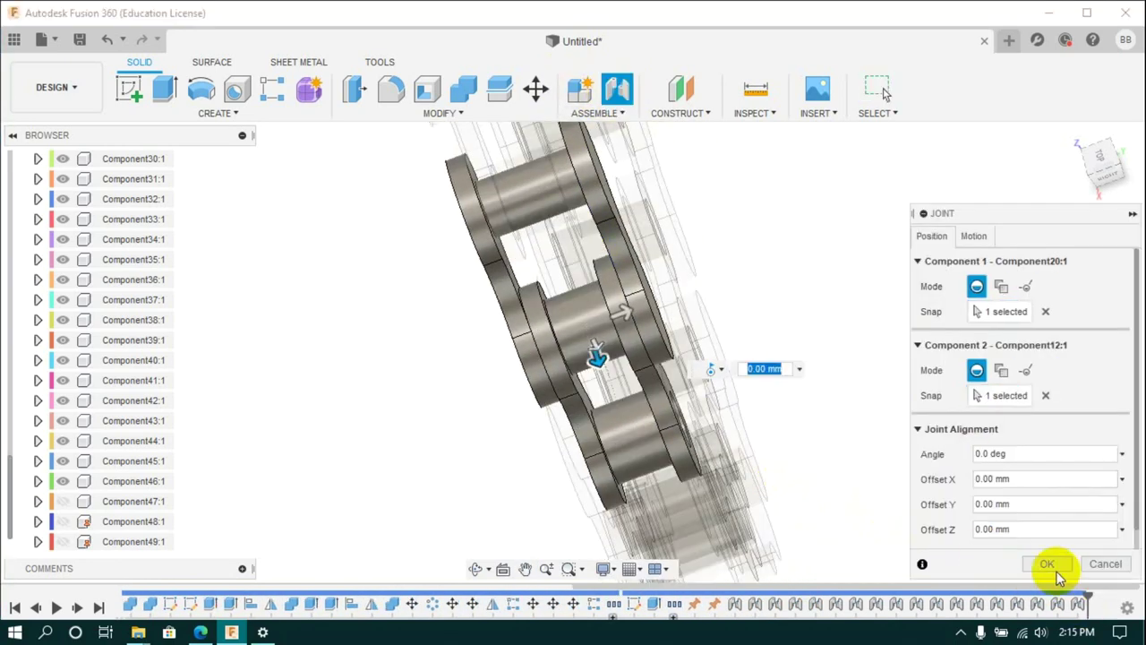
left_click(1044, 560)
left_click(617, 89)
left_click(643, 430)
left_click(652, 474)
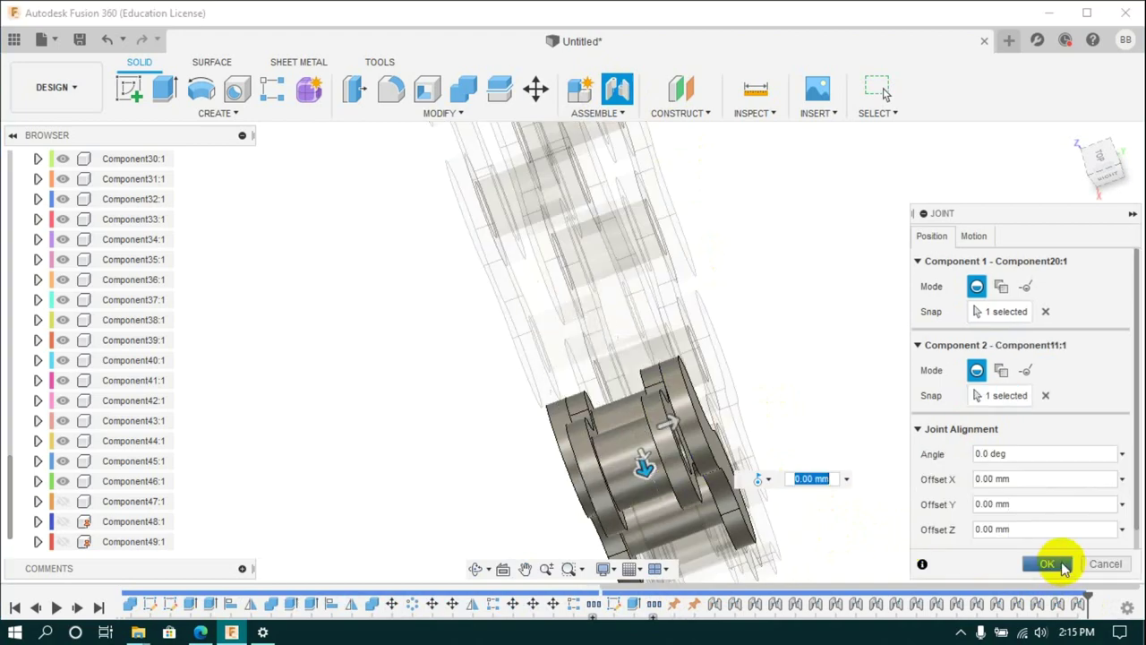
left_click(1043, 558)
Joint Component19 to Component11, then view the chain loop from the front.
key("j")
left_click(602, 313)
left_click(617, 358)
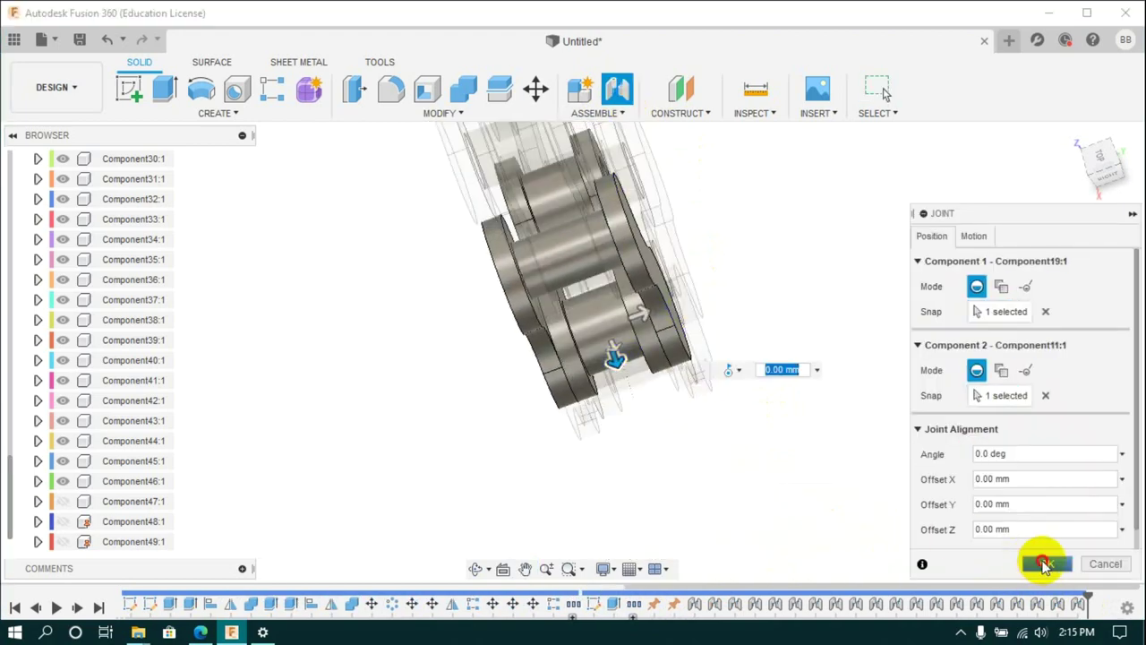
left_click(1044, 558)
scroll(1072, 191, "down", 5)
left_click(1094, 178)
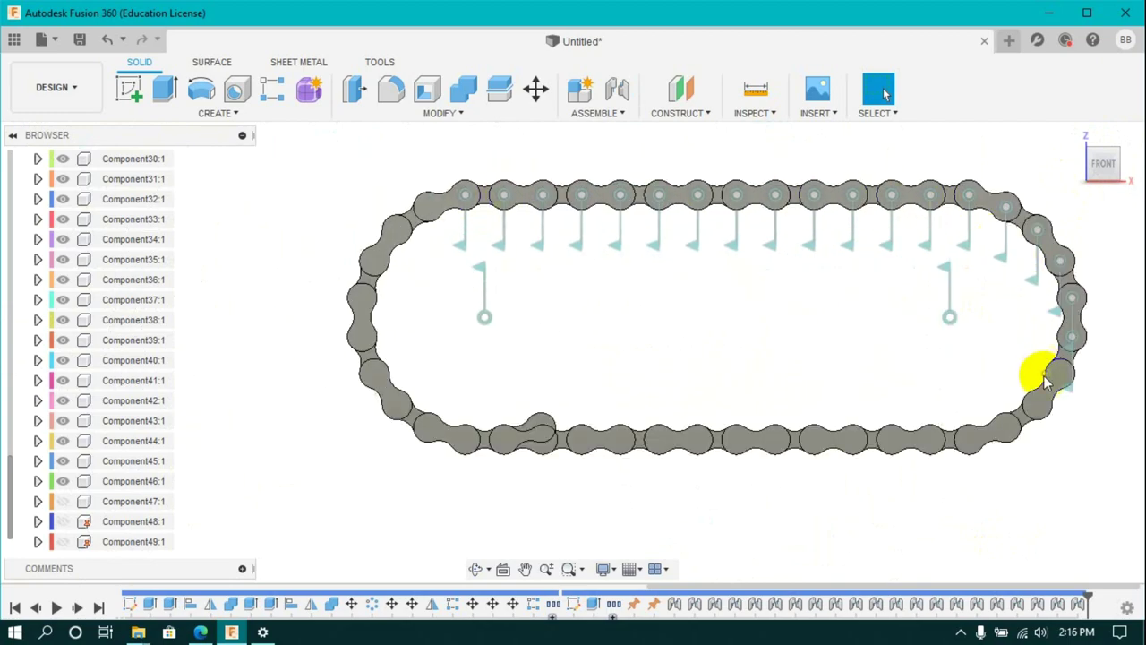
Orbit to a tilted 3D view and joint the first straight-run links, including Component35, roller to roller.
mouse_move(1092, 156)
left_mouse_down()
mouse_move(1113, 179)
mouse_move(1100, 205)
left_mouse_up()
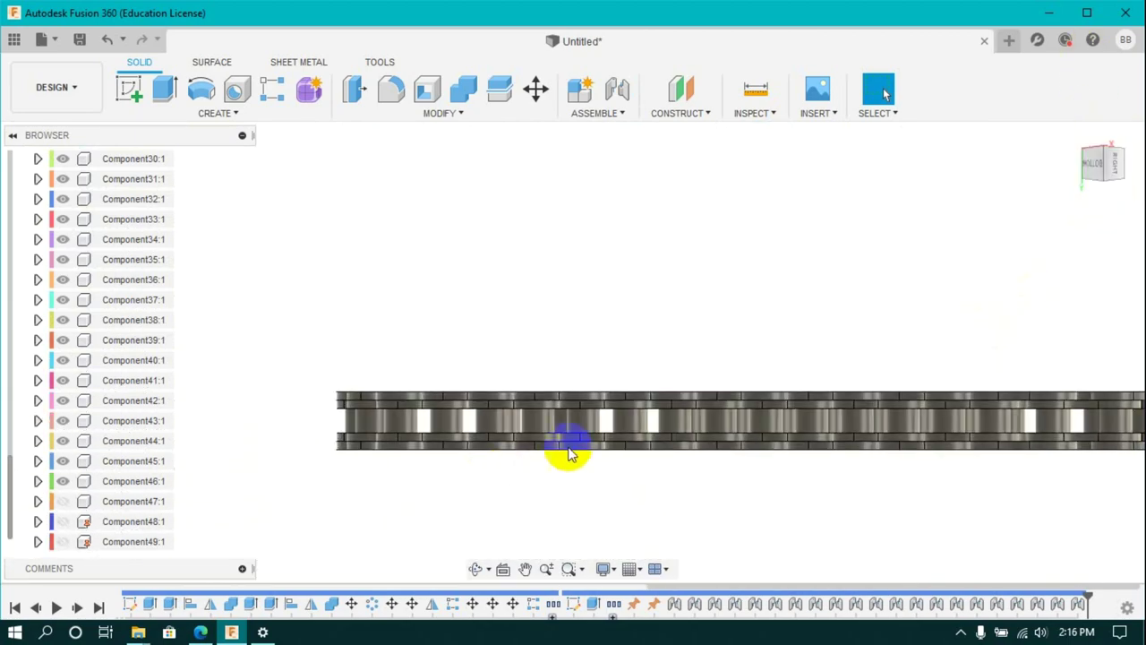
left_click(1101, 162)
scroll(430, 362, "up", 2)
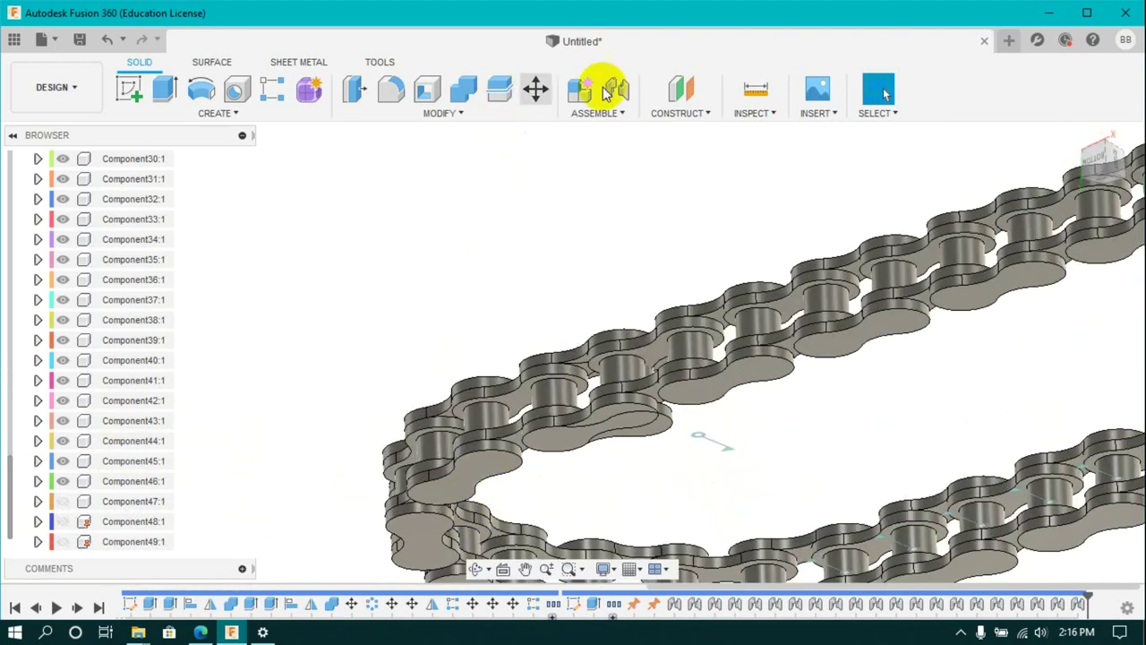
left_click(612, 89)
left_click(511, 419)
left_click(525, 414)
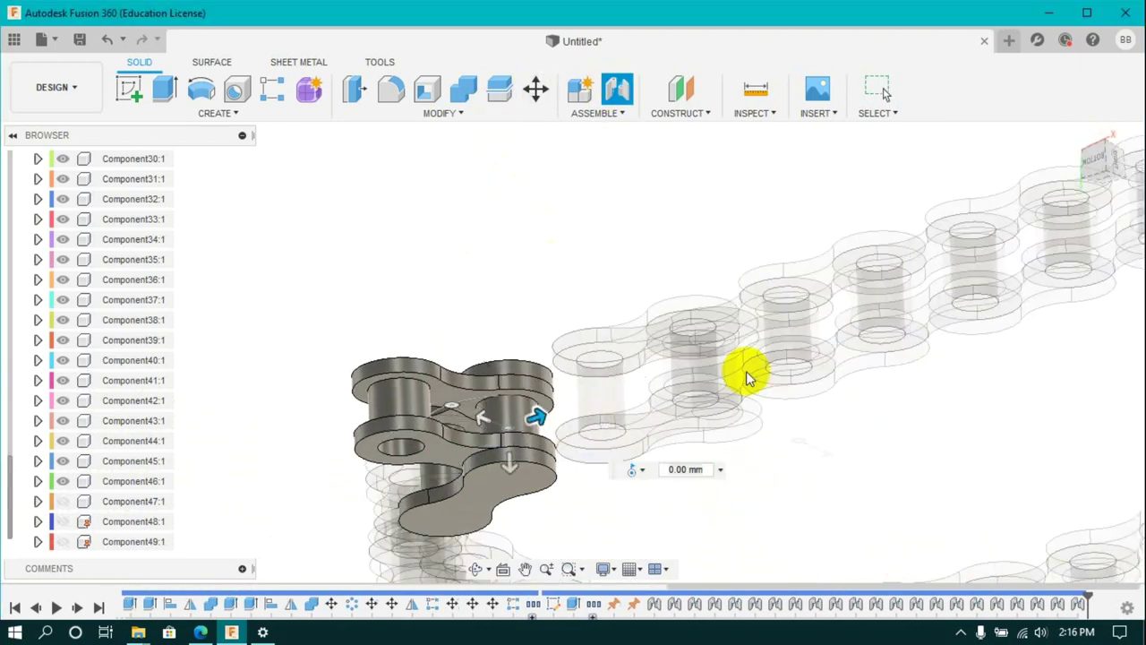
left_click(617, 89)
left_click(621, 397)
left_click(620, 397)
left_click(1023, 551)
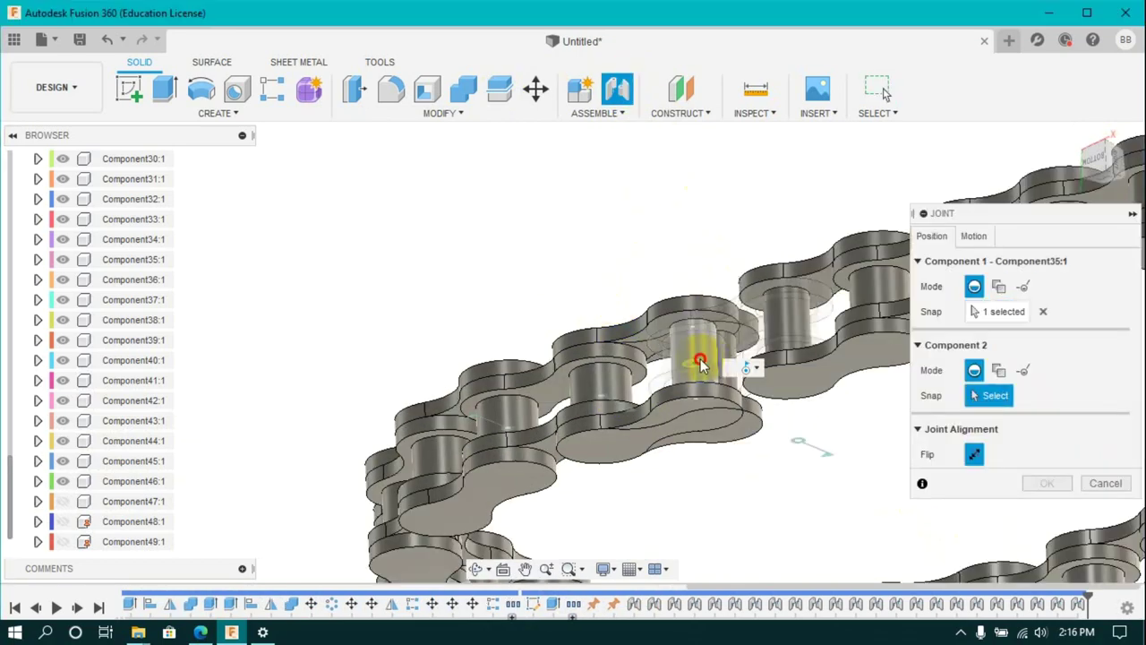
left_click(699, 361)
key("Return")
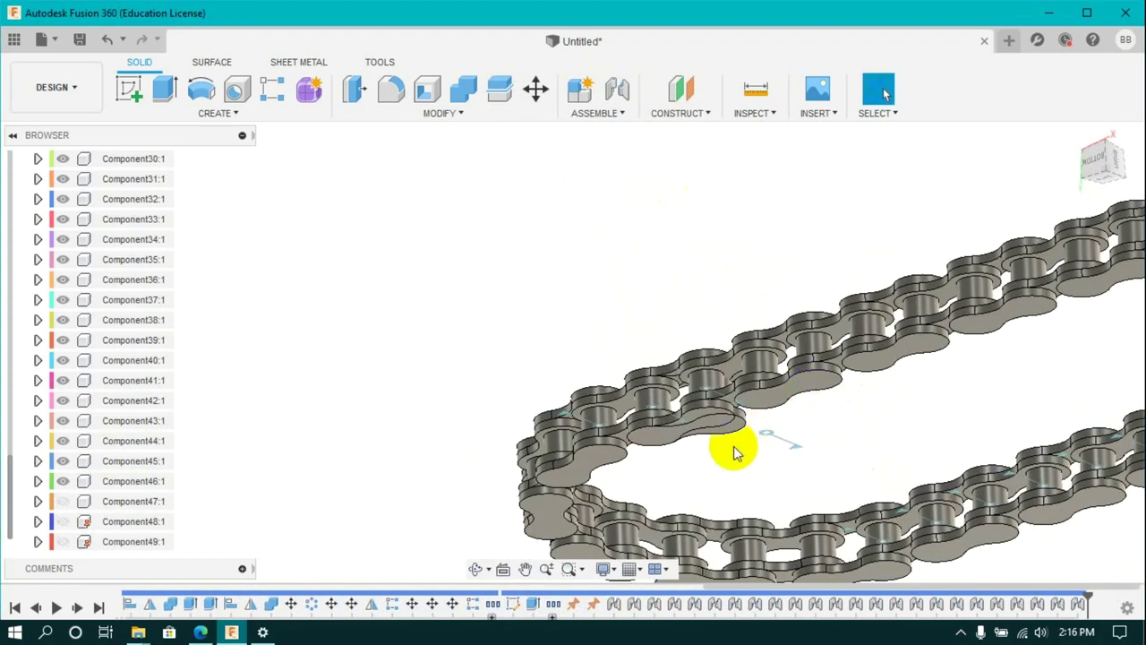
Joint the next three pairs of neighbouring links along the straight run at their roller centres.
scroll(734, 455, "down", 2)
scroll(747, 443, "up", 3)
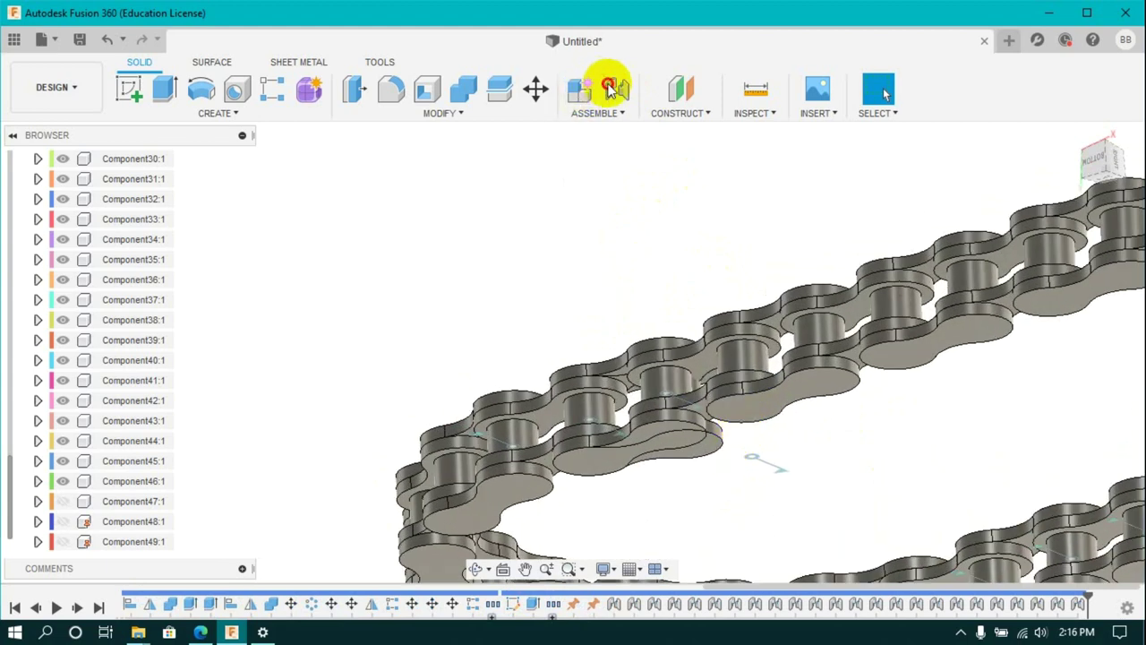
left_click(608, 87)
left_click(742, 394)
left_click(768, 383)
left_click(1042, 560)
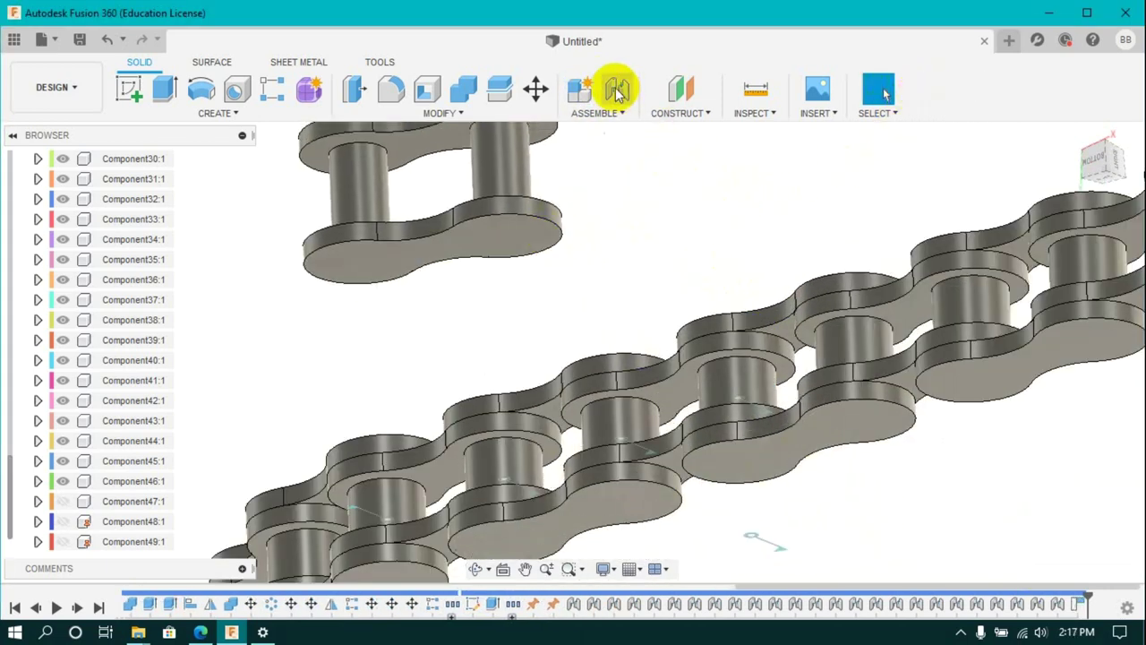
left_click(616, 90)
left_click(752, 385)
left_click(727, 379)
left_click(1043, 560)
key("j")
left_click(627, 398)
left_click(1043, 562)
Joint another link pair, then join Component37 to Component43 at matching roller centres.
left_click(616, 89)
left_click(726, 312)
left_click(763, 344)
left_click(1042, 563)
left_click(616, 90)
left_click(649, 302)
key("Escape")
left_click(616, 90)
left_click(616, 289)
left_click(624, 289)
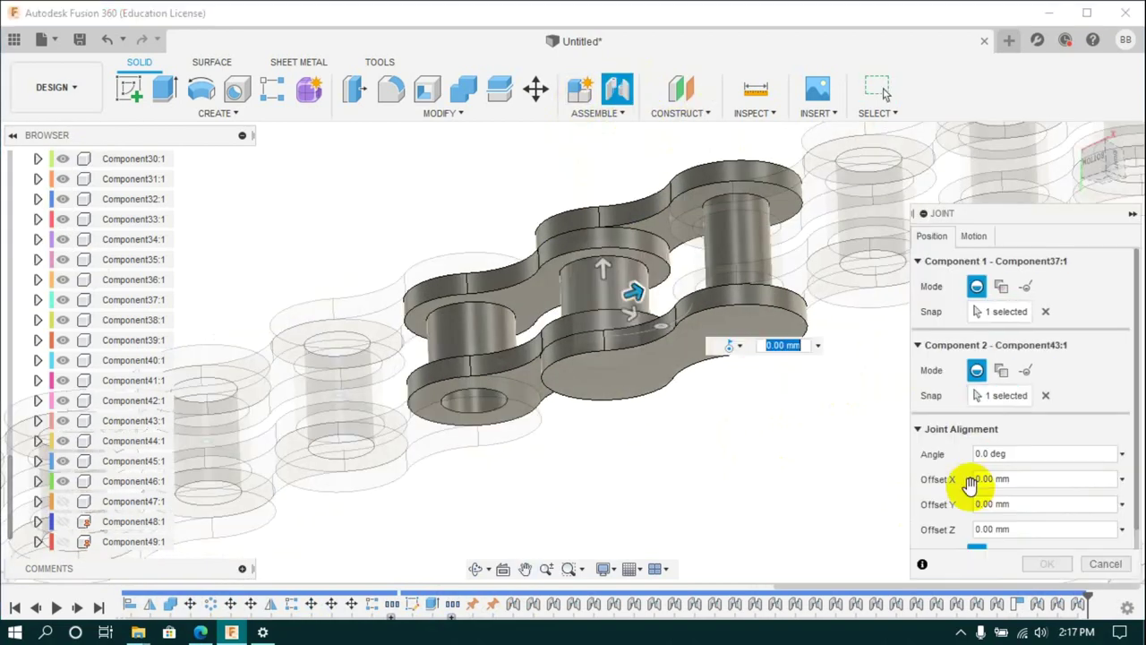
key("Return")
Joint Component38 to its next link and Component39 to Component45.
left_click(616, 90)
left_click(614, 349)
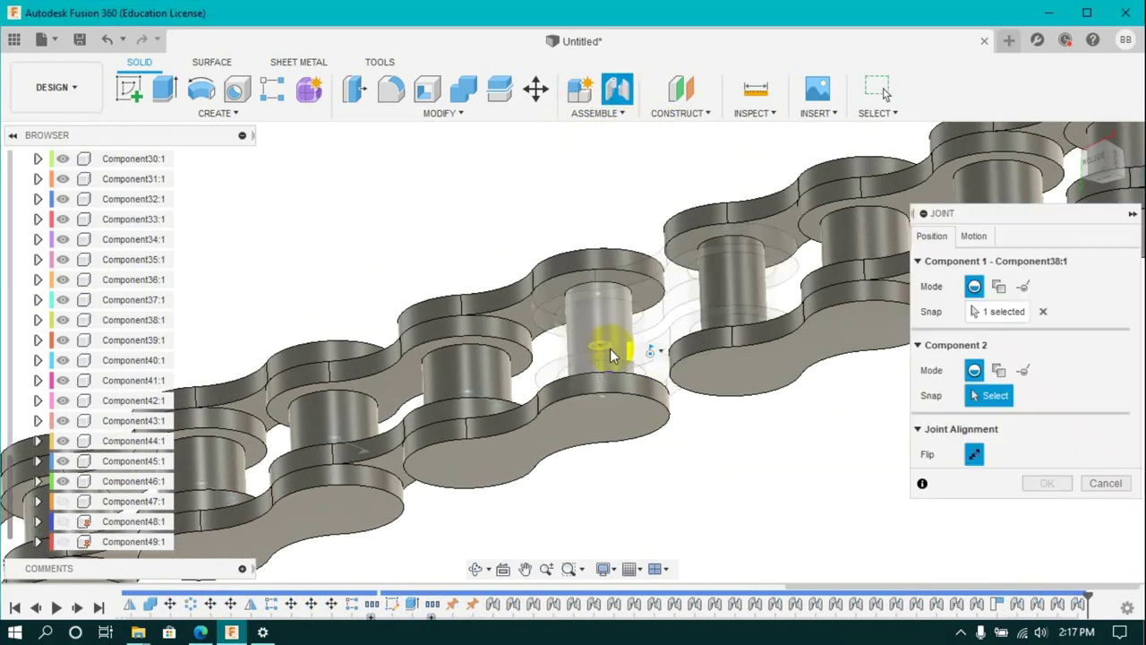
left_click(619, 351)
left_click(615, 90)
left_click(671, 371)
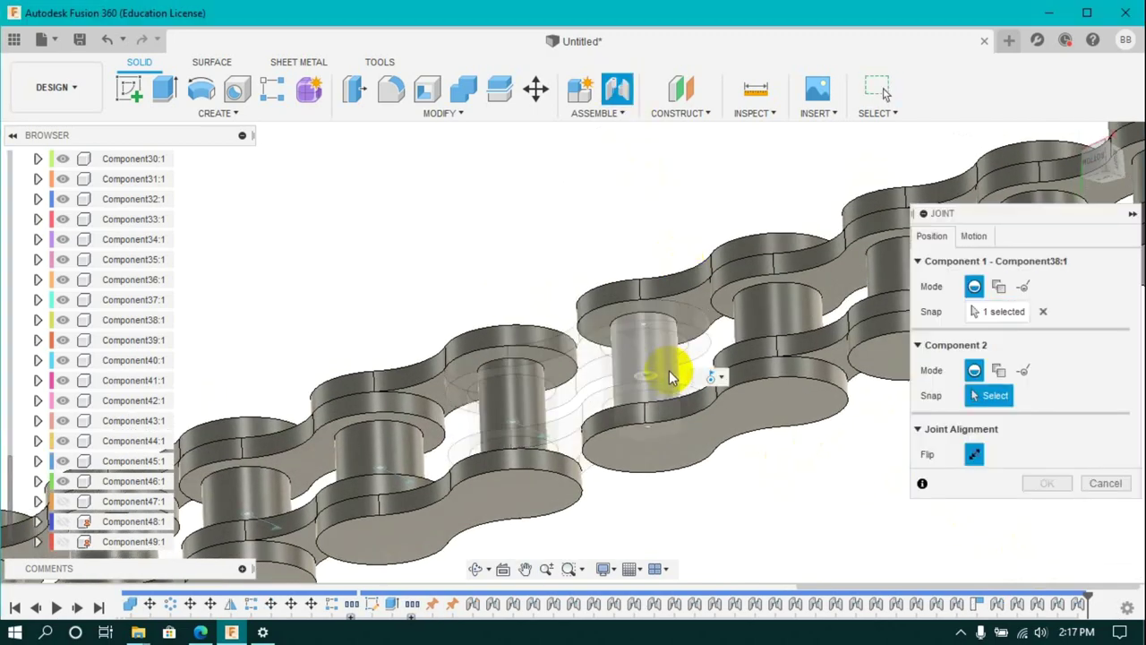
left_click(673, 369)
left_click(1043, 562)
key("j")
left_click(787, 327)
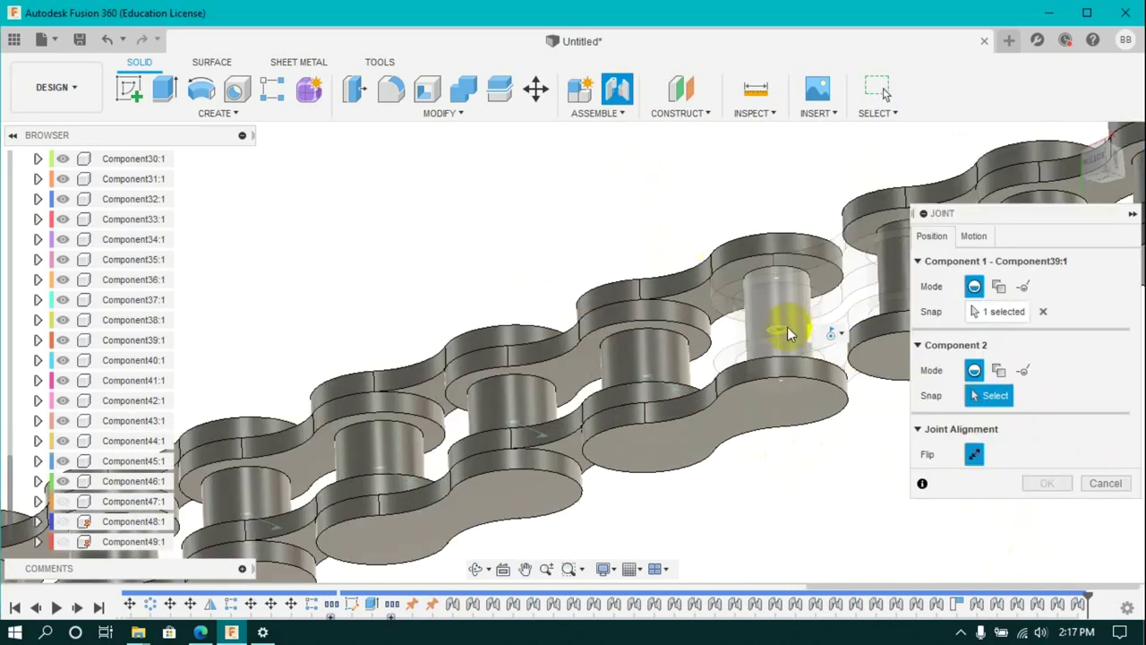
left_click(792, 328)
left_click(1011, 552)
key("j")
Joint Component40 to Component45 and start pinning the following link pair.
left_click(642, 354)
left_click(652, 358)
left_click(1041, 570)
key("j")
left_click(788, 312)
left_click(789, 315)
left_click(1030, 564)
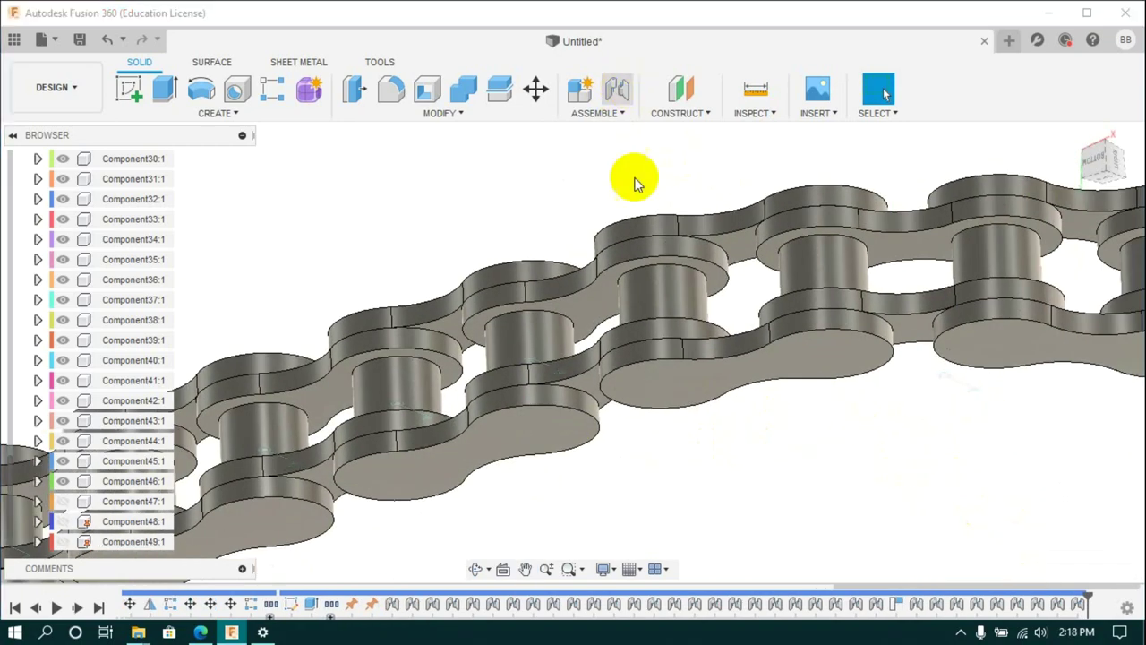
Joint Component40:1 to Component18:1 and Component46:1 to its neighbouring link, pin to pin.
key("j")
left_click(667, 304)
left_click(671, 309)
left_click(1043, 562)
key("j")
left_click(825, 284)
left_click(755, 305)
left_click(1047, 563)
key("m")
Joint two more adjacent link pairs, tying Component18 to Component10 to close the oval loop.
key("j")
left_click(631, 298)
left_click(635, 301)
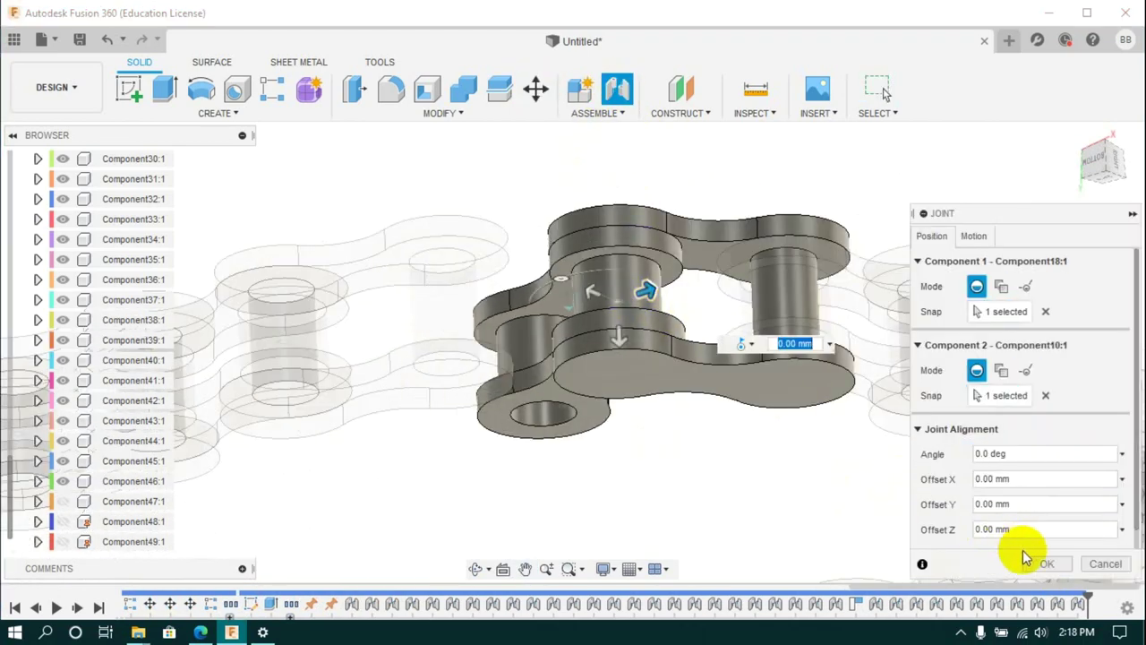
left_click(1043, 563)
key("j")
left_click(792, 305)
left_click(806, 325)
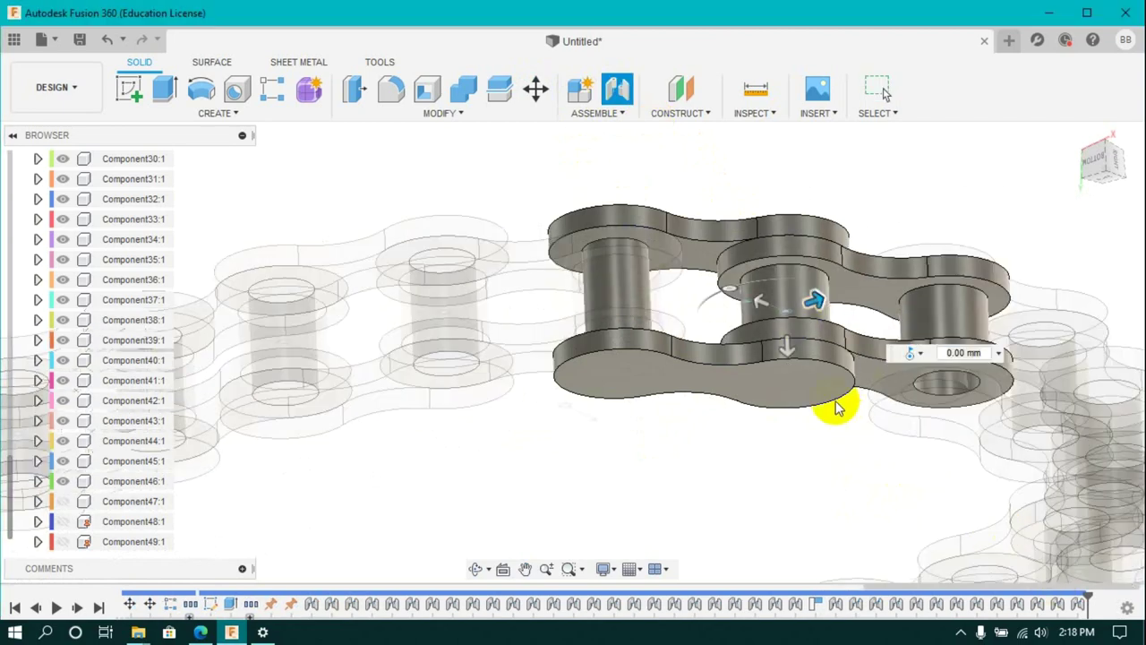
key("Return")
left_click(1084, 199)
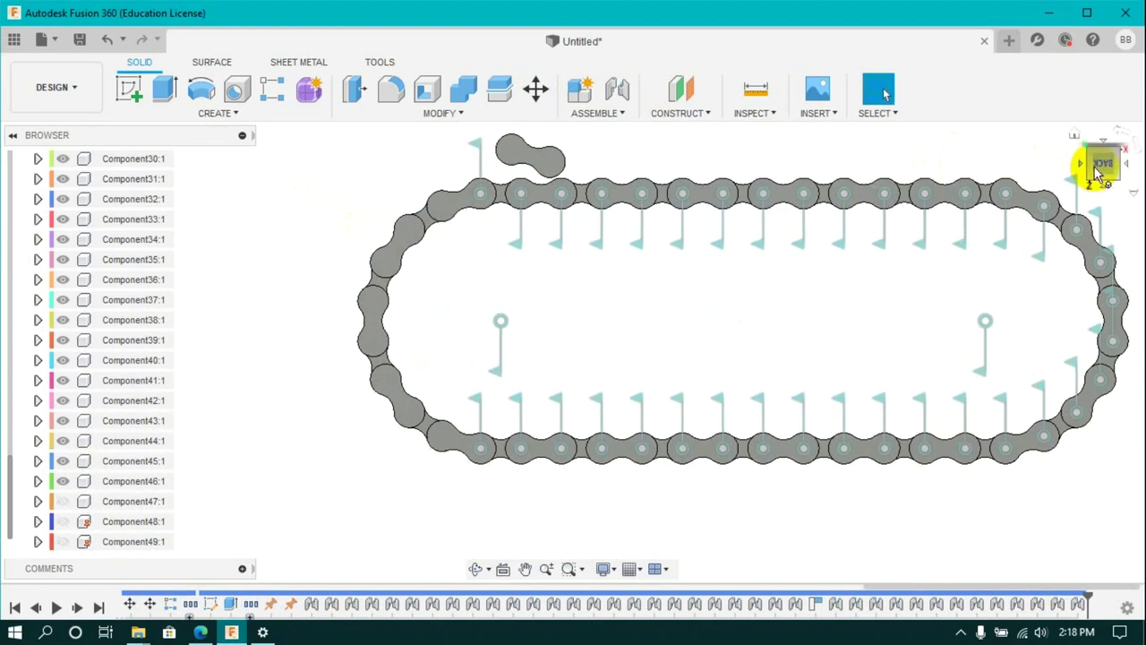
Orbit to an angled view of the loop and joint Component8:1 to its adjoining link.
left_click(1098, 168)
left_click_drag(1118, 175, 1013, 223)
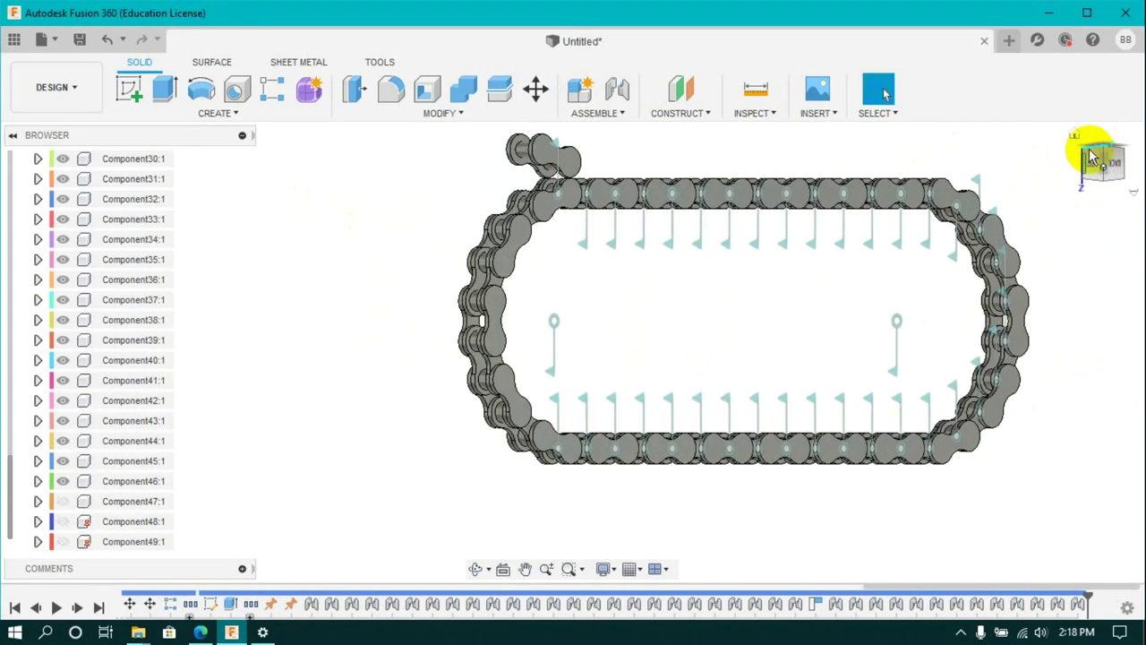
scroll(517, 295, "up", 5)
scroll(518, 296, "down", 4)
left_click_drag(517, 295, 505, 171)
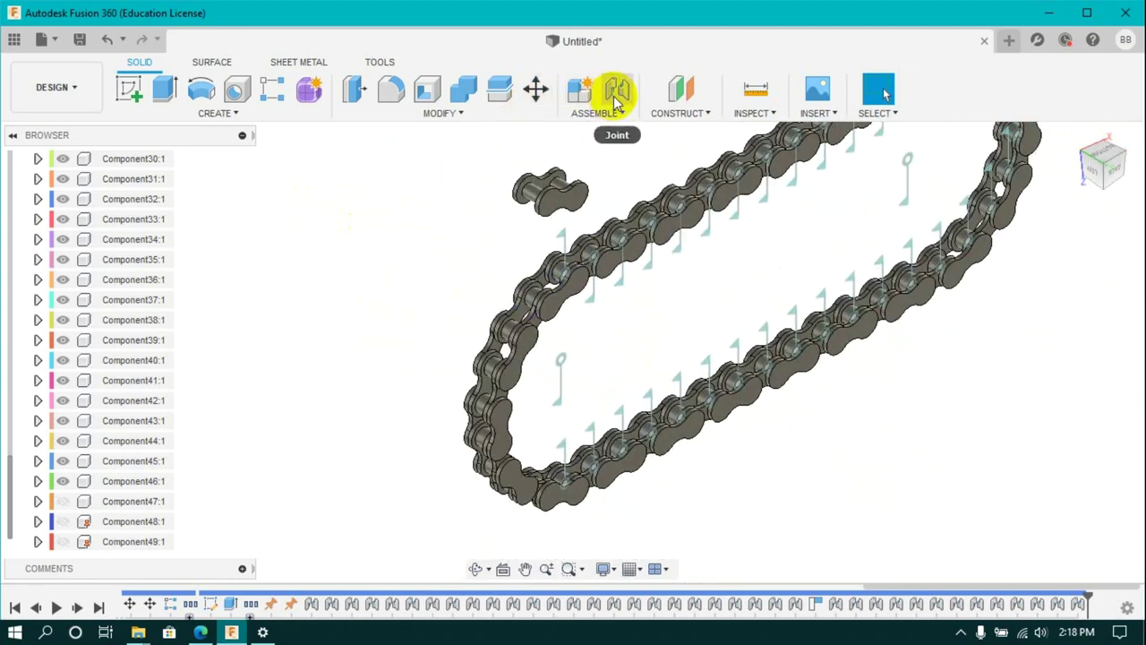
left_click(614, 100)
scroll(538, 305, "up", 5)
left_click_drag(1090, 170, 1113, 183)
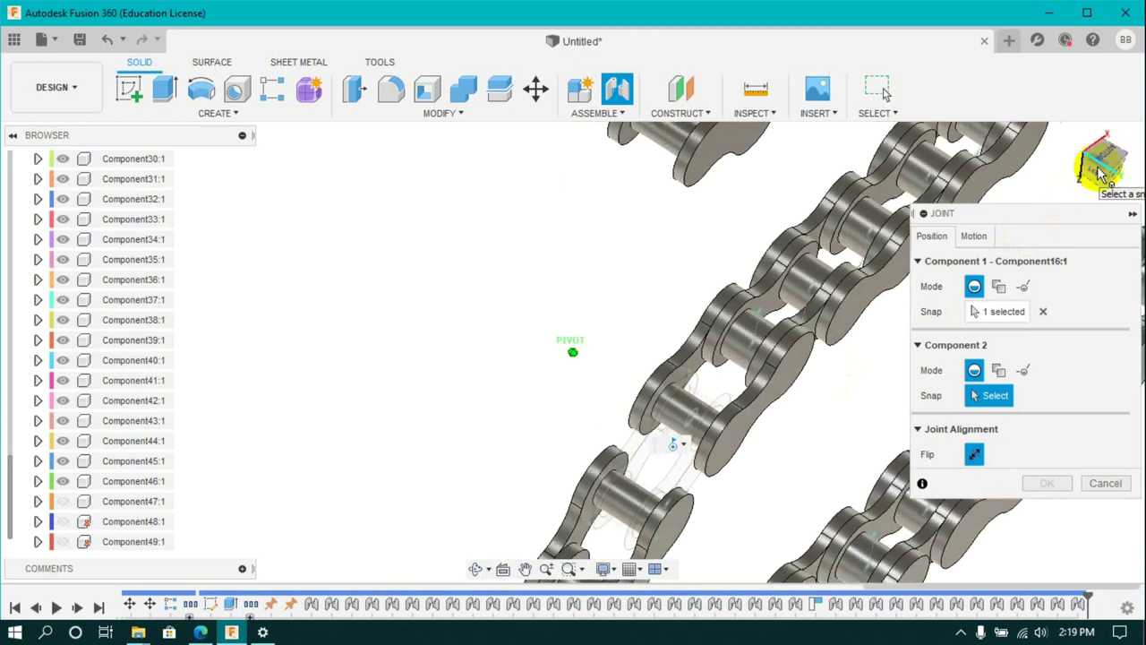
scroll(687, 401, "up", 3)
left_click(688, 401)
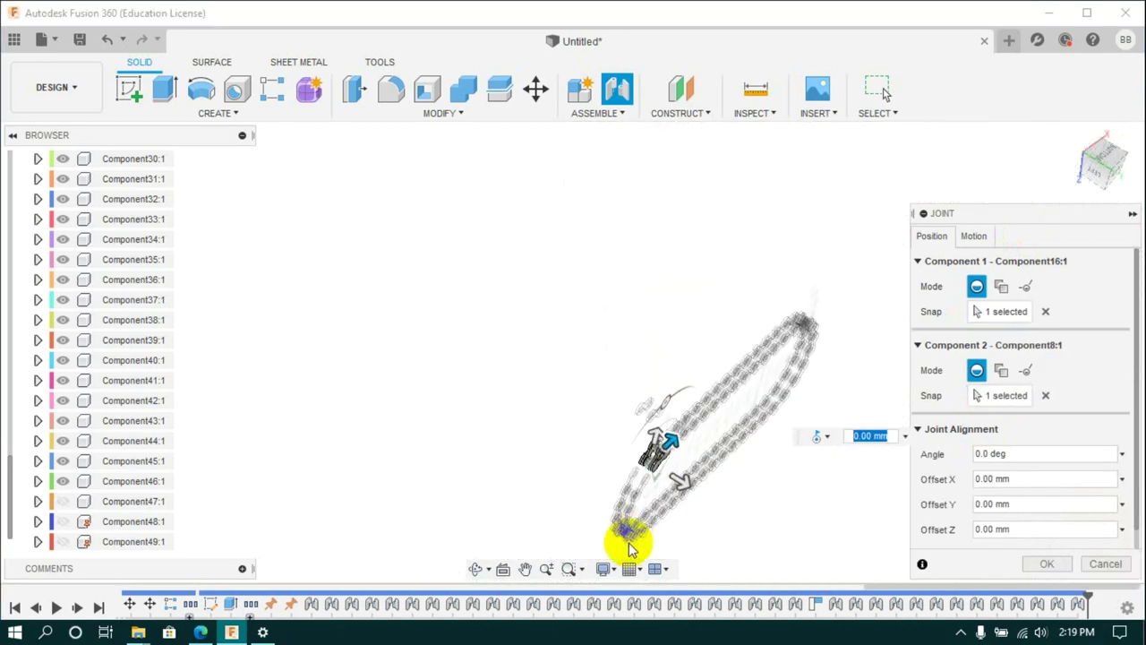
left_click(1047, 570)
Joint the next links at their pins, including Component15:1 and Component6:1.
key("j")
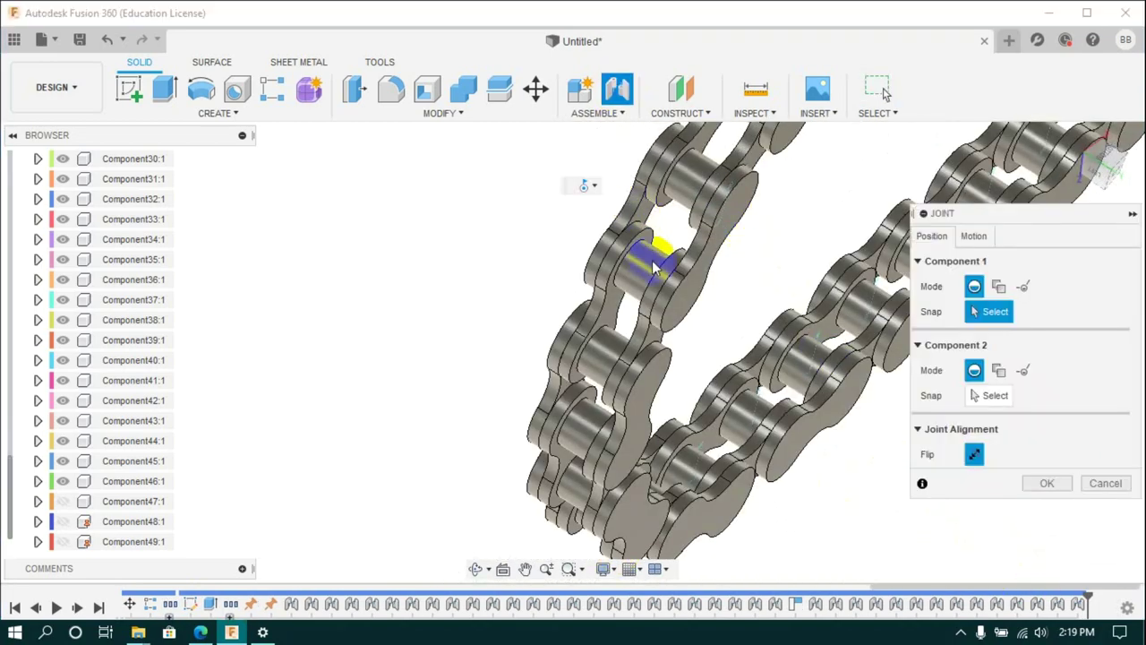
left_click(644, 280)
left_click(1047, 563)
key("j")
left_click(618, 353)
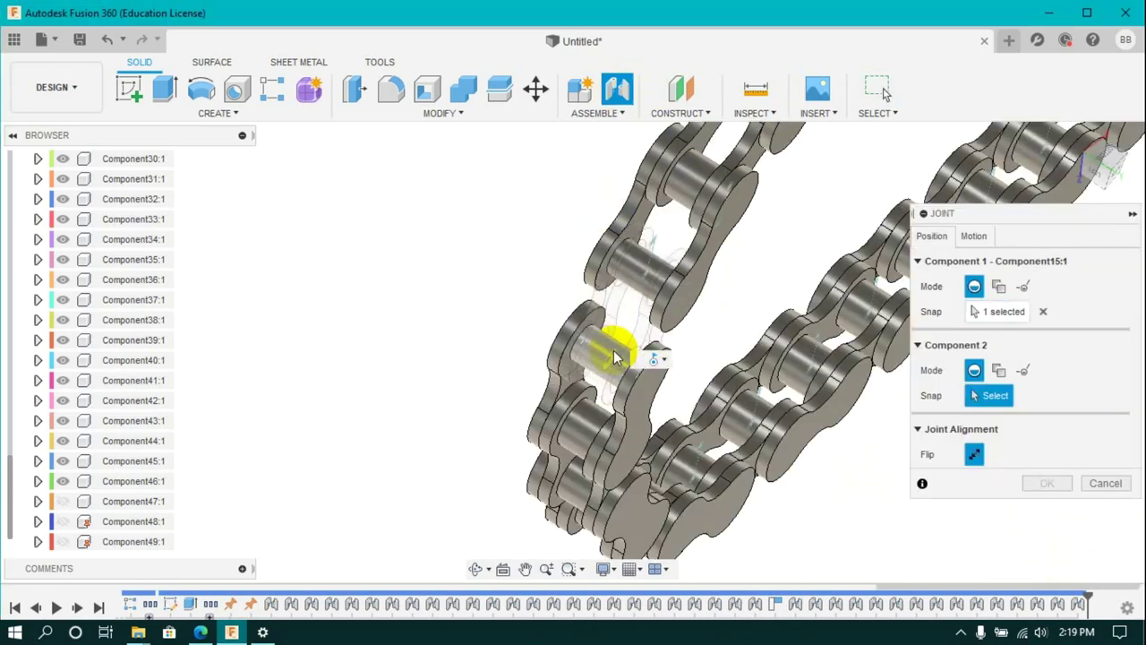
left_click(676, 433)
left_click(1039, 565)
key("j")
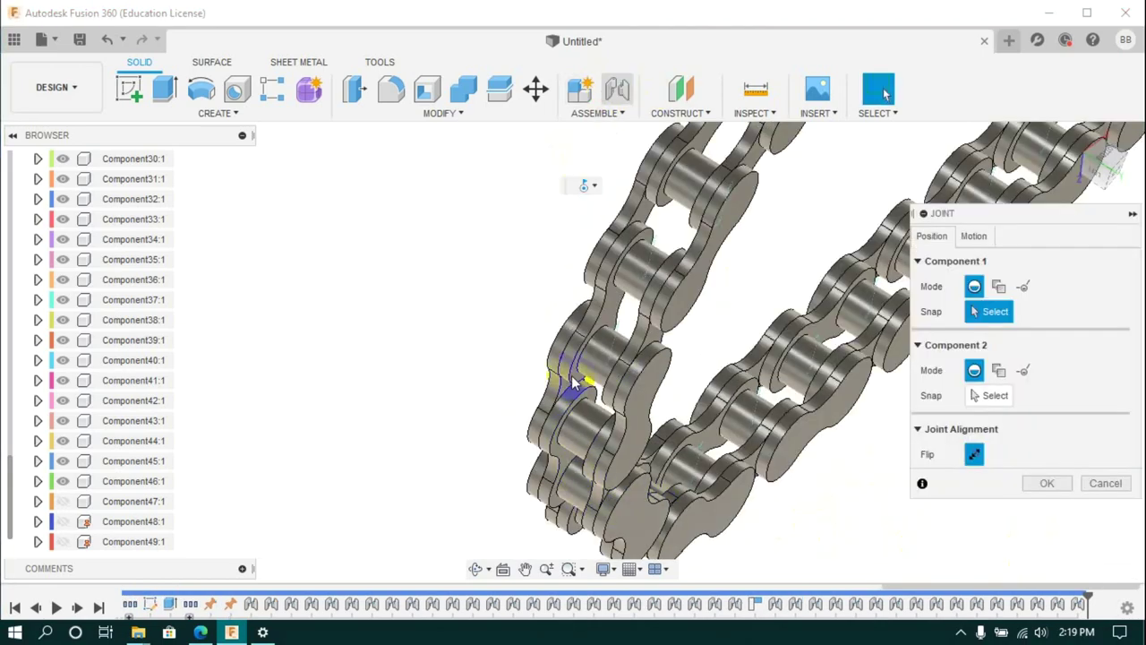
left_click(583, 446)
left_click(1047, 564)
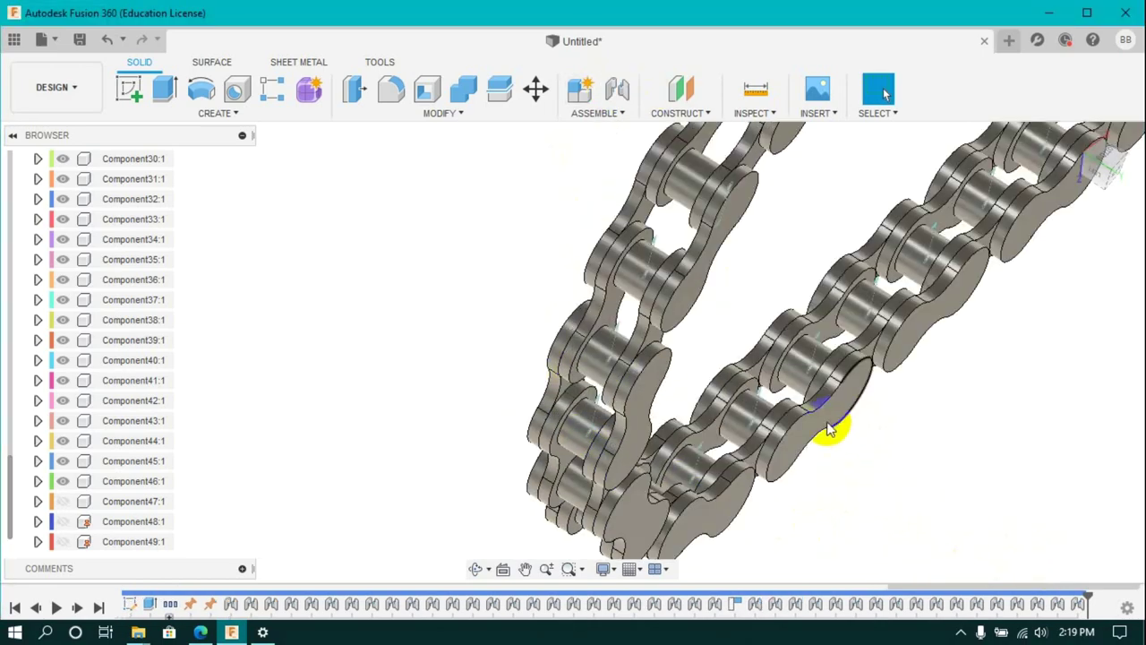
From a left-side view, joint another pair of remaining link pins.
left_click(1104, 169)
scroll(772, 309, "up", 3)
scroll(725, 396, "down", 2)
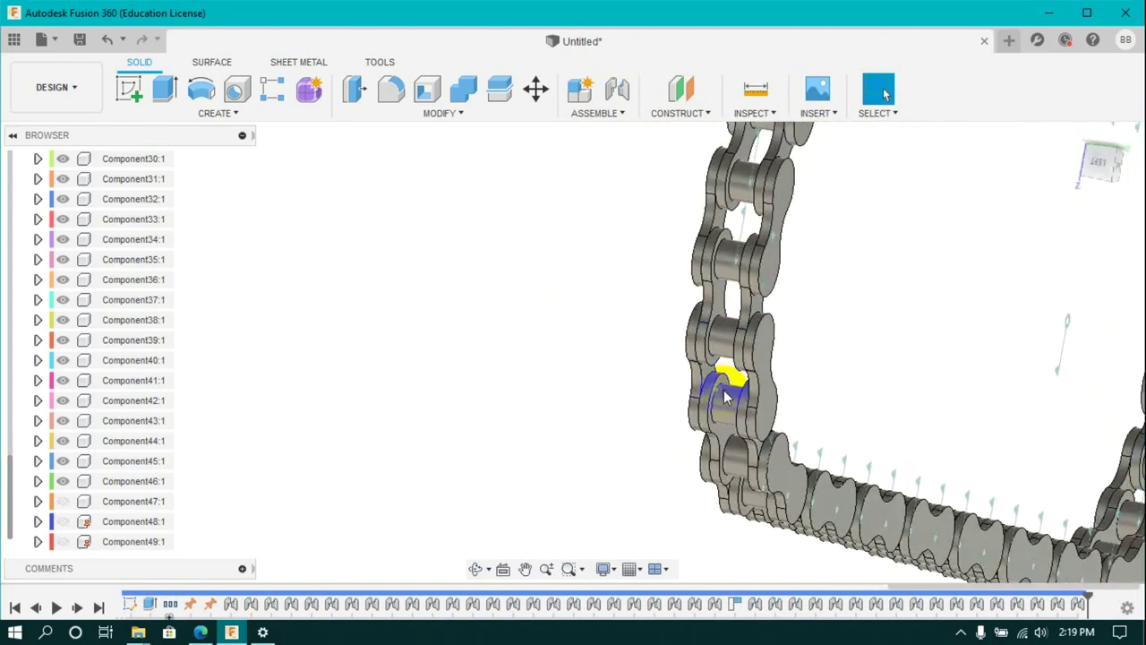
left_click(1113, 176)
left_click(616, 88)
scroll(770, 331, "up", 5)
left_click(776, 336)
left_click(776, 336)
scroll(761, 403, "down", 5)
key("Return")
Joint the final remaining link pins, then view the closed chain loop from the back.
key("j")
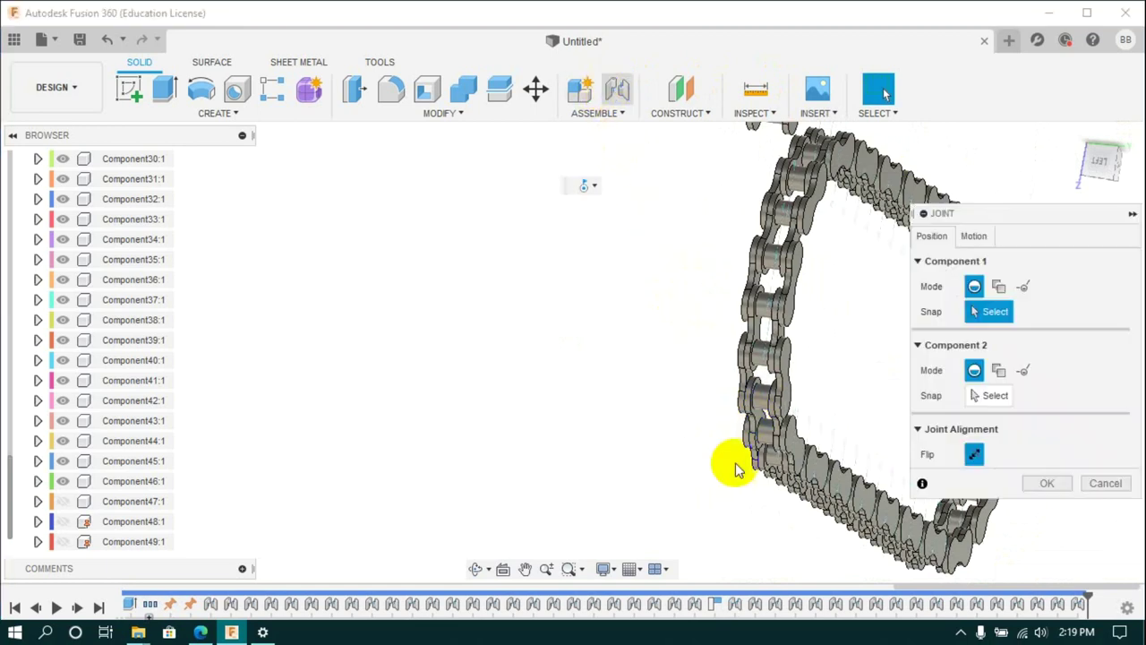
scroll(750, 289, "up", 5)
left_click(752, 288)
left_click(1067, 573)
key("j")
left_click(770, 396)
left_click(745, 461)
key("Return")
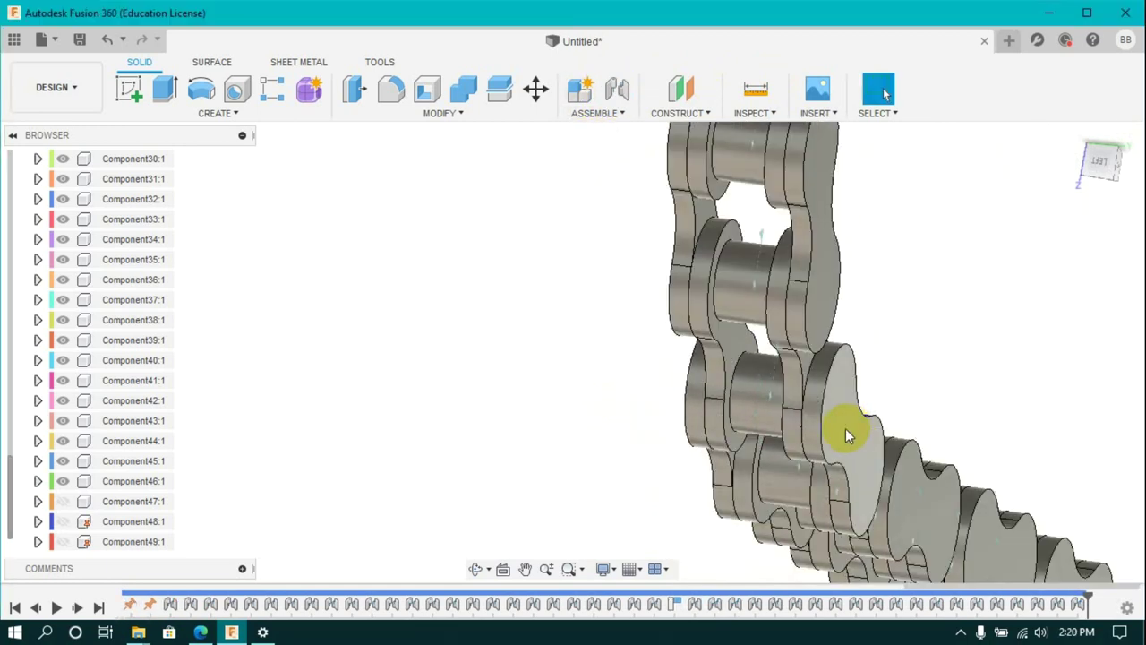
scroll(848, 435, "down", 5)
left_click(1100, 161)
left_click(1131, 161)
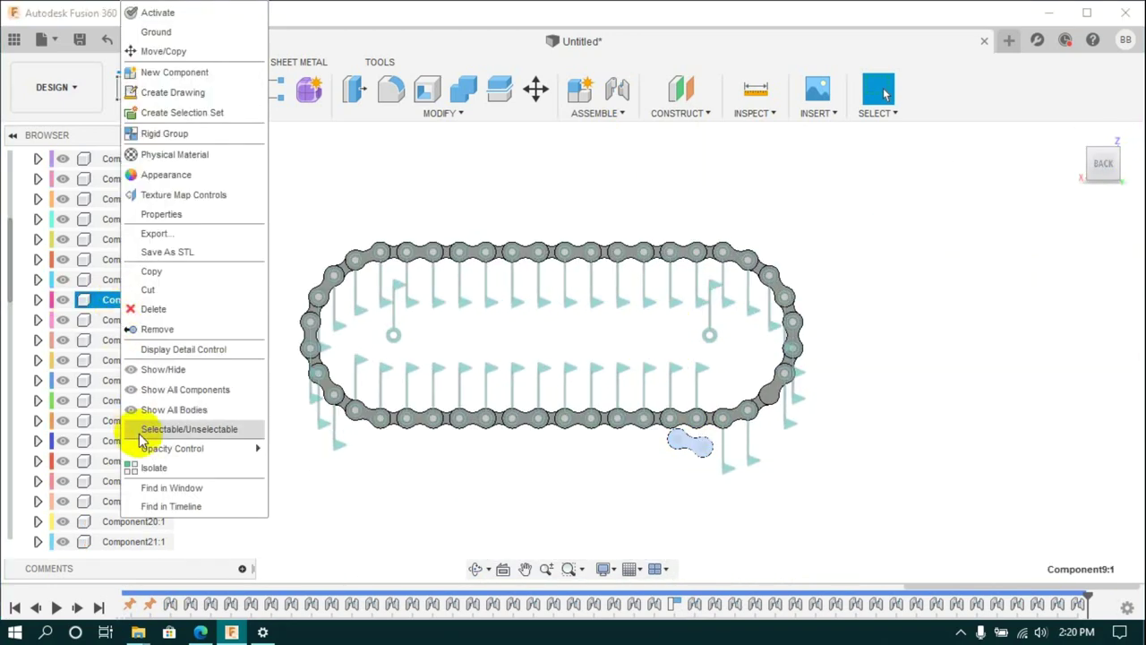
Hide the stray link Component9:1 from the browser so both sprockets show inside the loop.
left_click(82, 327)
right_click(93, 305)
scroll(434, 385, "down", 3)
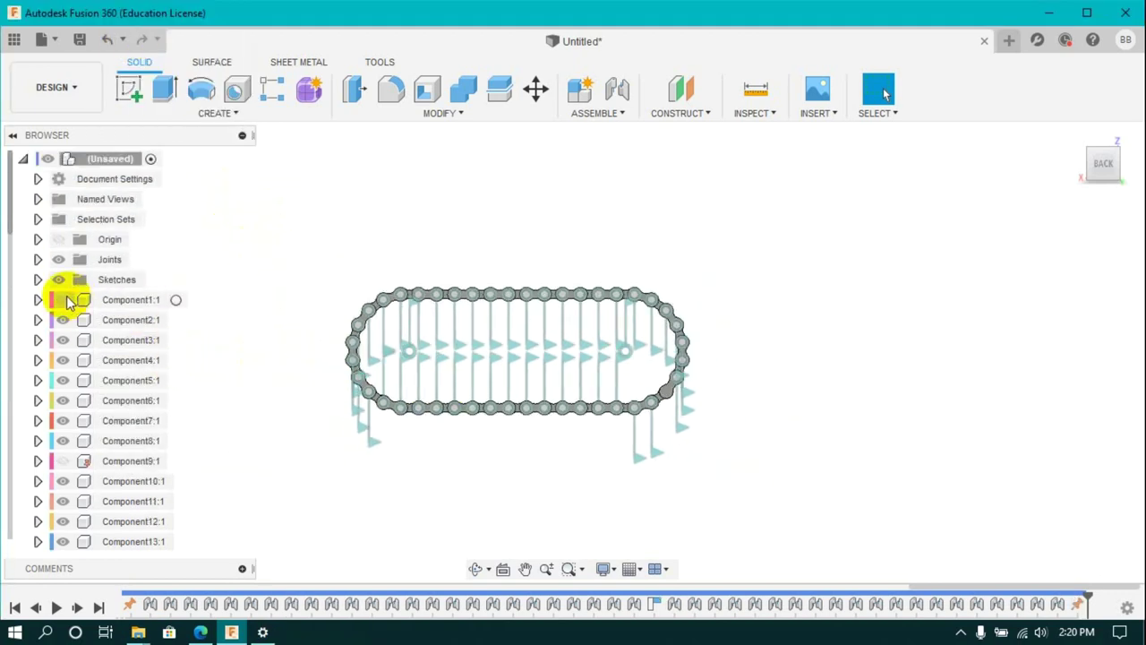
scroll(159, 394, "down", 5)
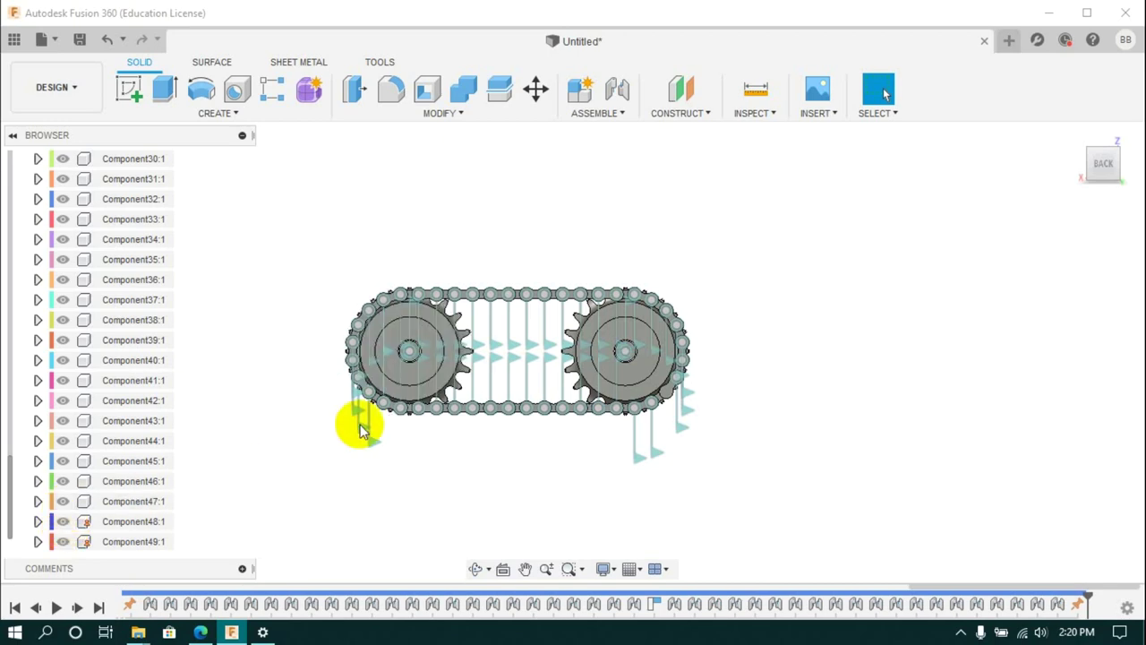
scroll(343, 363, "up", 3)
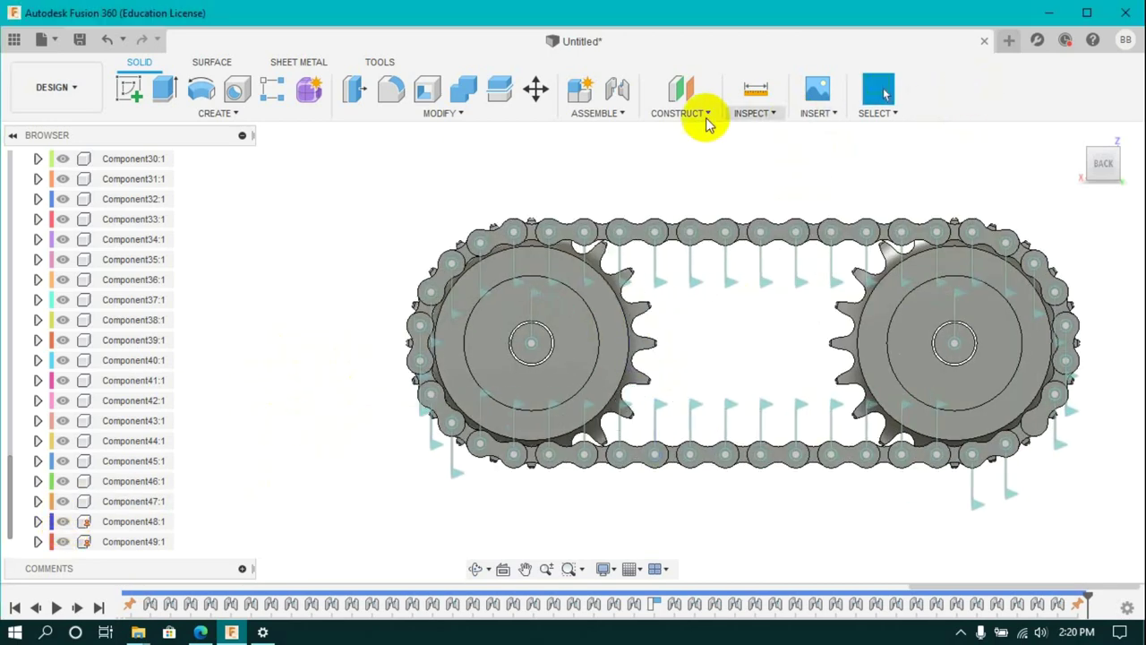
Create a new contact set window-selecting all chain links plus both sprockets, and confirm it.
left_click(706, 117)
left_click(598, 113)
left_click(583, 274)
scroll(537, 251, "down", 1)
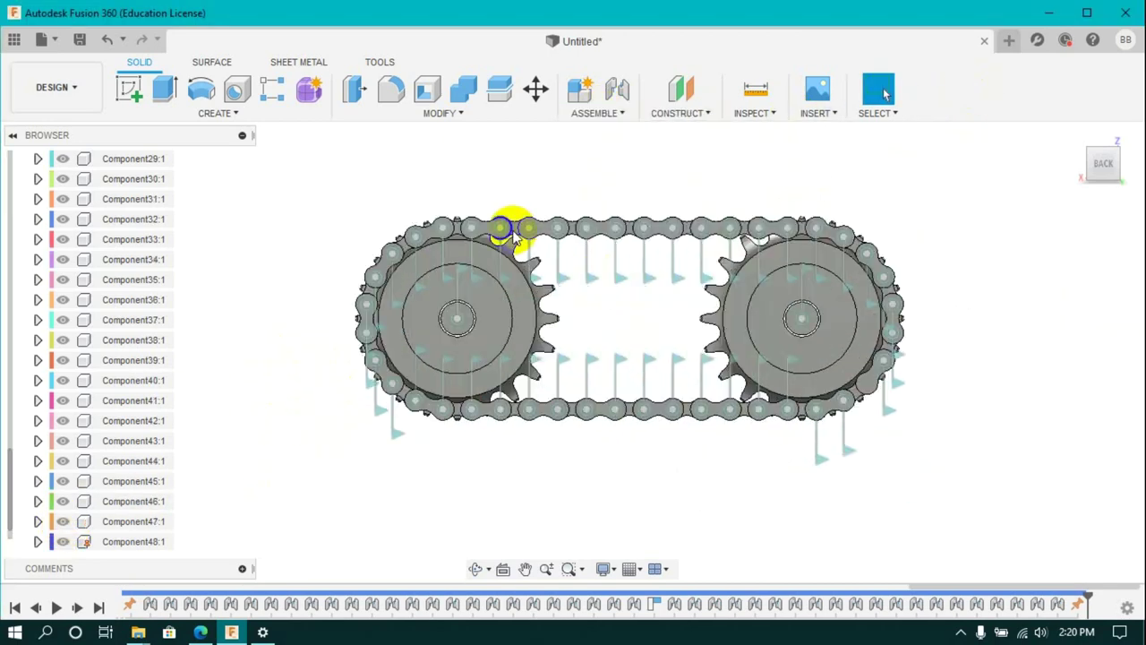
left_click(598, 113)
left_click(596, 313)
left_click(511, 294)
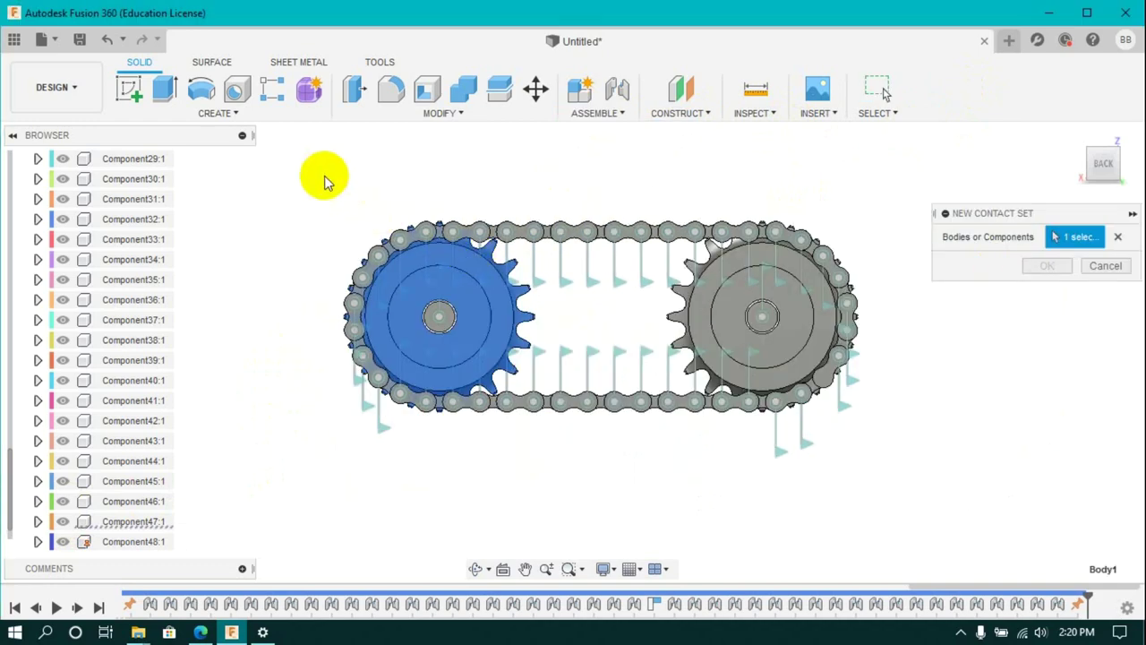
mouse_move(302, 166)
left_mouse_down()
mouse_move(918, 460)
mouse_move(940, 439)
left_mouse_up()
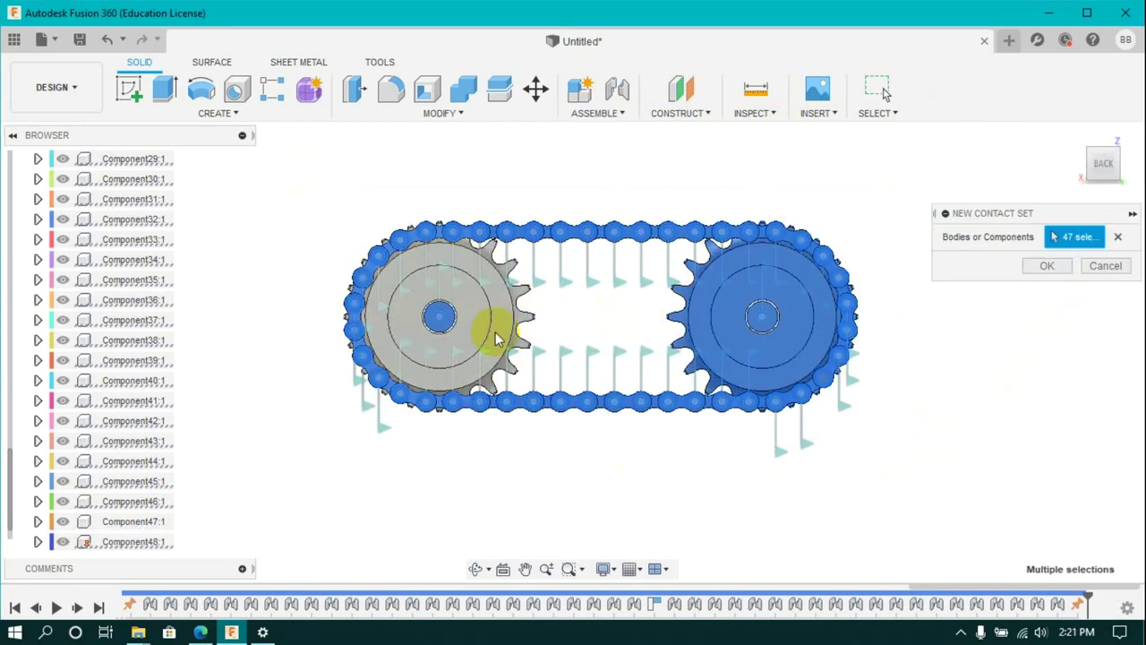
left_click(488, 329)
scroll(446, 336, "up", 3)
scroll(446, 332, "down", 3)
scroll(781, 396, "up", 3)
key("Return")
scroll(895, 378, "down", 3)
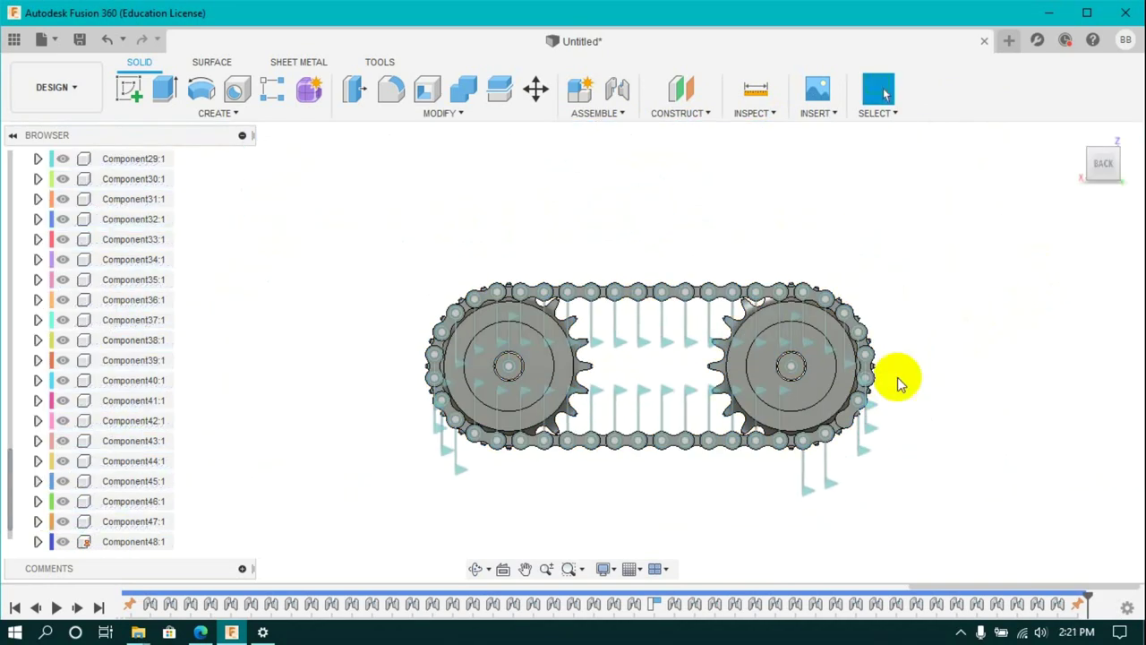